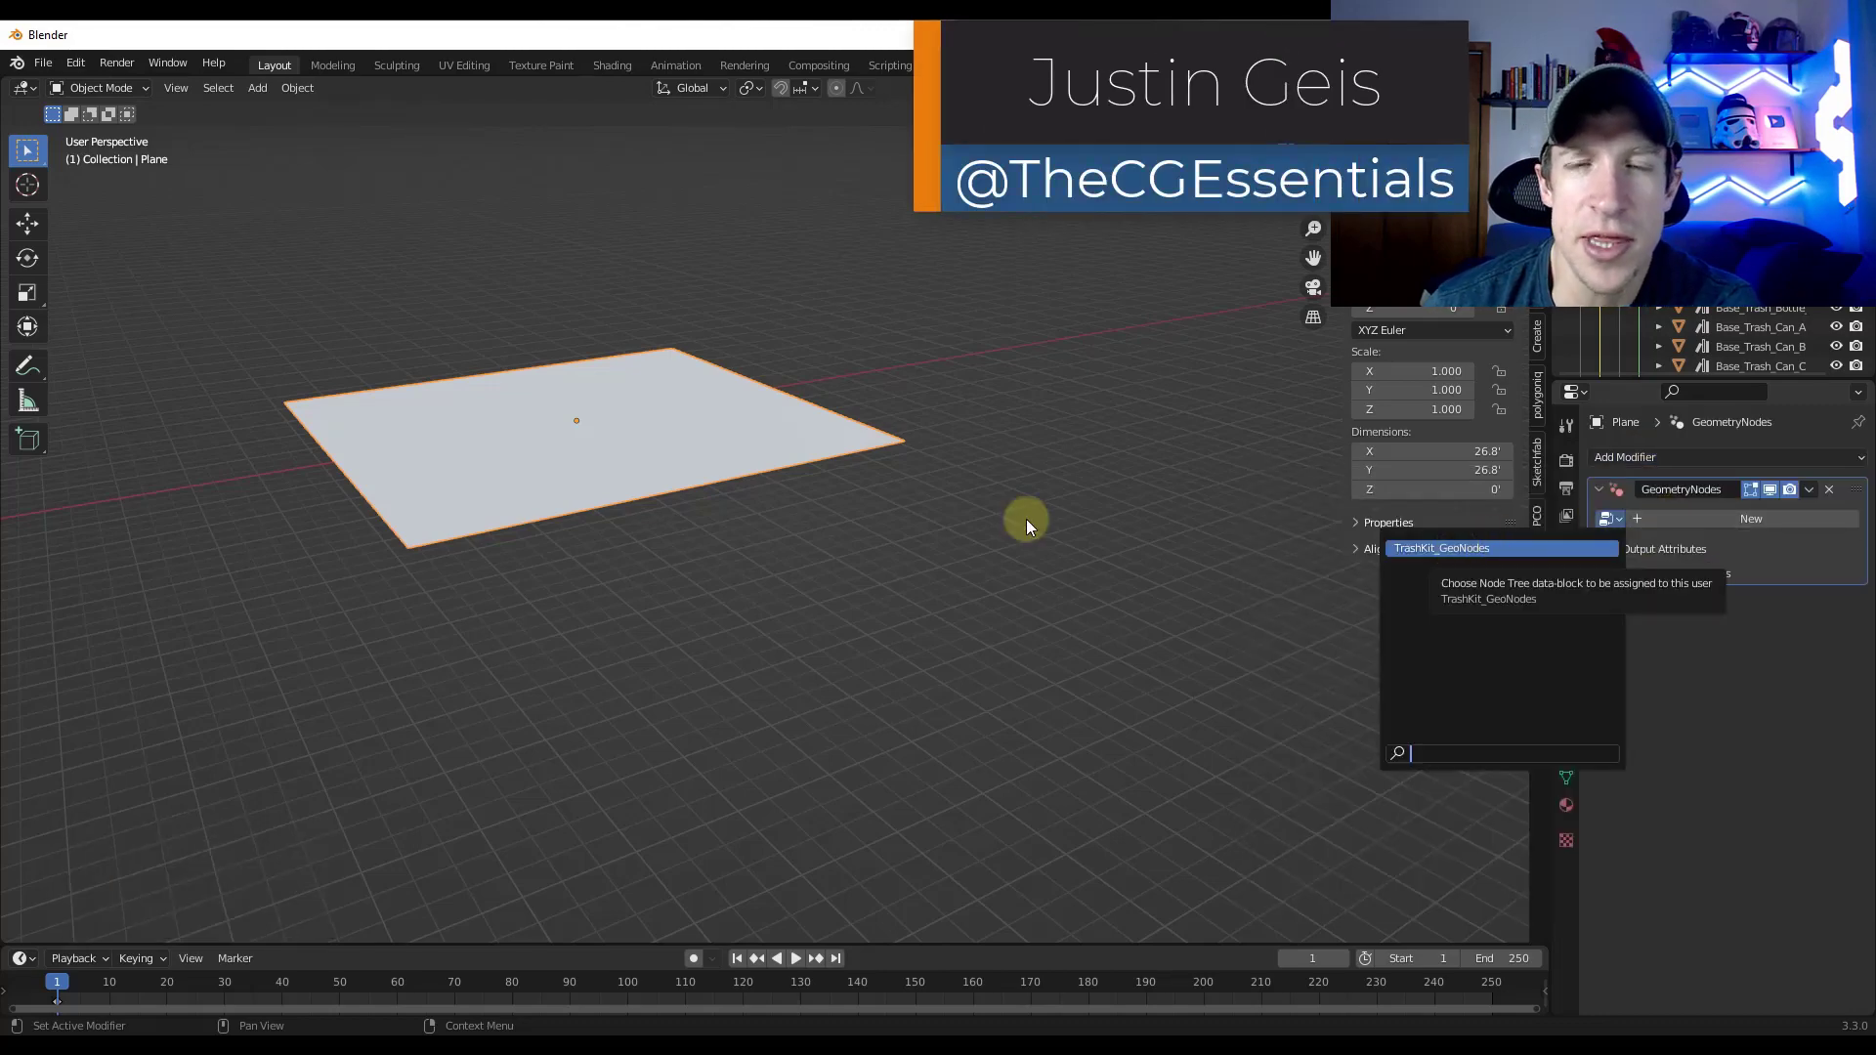
# Assign TrashKit_GeoNodes to the modifier and change the Seed and Scatter Density values.
pyautogui.click(1442, 549)
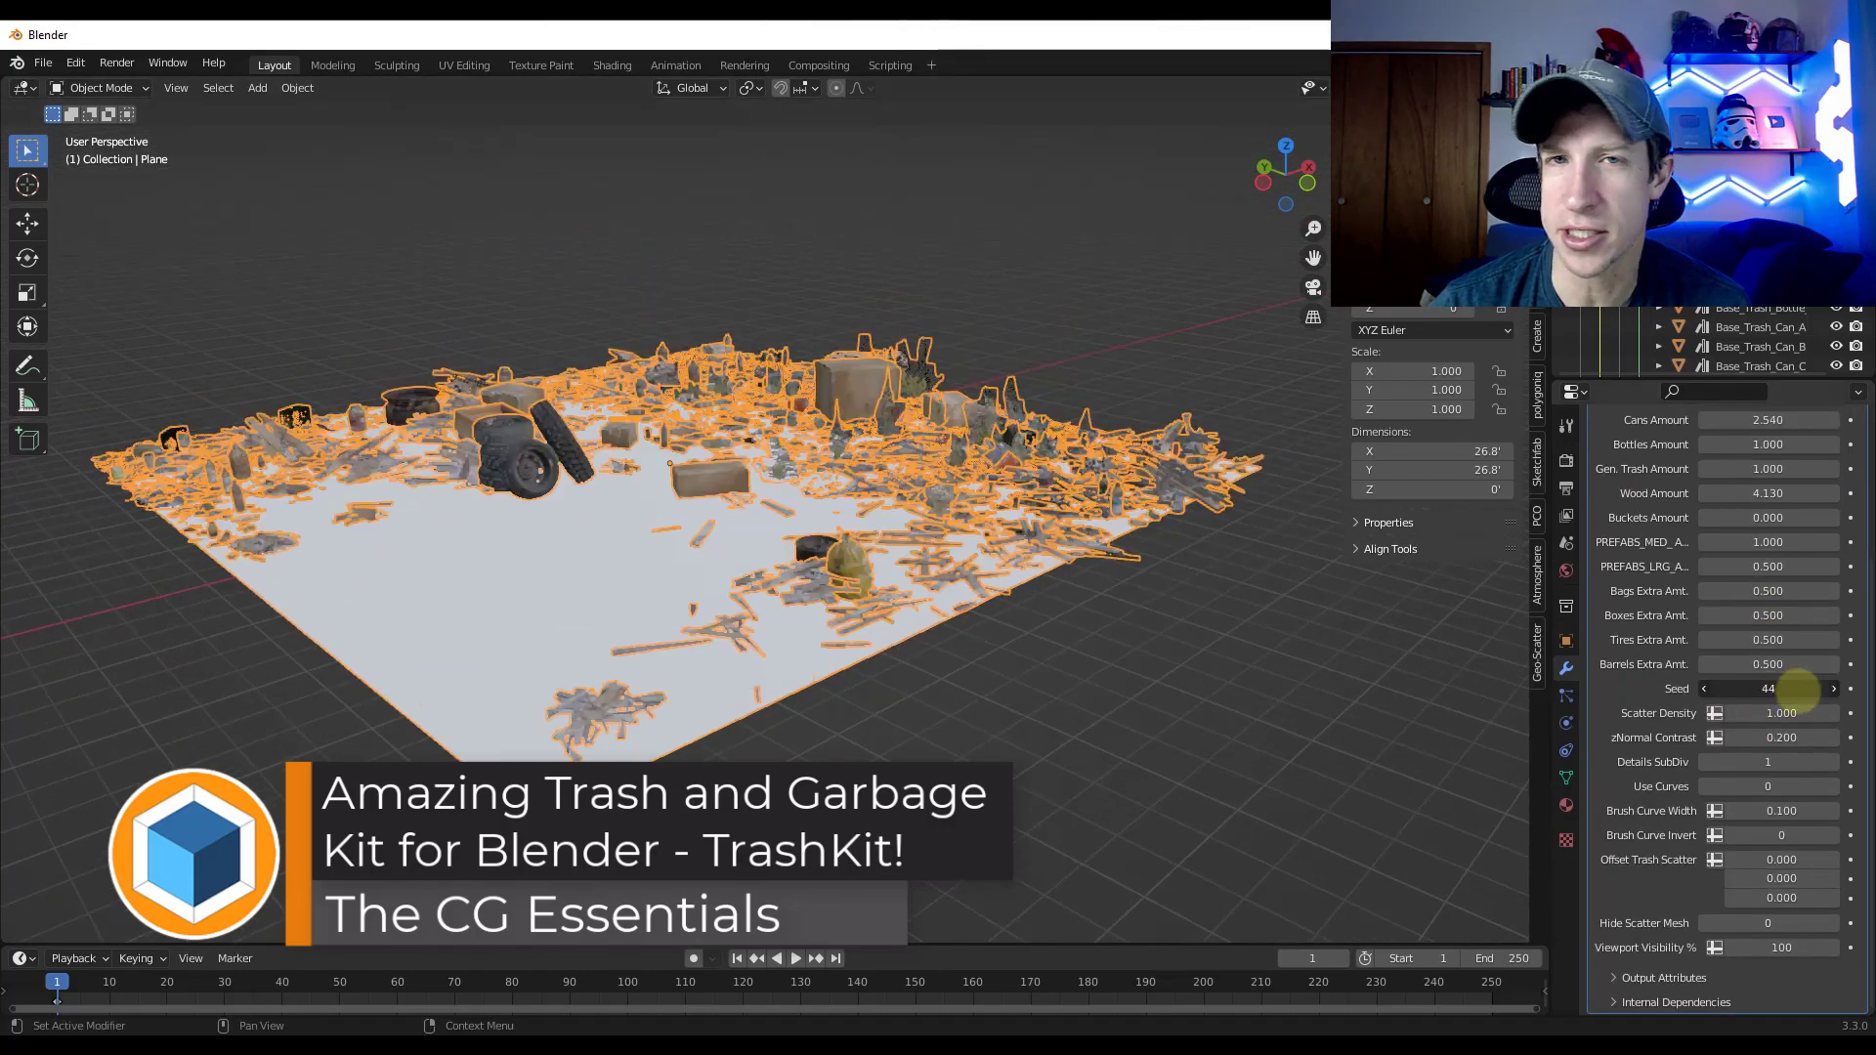
pyautogui.moveTo(1798, 689); pyautogui.dragTo(1781, 745)
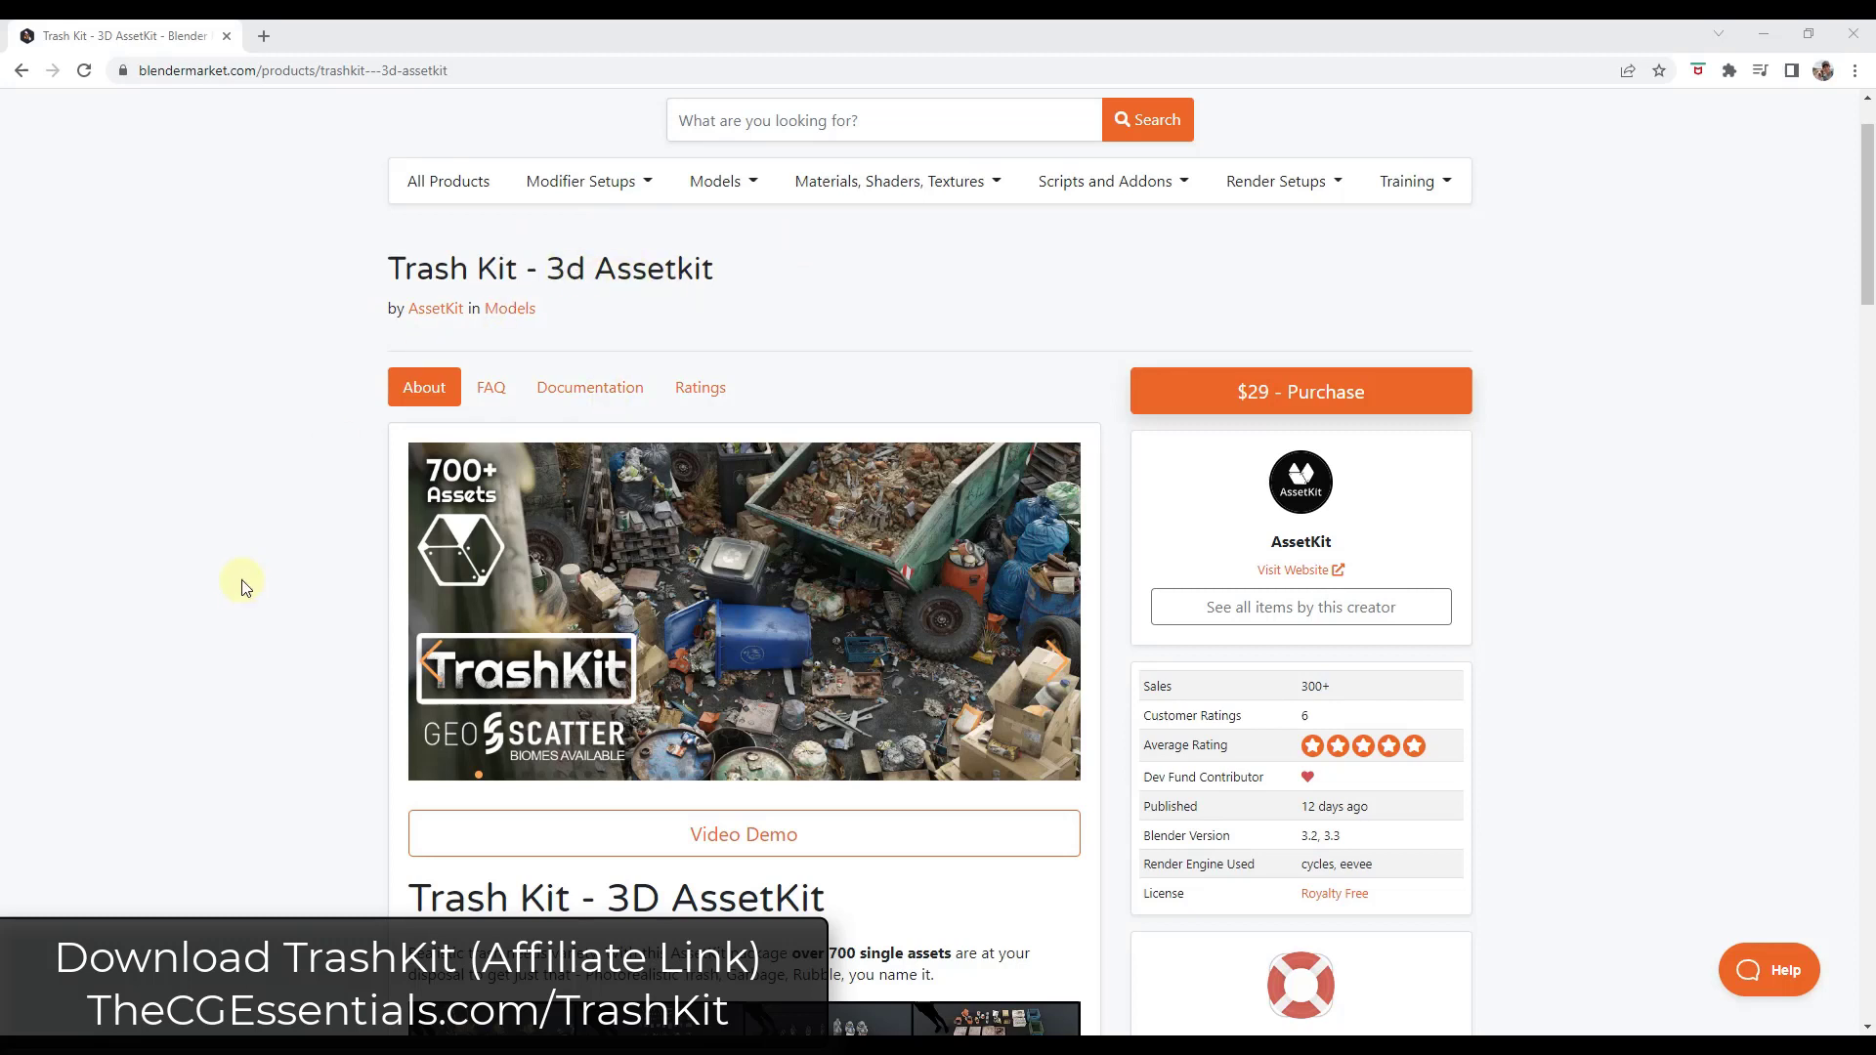
# Scroll down the Trash Kit product page and highlight 'AssetKit' in the description.
pyautogui.scroll(-1, 244, 592)
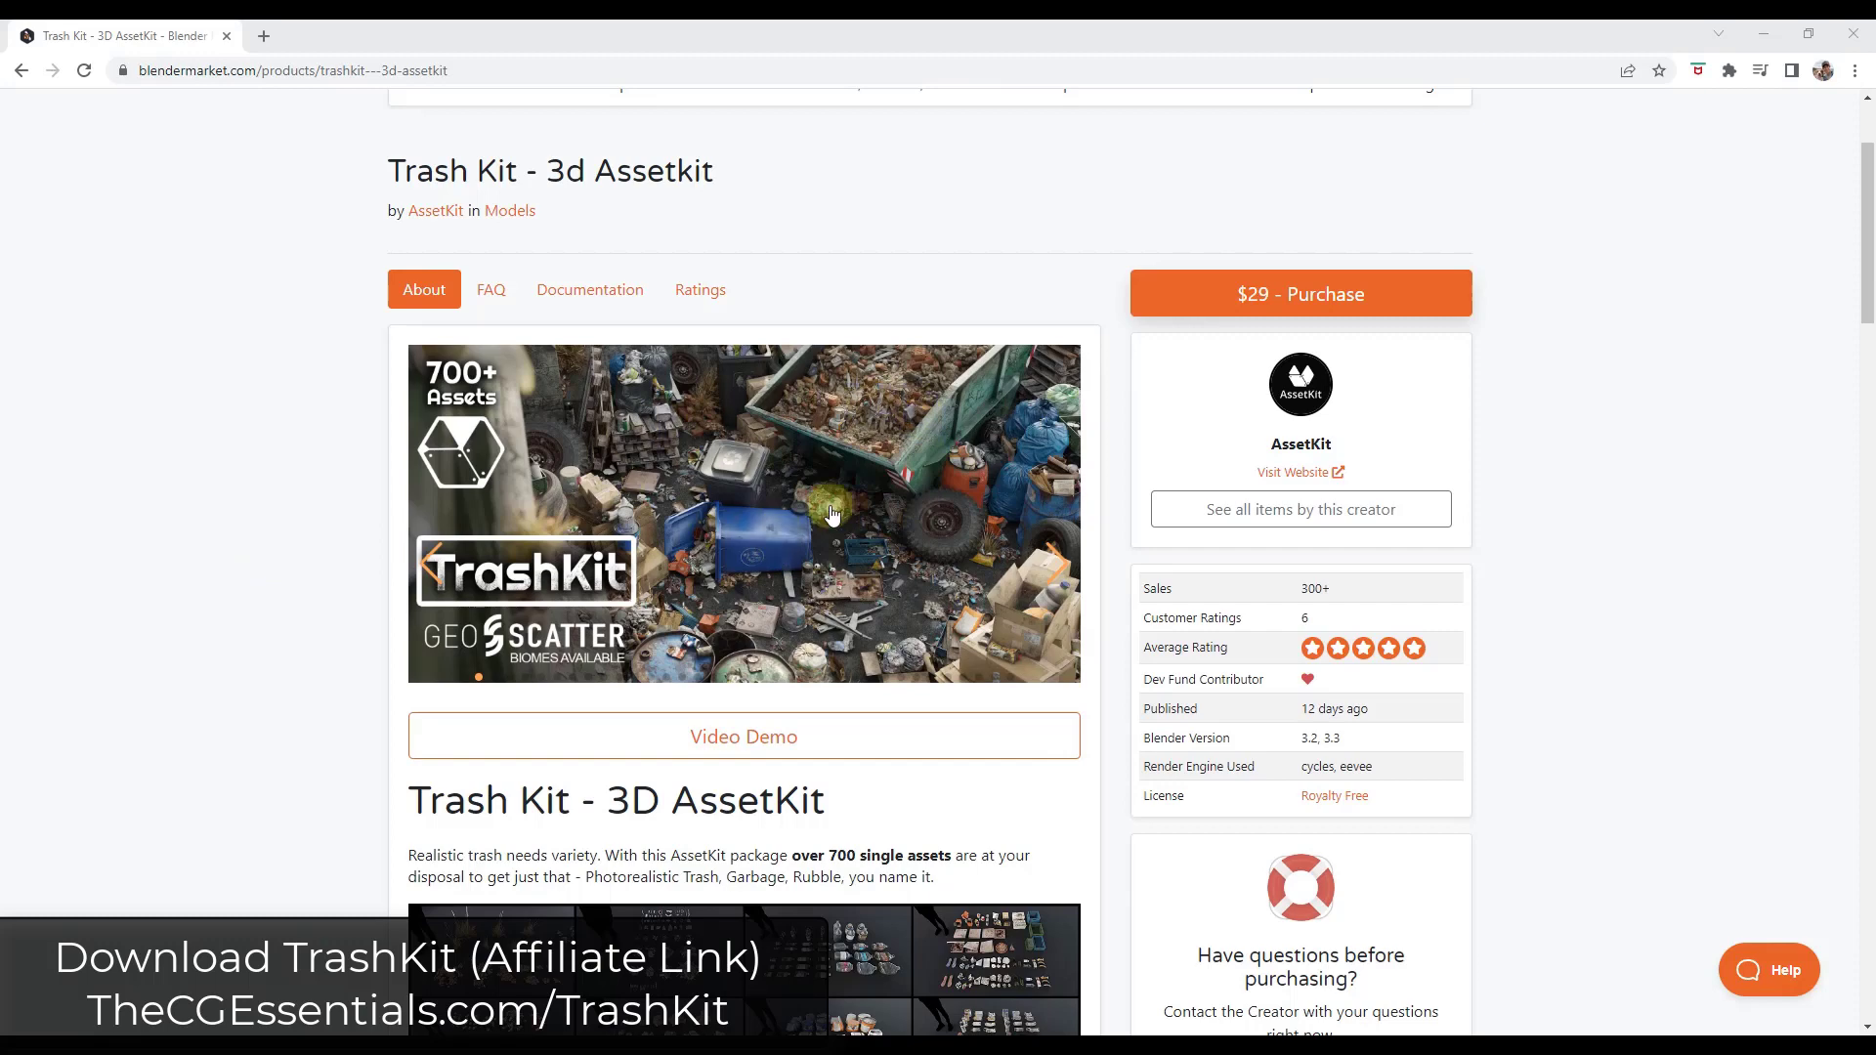
pyautogui.scroll(-1, 831, 515)
pyautogui.scroll(-1, 839, 431)
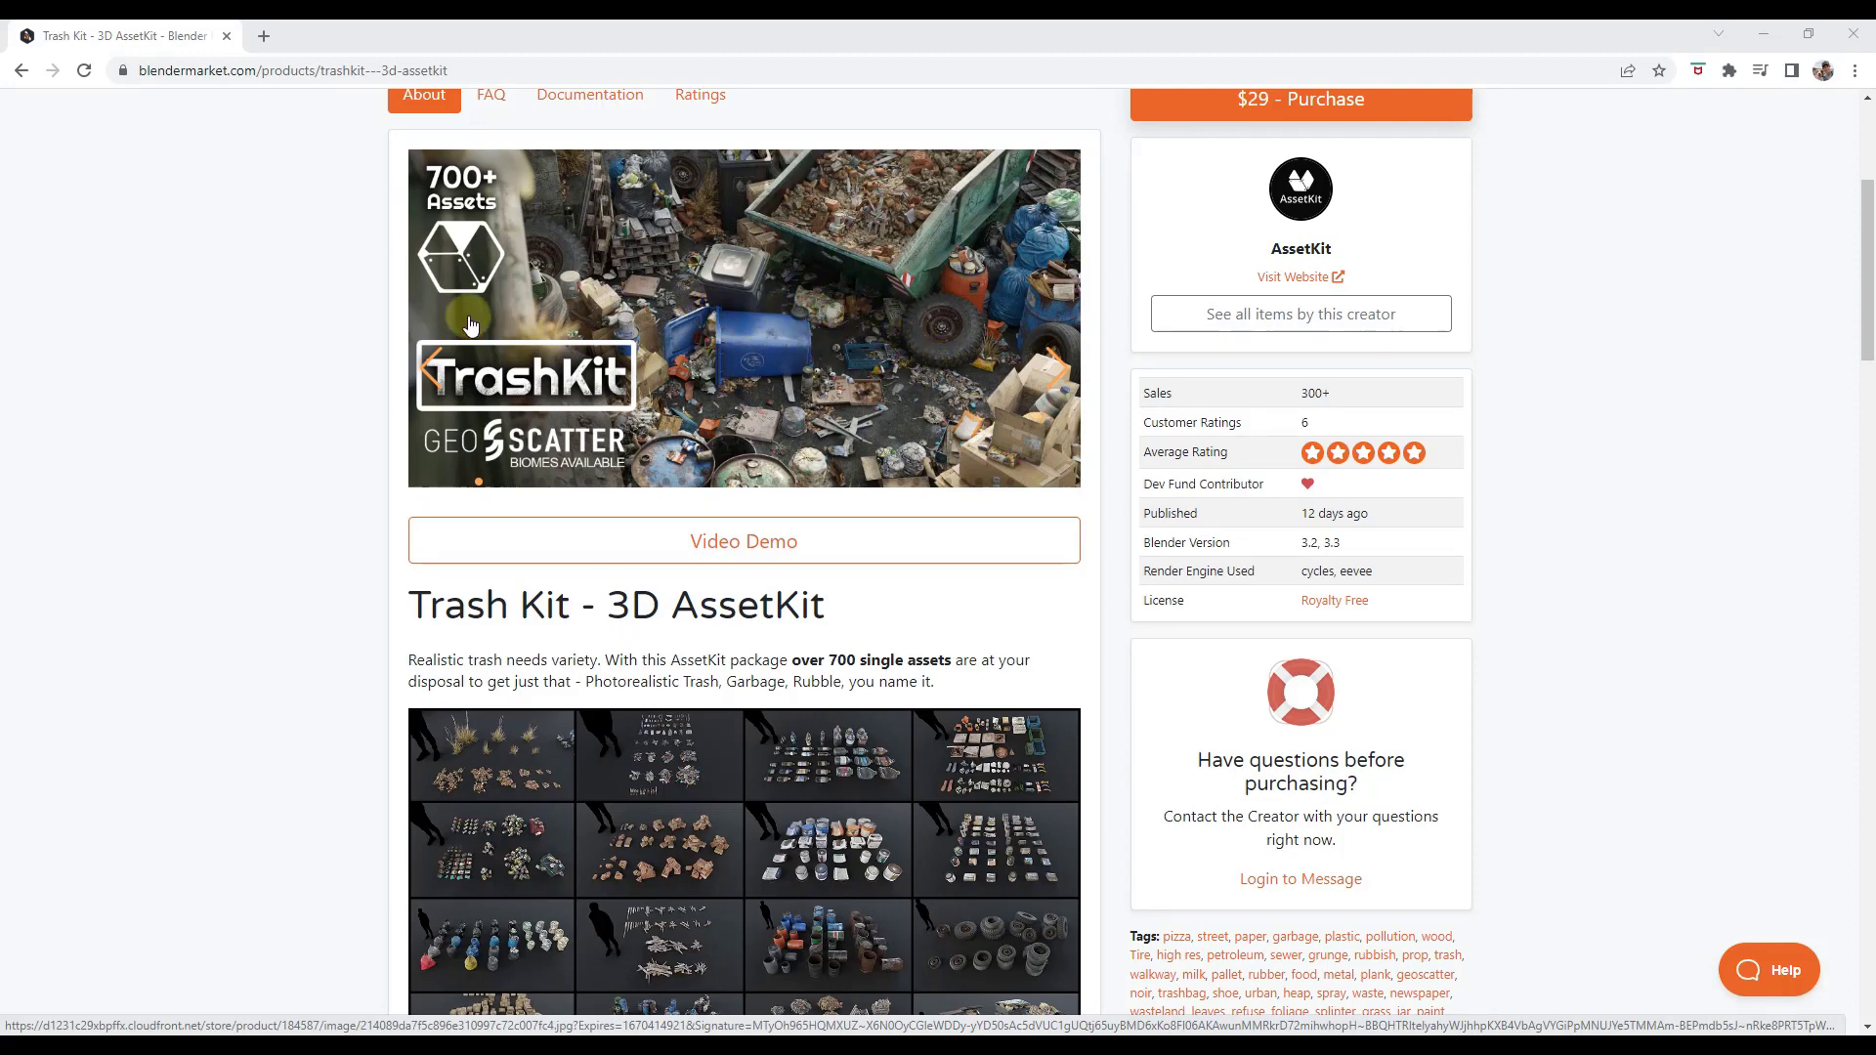
pyautogui.scroll(-4, 297, 318)
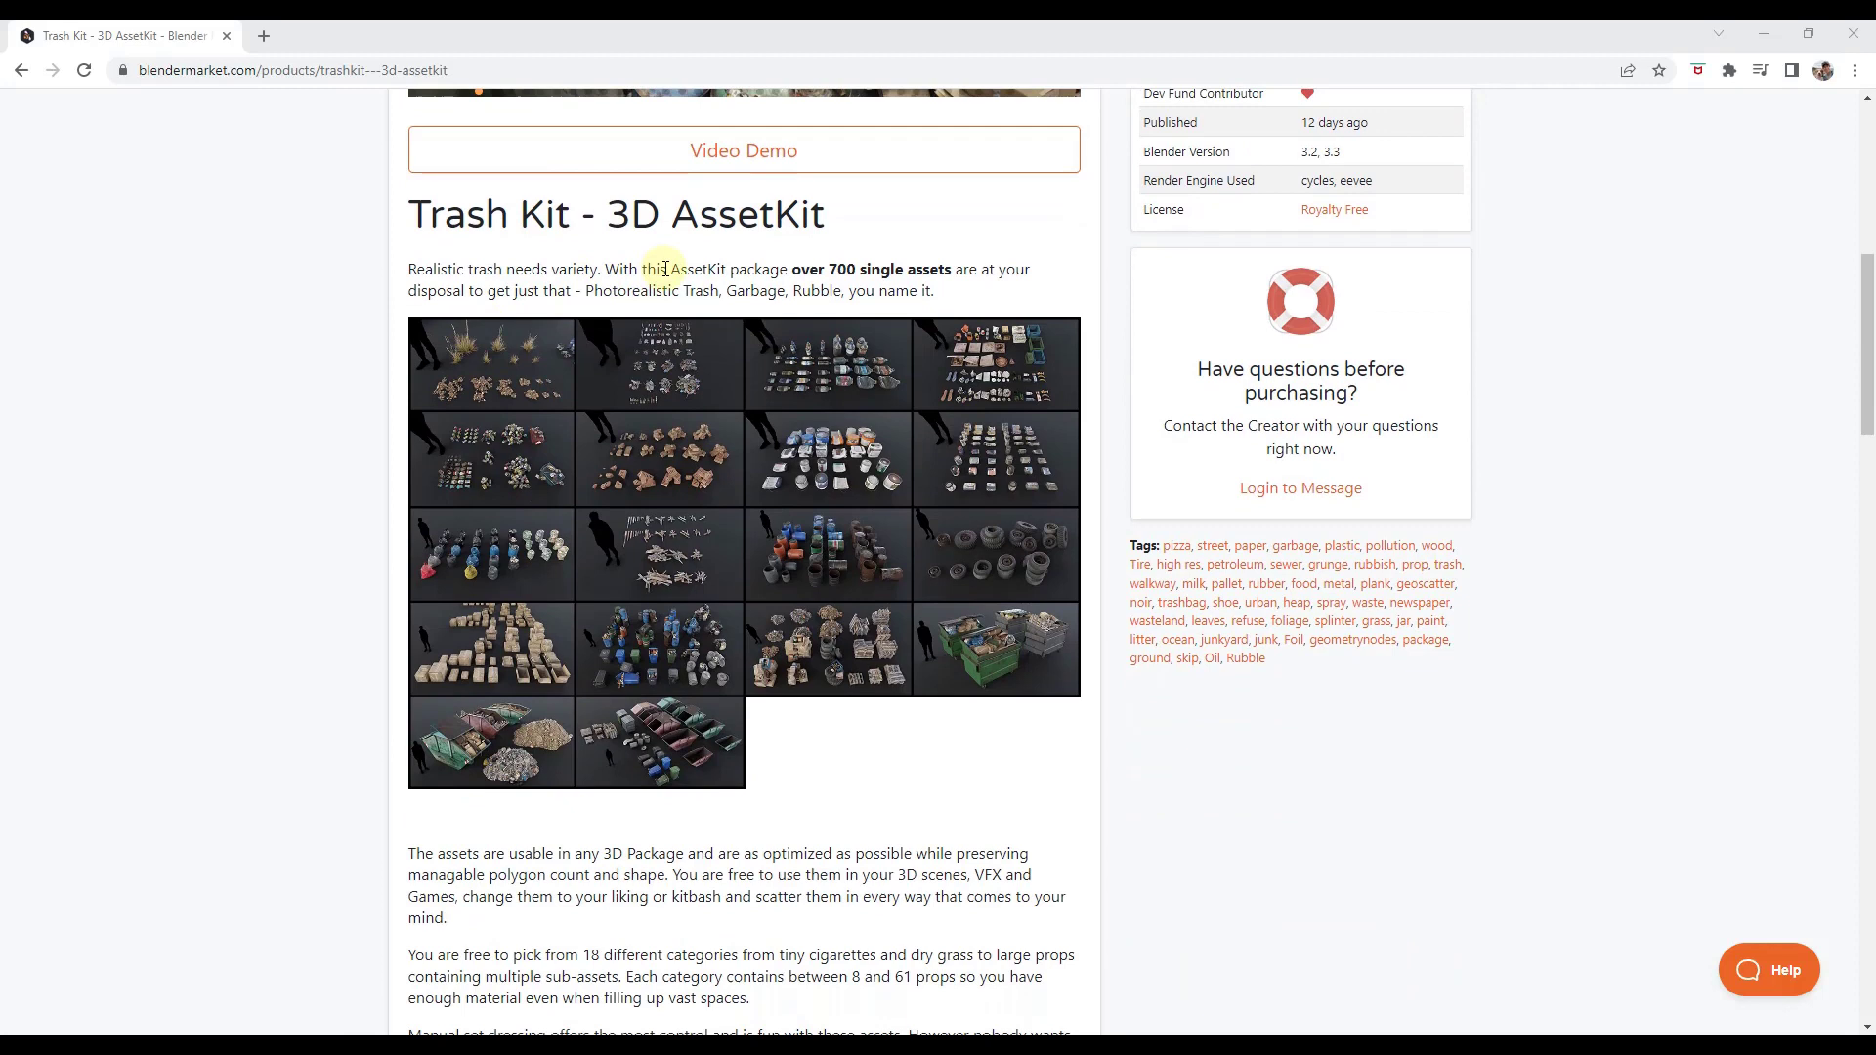
pyautogui.moveTo(671, 269); pyautogui.dragTo(733, 270)
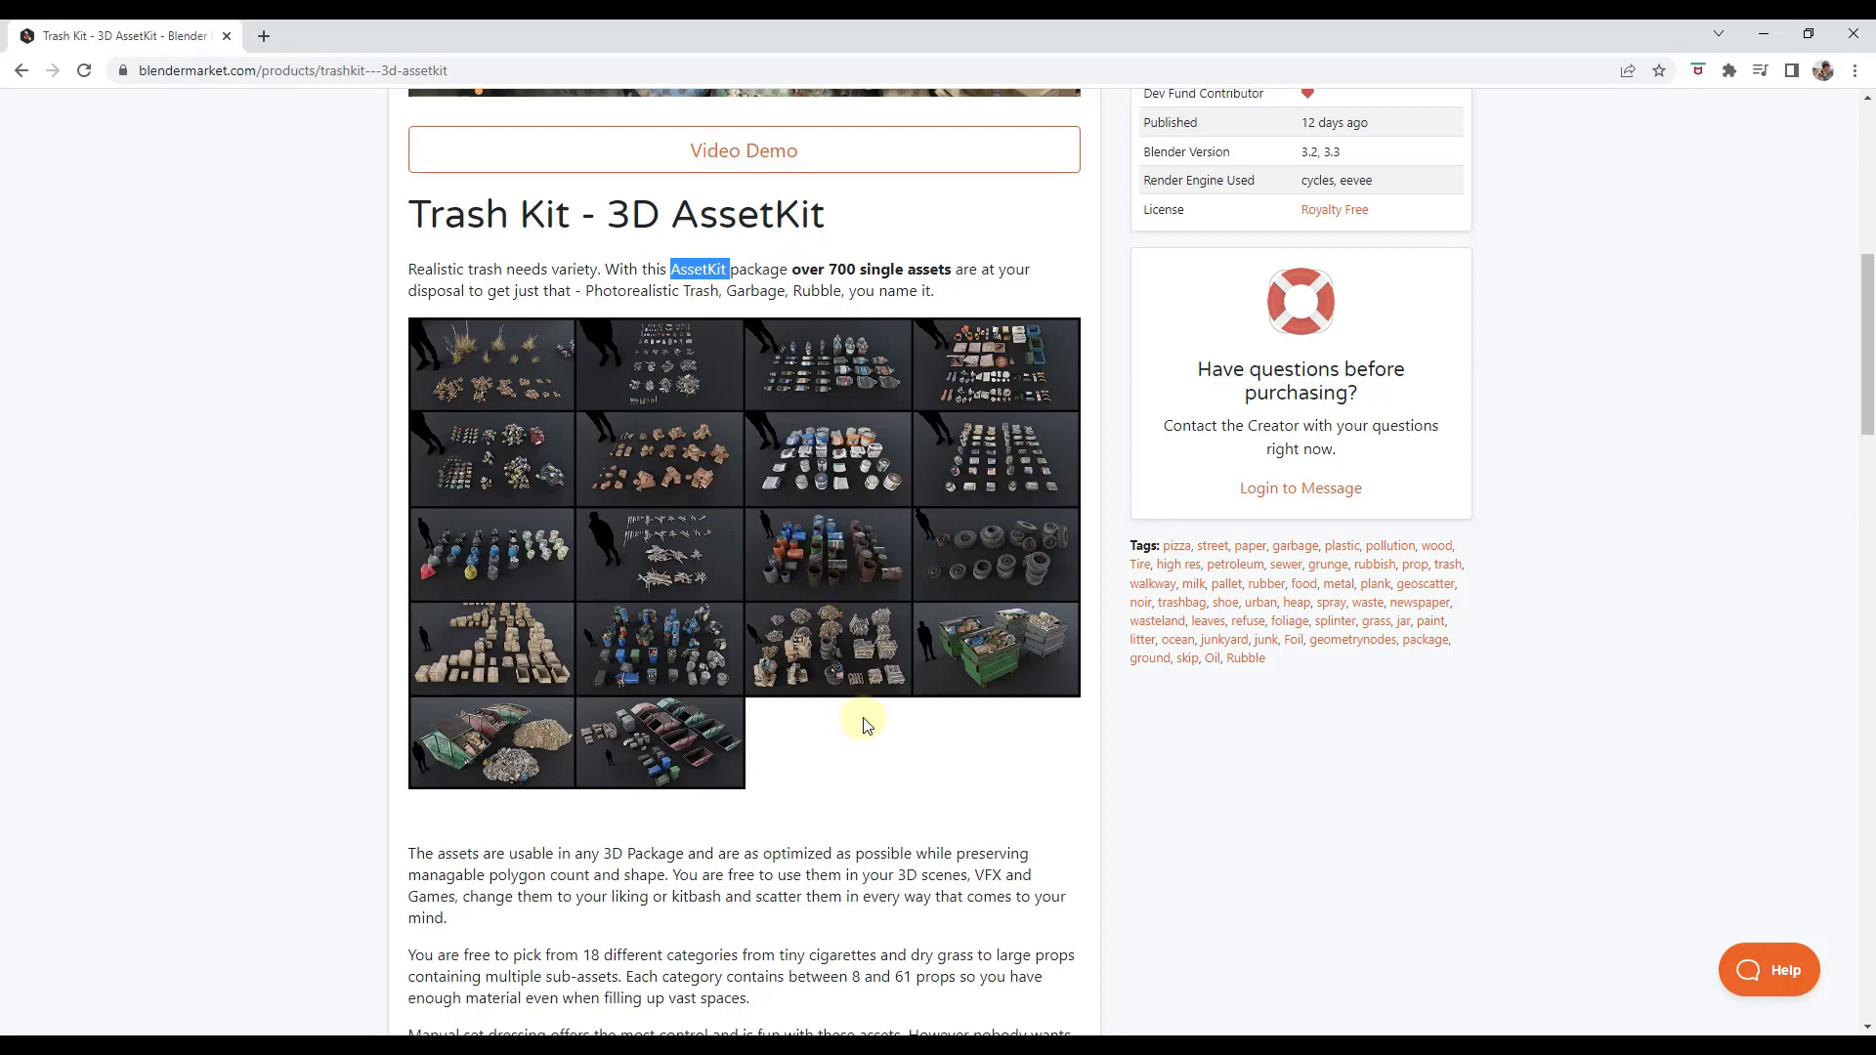
# Read further down the Trash Kit product page, then scroll back up.
pyautogui.scroll(-2, 919, 395)
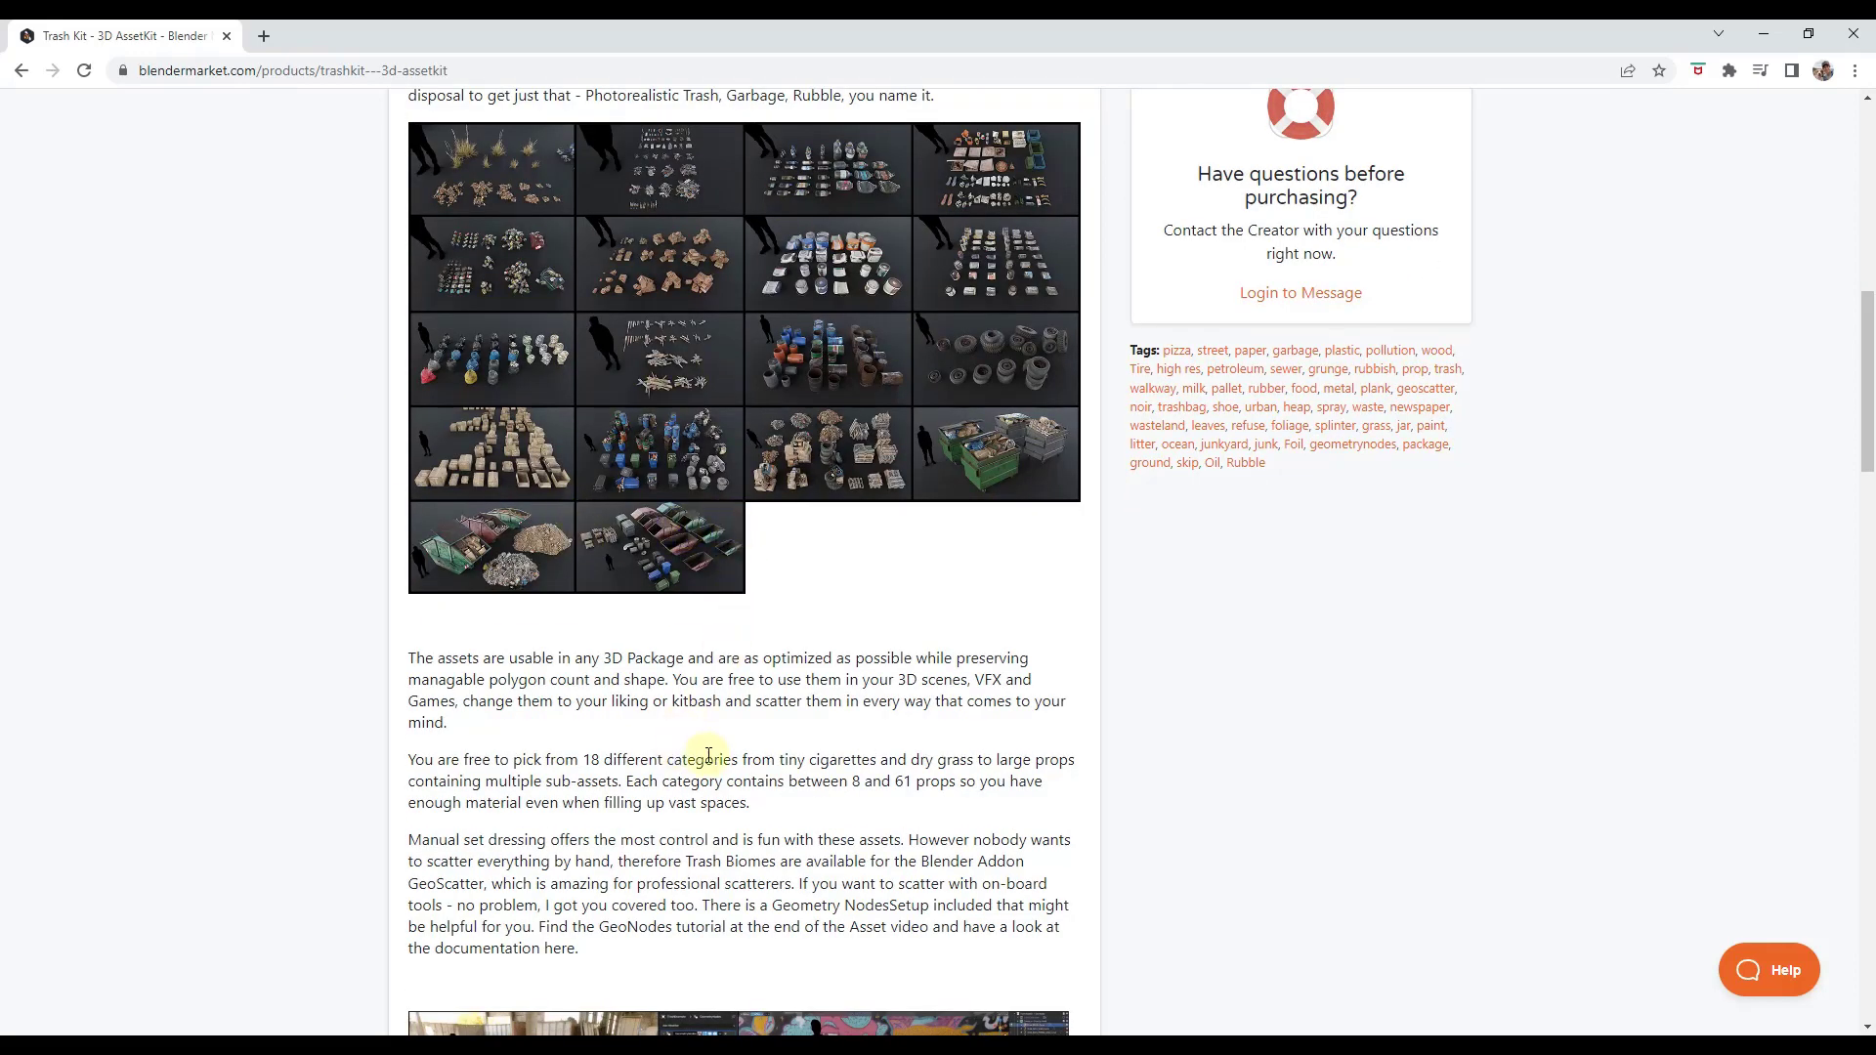
pyautogui.scroll(-1, 715, 743)
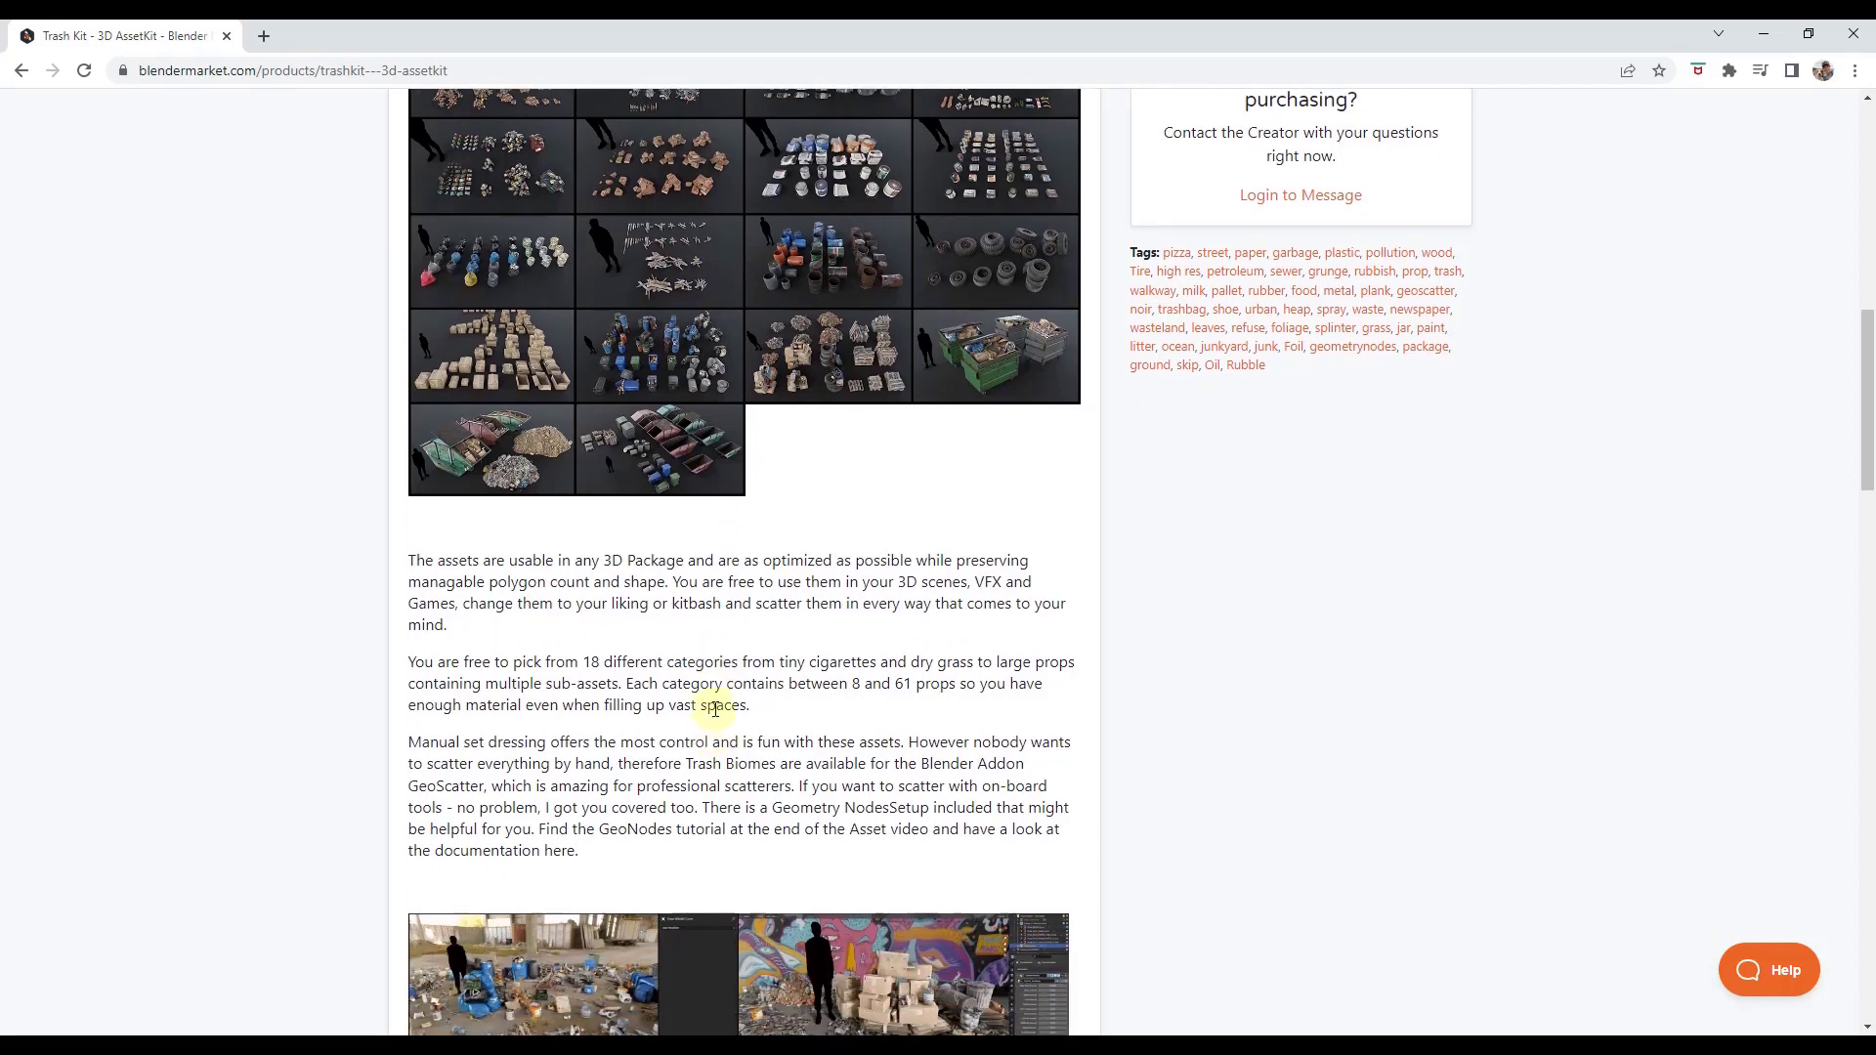
pyautogui.scroll(-5, 709, 696)
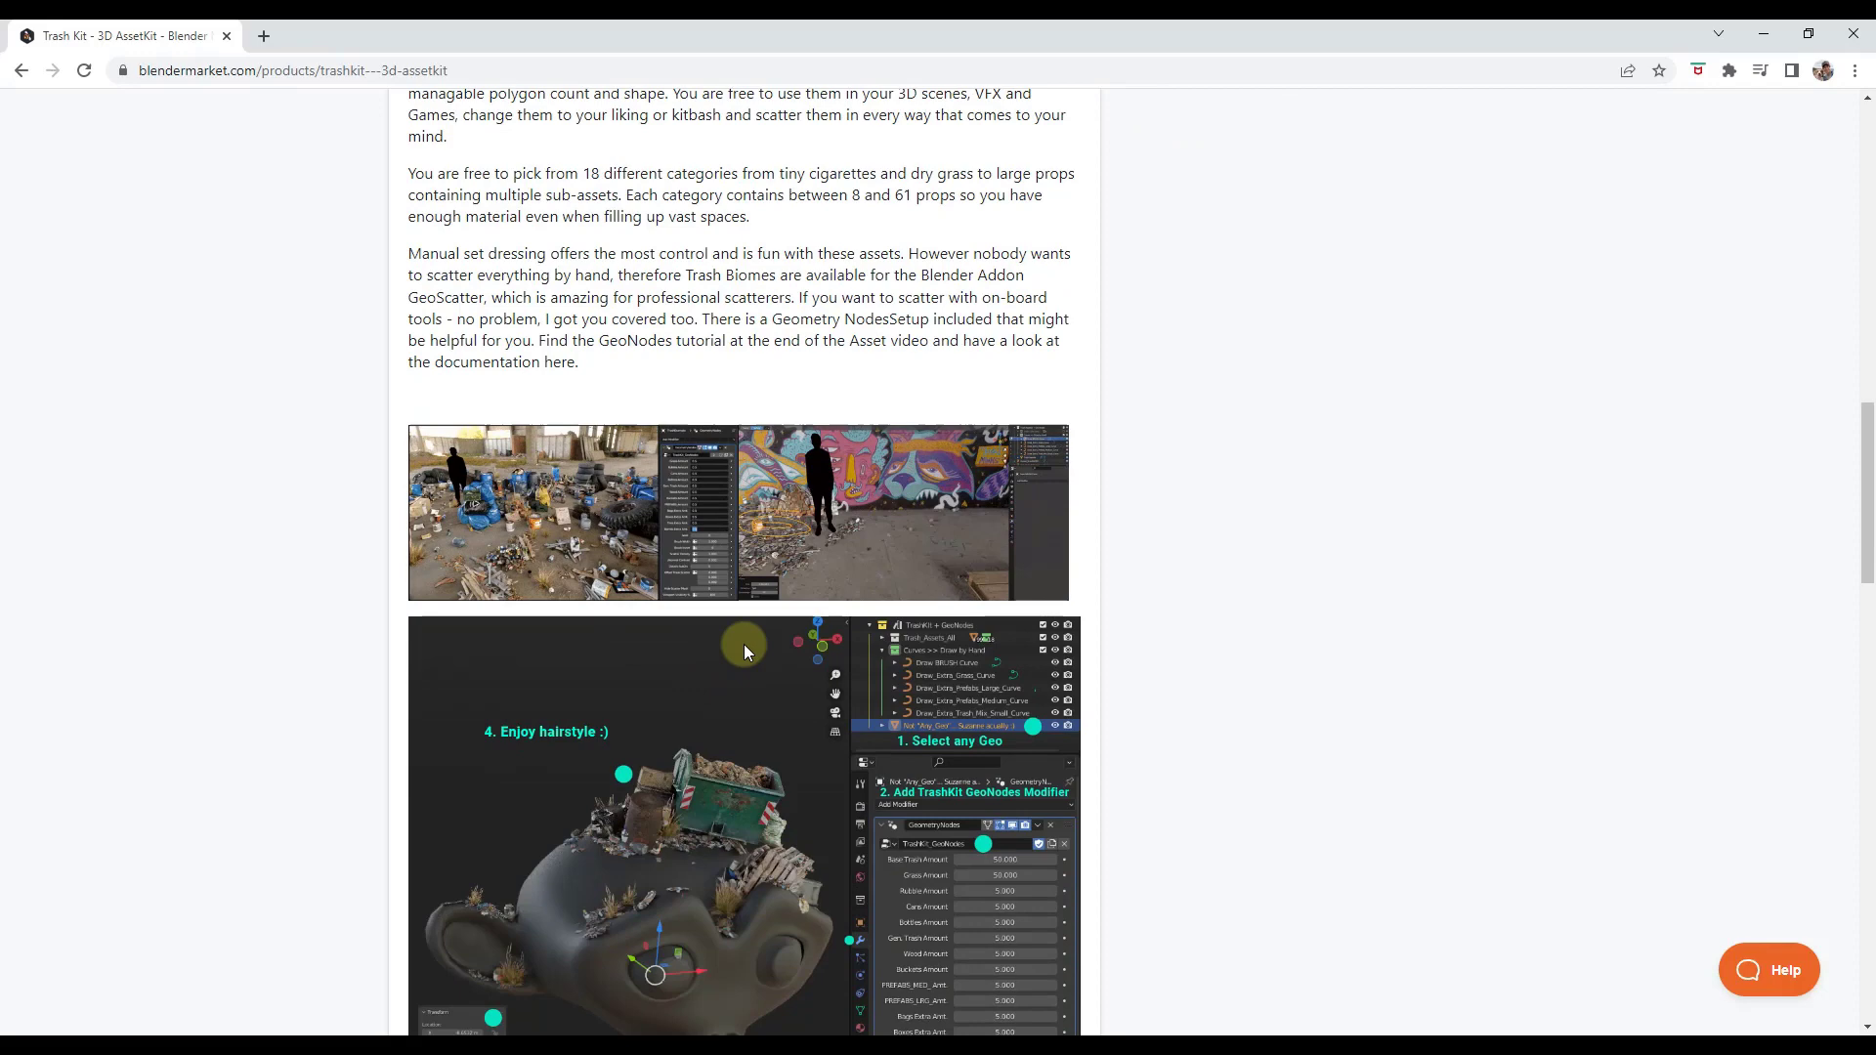
pyautogui.scroll(-4, 743, 643)
pyautogui.scroll(1, 904, 437)
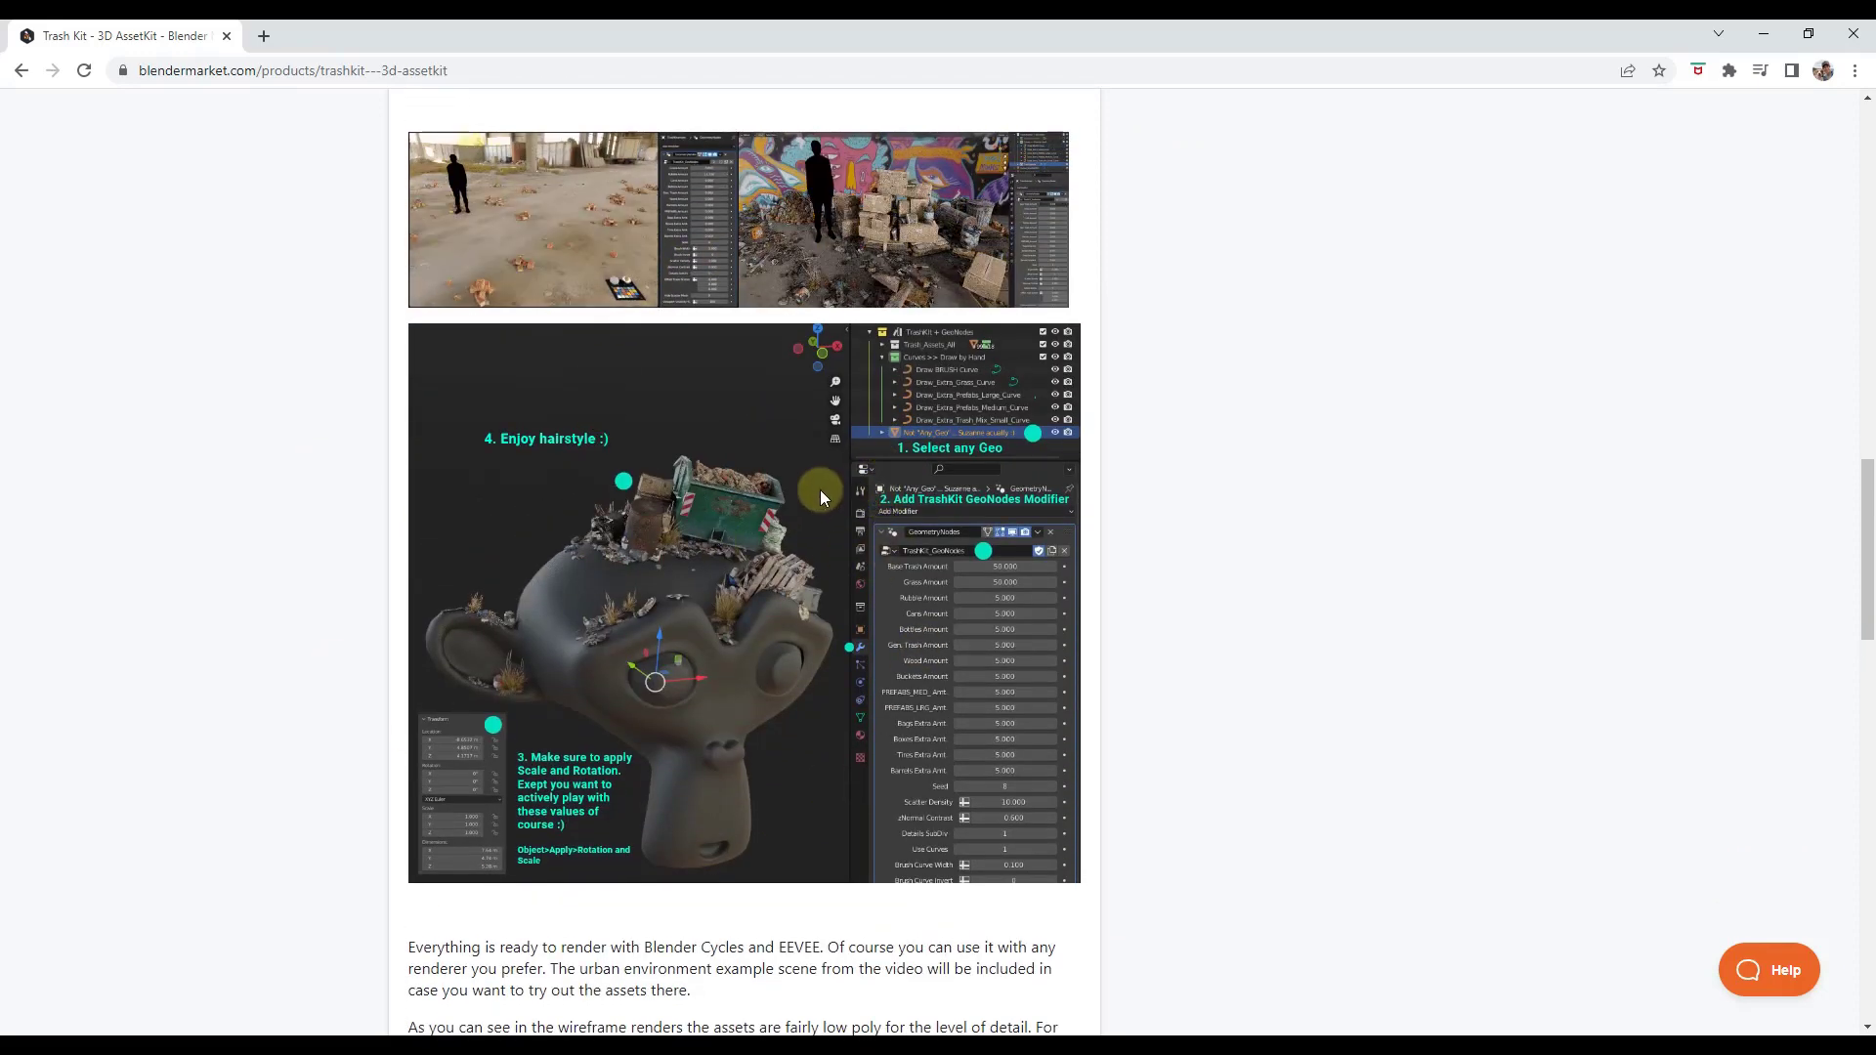
pyautogui.scroll(-4, 831, 513)
pyautogui.scroll(-3, 850, 488)
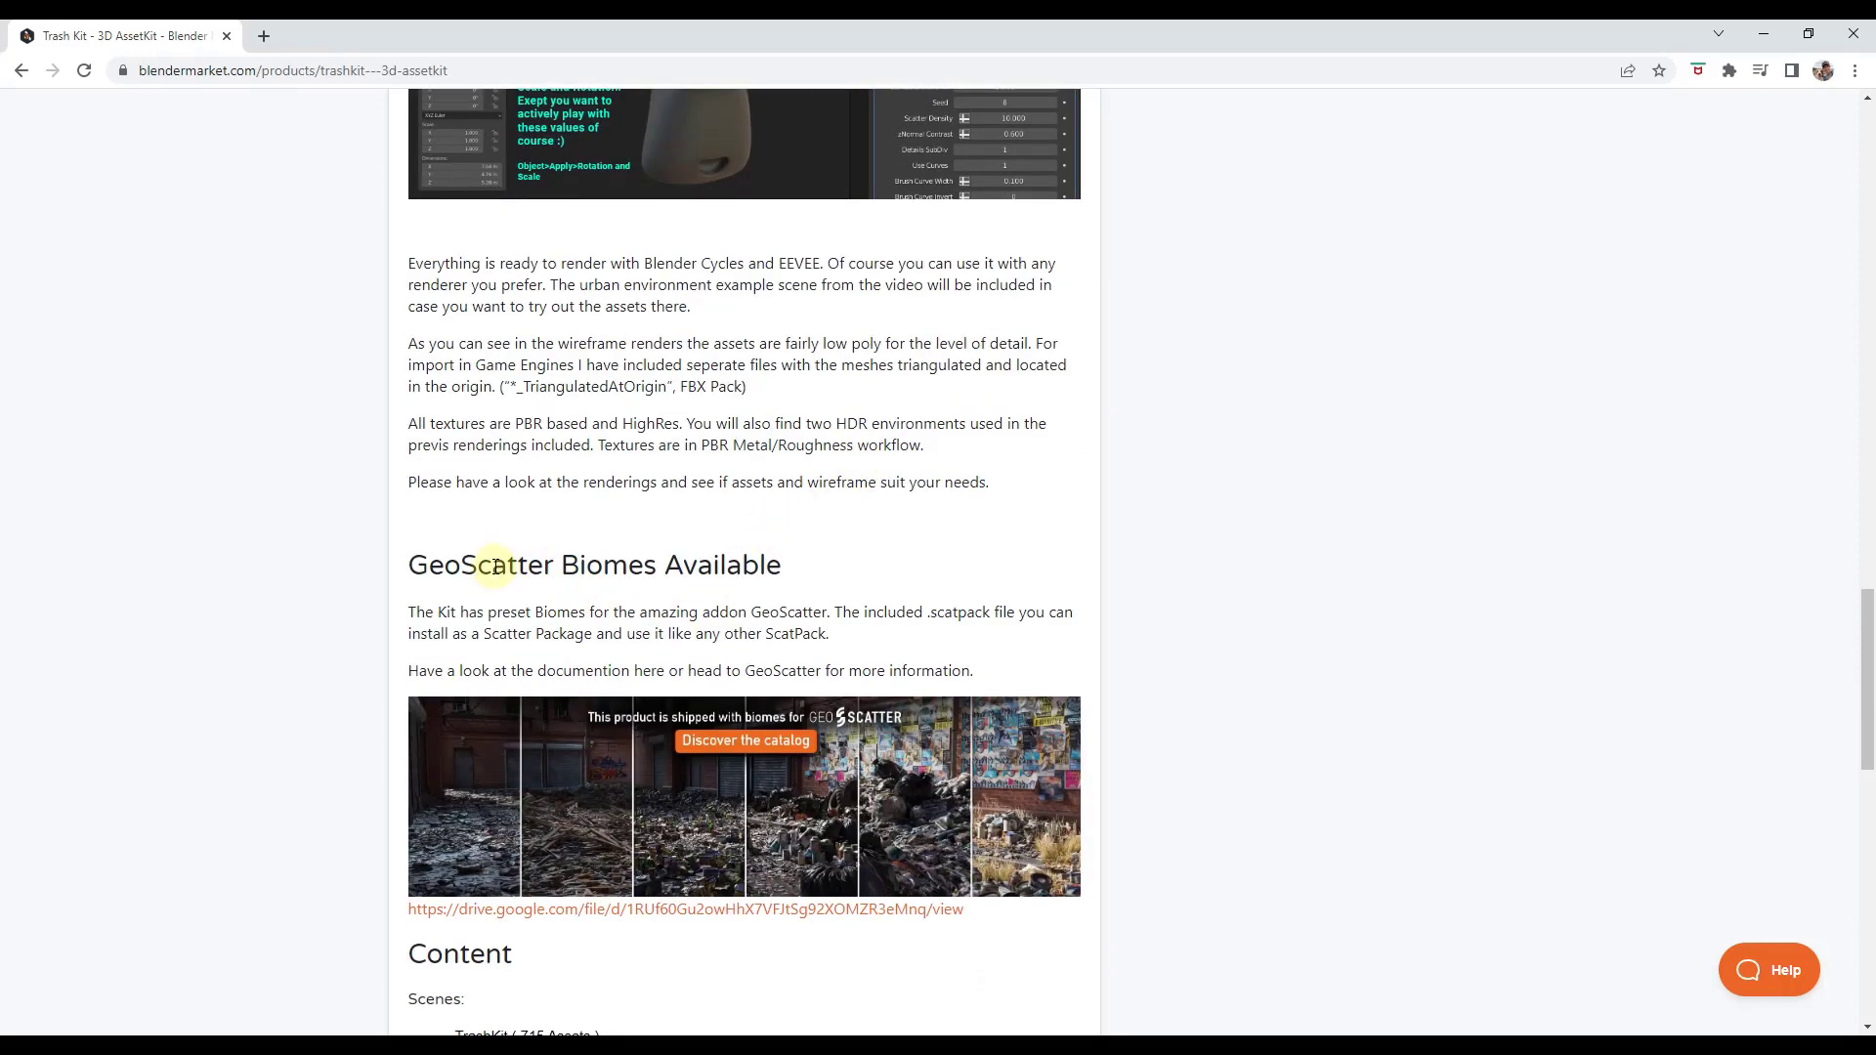
pyautogui.scroll(-1, 613, 561)
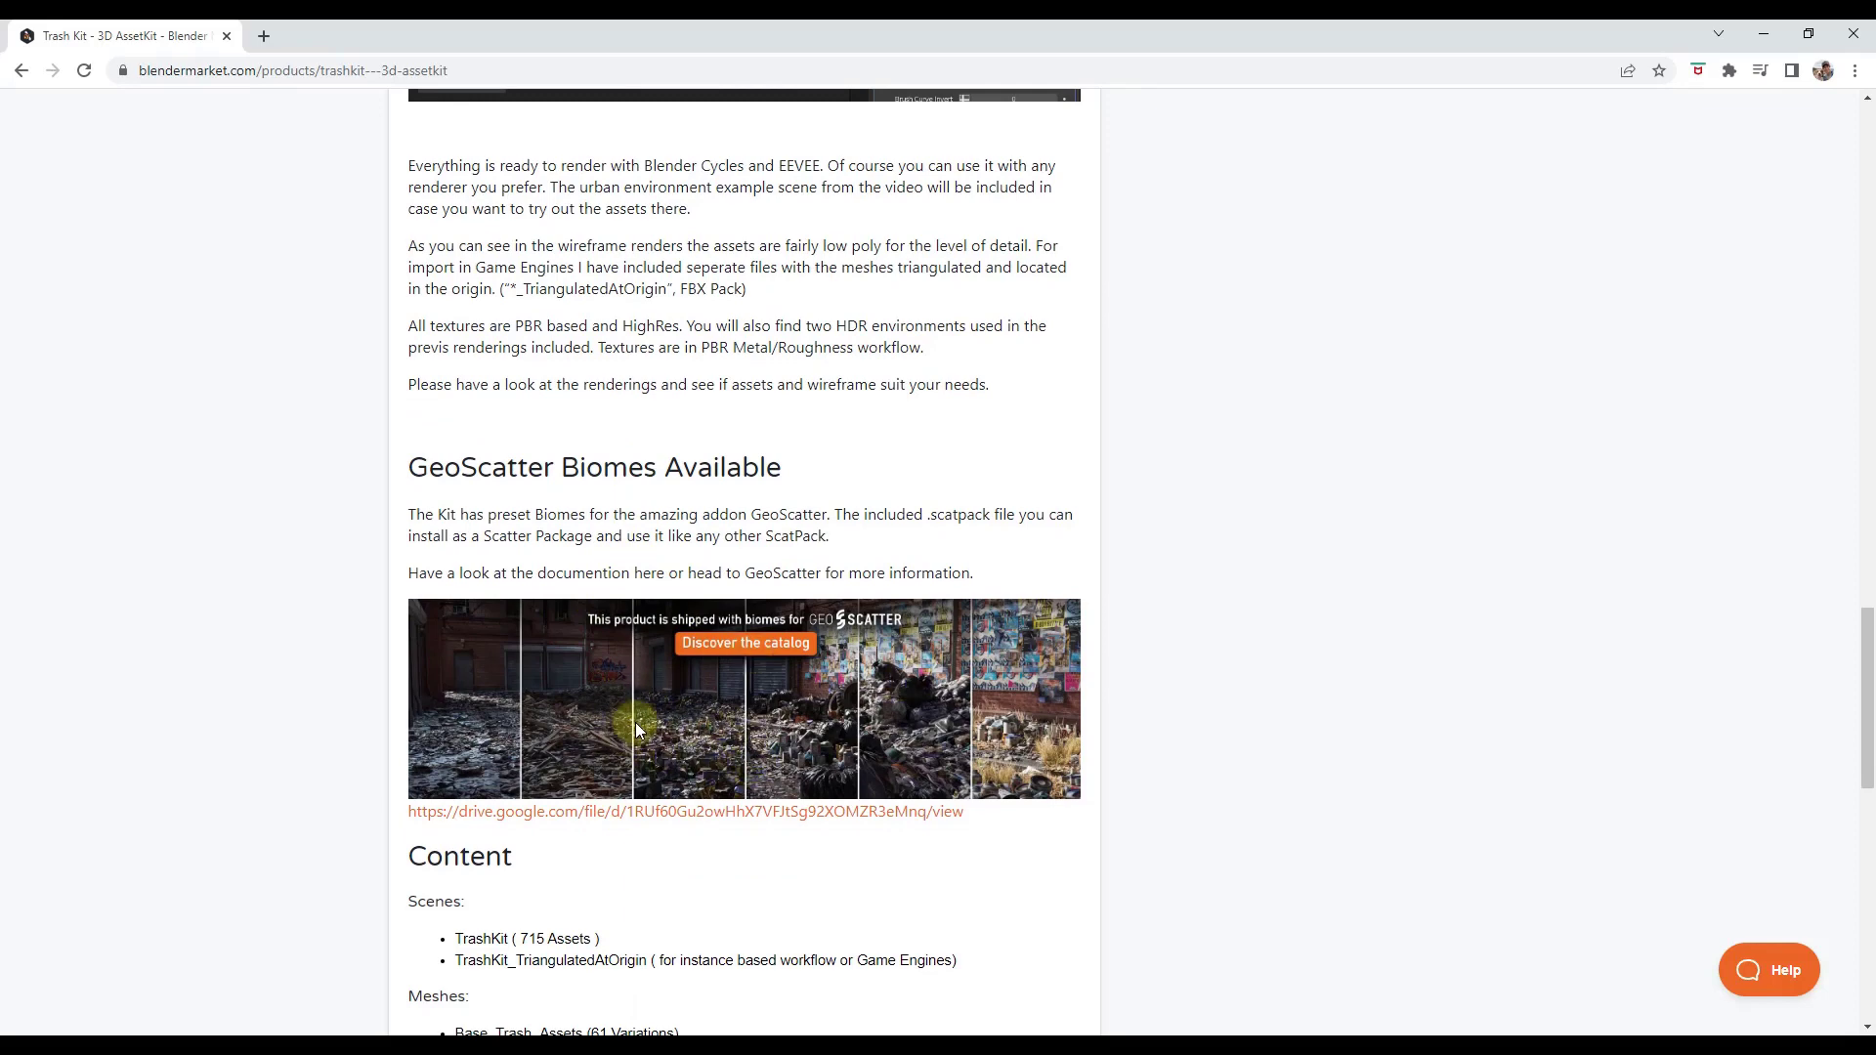
pyautogui.scroll(-9, 755, 679)
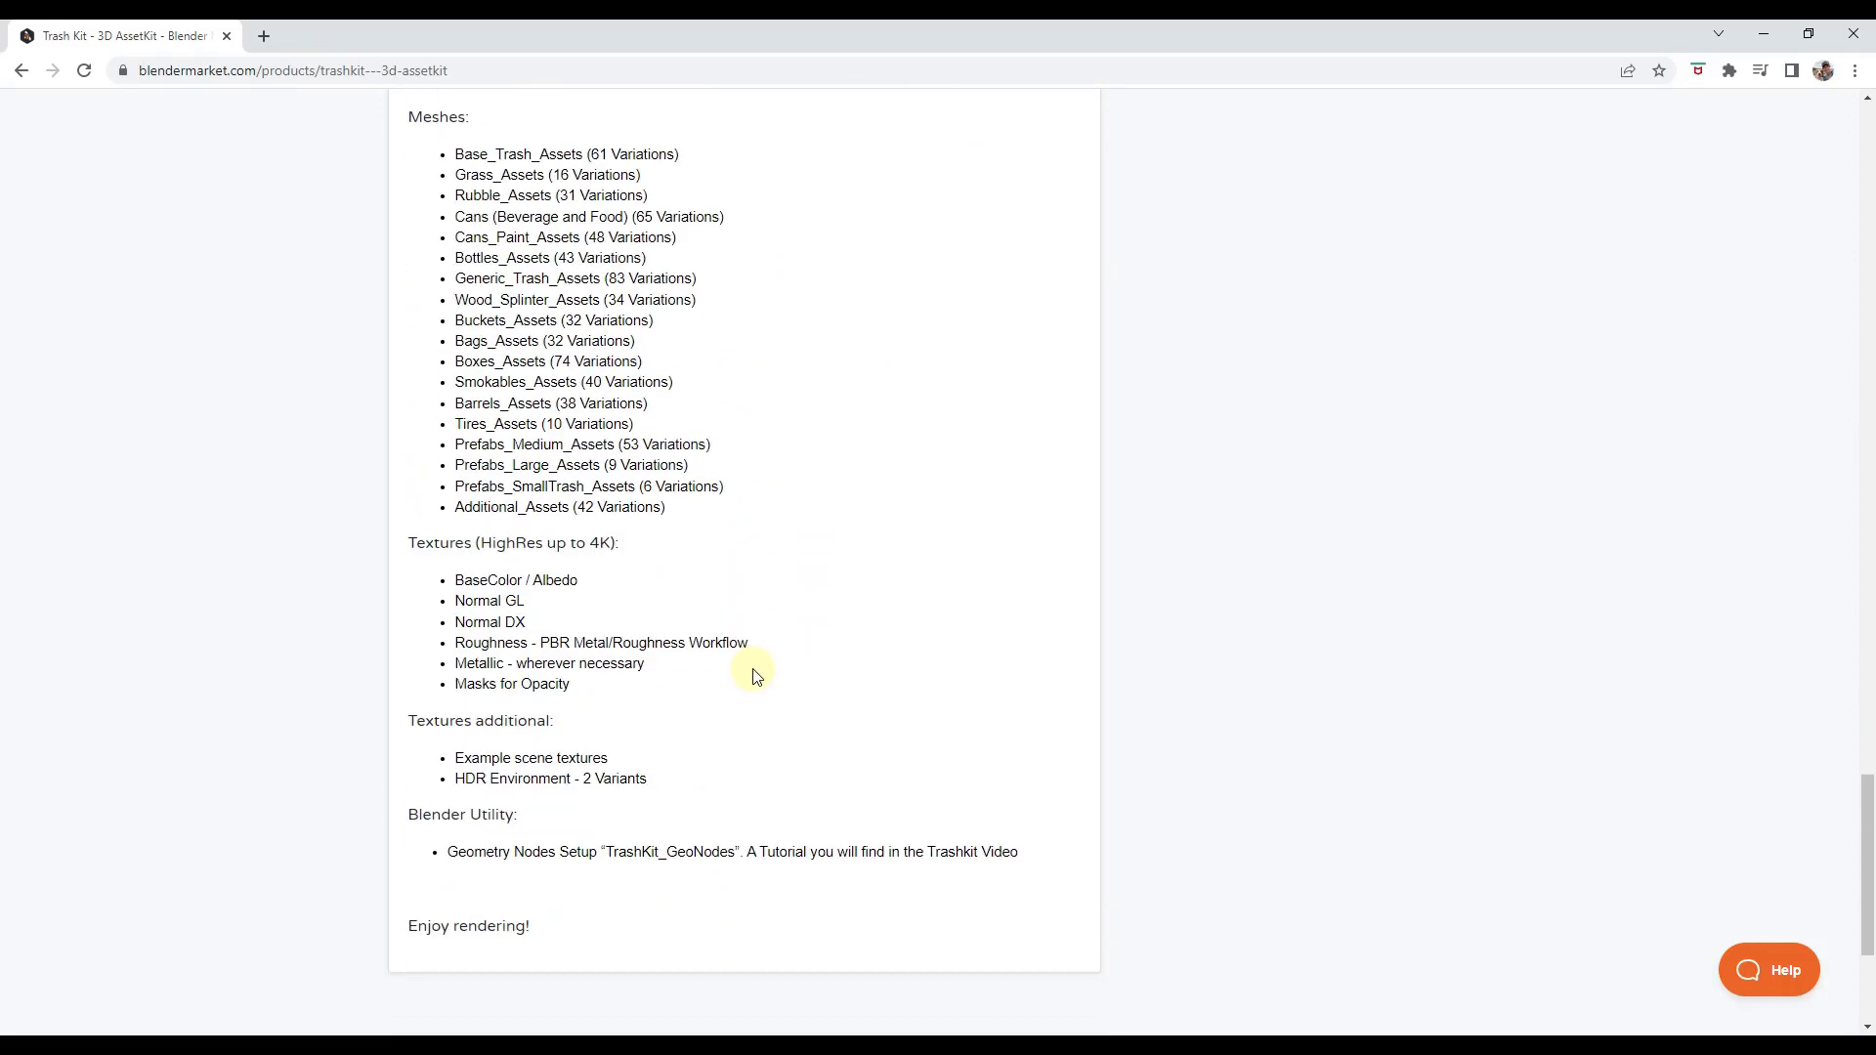
pyautogui.scroll(8, 772, 665)
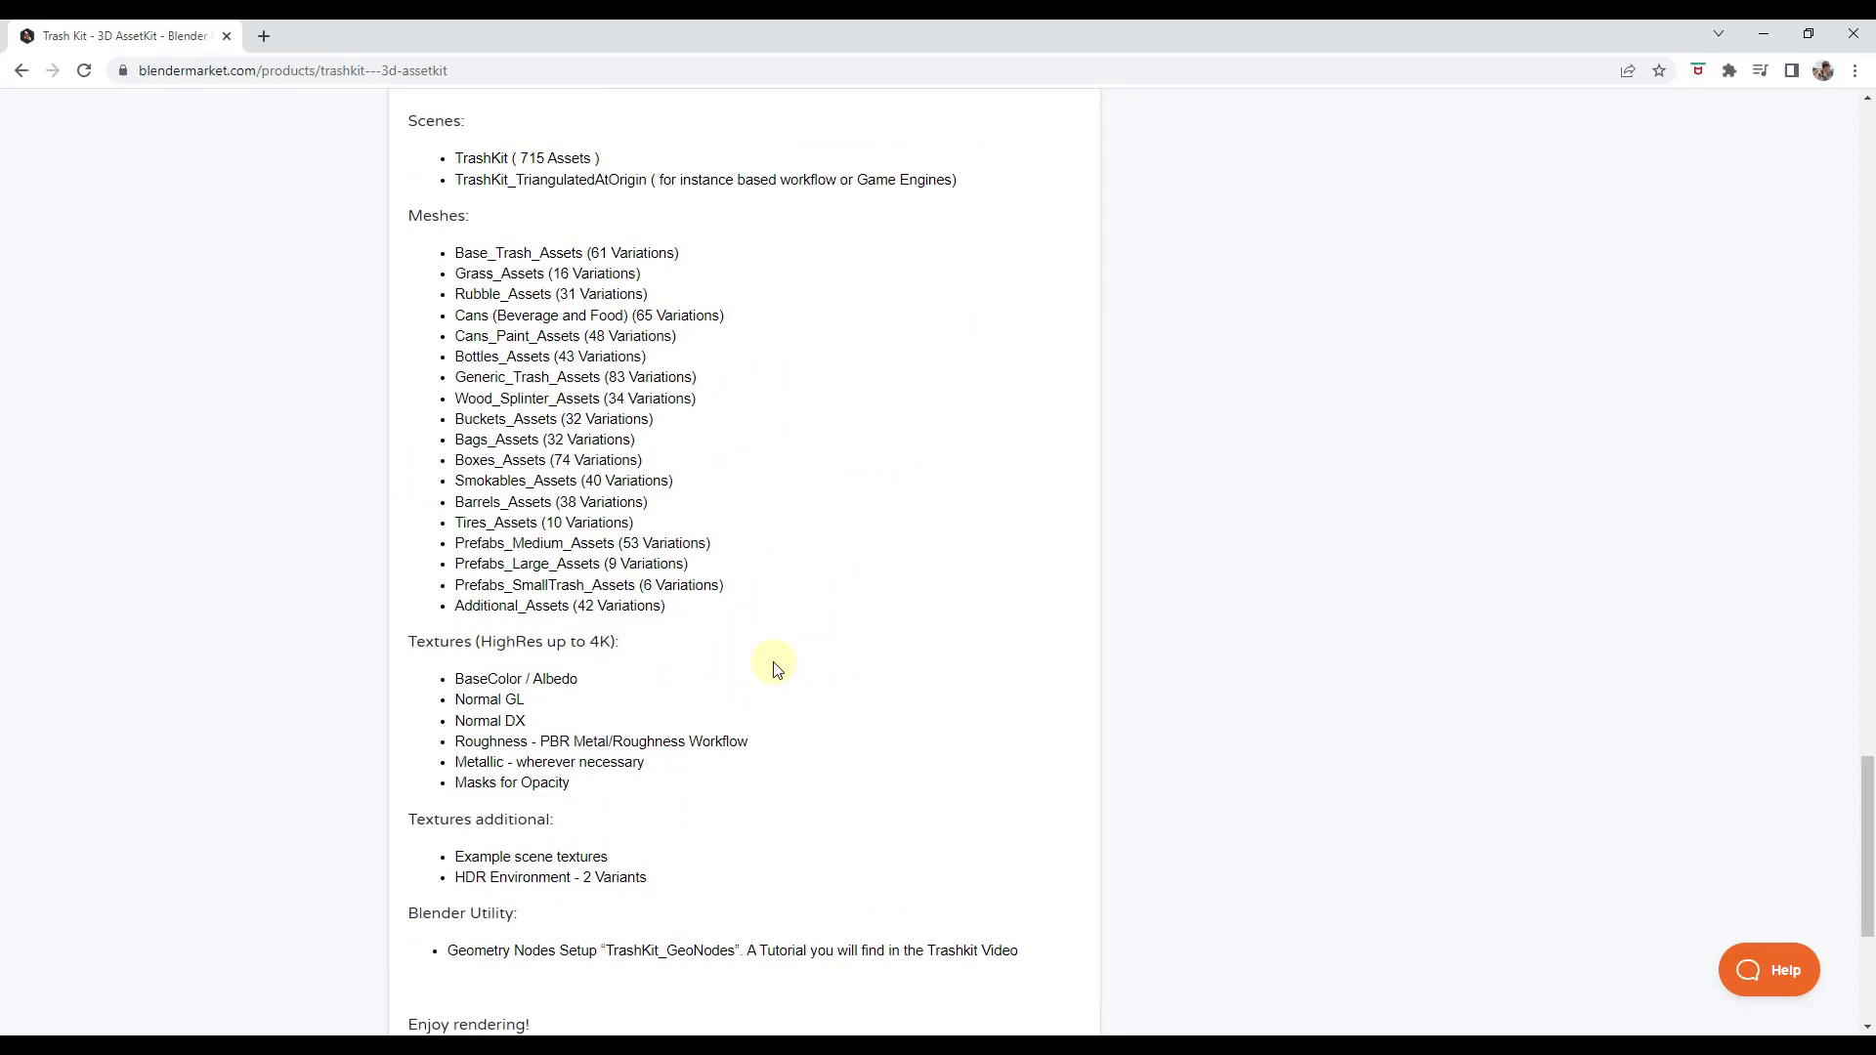
pyautogui.scroll(20, 827, 611)
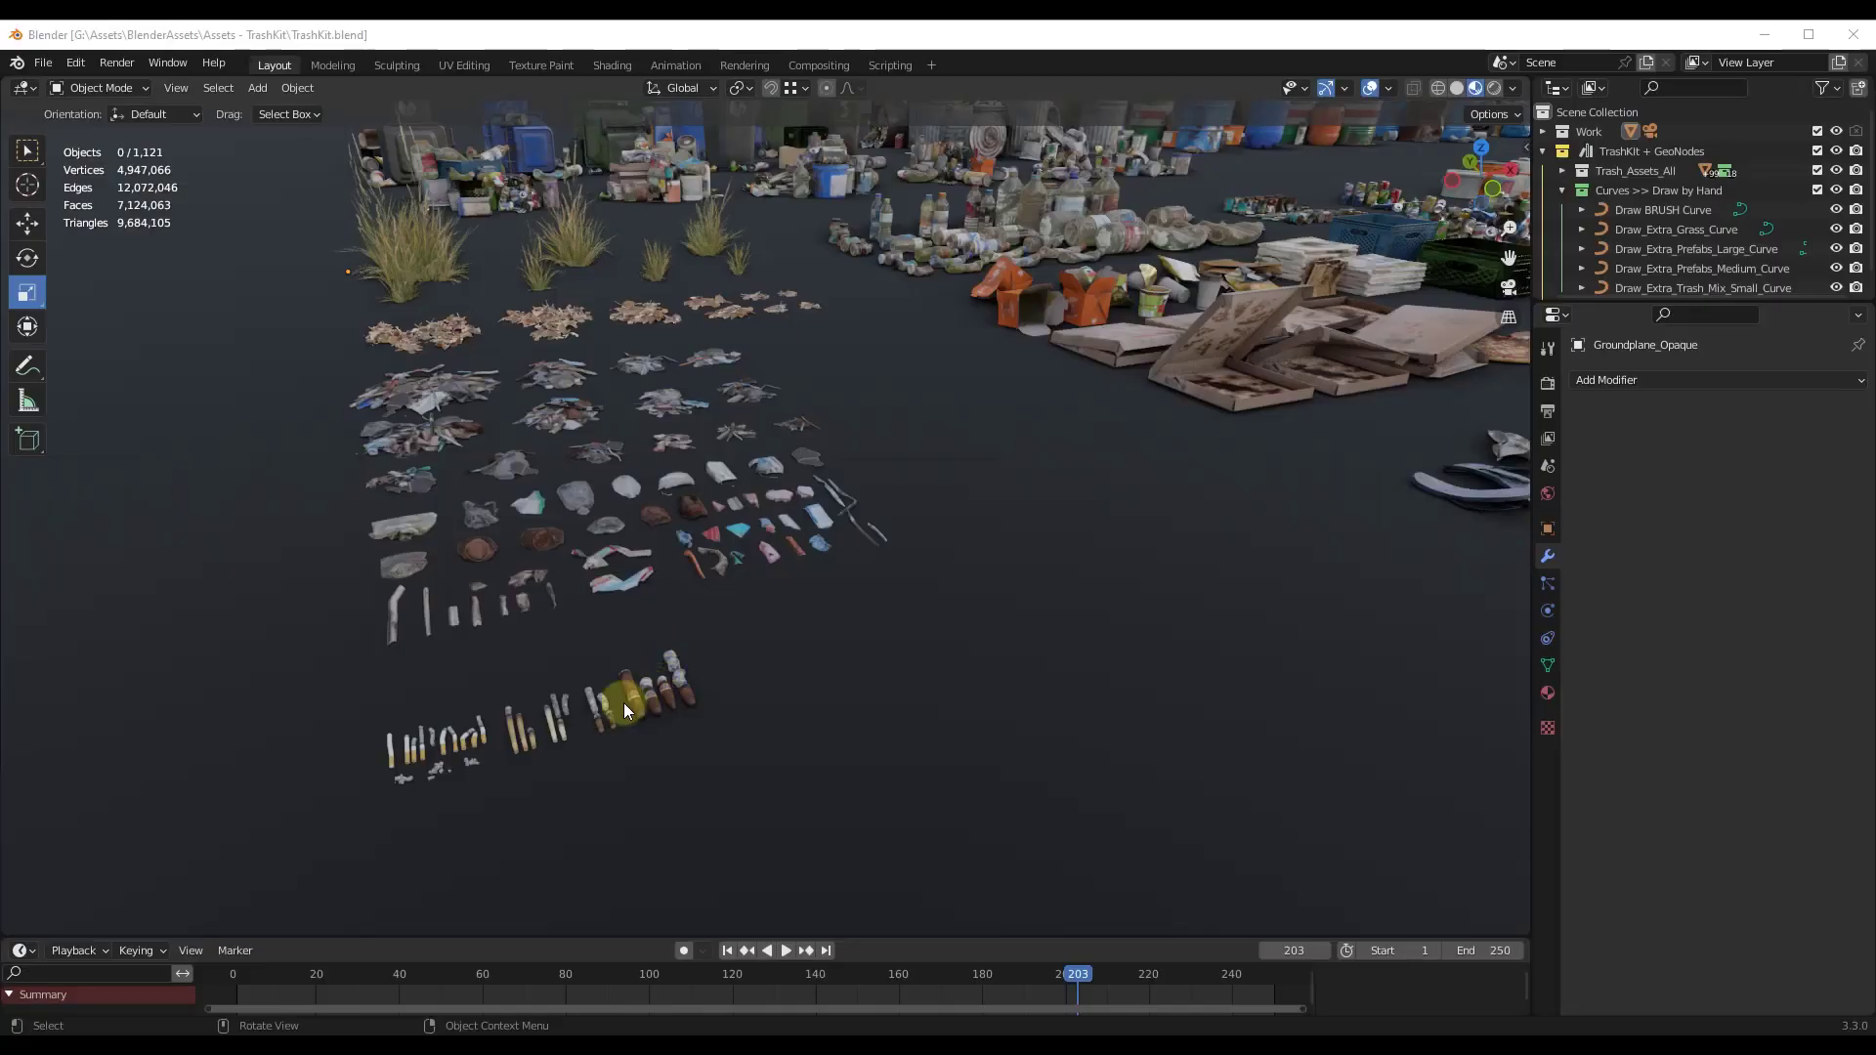
# View the trash bags from a low angle and select the Container_Debris_PrefabLarge_A dumpster.
pyautogui.scroll(8, 610, 717)
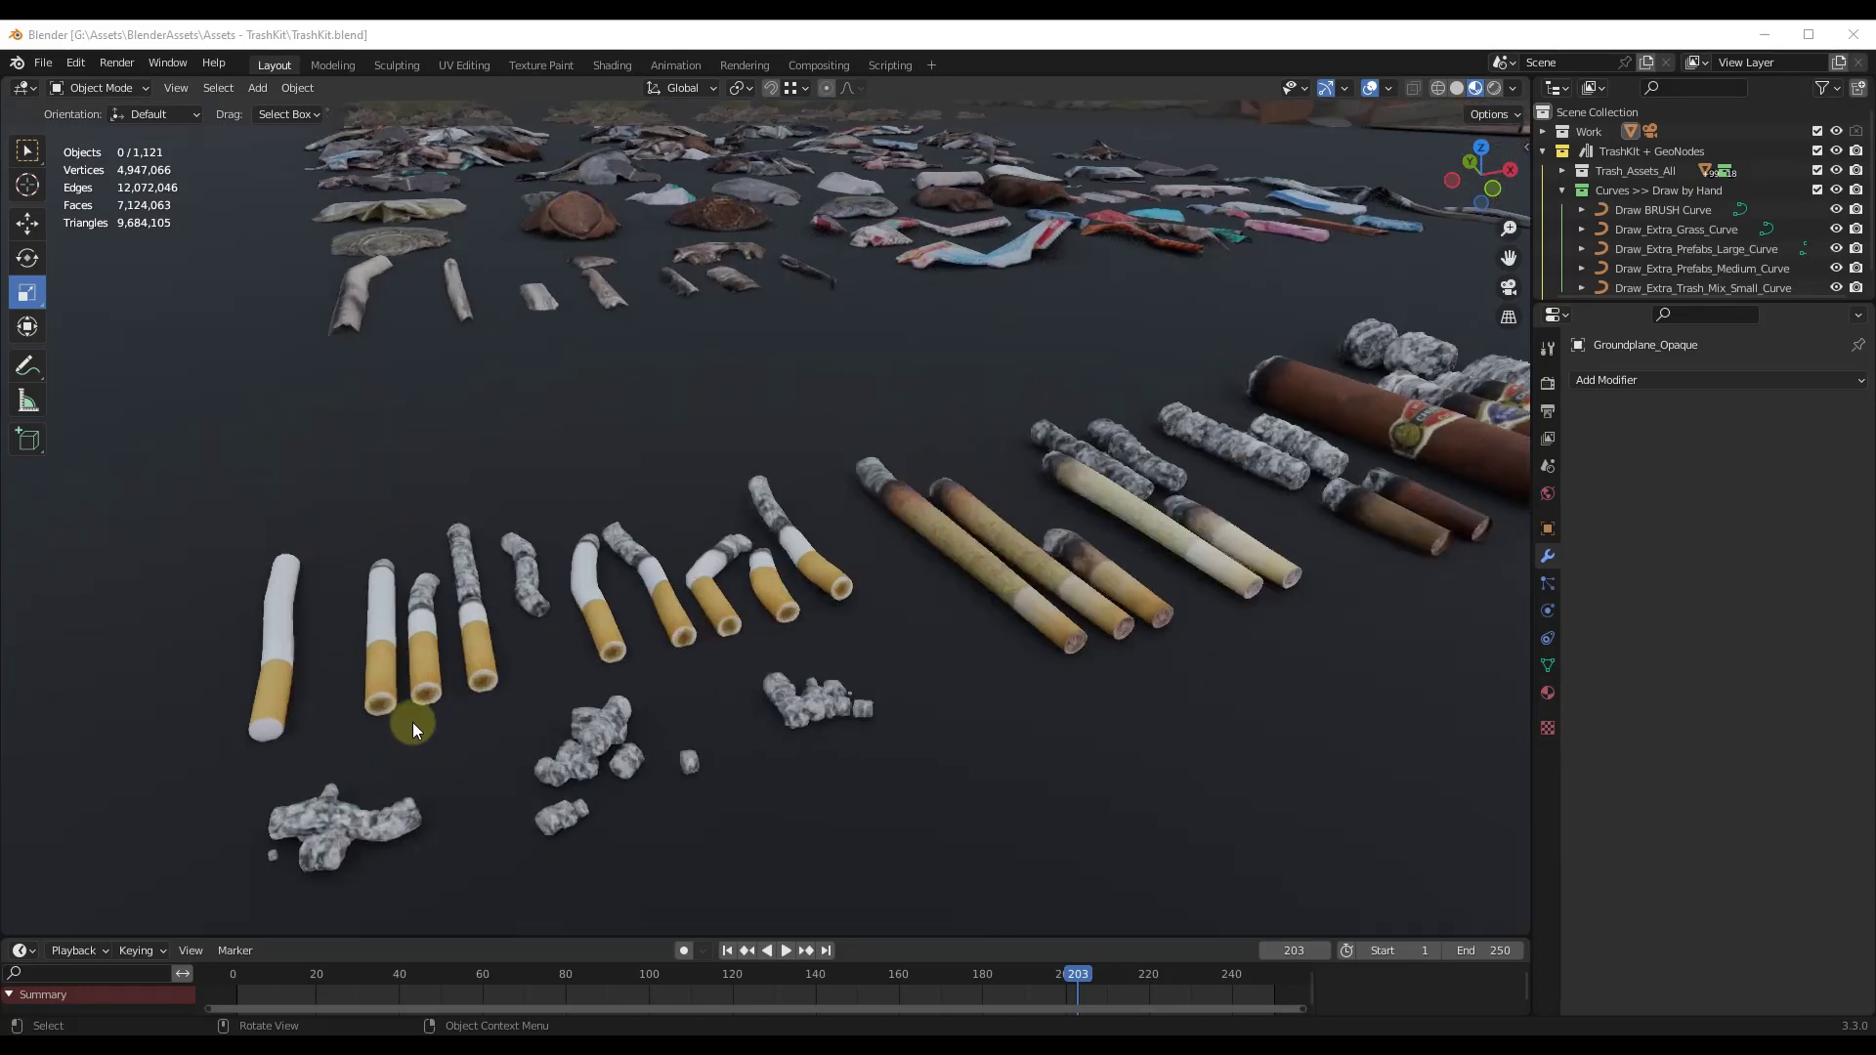
pyautogui.scroll(-3, 413, 724)
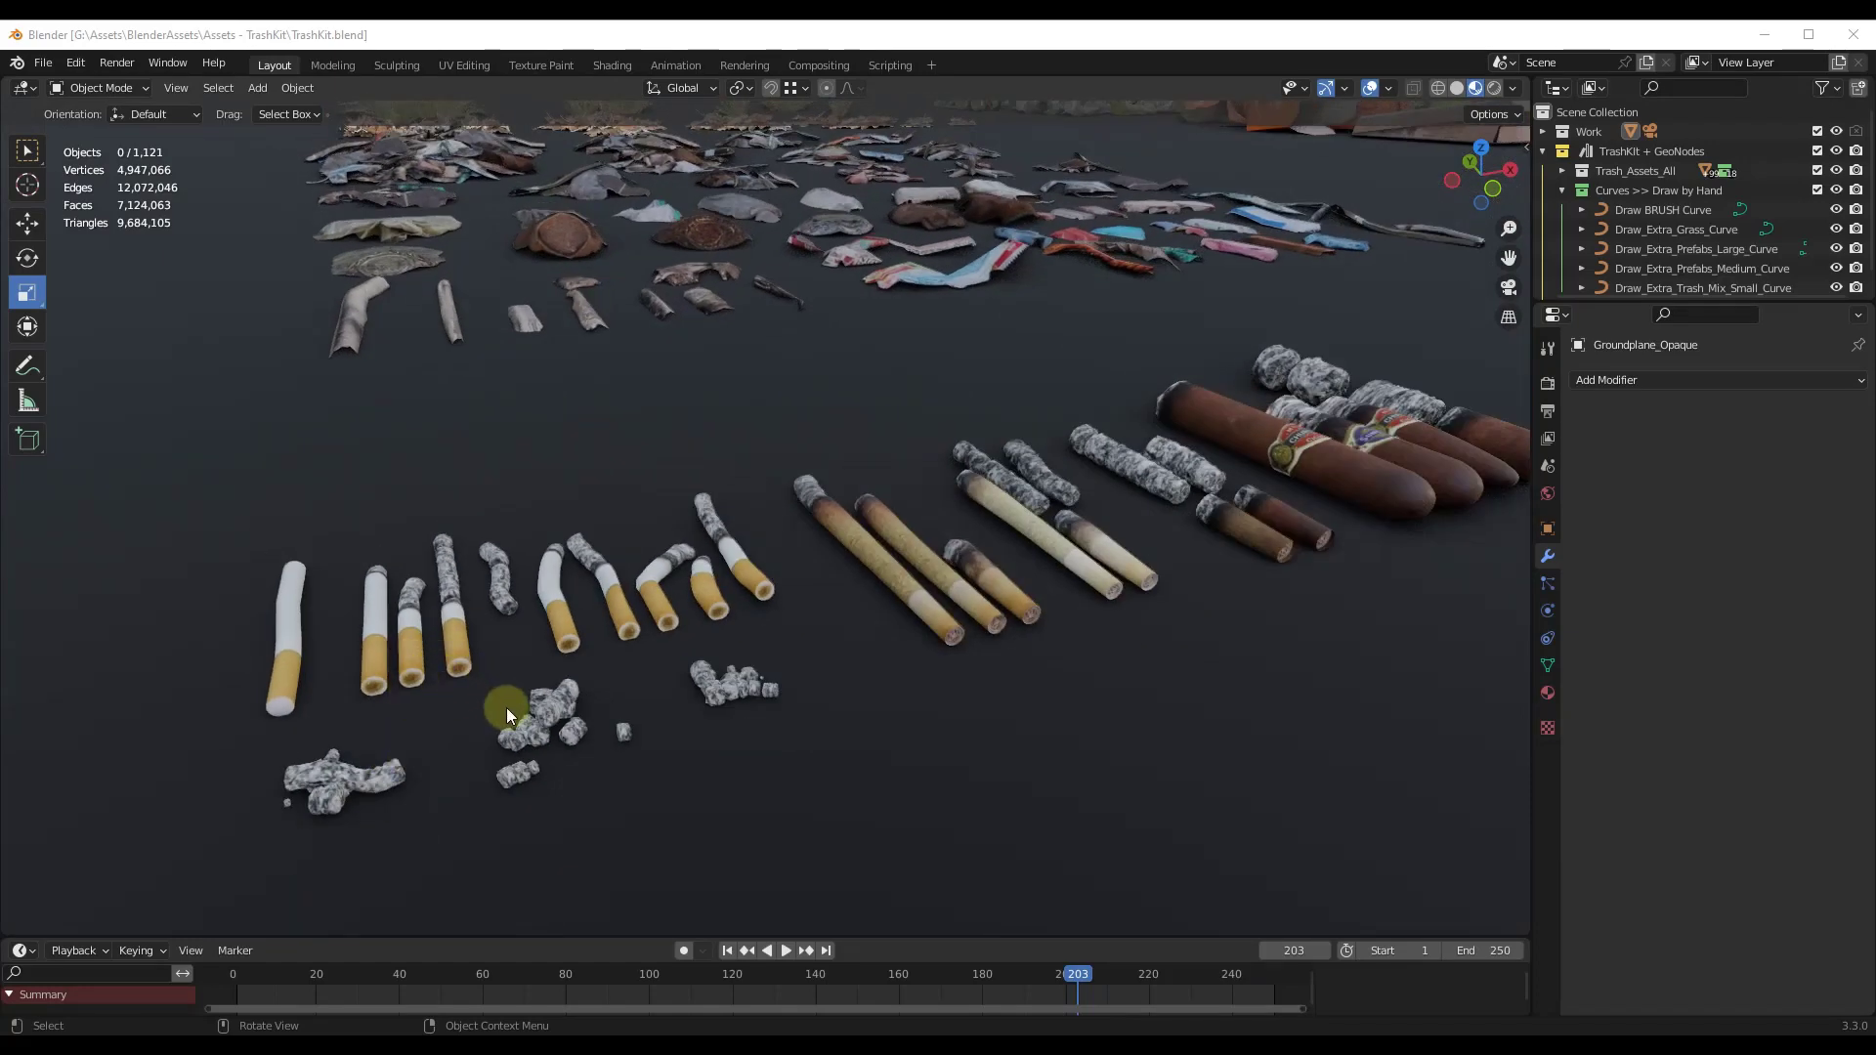
pyautogui.scroll(-5, 487, 671)
pyautogui.scroll(7, 543, 443)
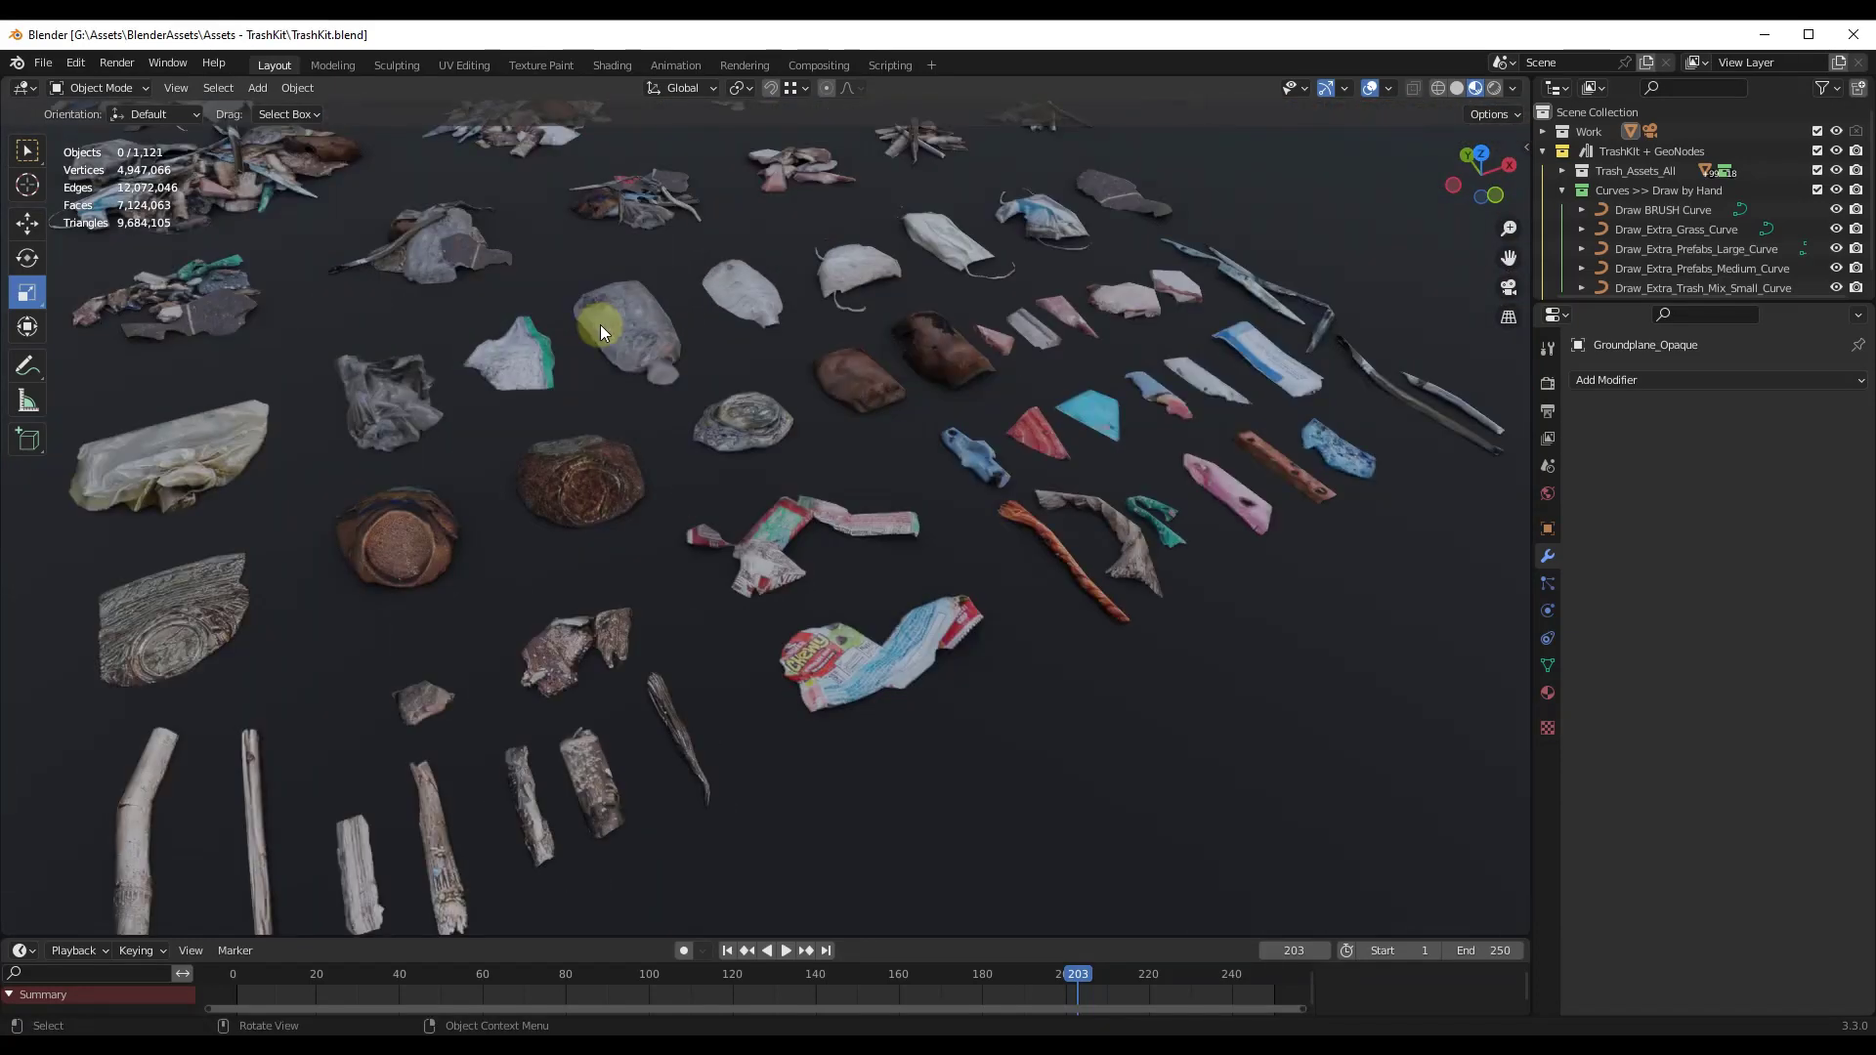
pyautogui.scroll(1, 626, 322)
pyautogui.scroll(-7, 583, 629)
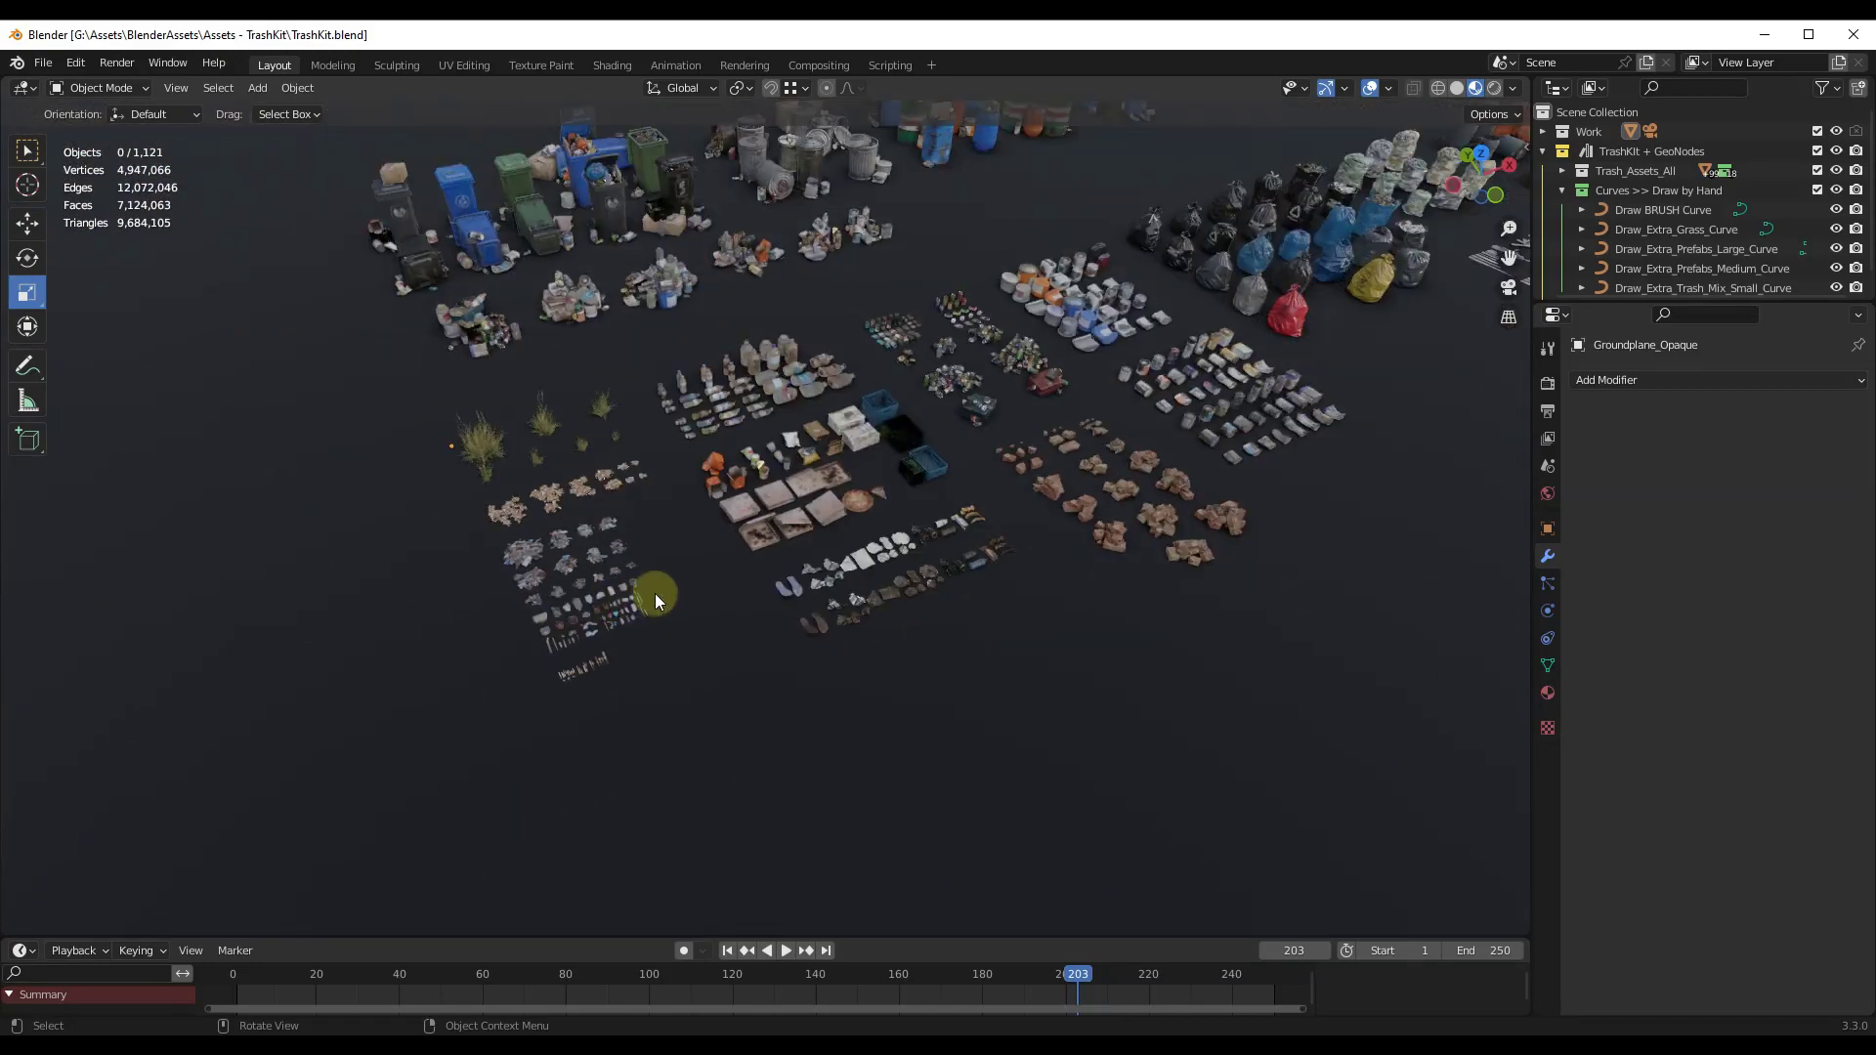
pyautogui.moveTo(655, 594); pyautogui.dragTo(712, 520, button='middle')
pyautogui.scroll(6, 1218, 432)
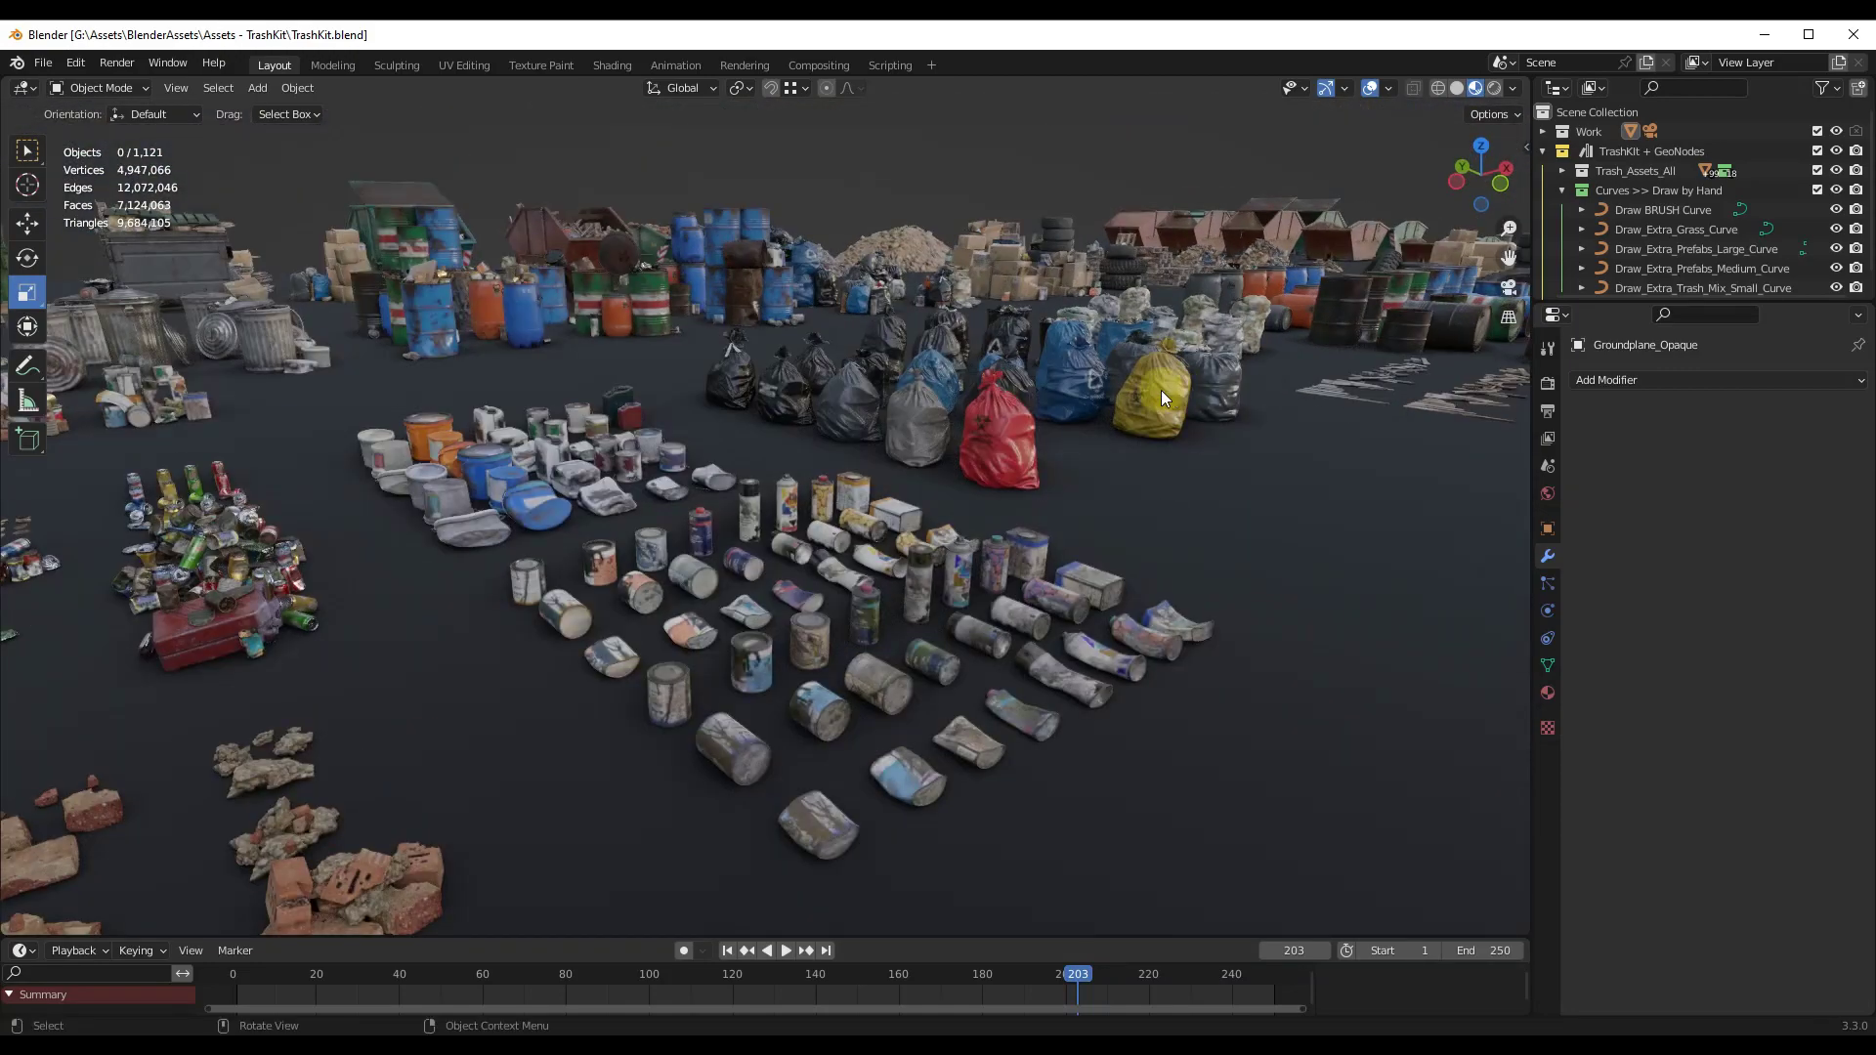
pyautogui.scroll(2, 1161, 390)
pyautogui.scroll(-8, 965, 436)
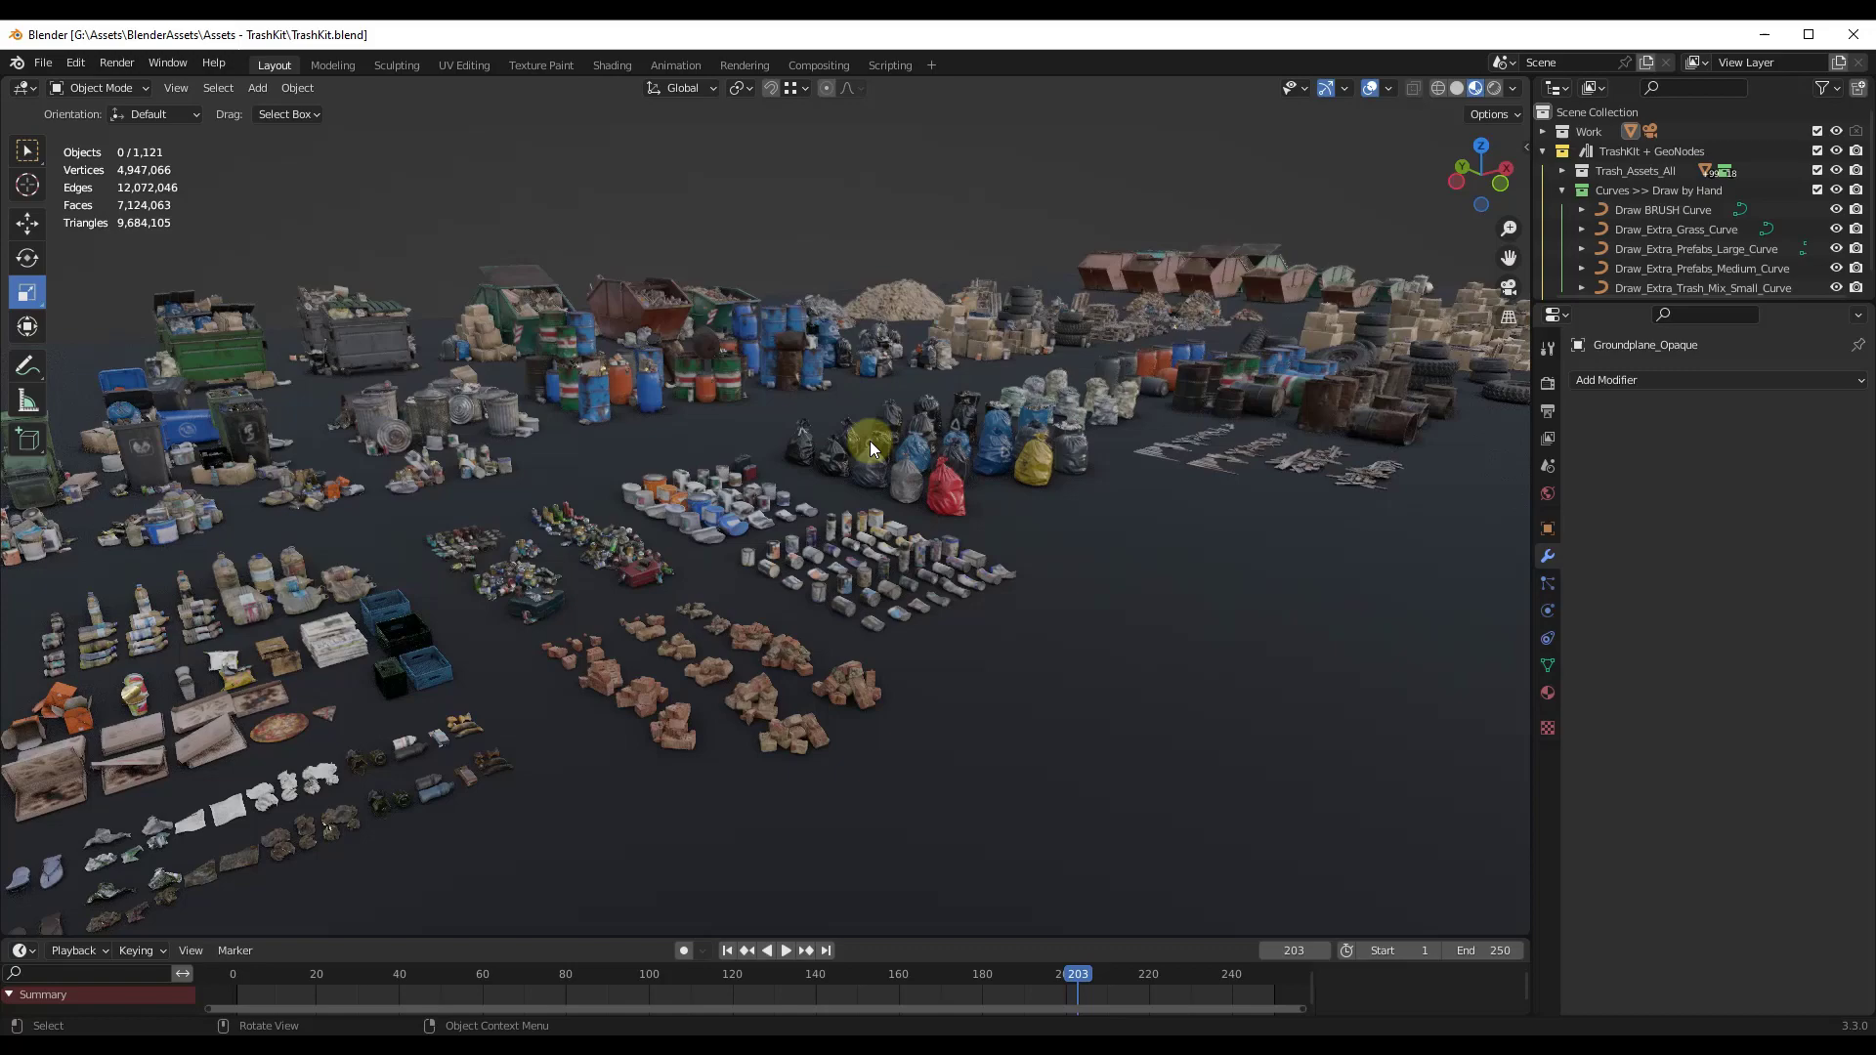
pyautogui.scroll(4, 506, 416)
pyautogui.scroll(3, 760, 346)
pyautogui.scroll(2, 836, 384)
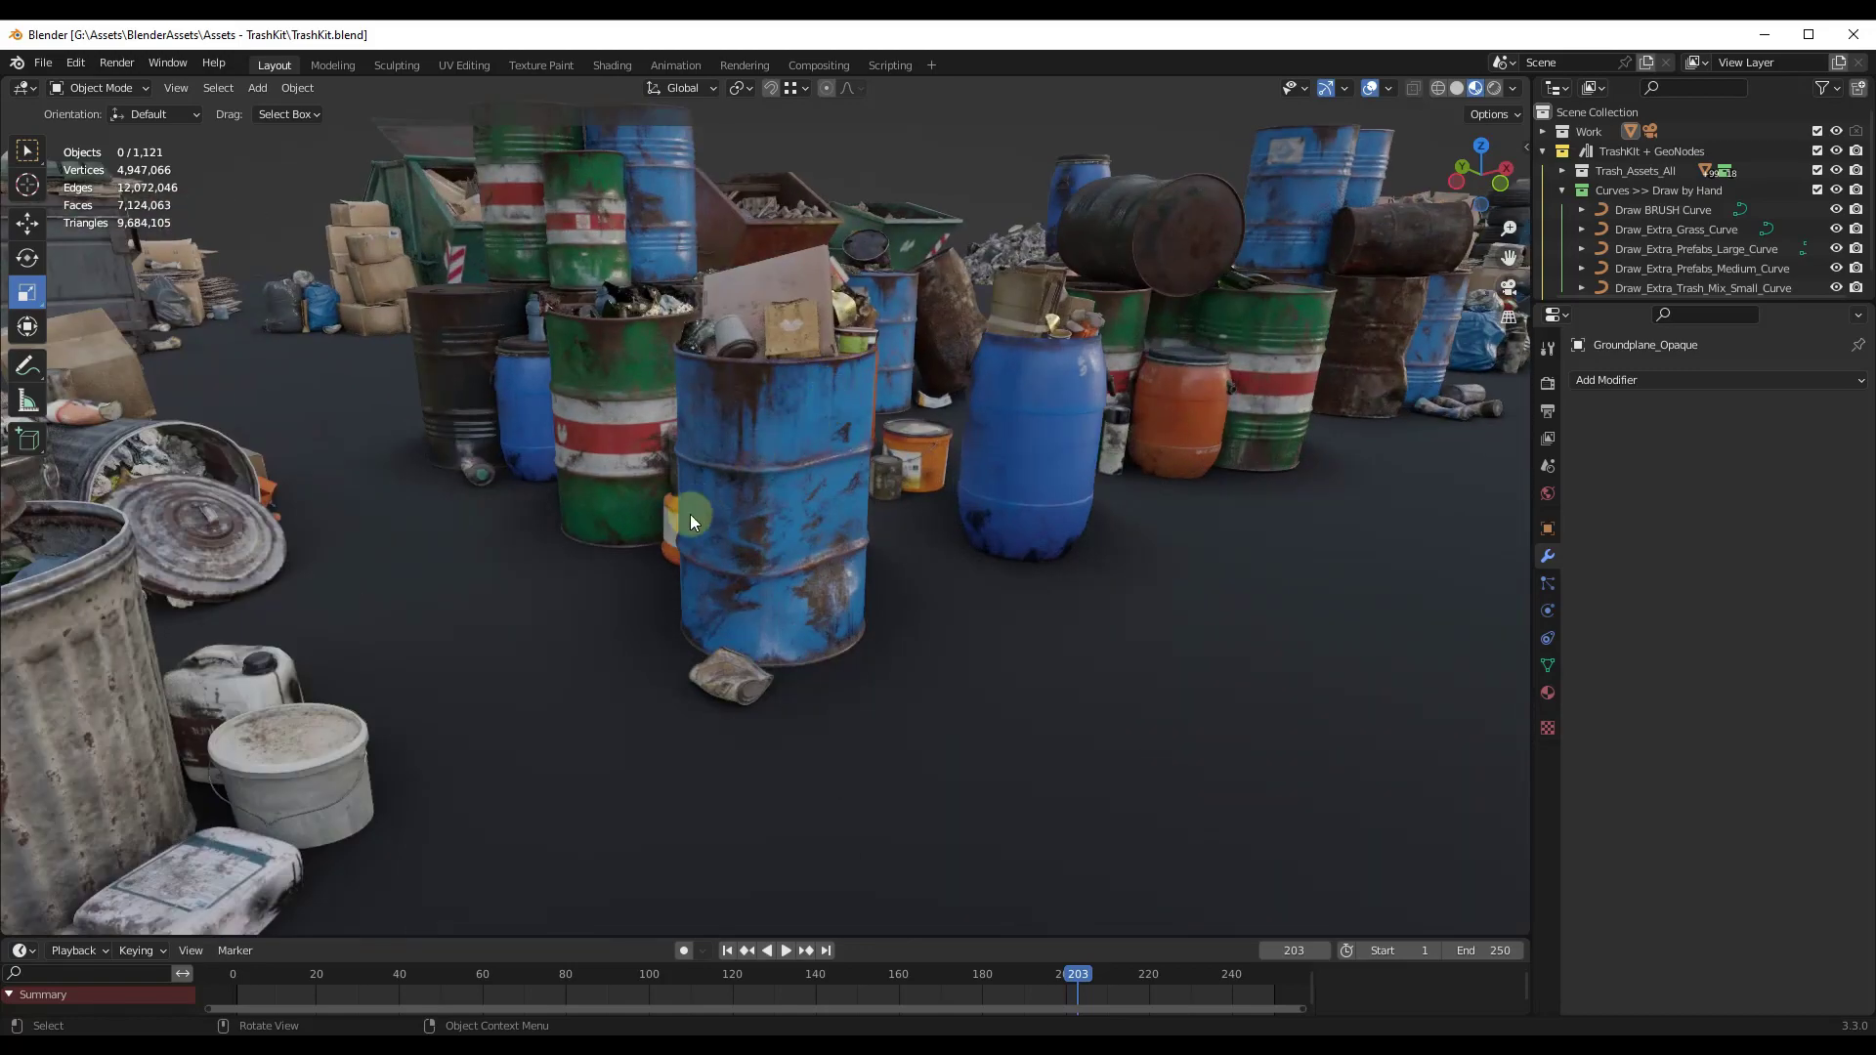
pyautogui.scroll(-6, 684, 514)
pyautogui.scroll(7, 573, 309)
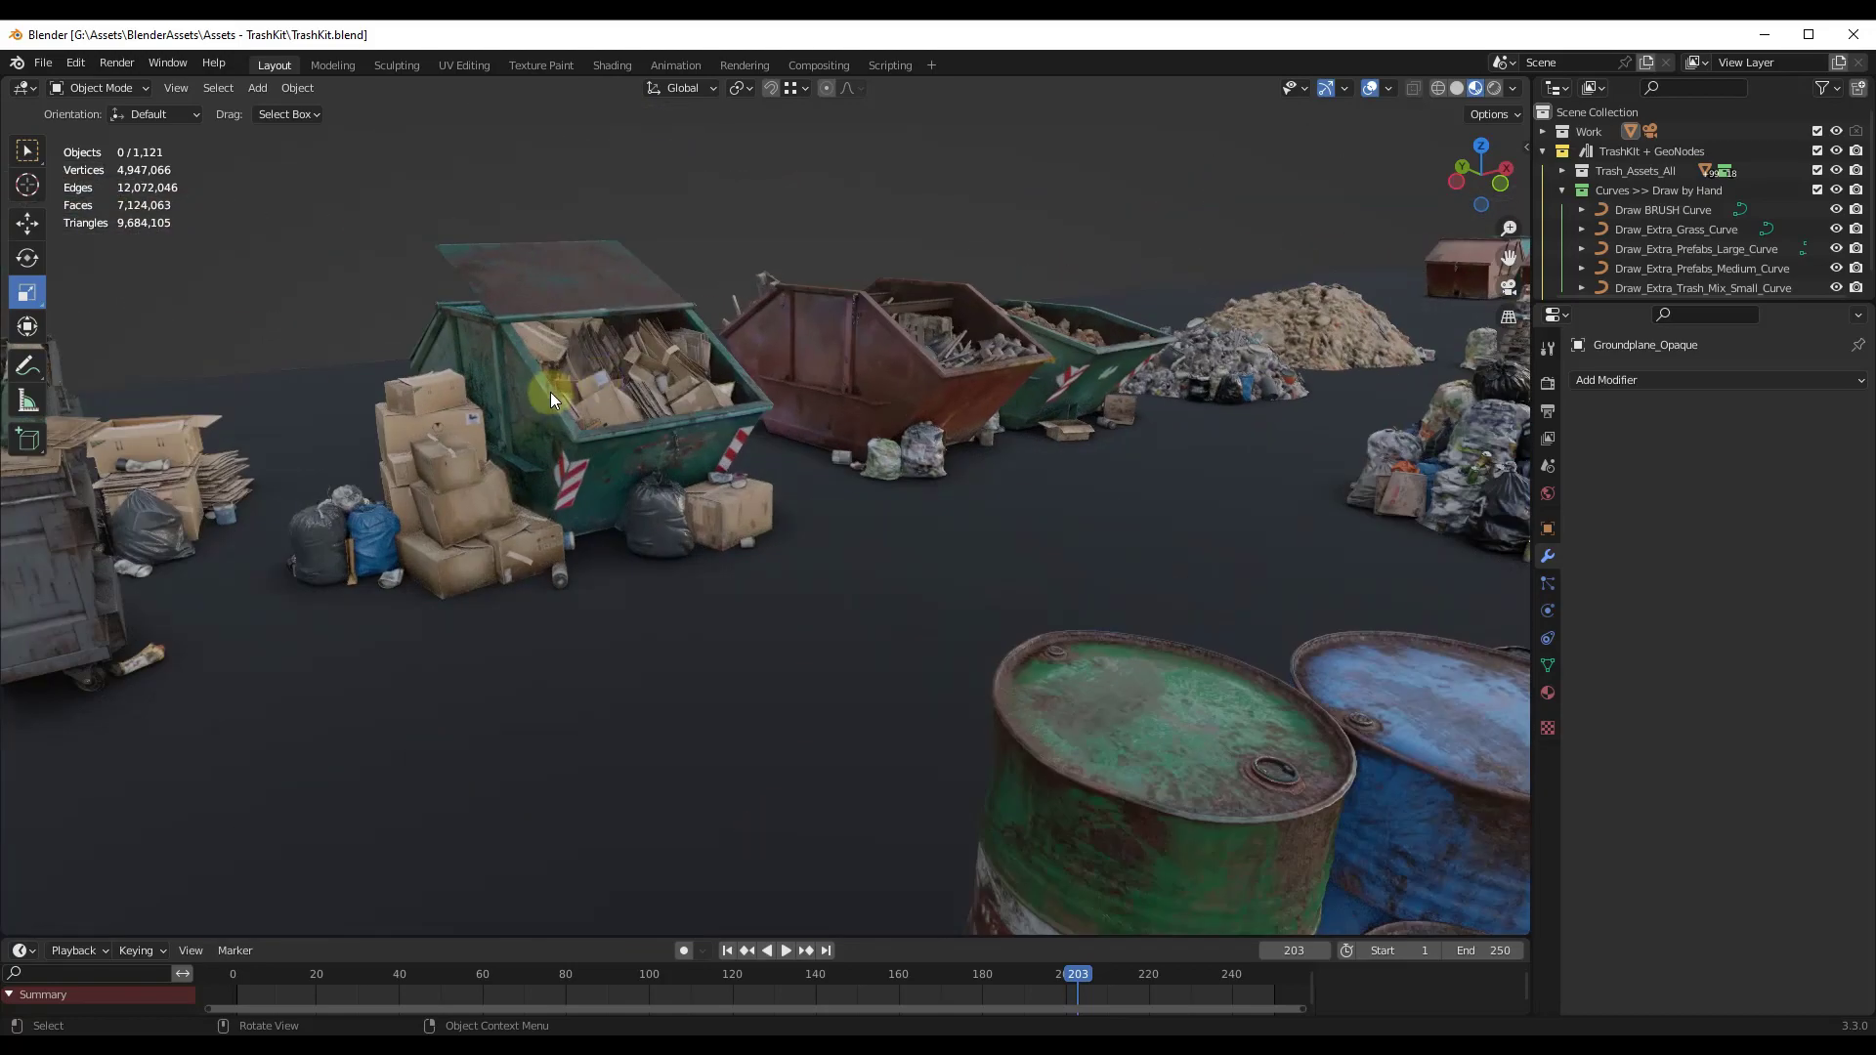
pyautogui.click(550, 399)
# Orbit around the dumpsters, bins, boxes and containers.
pyautogui.scroll(-5, 1125, 420)
pyautogui.scroll(6, 1027, 450)
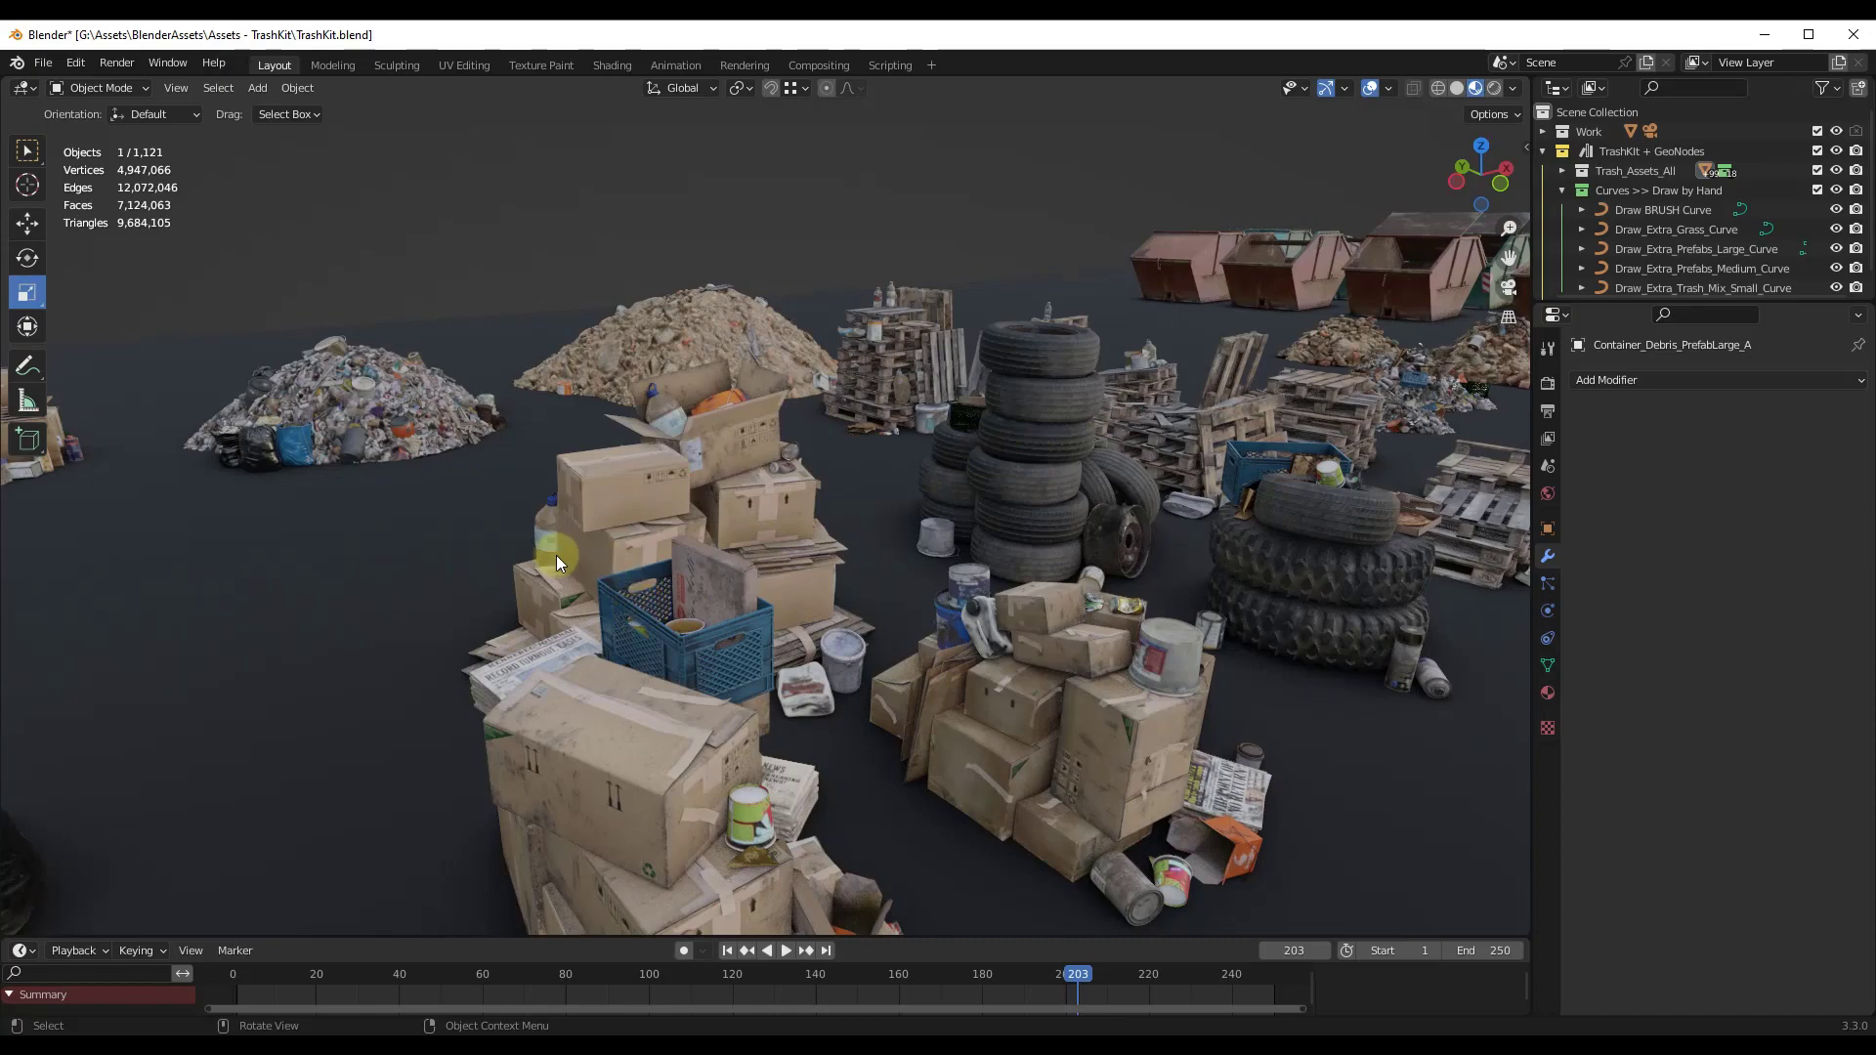
pyautogui.scroll(-5, 557, 562)
pyautogui.scroll(4, 1271, 616)
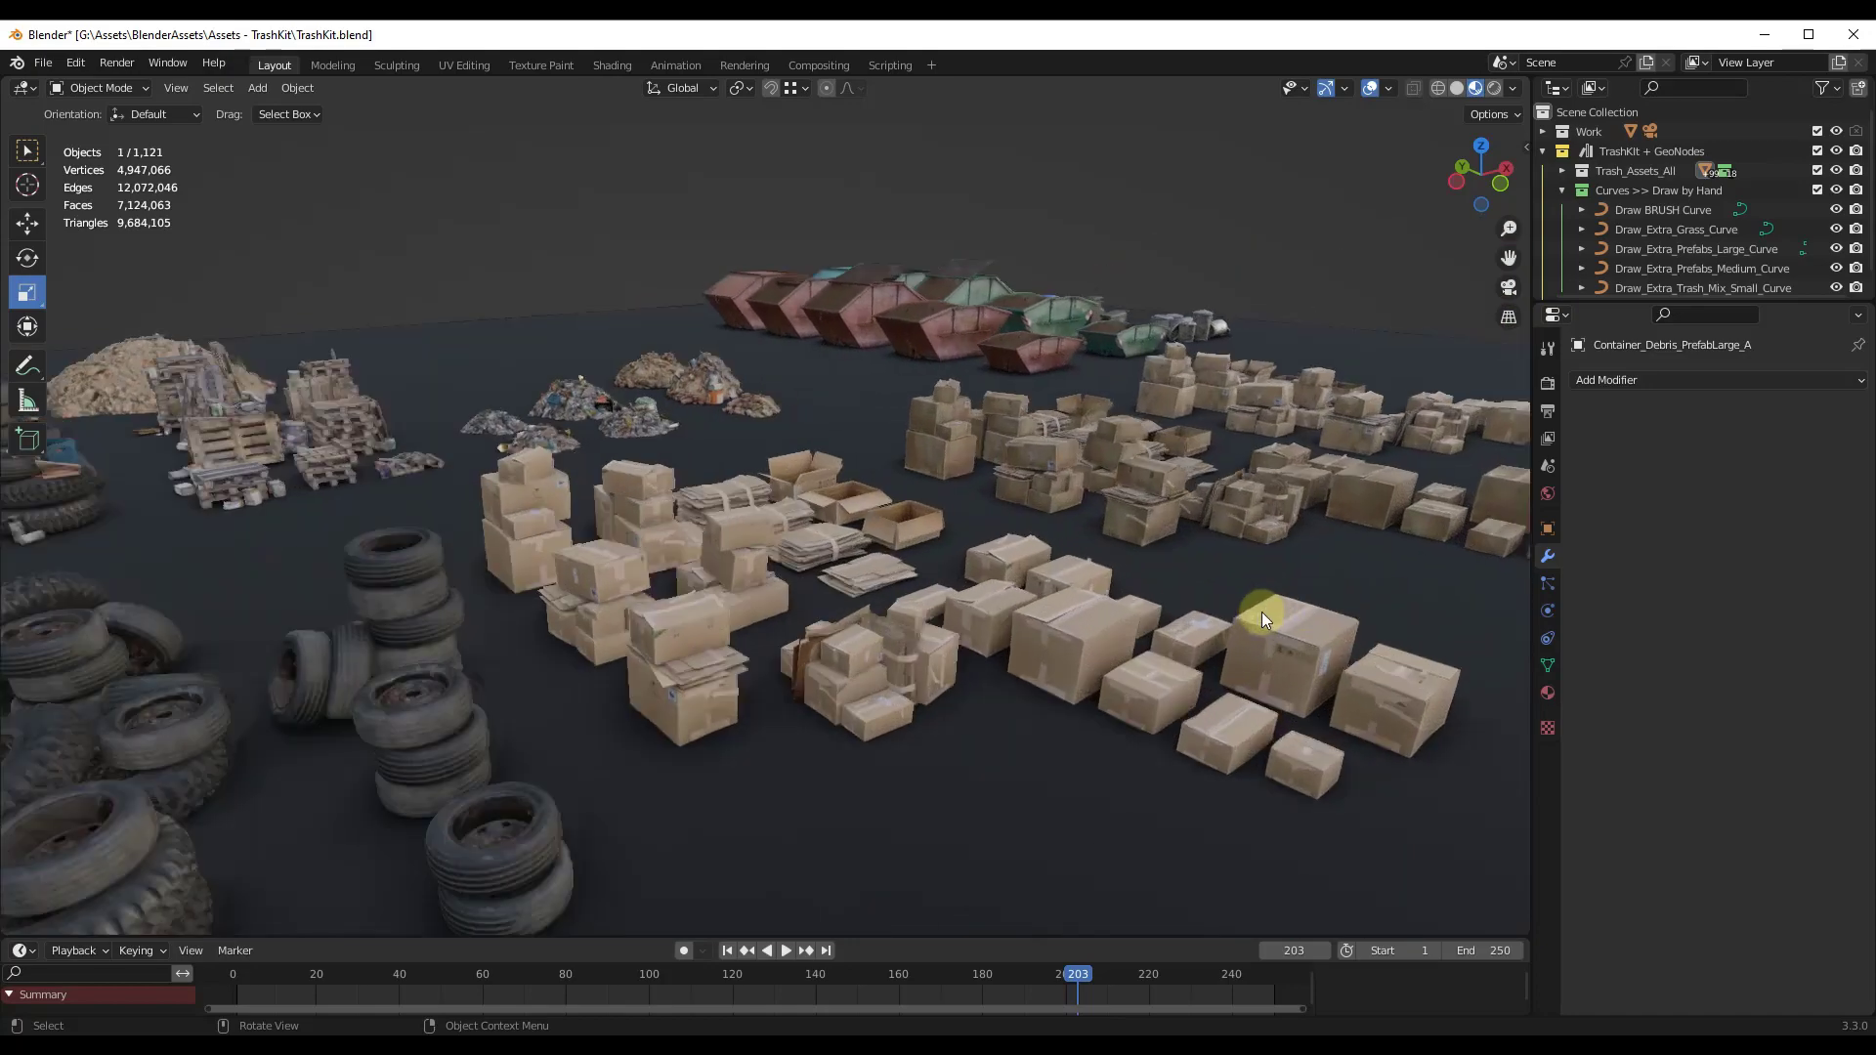
pyautogui.scroll(-3, 1054, 292)
pyautogui.scroll(5, 1040, 320)
pyautogui.scroll(3, 1111, 368)
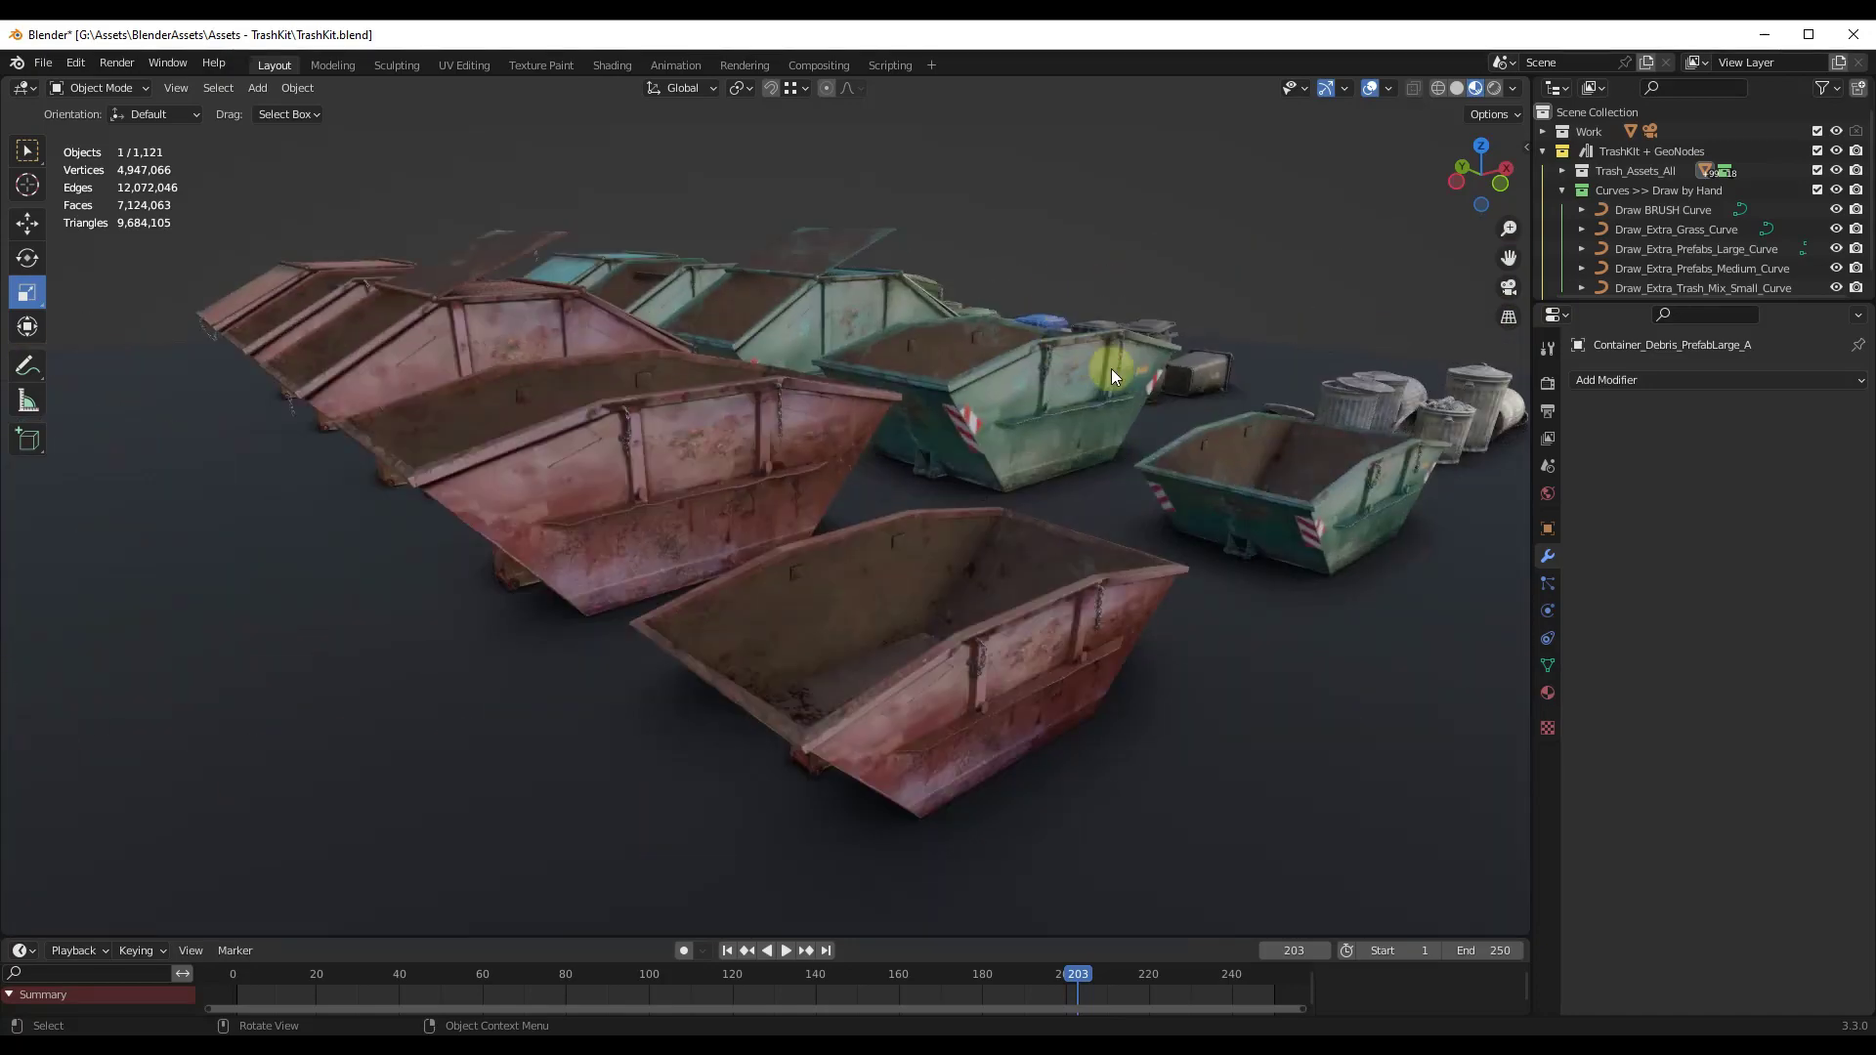
pyautogui.moveTo(1111, 368); pyautogui.dragTo(930, 418, button='middle')
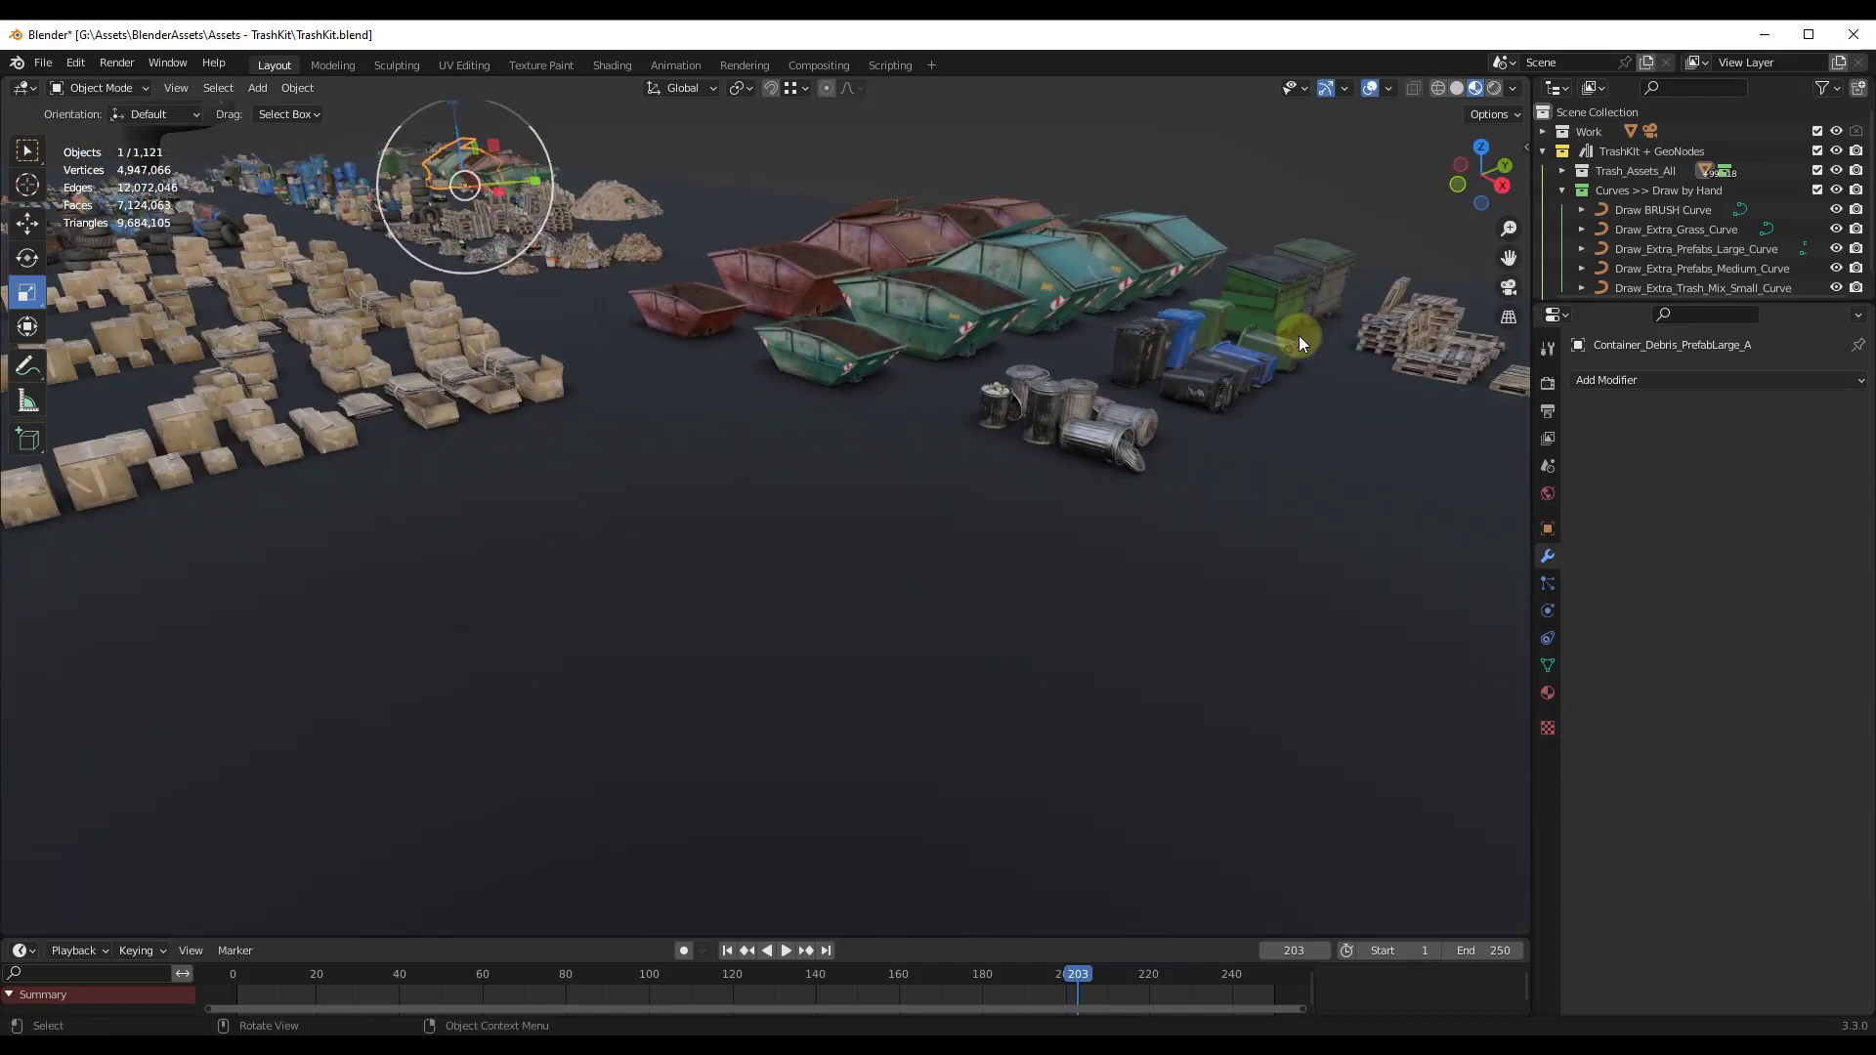
pyautogui.scroll(8, 1294, 338)
pyautogui.scroll(-6, 1083, 434)
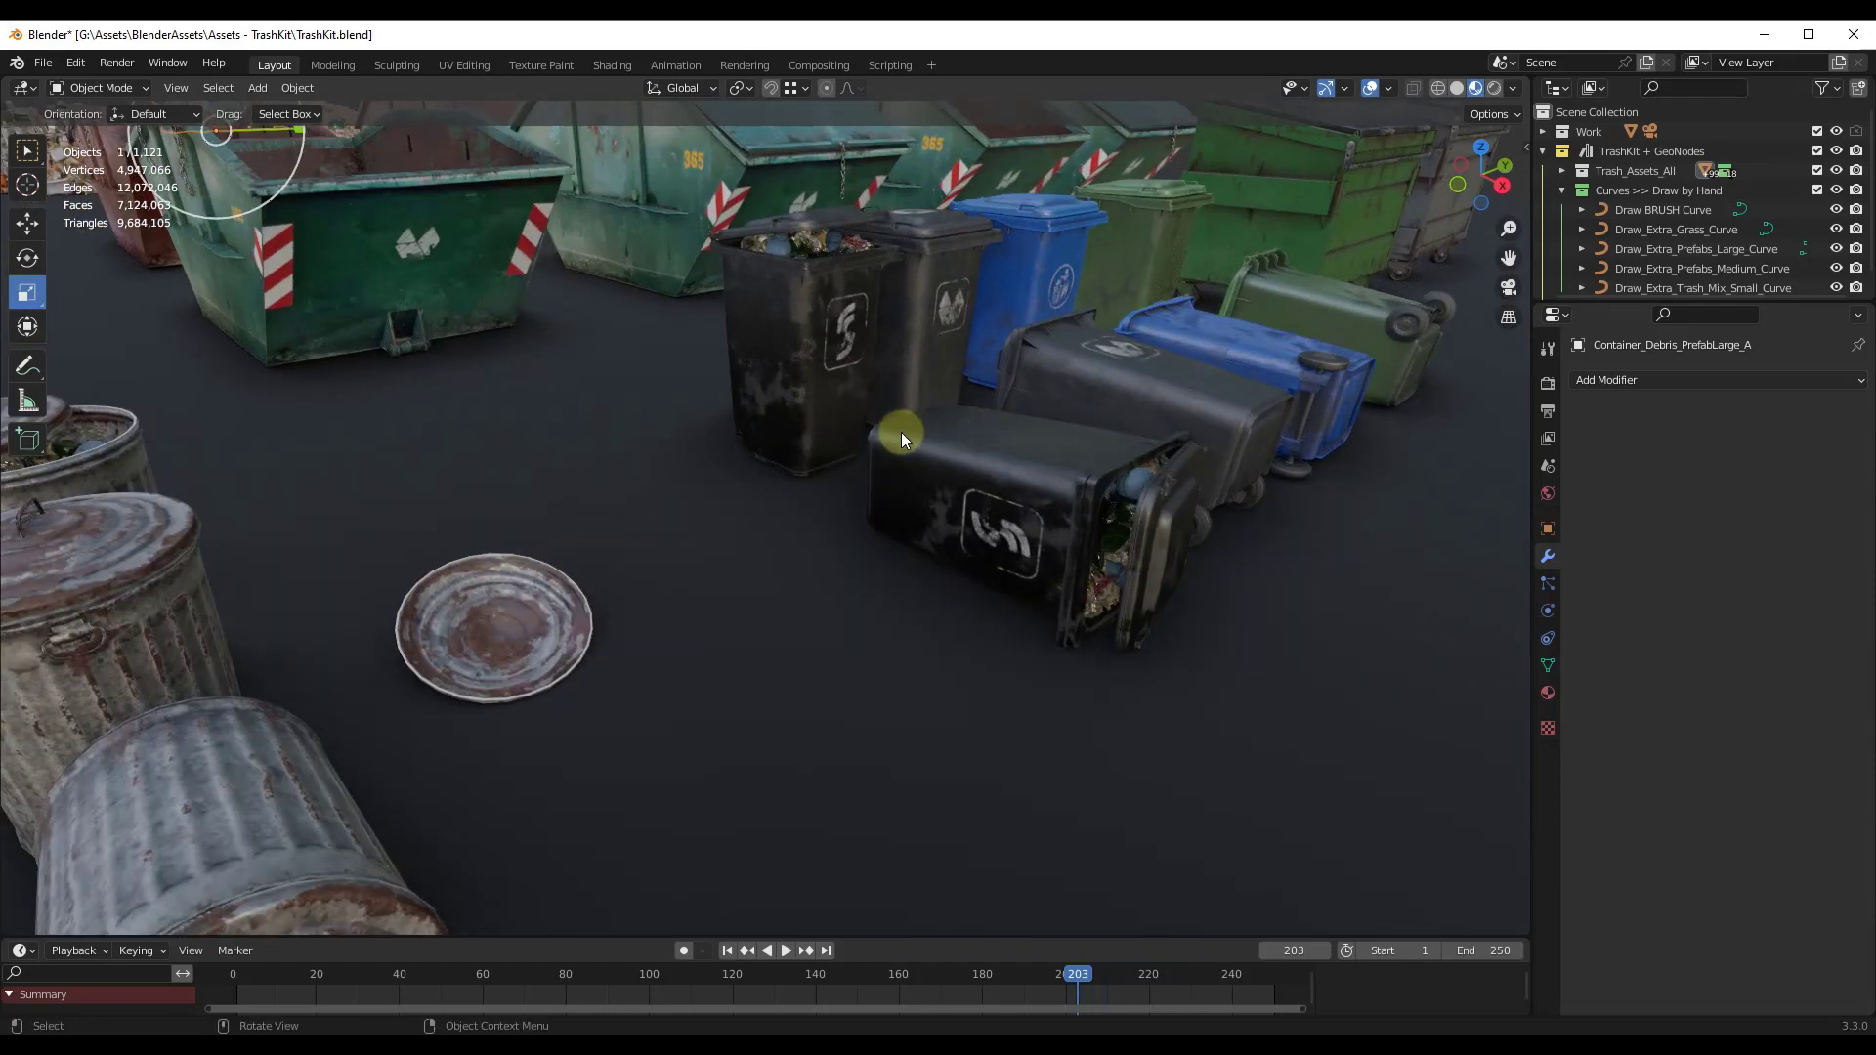
pyautogui.moveTo(1081, 413); pyautogui.dragTo(807, 372, button='middle')
pyautogui.scroll(5, 471, 567)
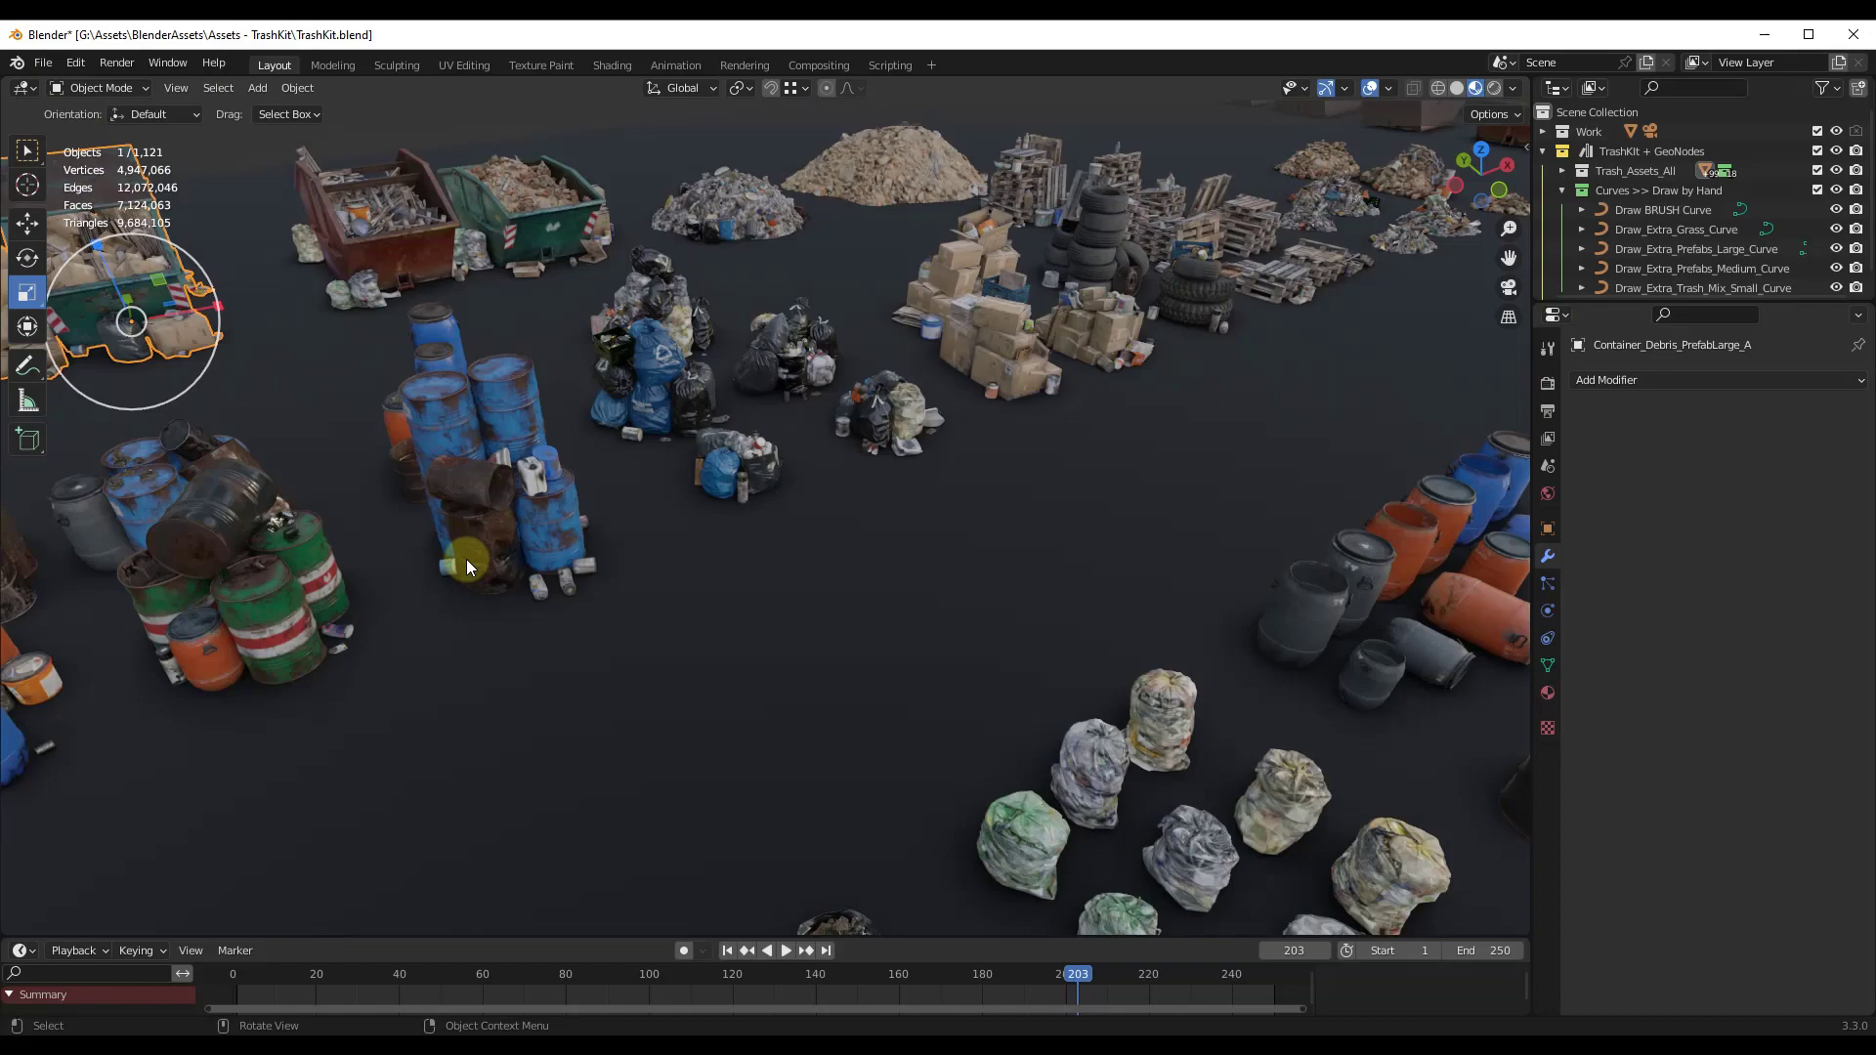
pyautogui.scroll(-5, 260, 554)
pyautogui.moveTo(260, 554); pyautogui.dragTo(801, 371, button='middle')
pyautogui.scroll(6, 1013, 297)
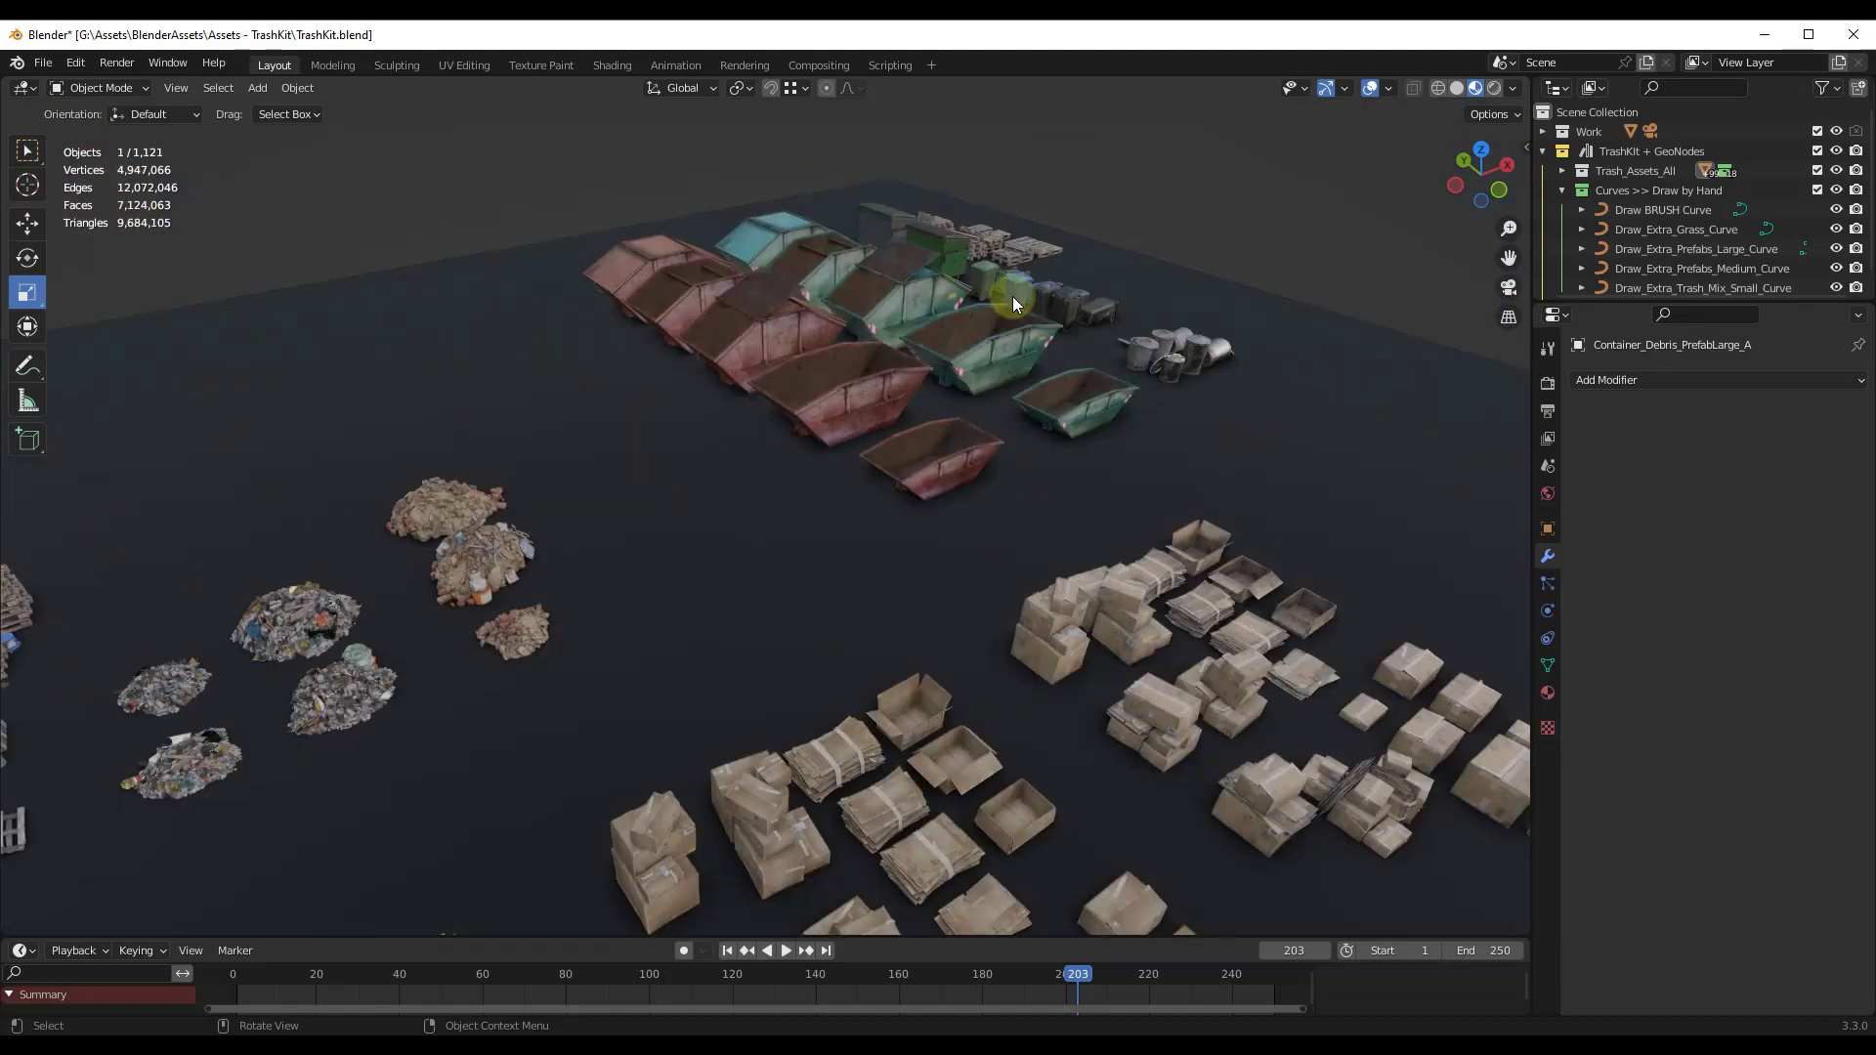
pyautogui.moveTo(1012, 296); pyautogui.dragTo(1051, 308, button='middle')
pyautogui.scroll(5, 1236, 284)
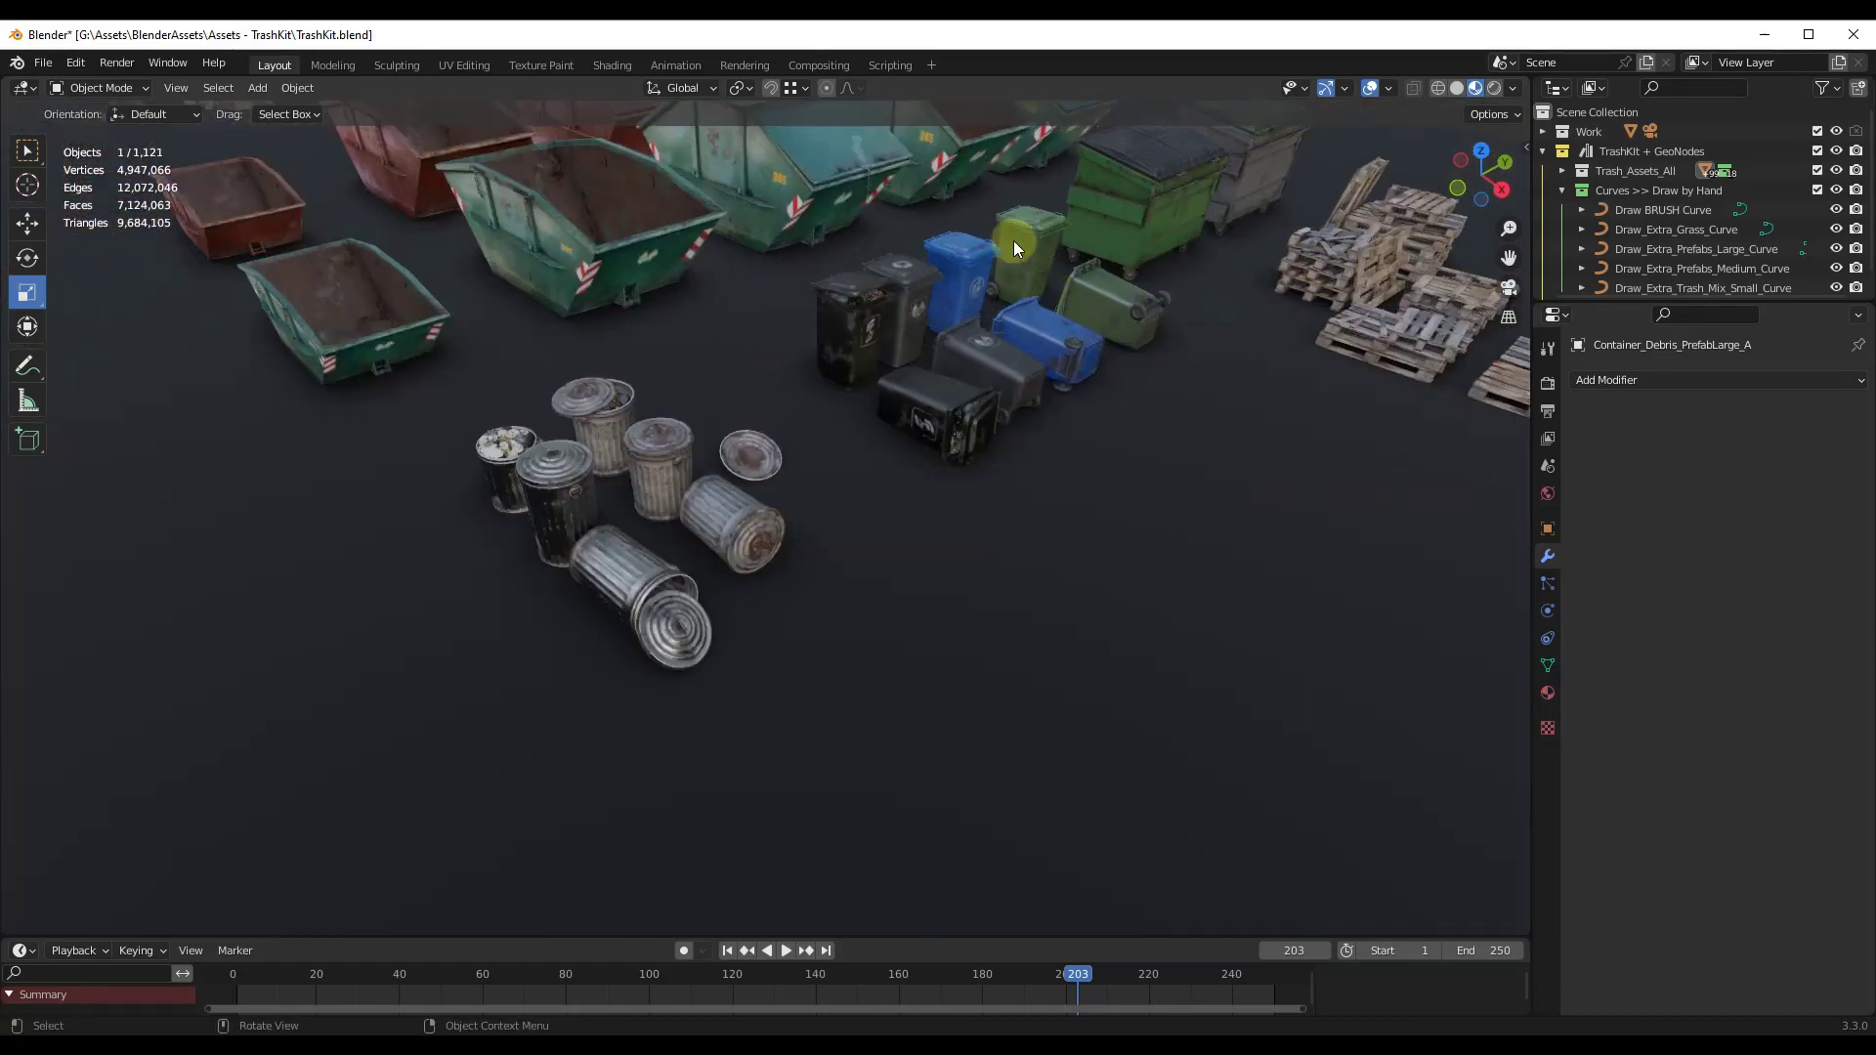
# Survey the pallets and box cluster, then make the lower editor area taller.
pyautogui.moveTo(1236, 284); pyautogui.dragTo(1365, 234, button='middle')
pyautogui.scroll(4, 1364, 235)
pyautogui.scroll(-3, 1045, 407)
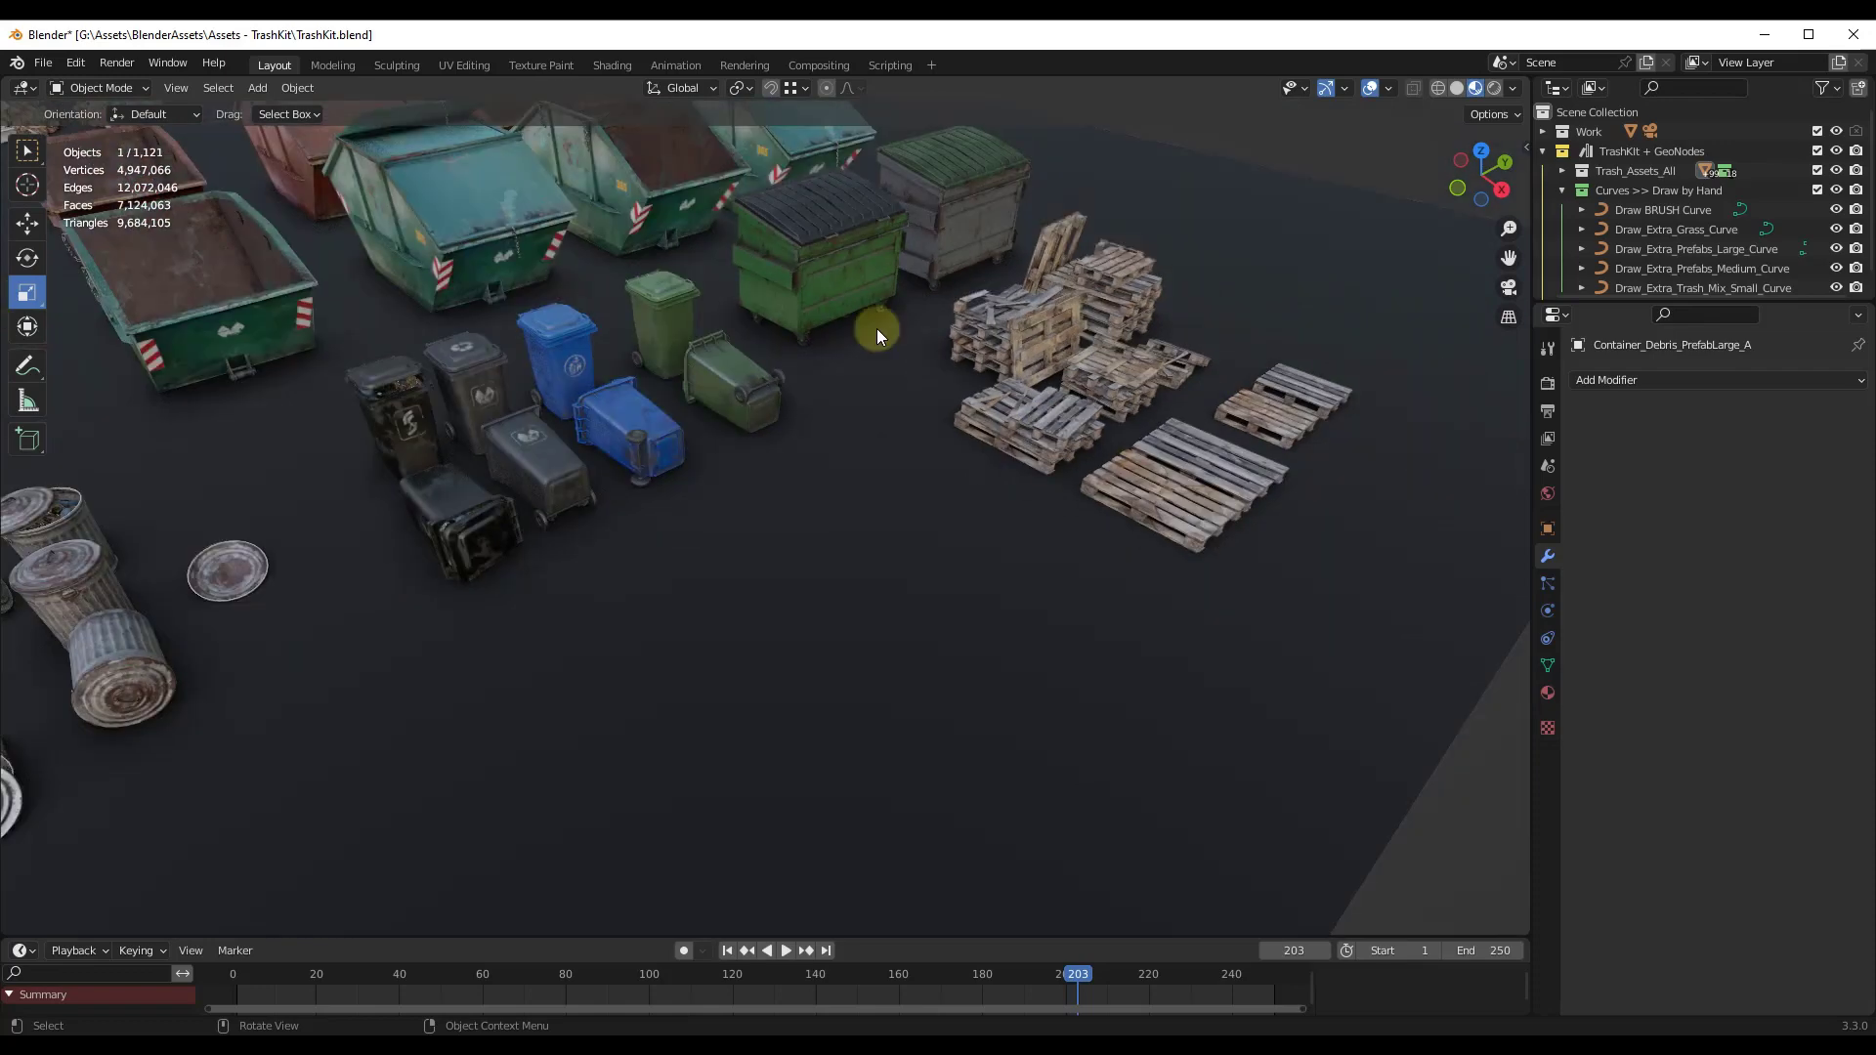
pyautogui.scroll(2, 549, 414)
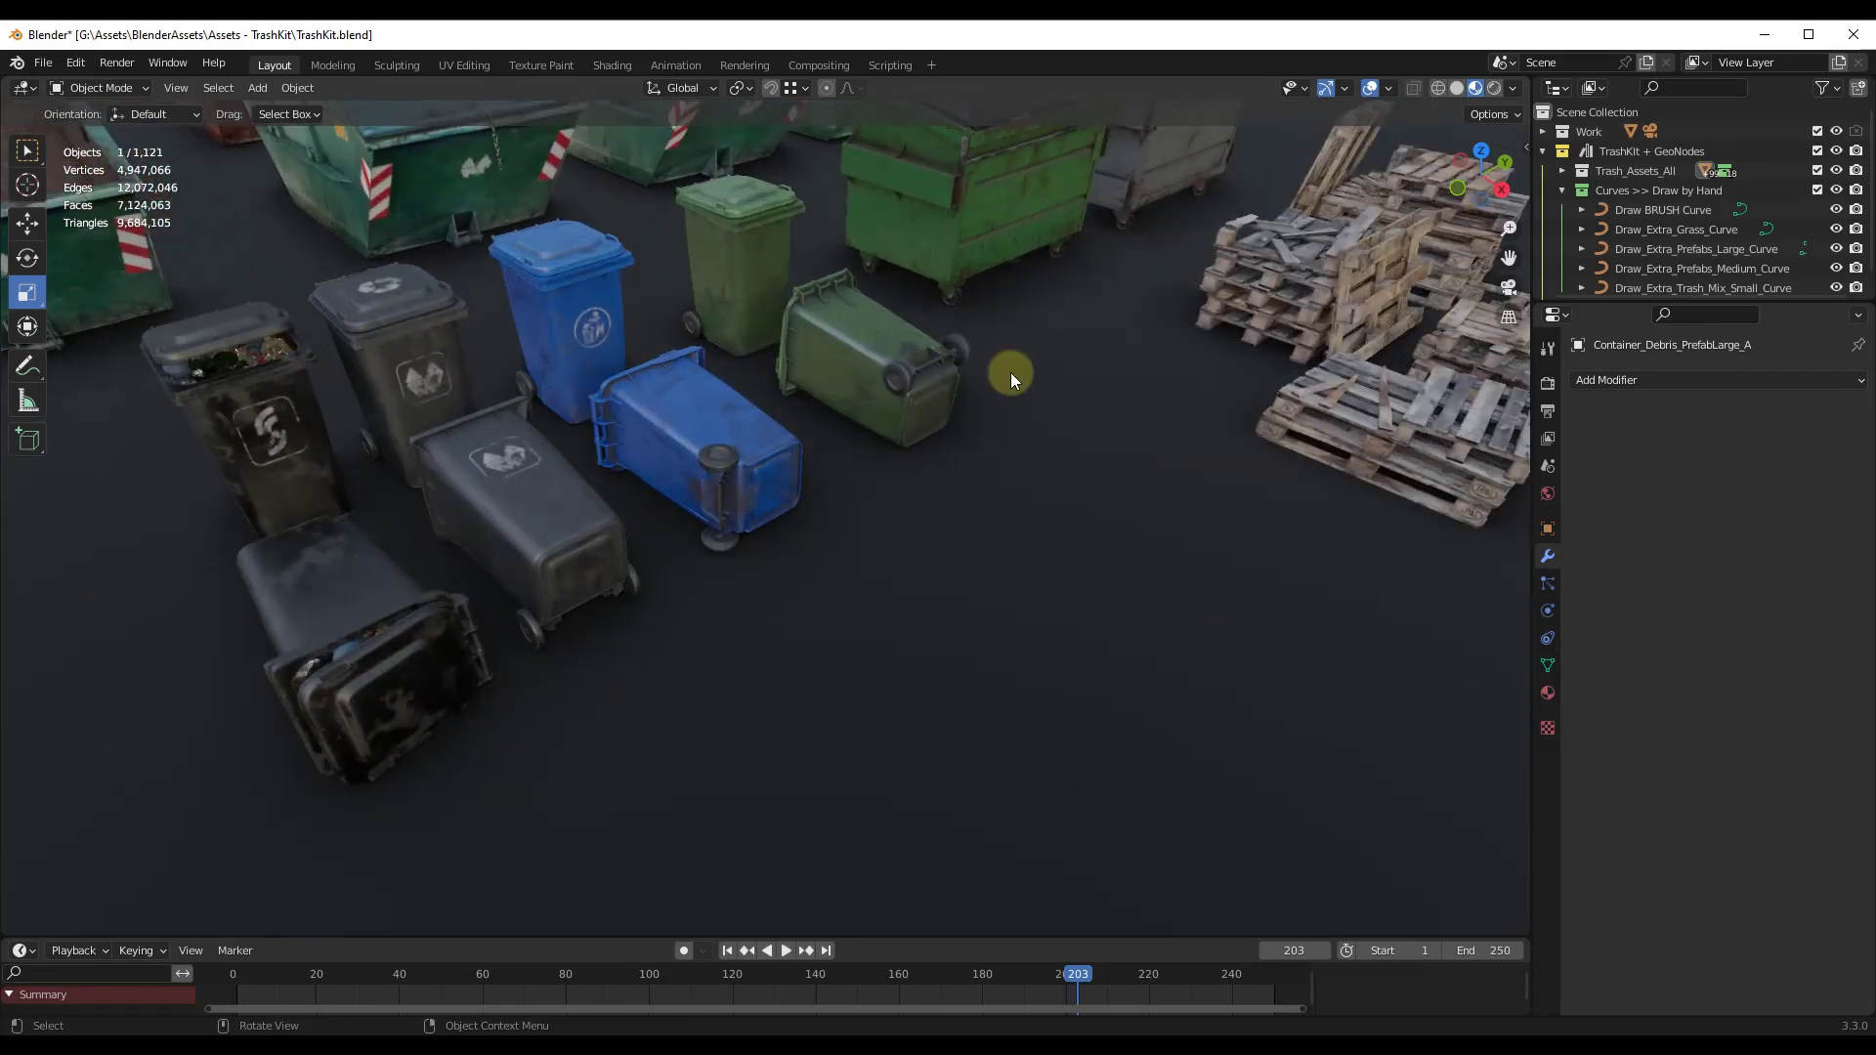
pyautogui.scroll(-4, 974, 363)
pyautogui.moveTo(973, 363); pyautogui.dragTo(900, 352, button='middle')
pyautogui.scroll(-2, 900, 352)
pyautogui.scroll(-3, 462, 269)
pyautogui.scroll(4, 312, 202)
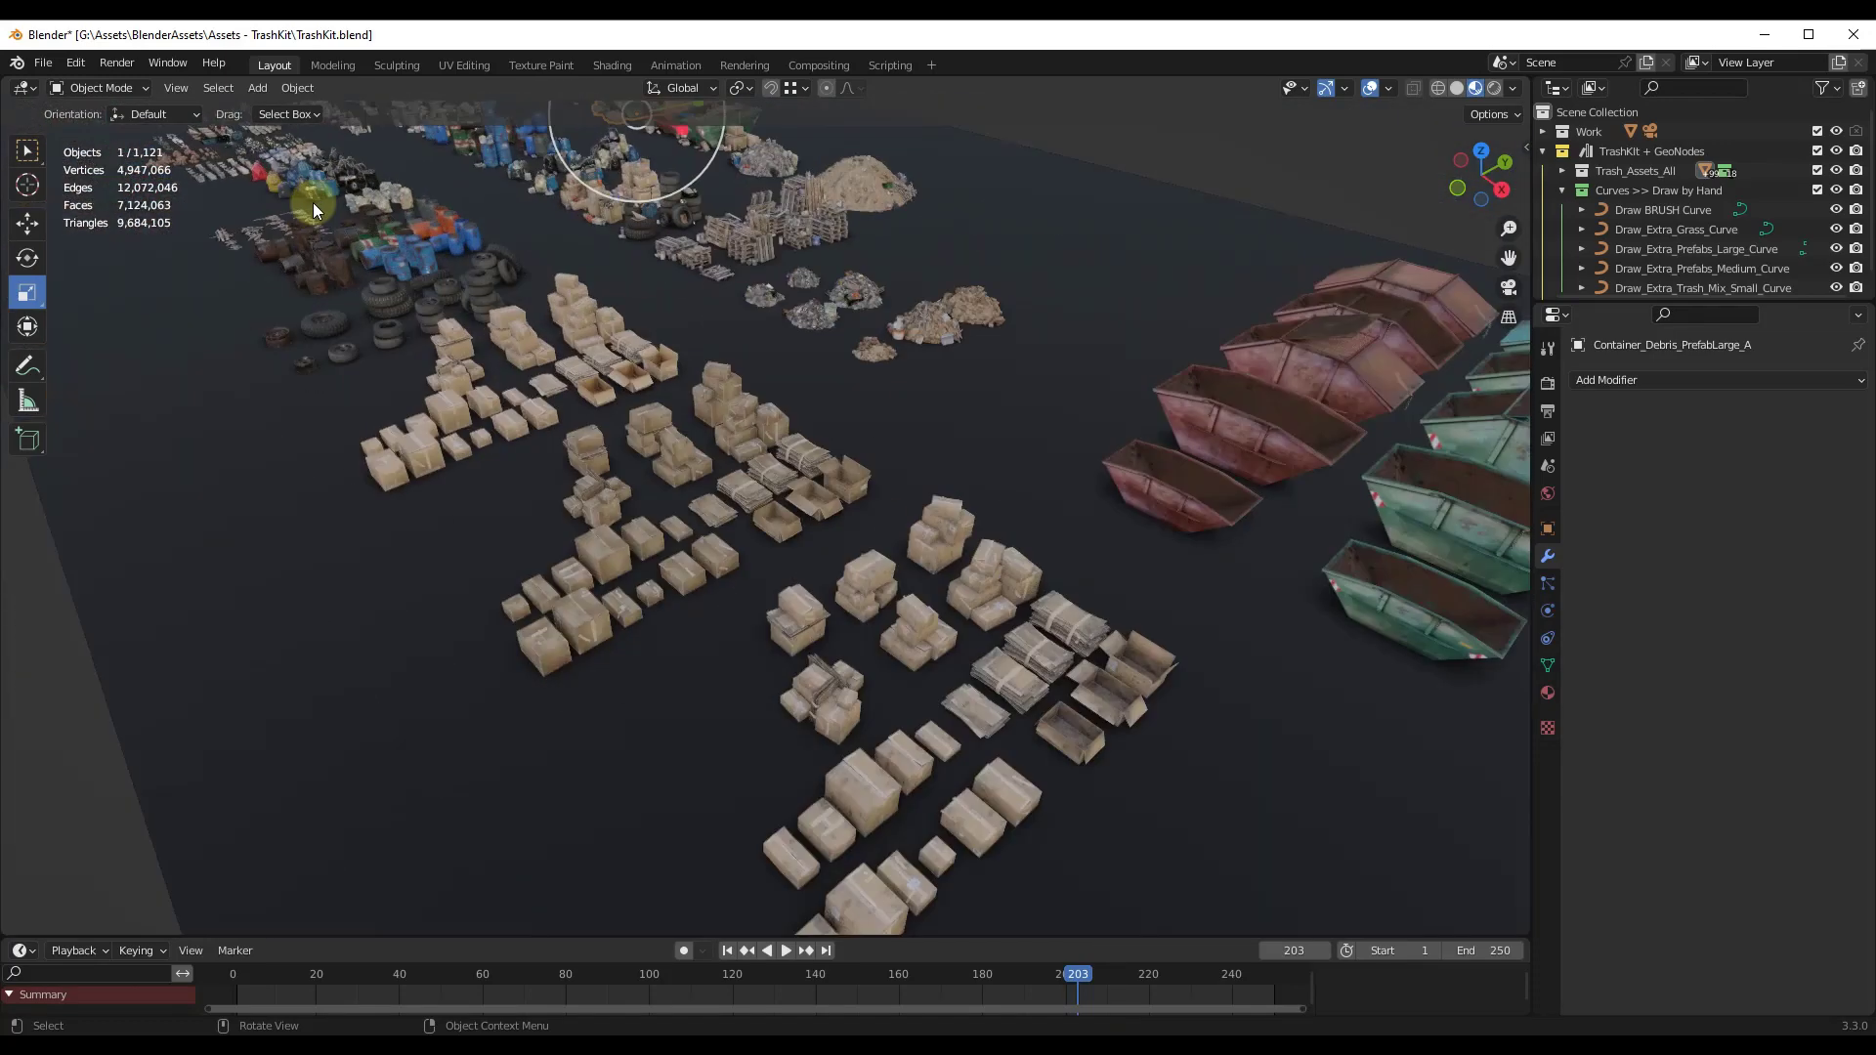
pyautogui.moveTo(313, 203); pyautogui.dragTo(508, 293, button='middle')
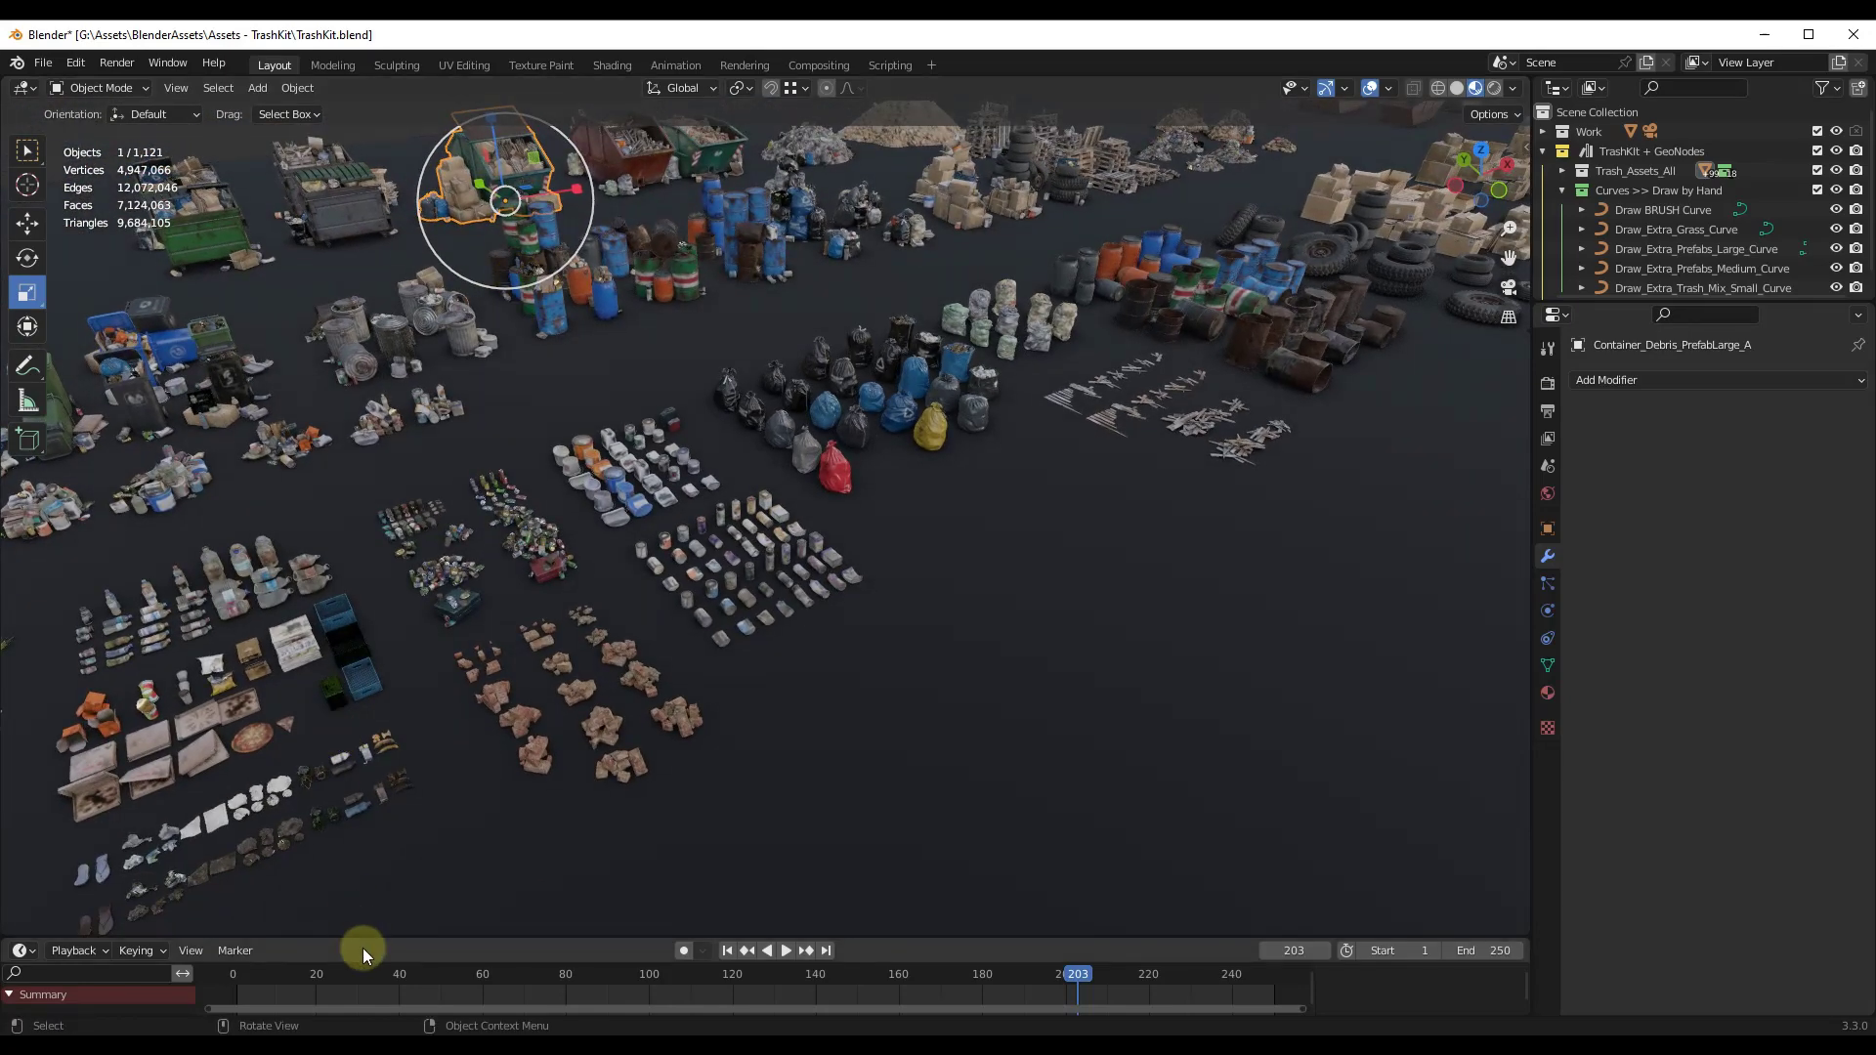
pyautogui.moveTo(364, 939); pyautogui.dragTo(391, 673)
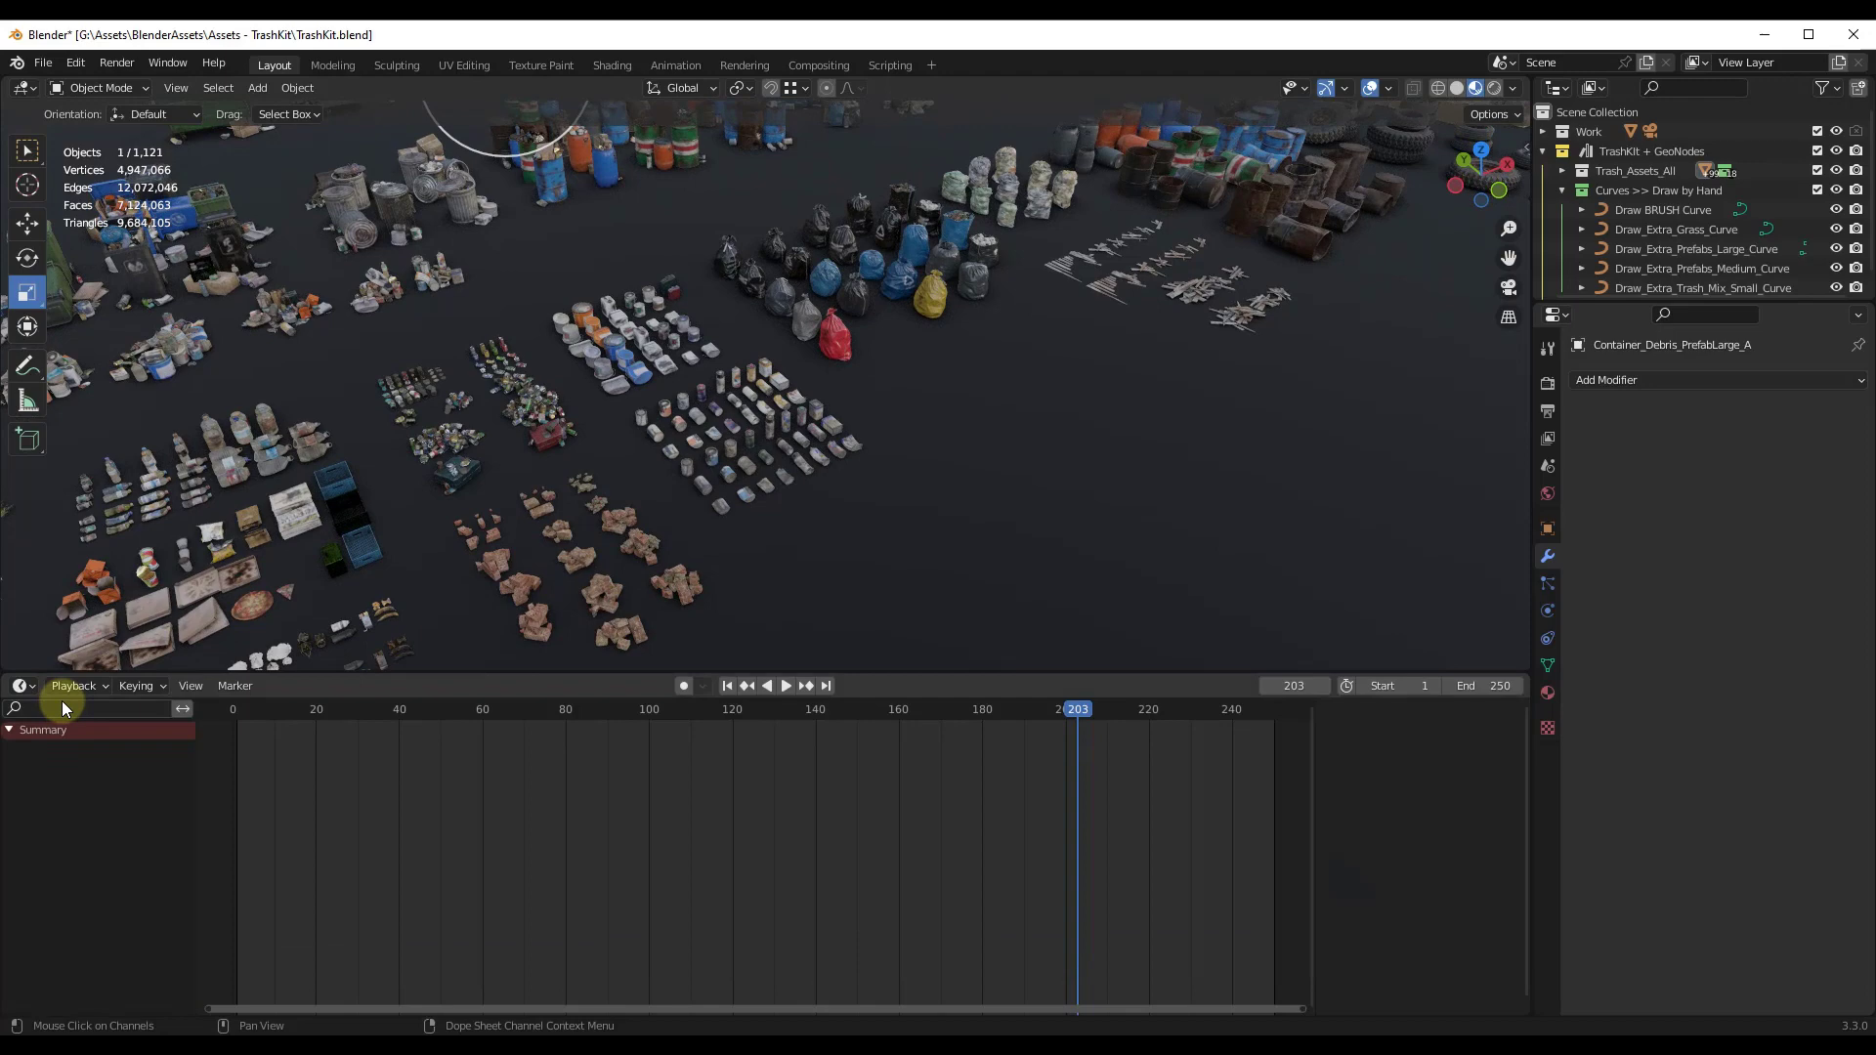
# Turn the lower area into an Asset Browser and place Bucket_E_Tin beside the trash bags.
pyautogui.click(22, 685)
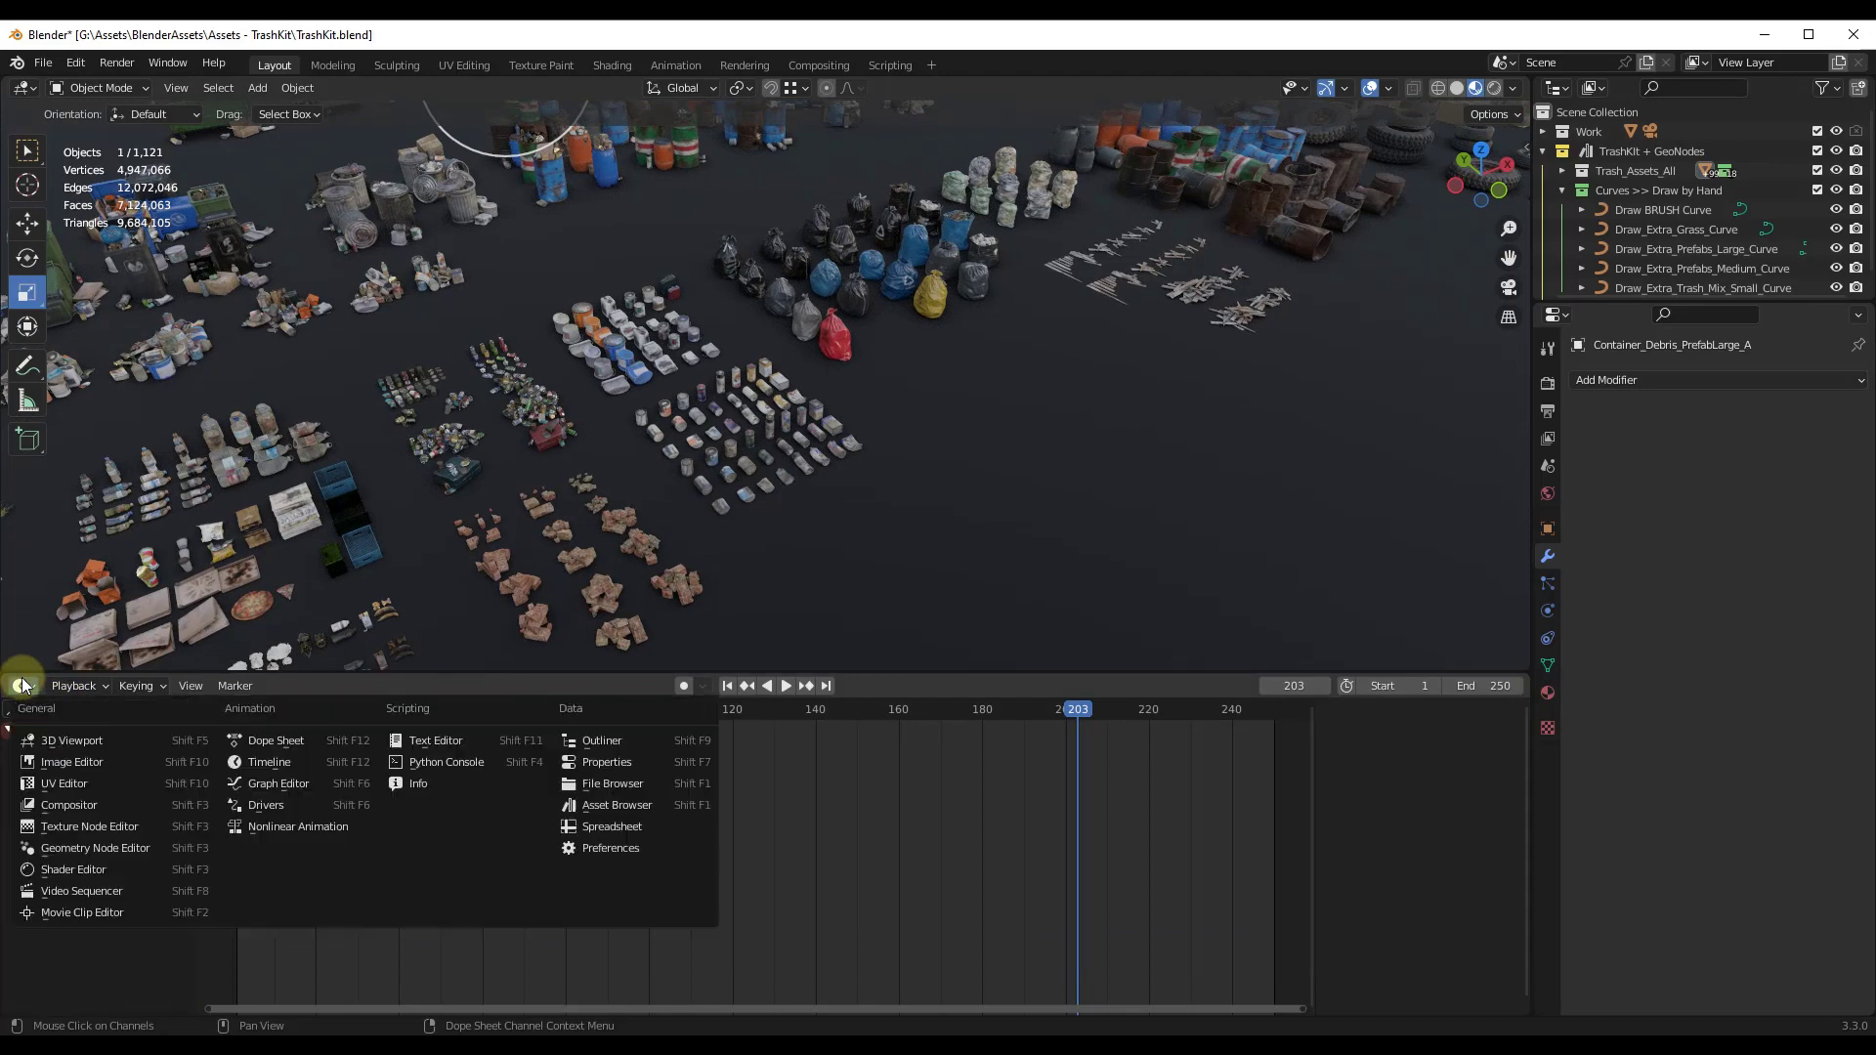
pyautogui.click(599, 807)
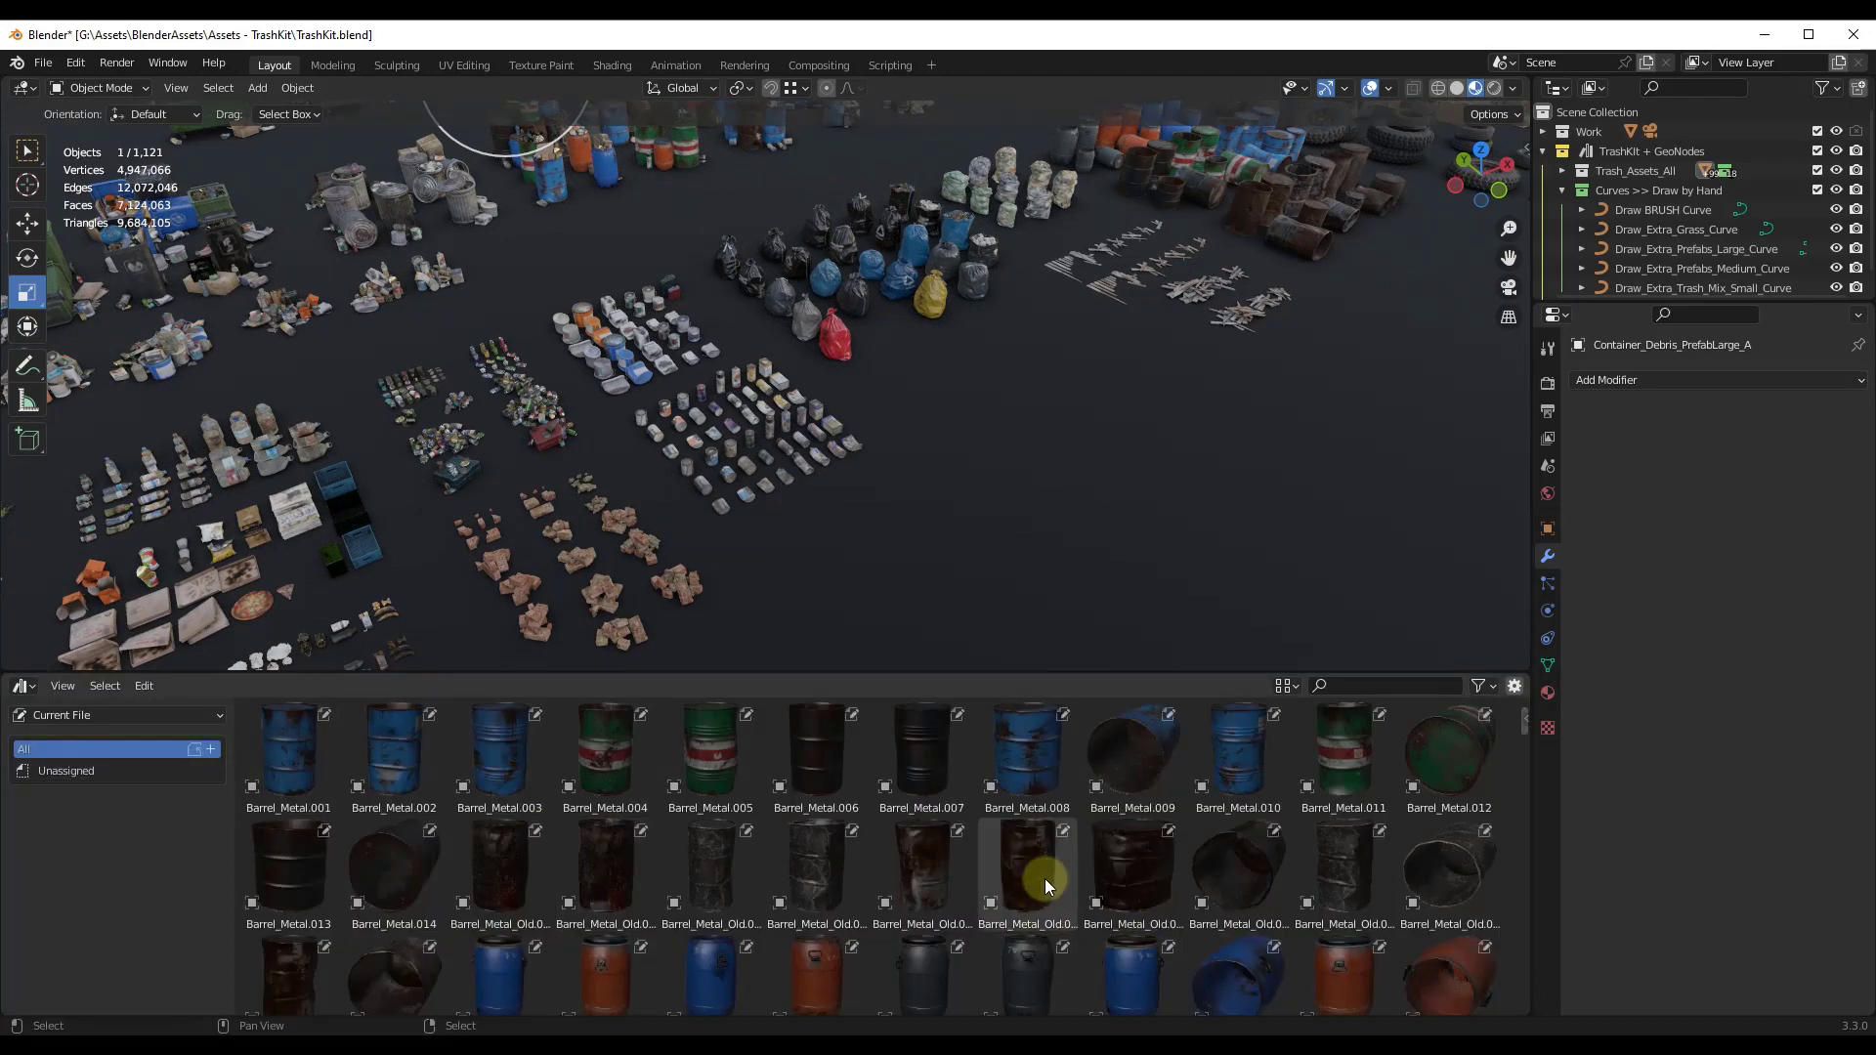
pyautogui.scroll(-10, 1046, 877)
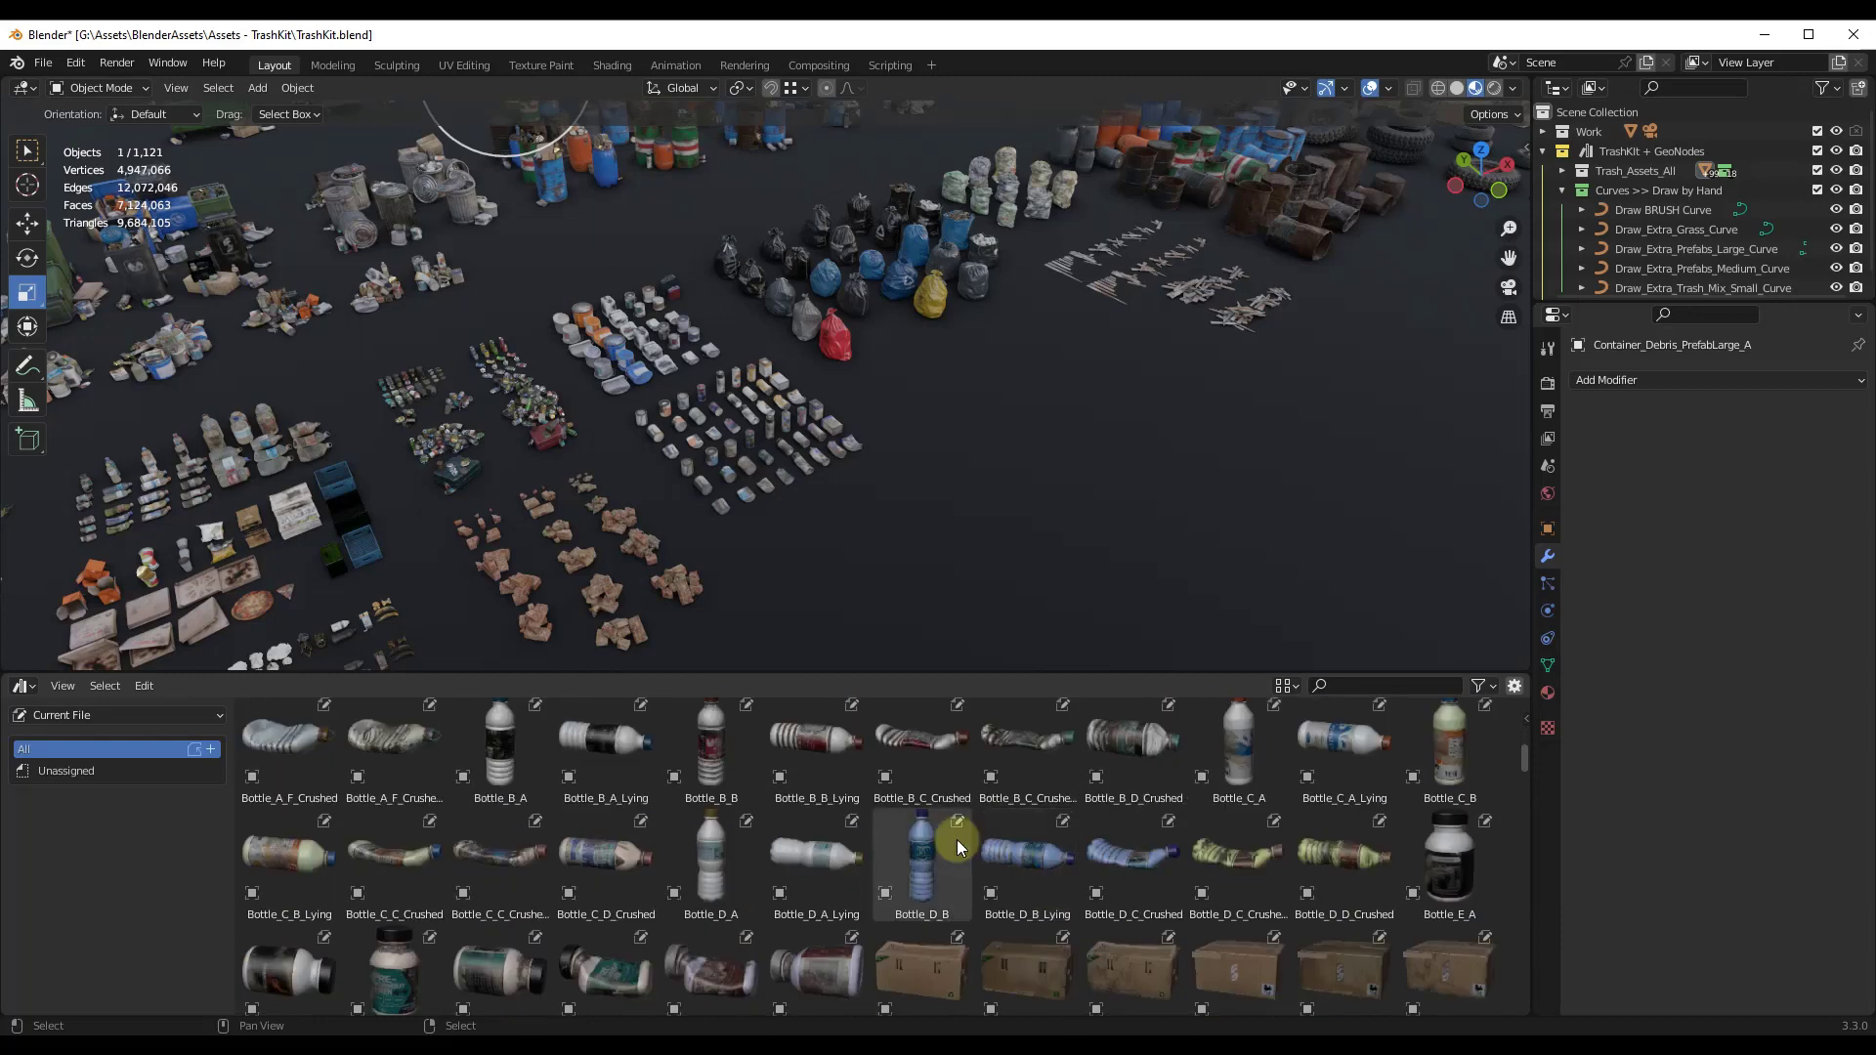
pyautogui.scroll(-15, 958, 840)
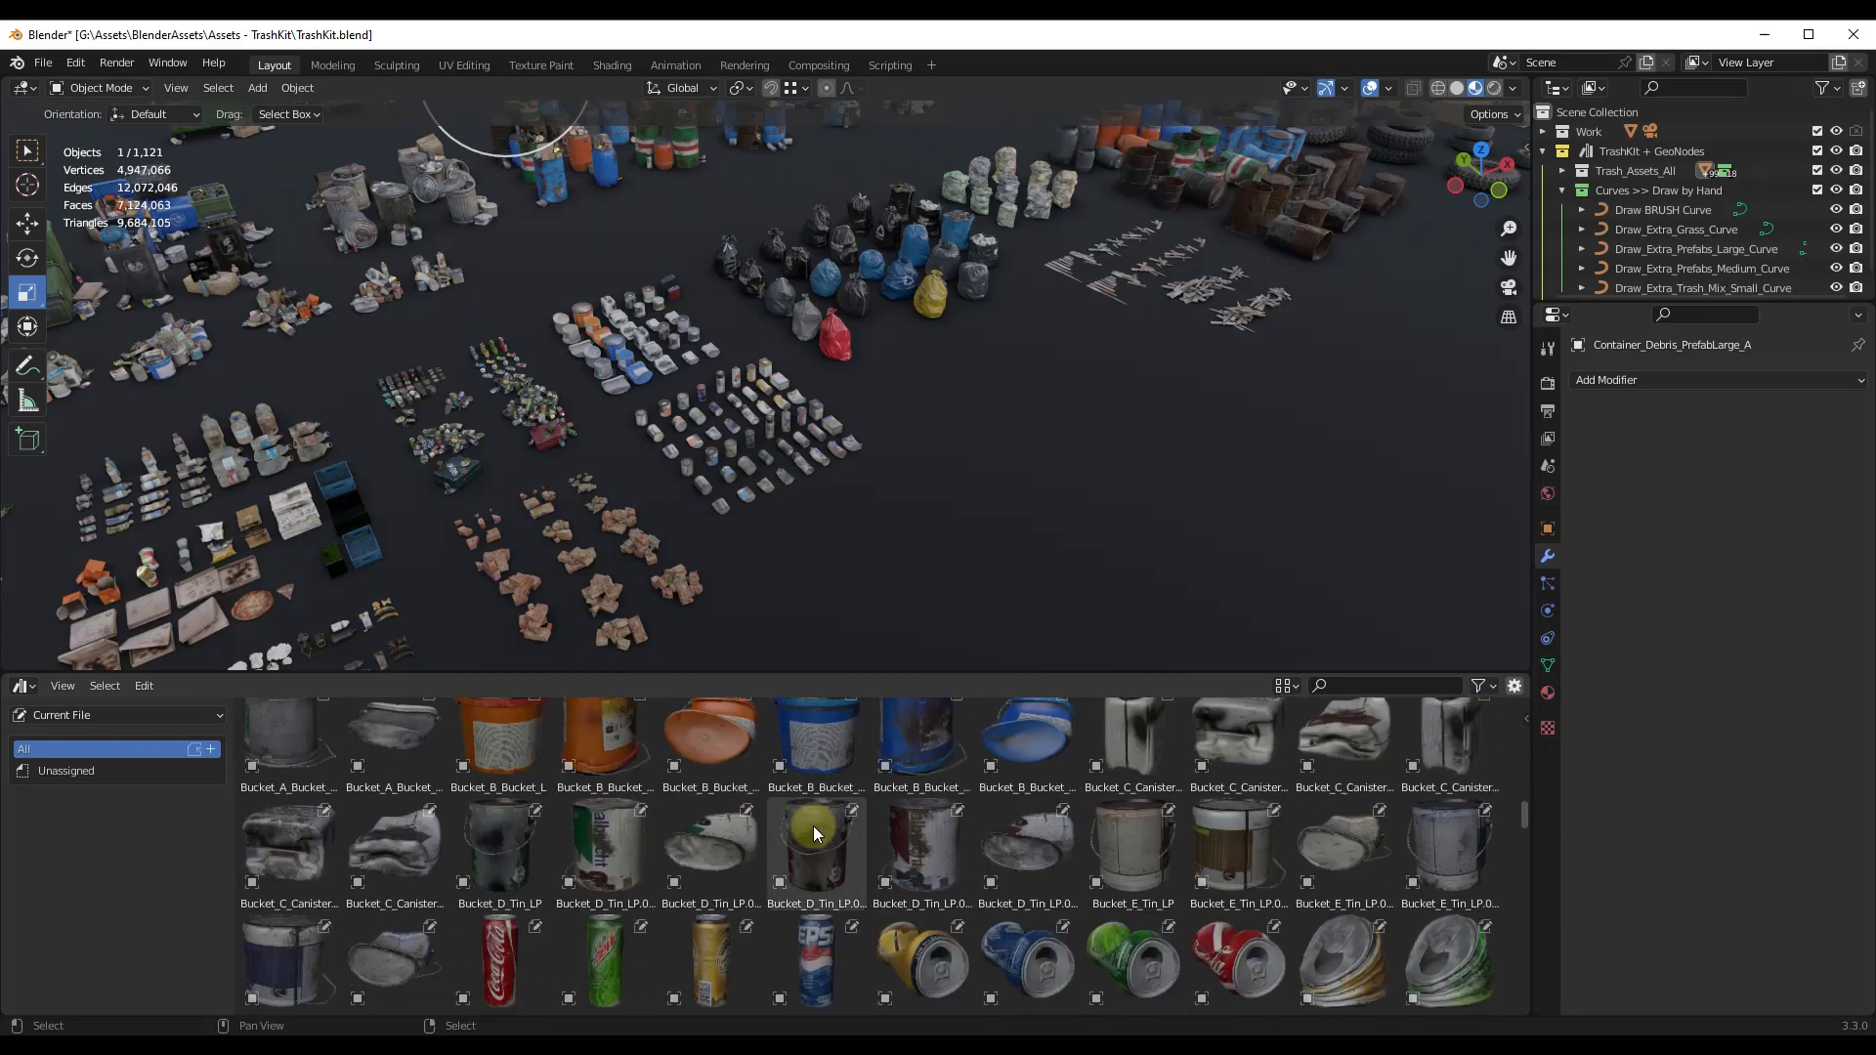
pyautogui.scroll(-1, 814, 831)
pyautogui.click(499, 948)
pyautogui.scroll(3, 528, 367)
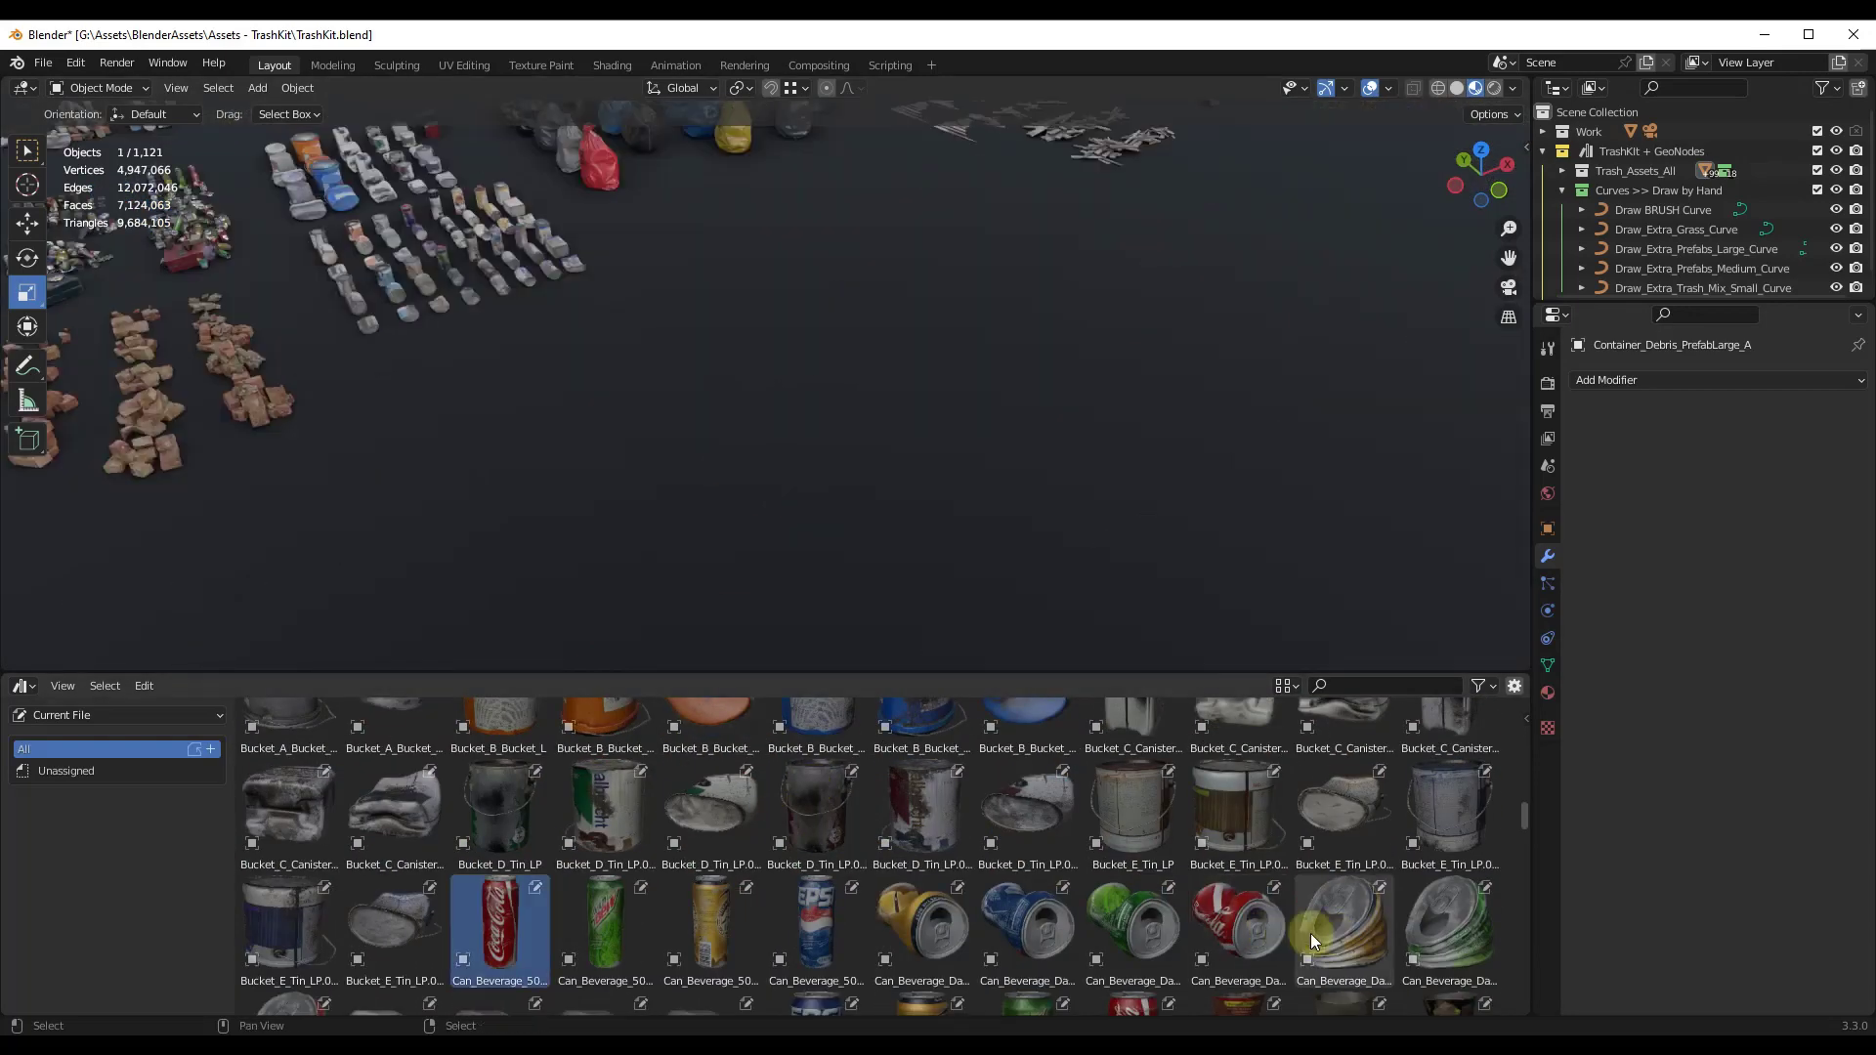
pyautogui.moveTo(289, 924); pyautogui.dragTo(753, 531)
# Orbit around the placed bucket and the trash pile to inspect them.
pyautogui.moveTo(752, 531); pyautogui.dragTo(827, 272, button='middle')
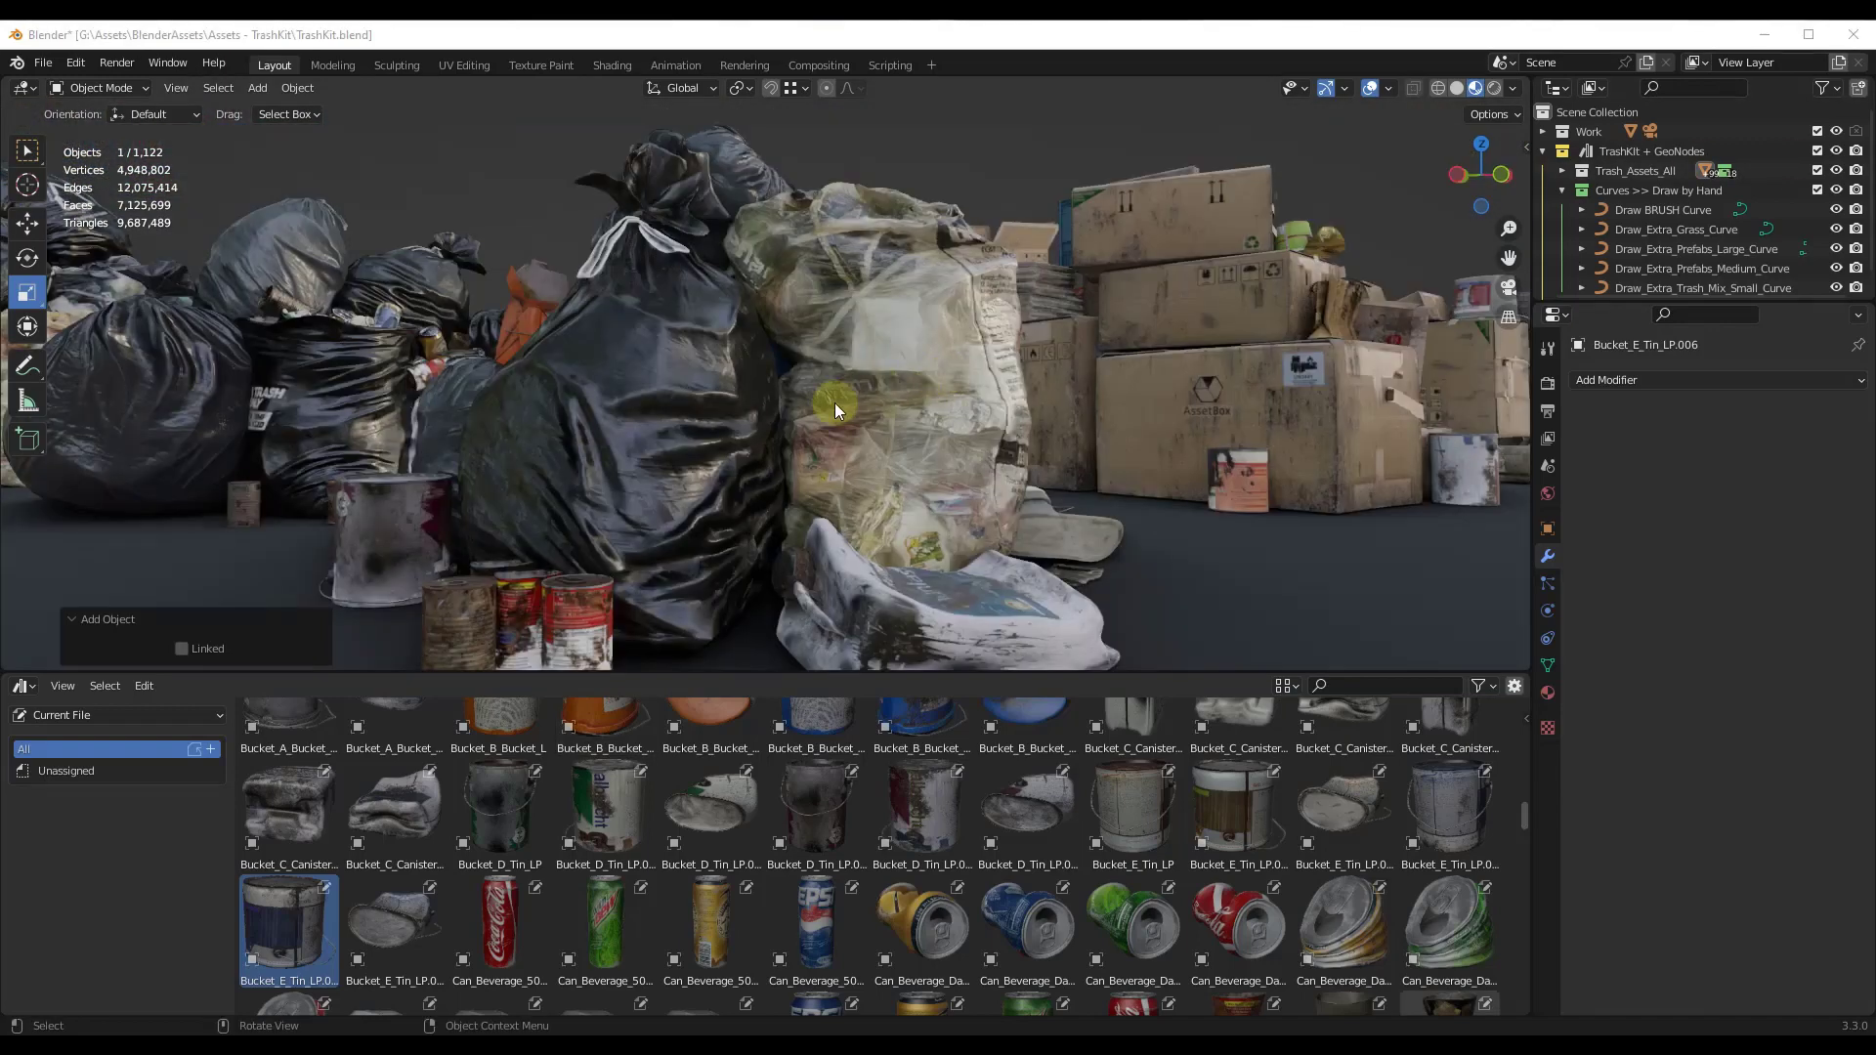
pyautogui.moveTo(713, 407)
pyautogui.mouseDown(button='middle')
pyautogui.moveTo(815, 428)
pyautogui.moveTo(906, 419)
pyautogui.moveTo(617, 412)
pyautogui.moveTo(758, 424)
pyautogui.moveTo(688, 391)
pyautogui.moveTo(764, 379)
pyautogui.moveTo(365, 377)
pyautogui.moveTo(318, 337)
pyautogui.moveTo(706, 384)
pyautogui.moveTo(535, 356)
pyautogui.moveTo(602, 460)
pyautogui.moveTo(569, 344)
pyautogui.moveTo(596, 424)
pyautogui.moveTo(477, 418)
pyautogui.moveTo(675, 399)
pyautogui.moveTo(708, 360)
pyautogui.moveTo(688, 389)
pyautogui.moveTo(735, 391)
pyautogui.moveTo(506, 325)
pyautogui.moveTo(498, 349)
pyautogui.moveTo(612, 366)
pyautogui.moveTo(532, 371)
pyautogui.moveTo(673, 360)
pyautogui.mouseUp(button='middle')
pyautogui.scroll(-6, 602, 460)
pyautogui.scroll(2, 671, 371)
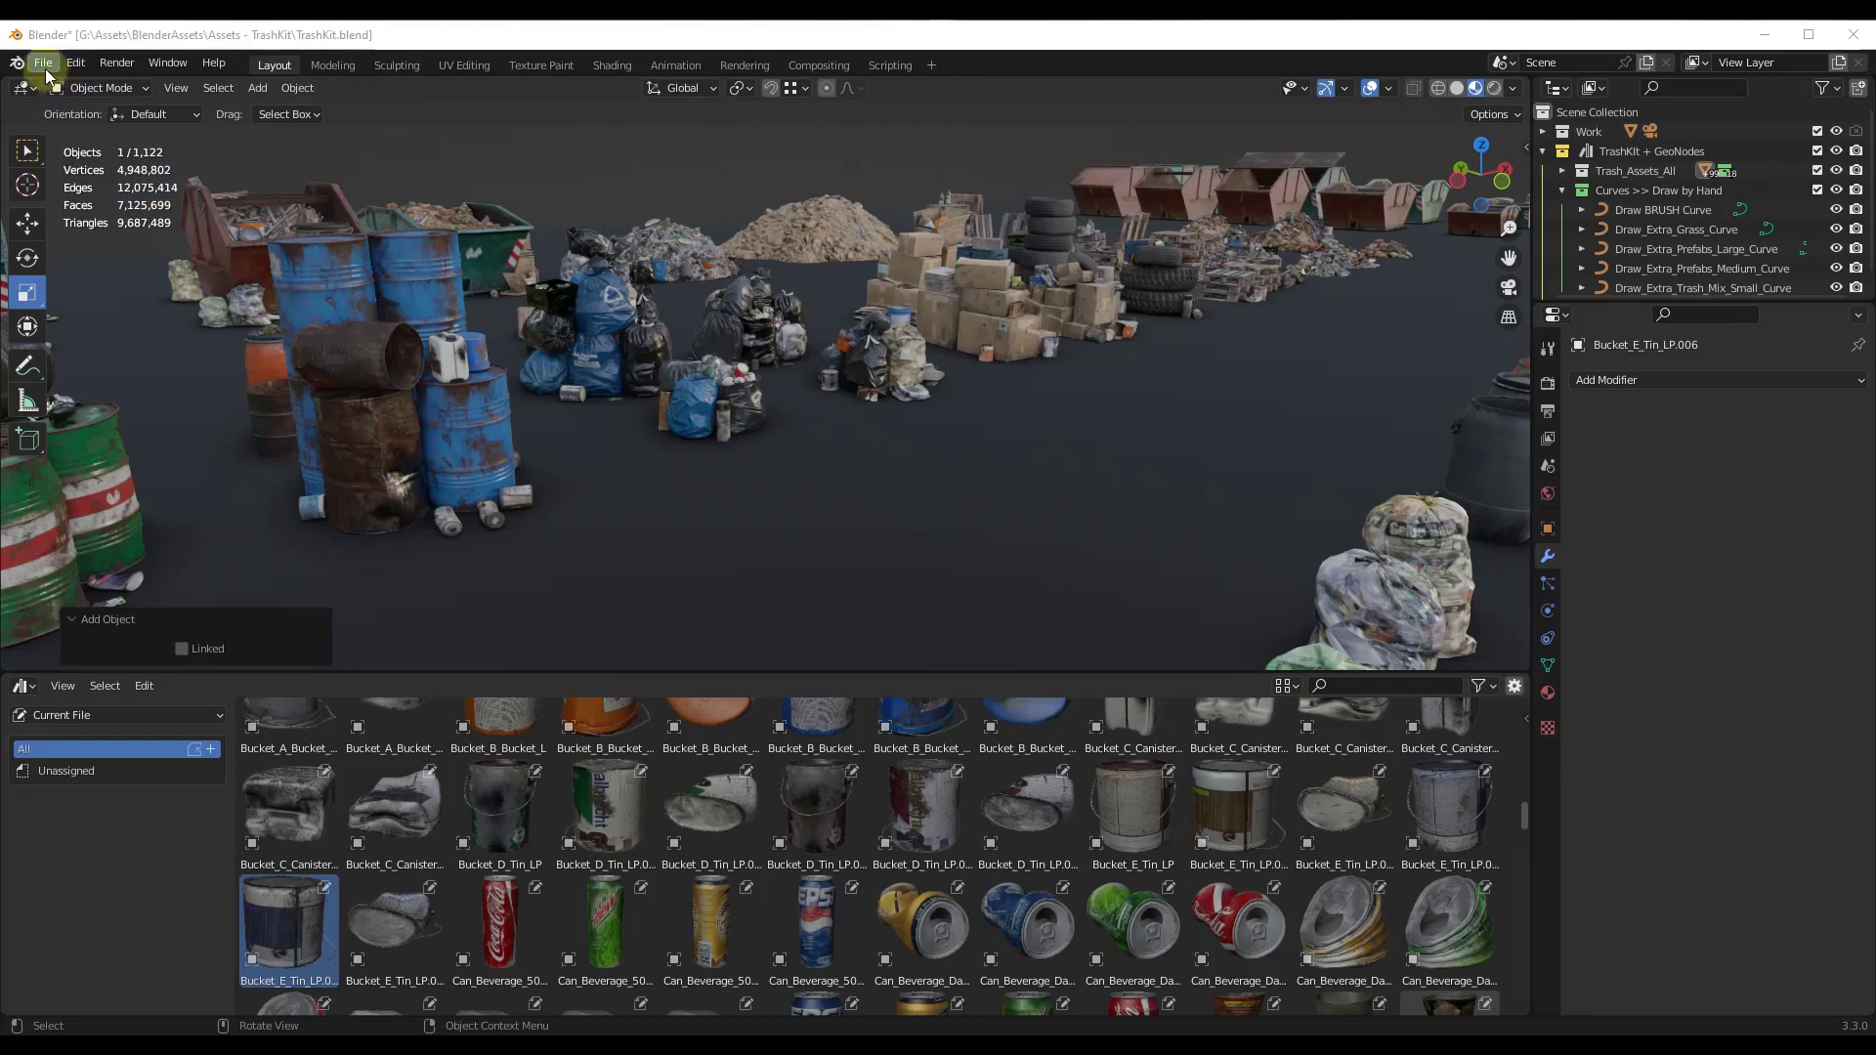
# Start a new General scene from the File menu, answering the save prompt.
pyautogui.click(43, 62)
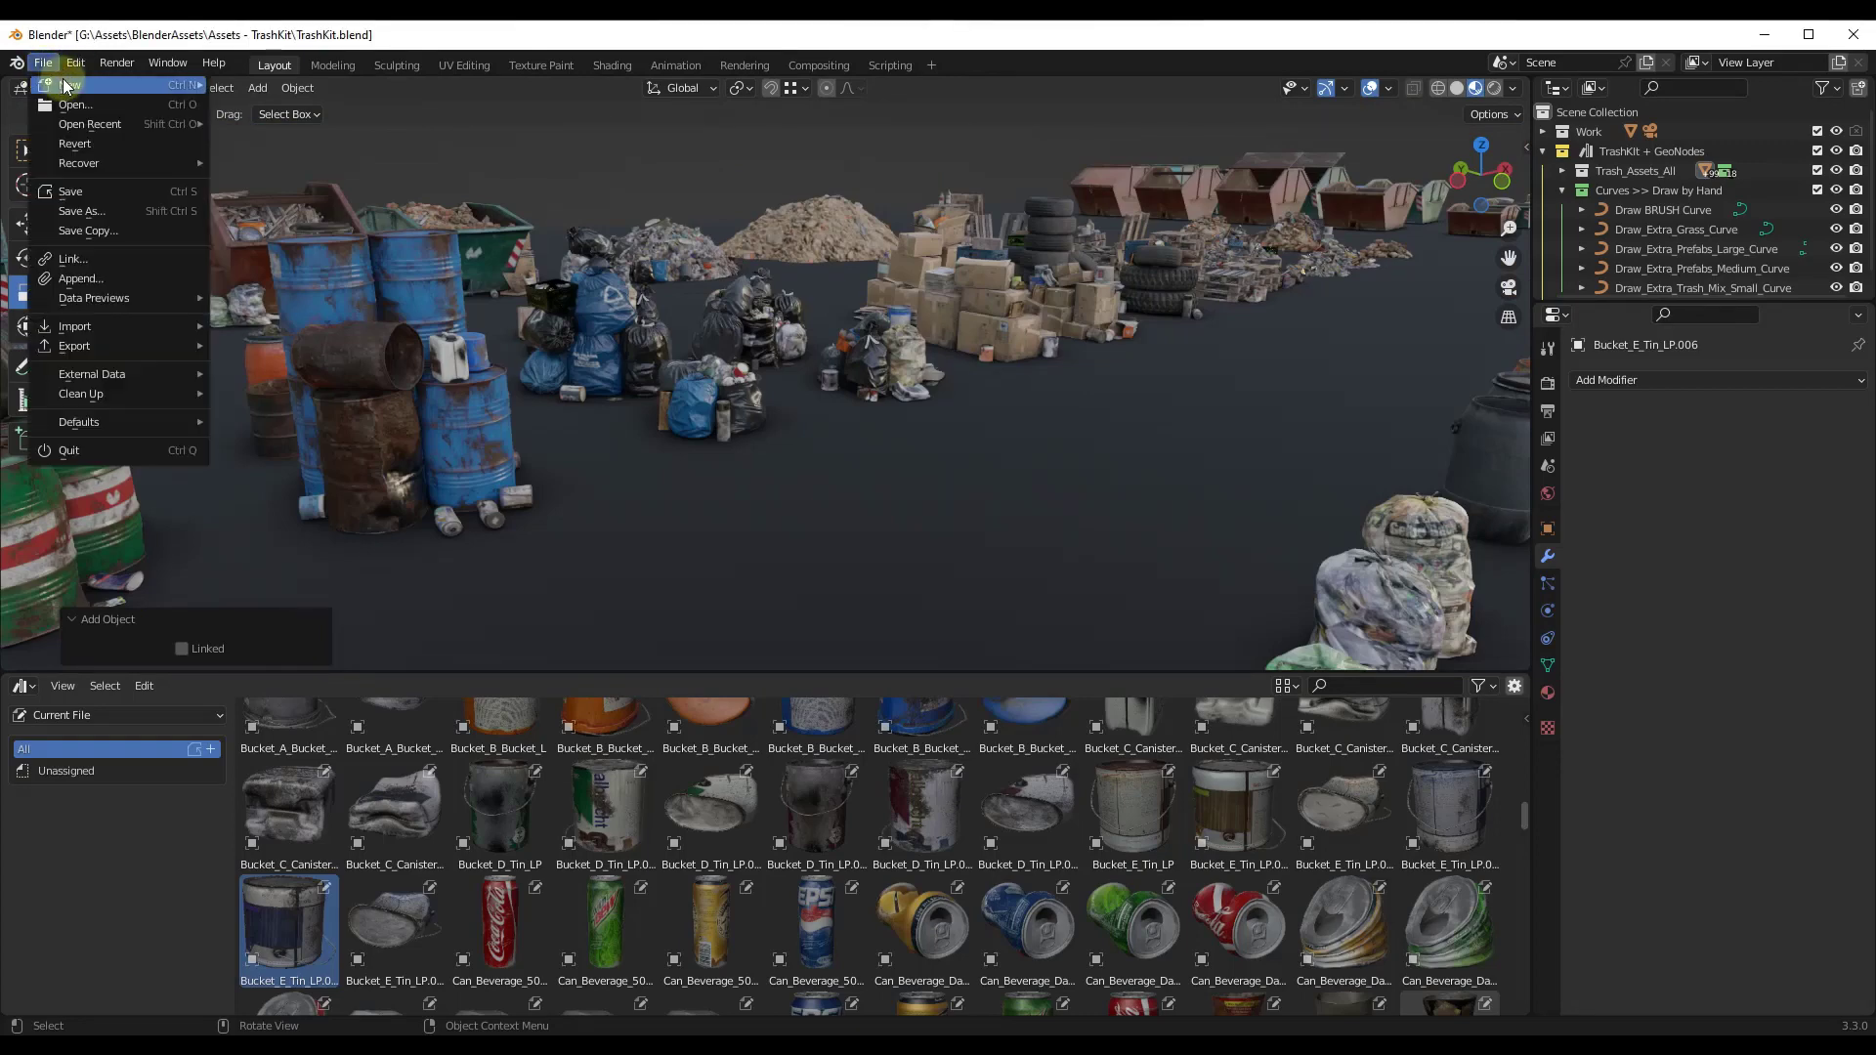
pyautogui.moveTo(70, 85)
pyautogui.click(272, 85)
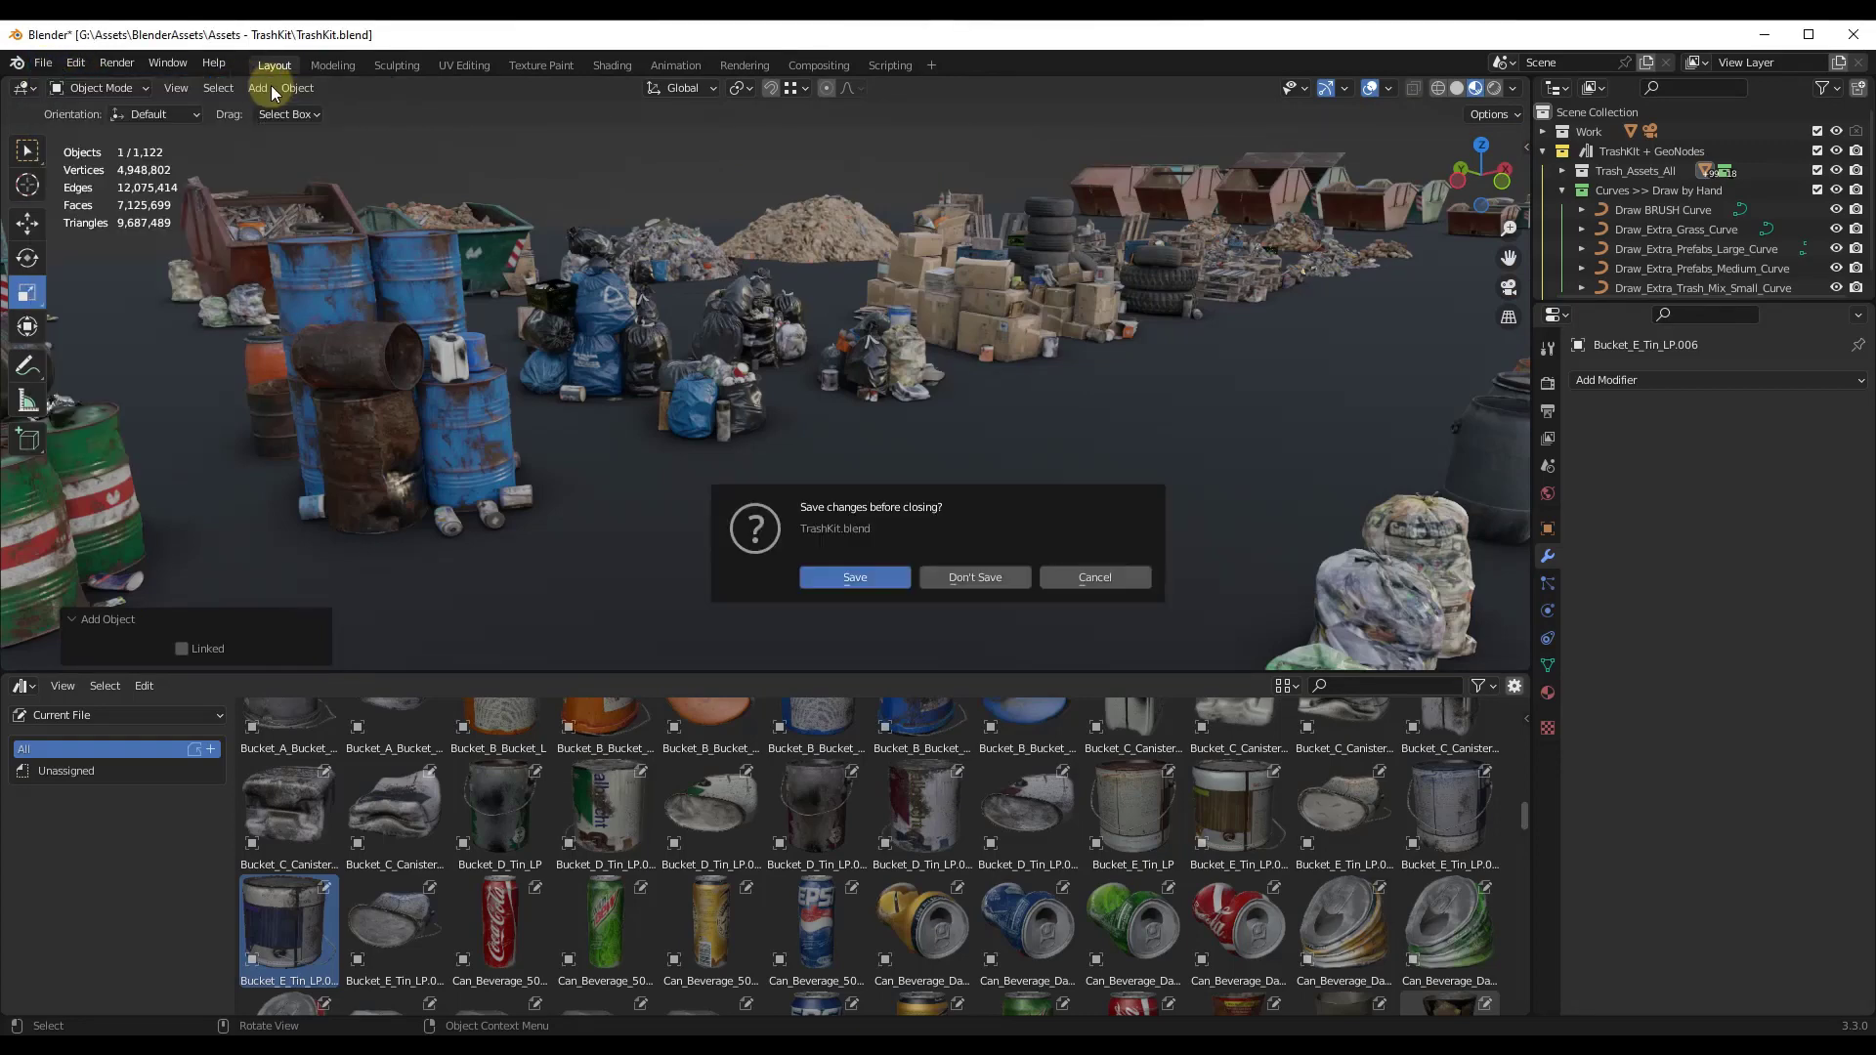
pyautogui.click(793, 575)
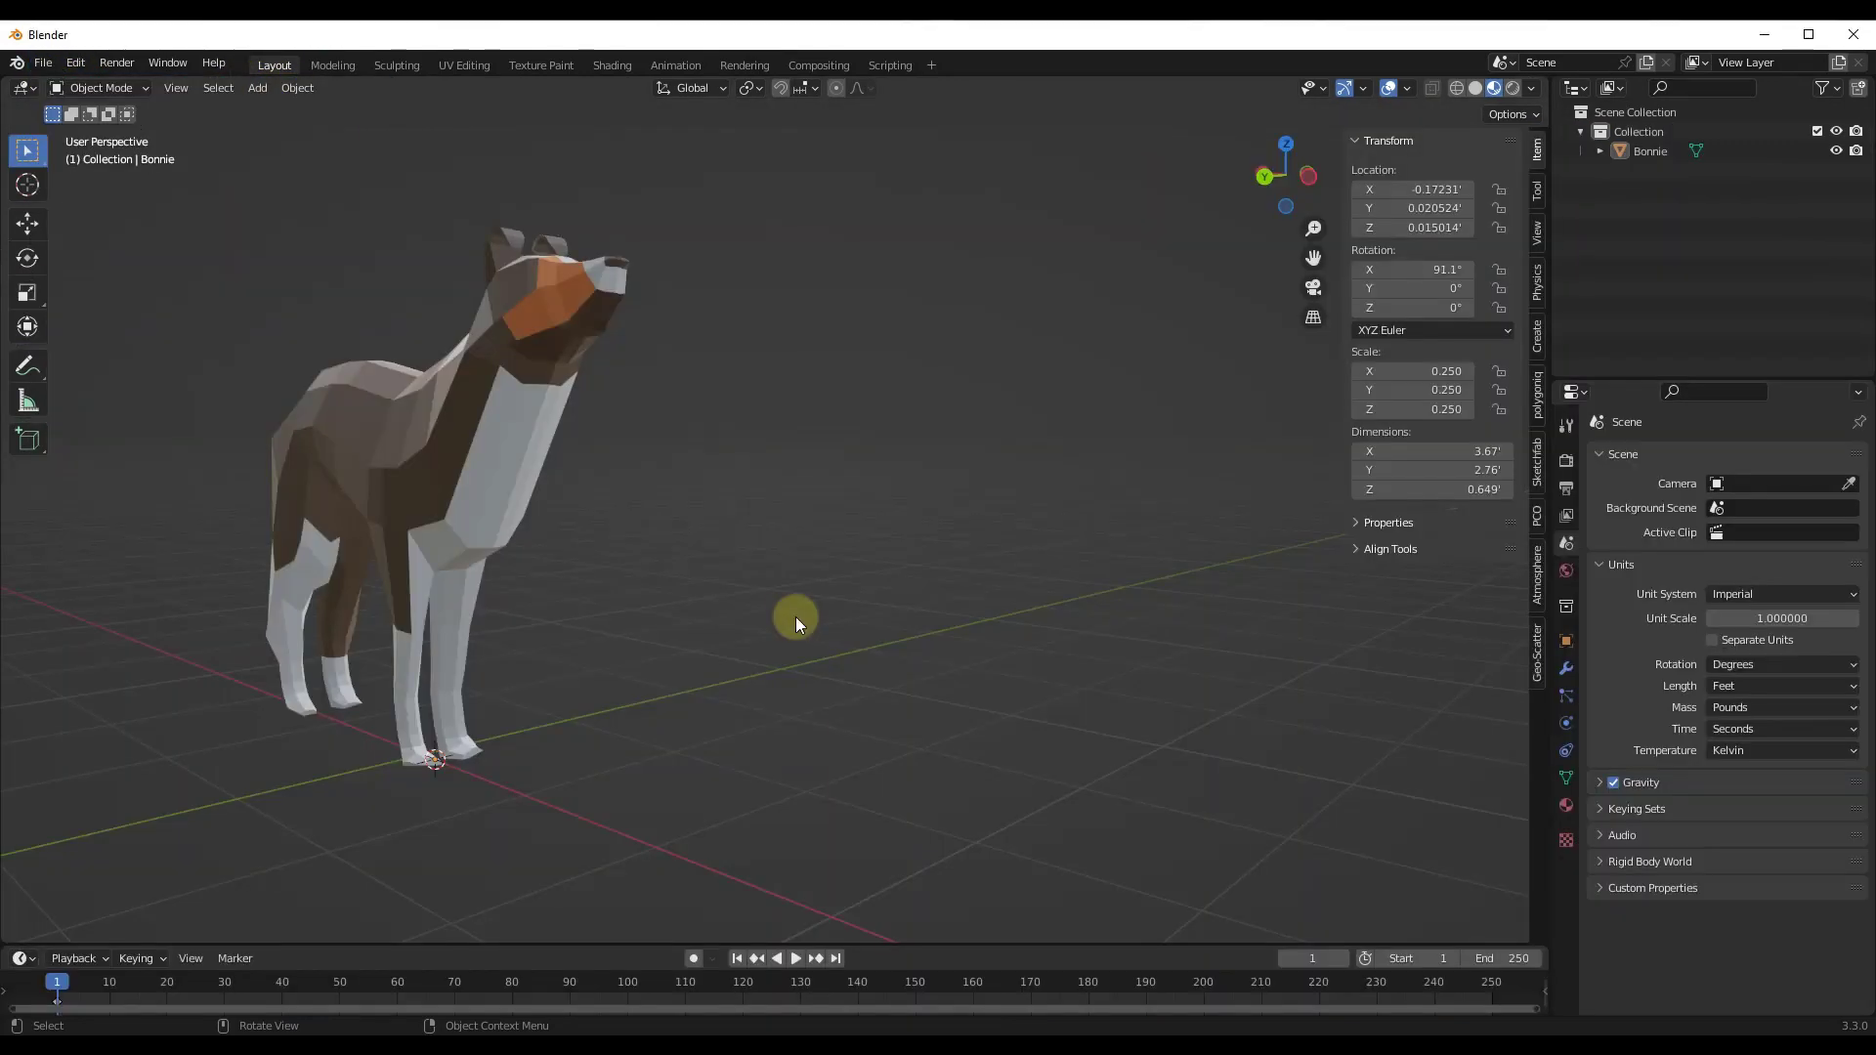
pyautogui.click(43, 63)
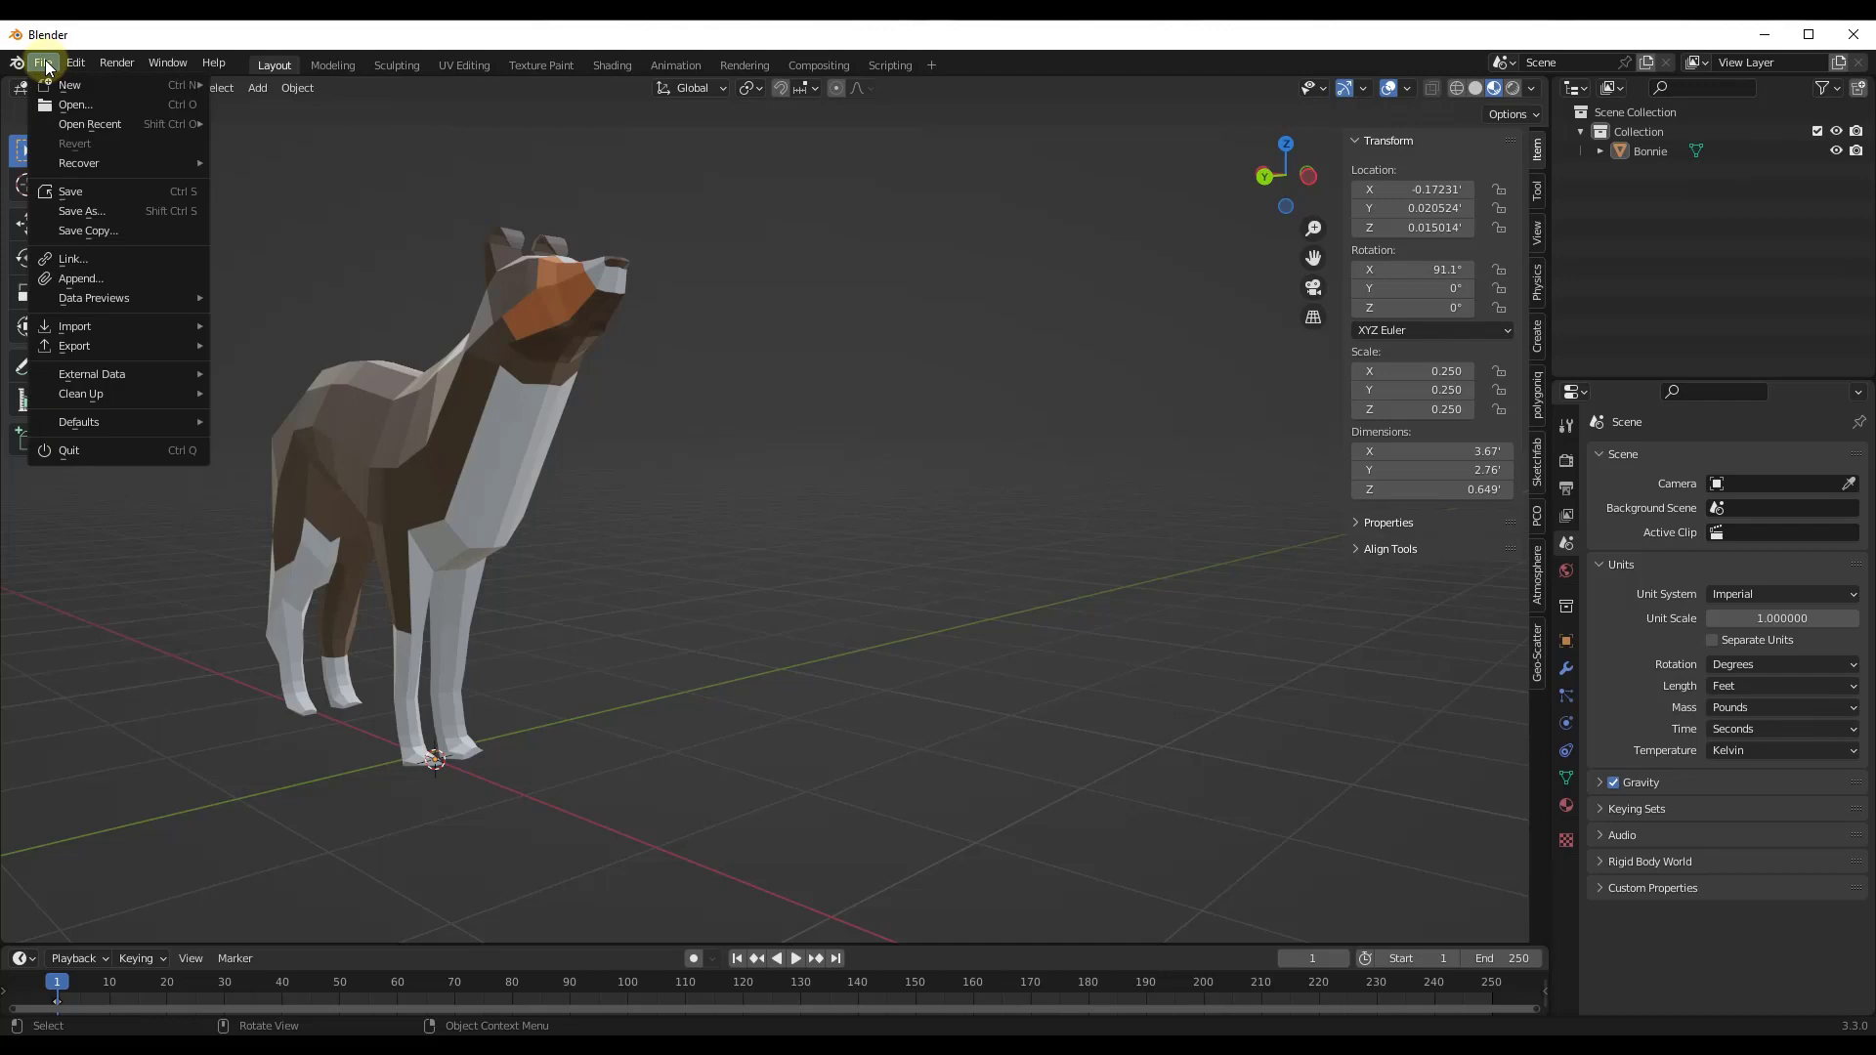
# Append the 'TrashKit + GeoNodes' collection from TrashKit.blend's Collection folder.
pyautogui.click(109, 278)
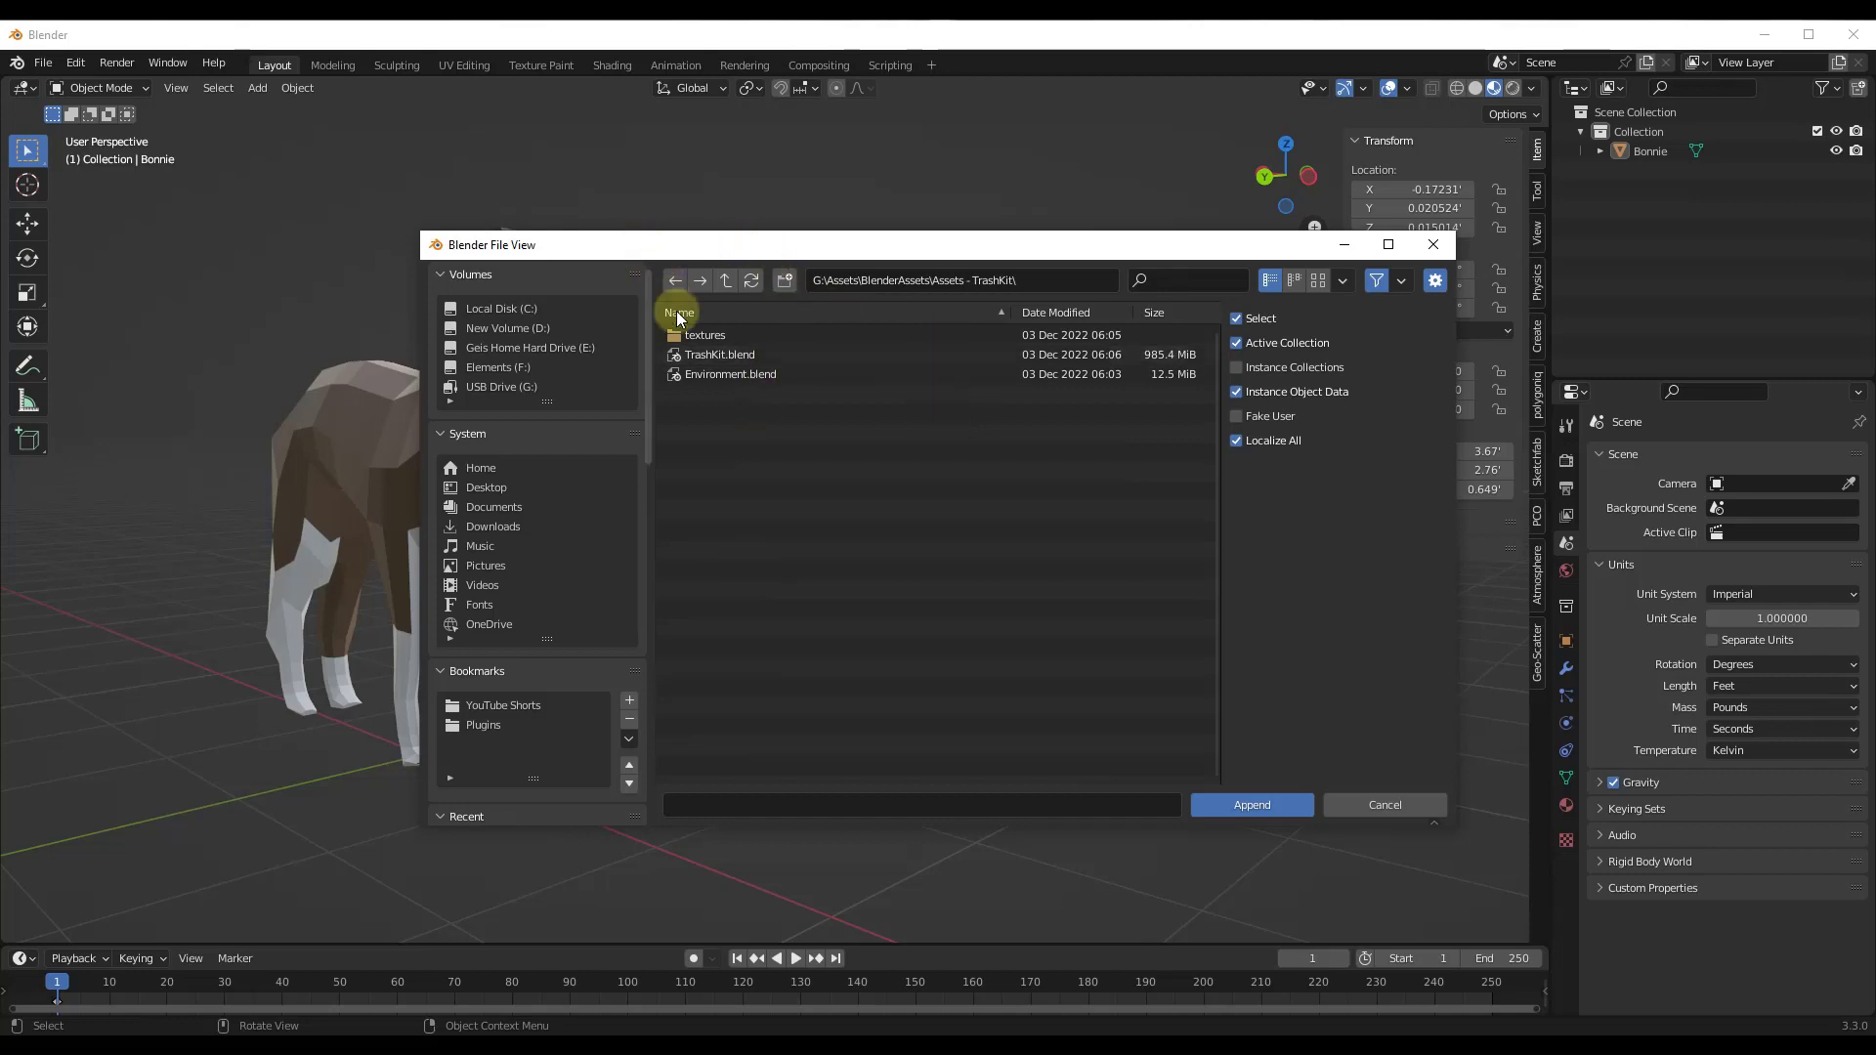
pyautogui.doubleClick(717, 354)
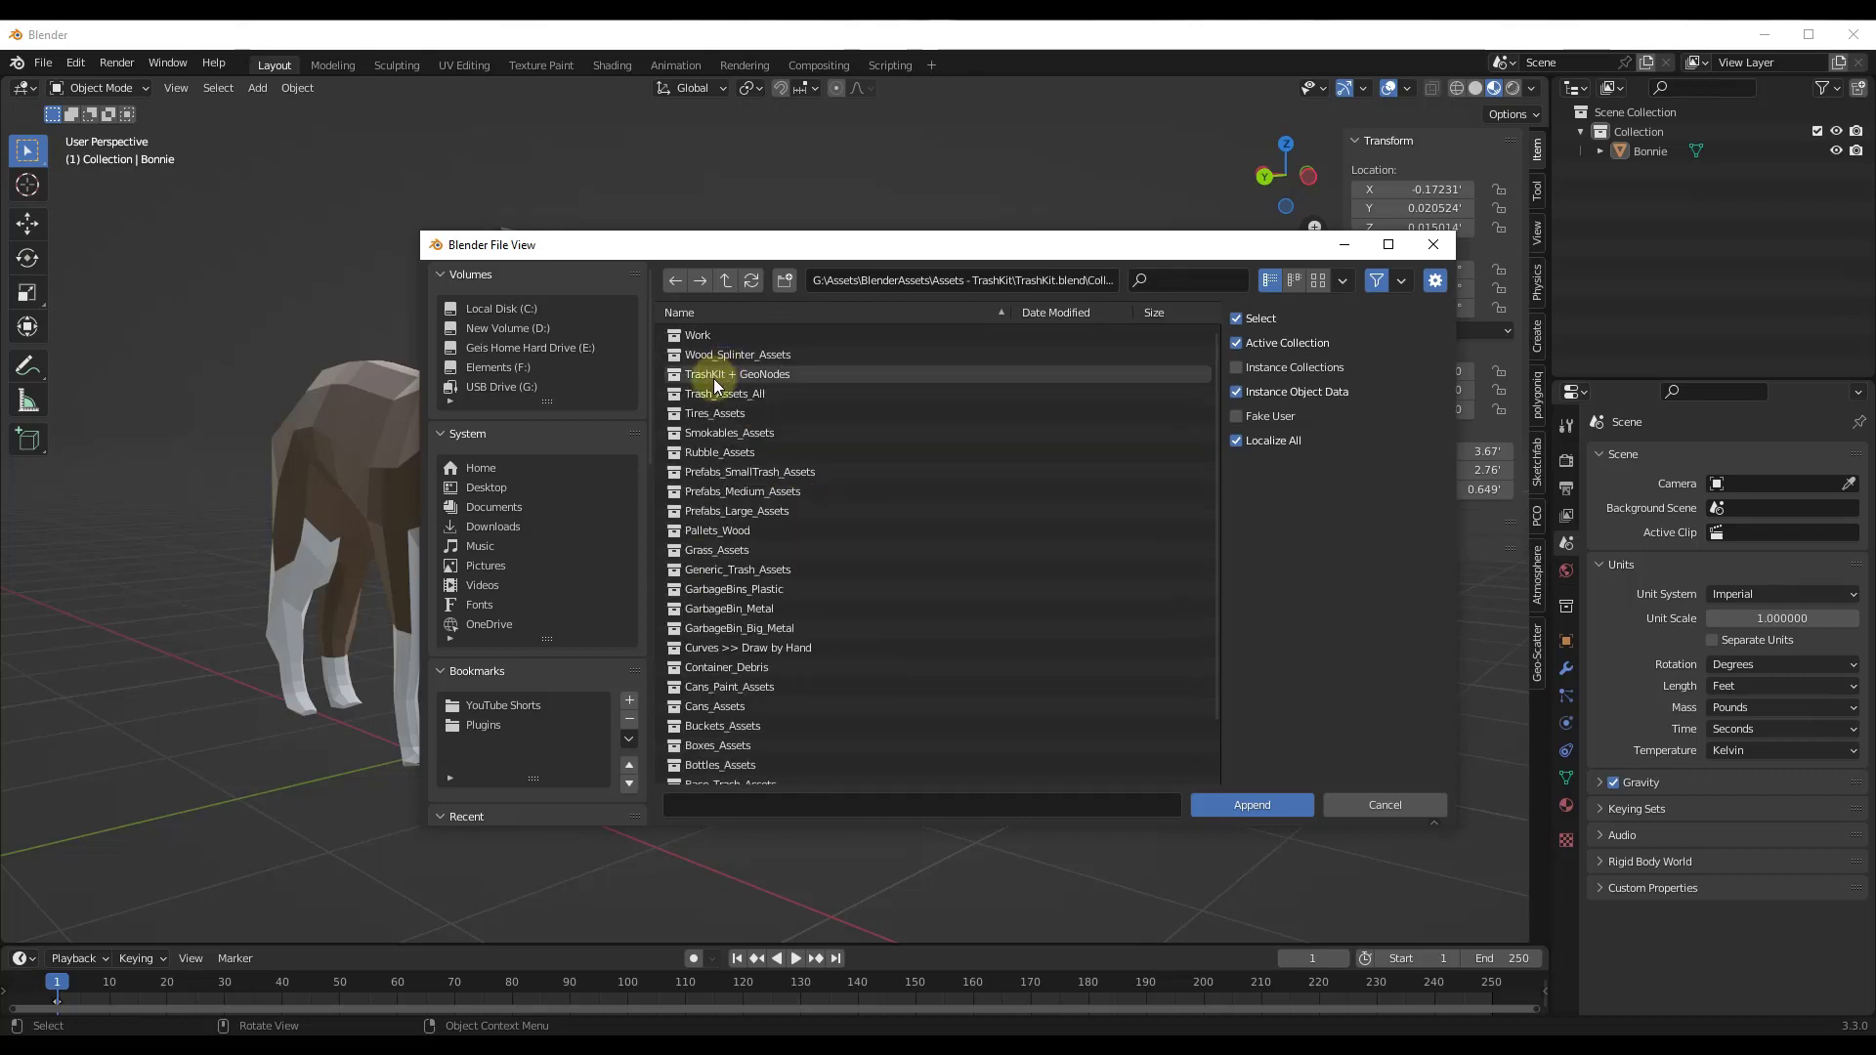
pyautogui.click(713, 379)
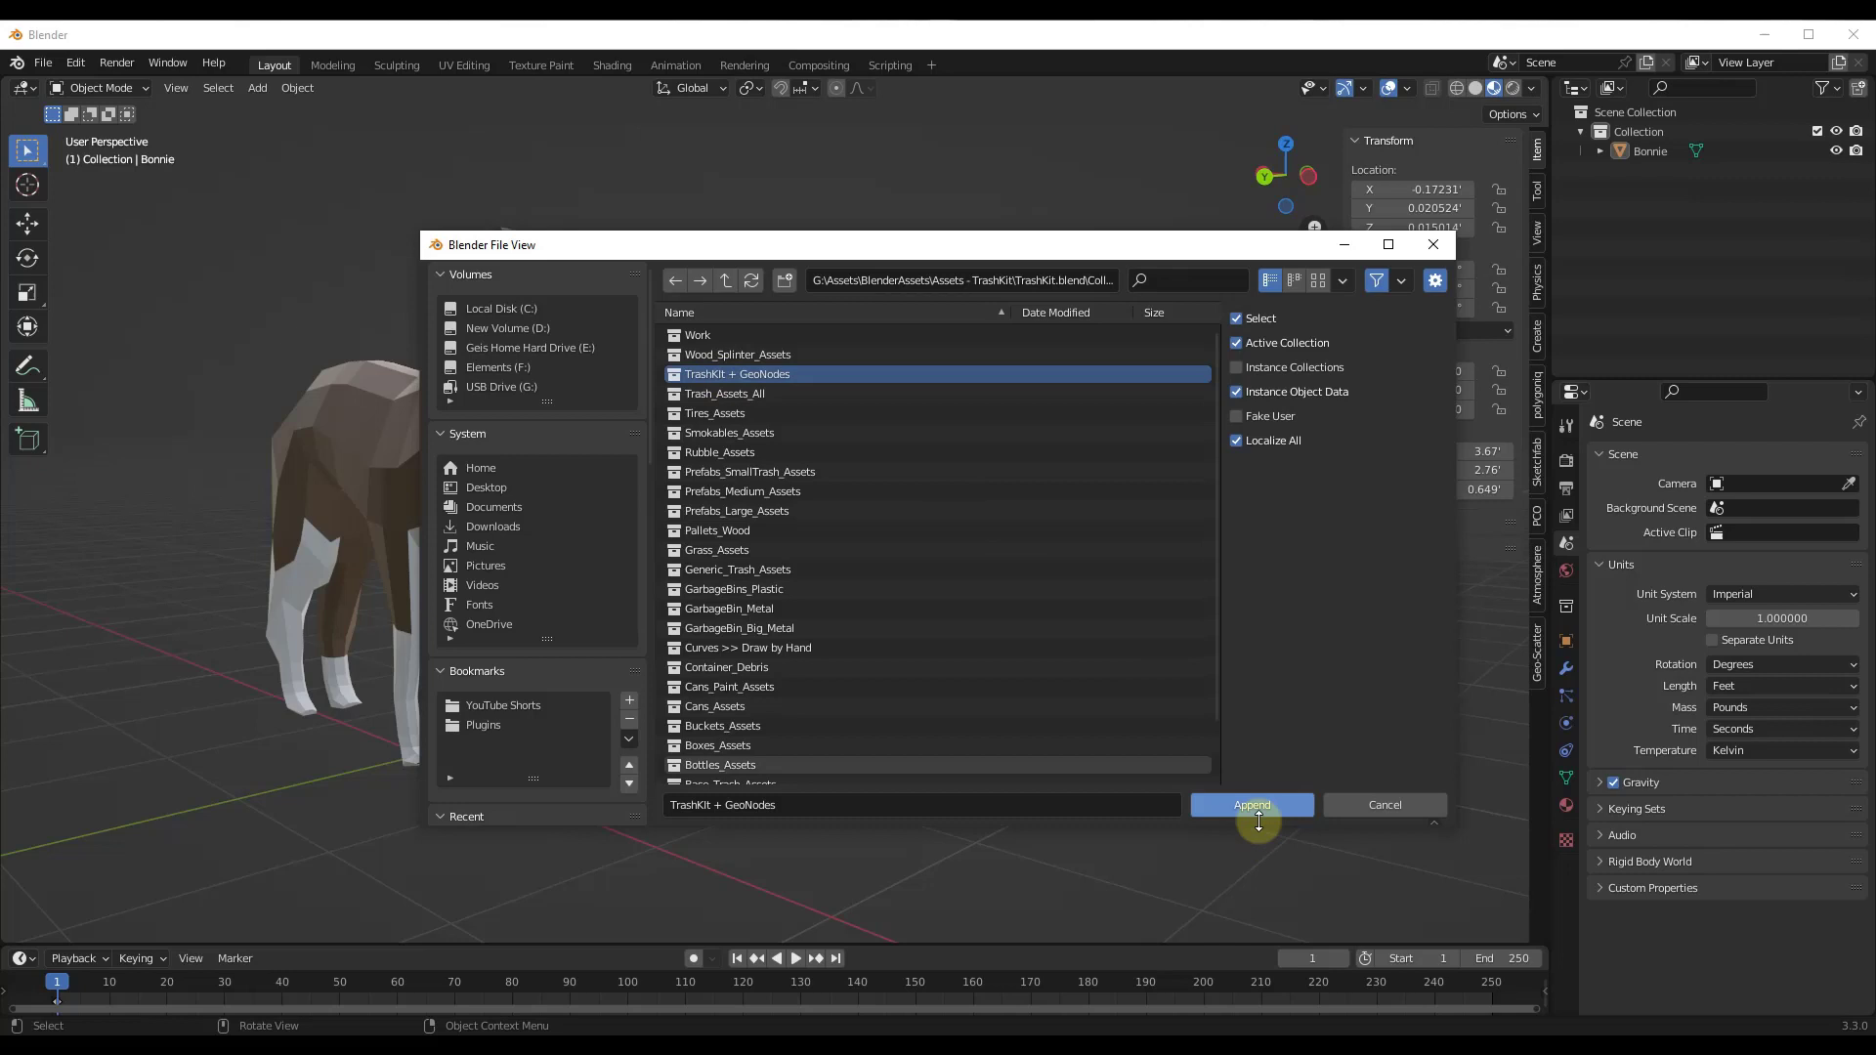
pyautogui.click(1243, 809)
pyautogui.click(1237, 804)
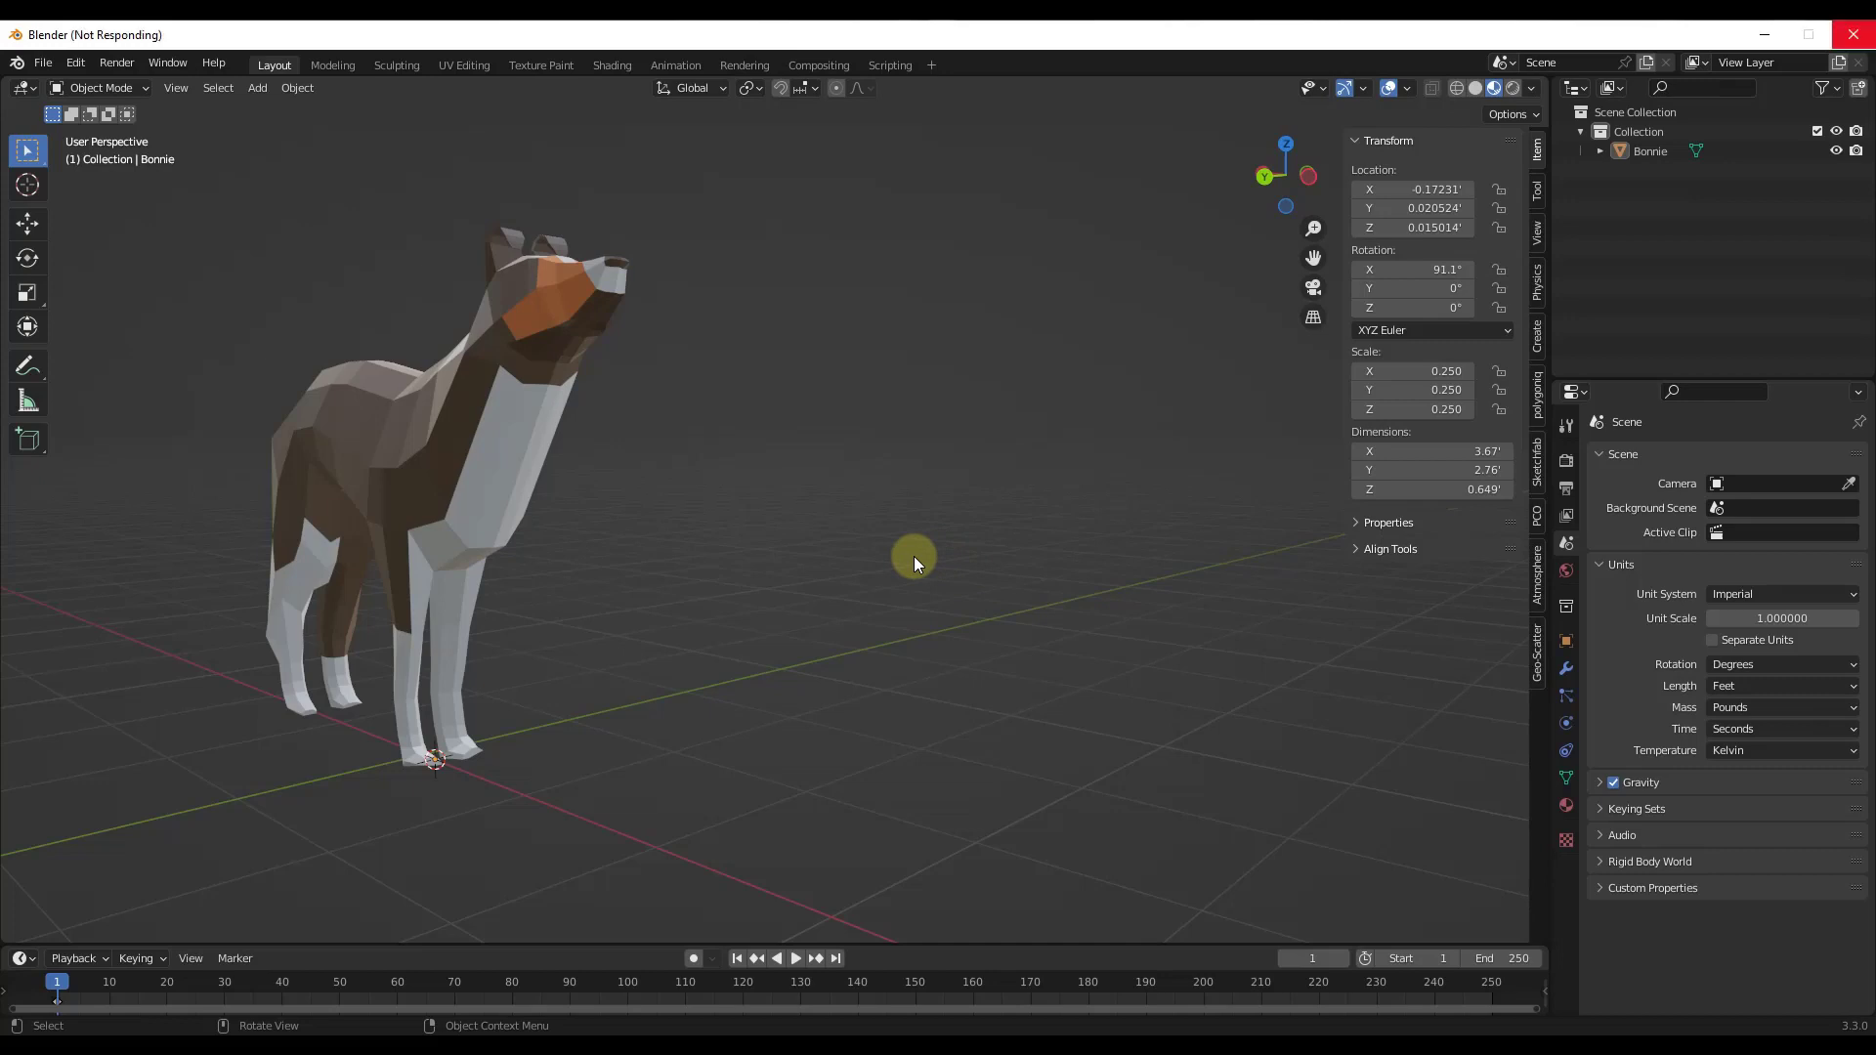
# Orbit and zoom to view the appended trash assets and the 26.8 ft plane.
pyautogui.scroll(-5, 912, 502)
pyautogui.moveTo(844, 479); pyautogui.dragTo(314, 604, button='middle')
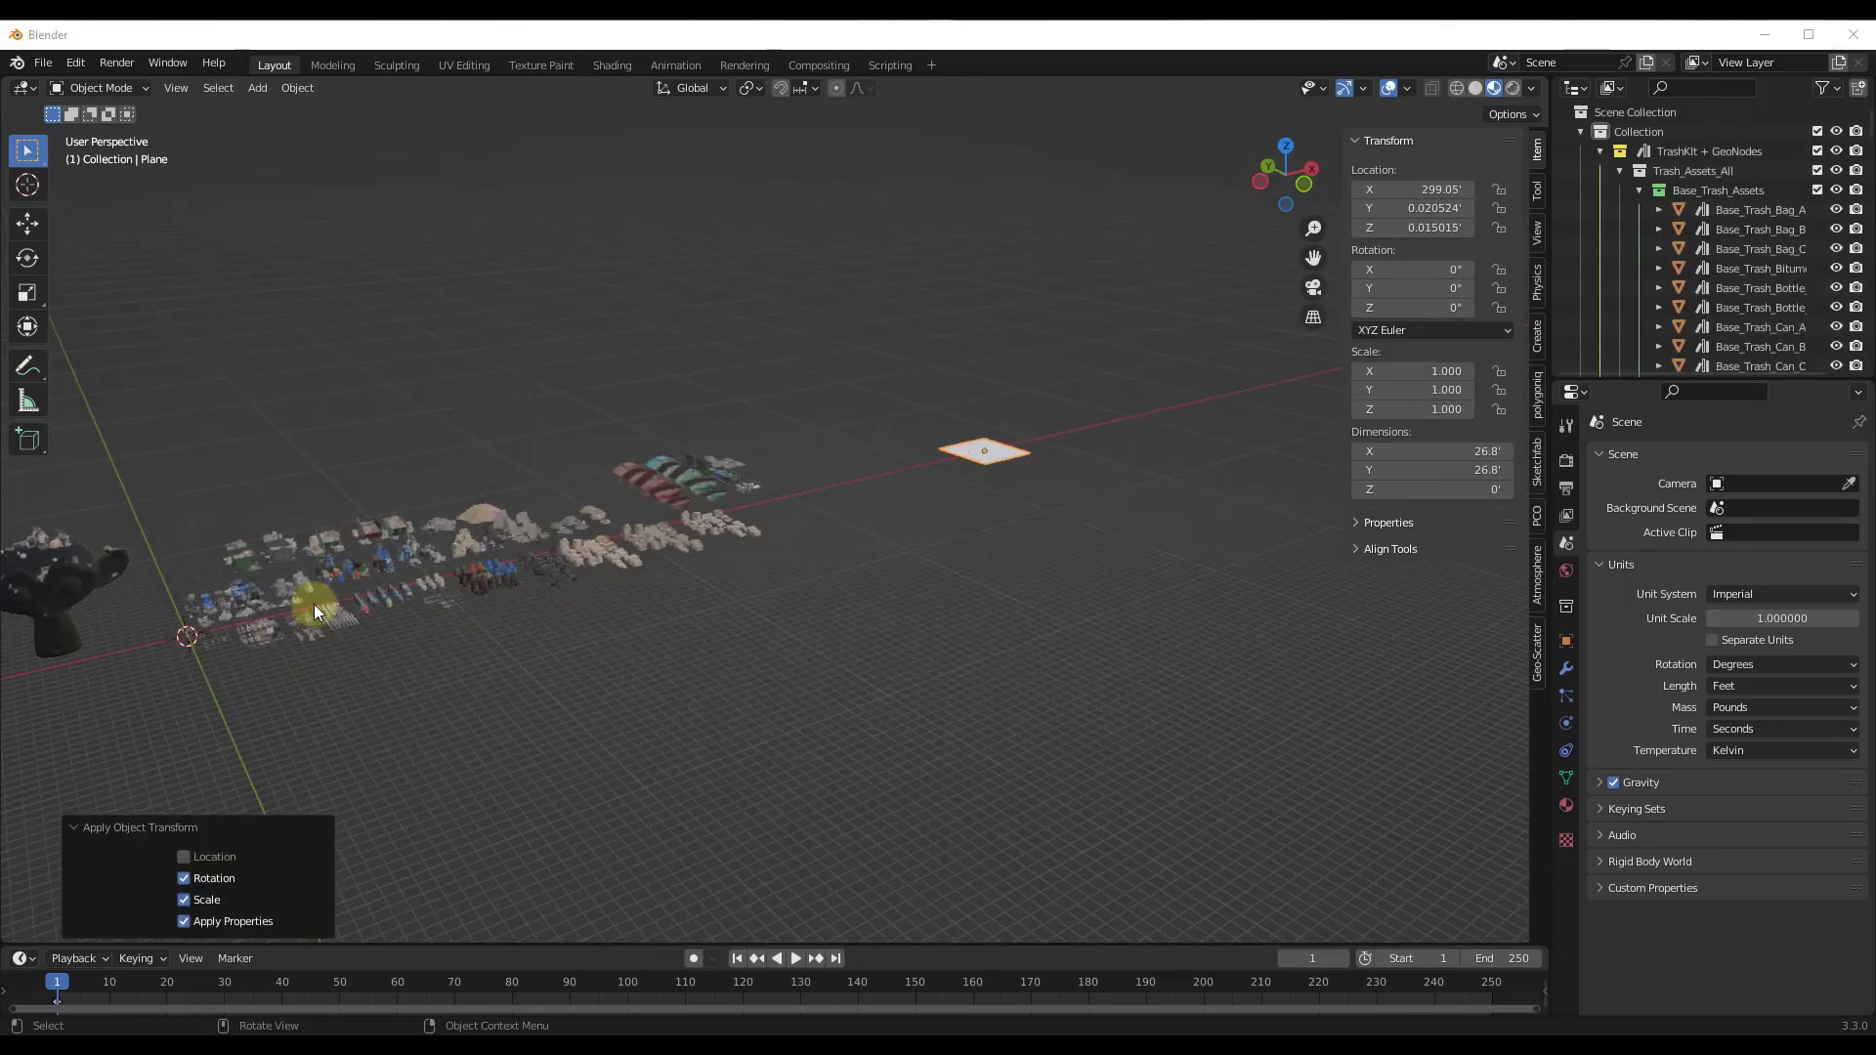
pyautogui.scroll(4, 313, 604)
pyautogui.scroll(-3, 285, 612)
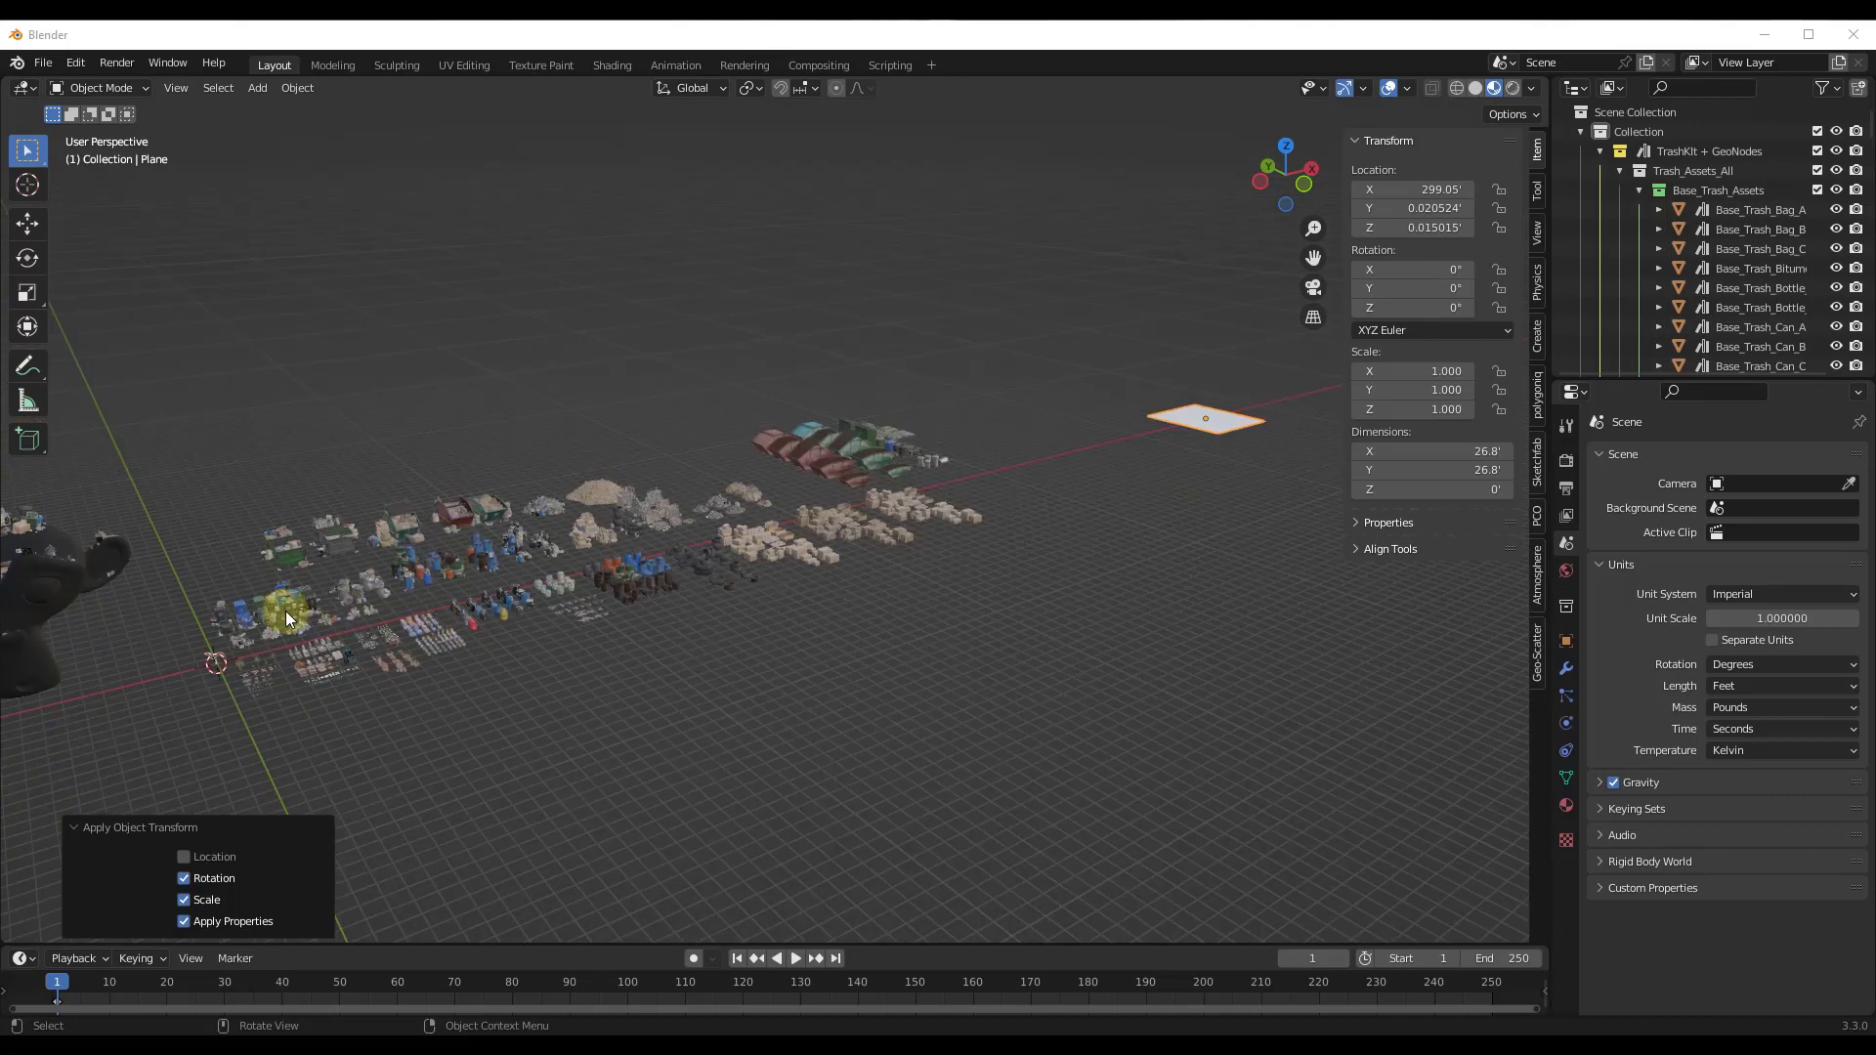
pyautogui.scroll(-3, 170, 600)
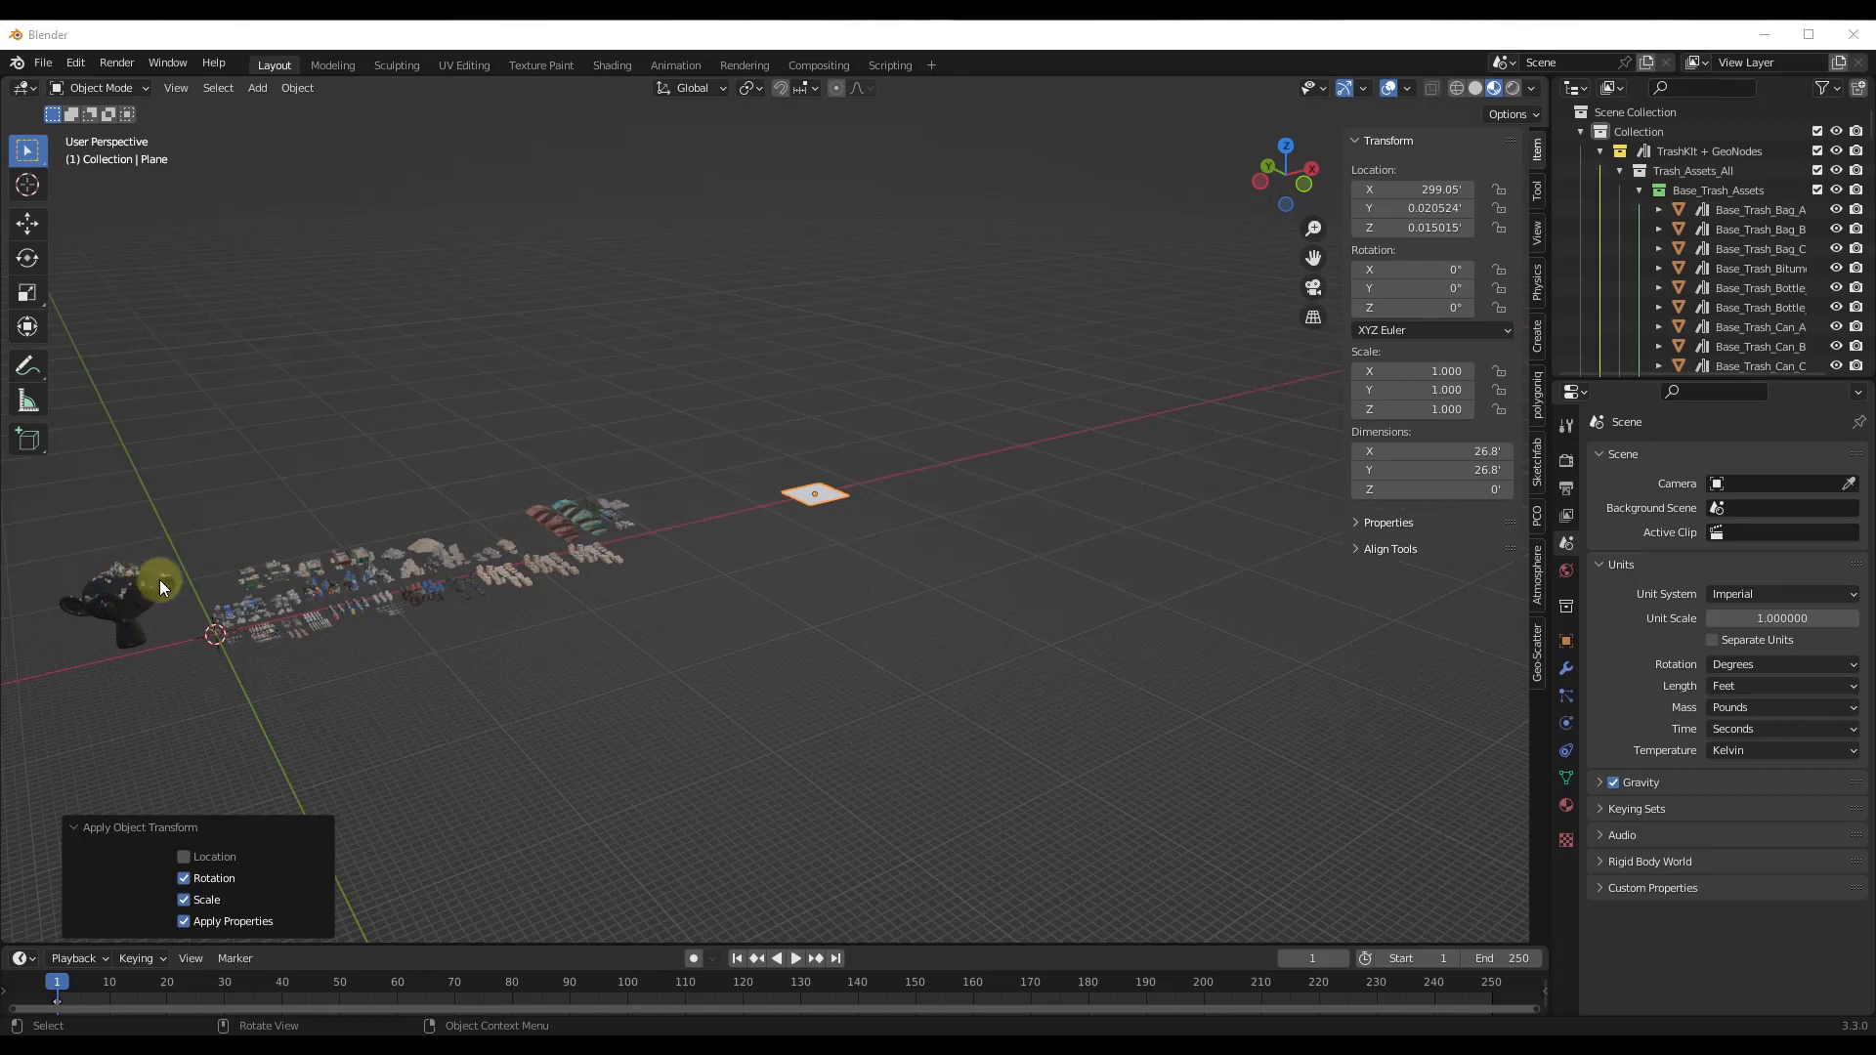
pyautogui.scroll(5, 736, 490)
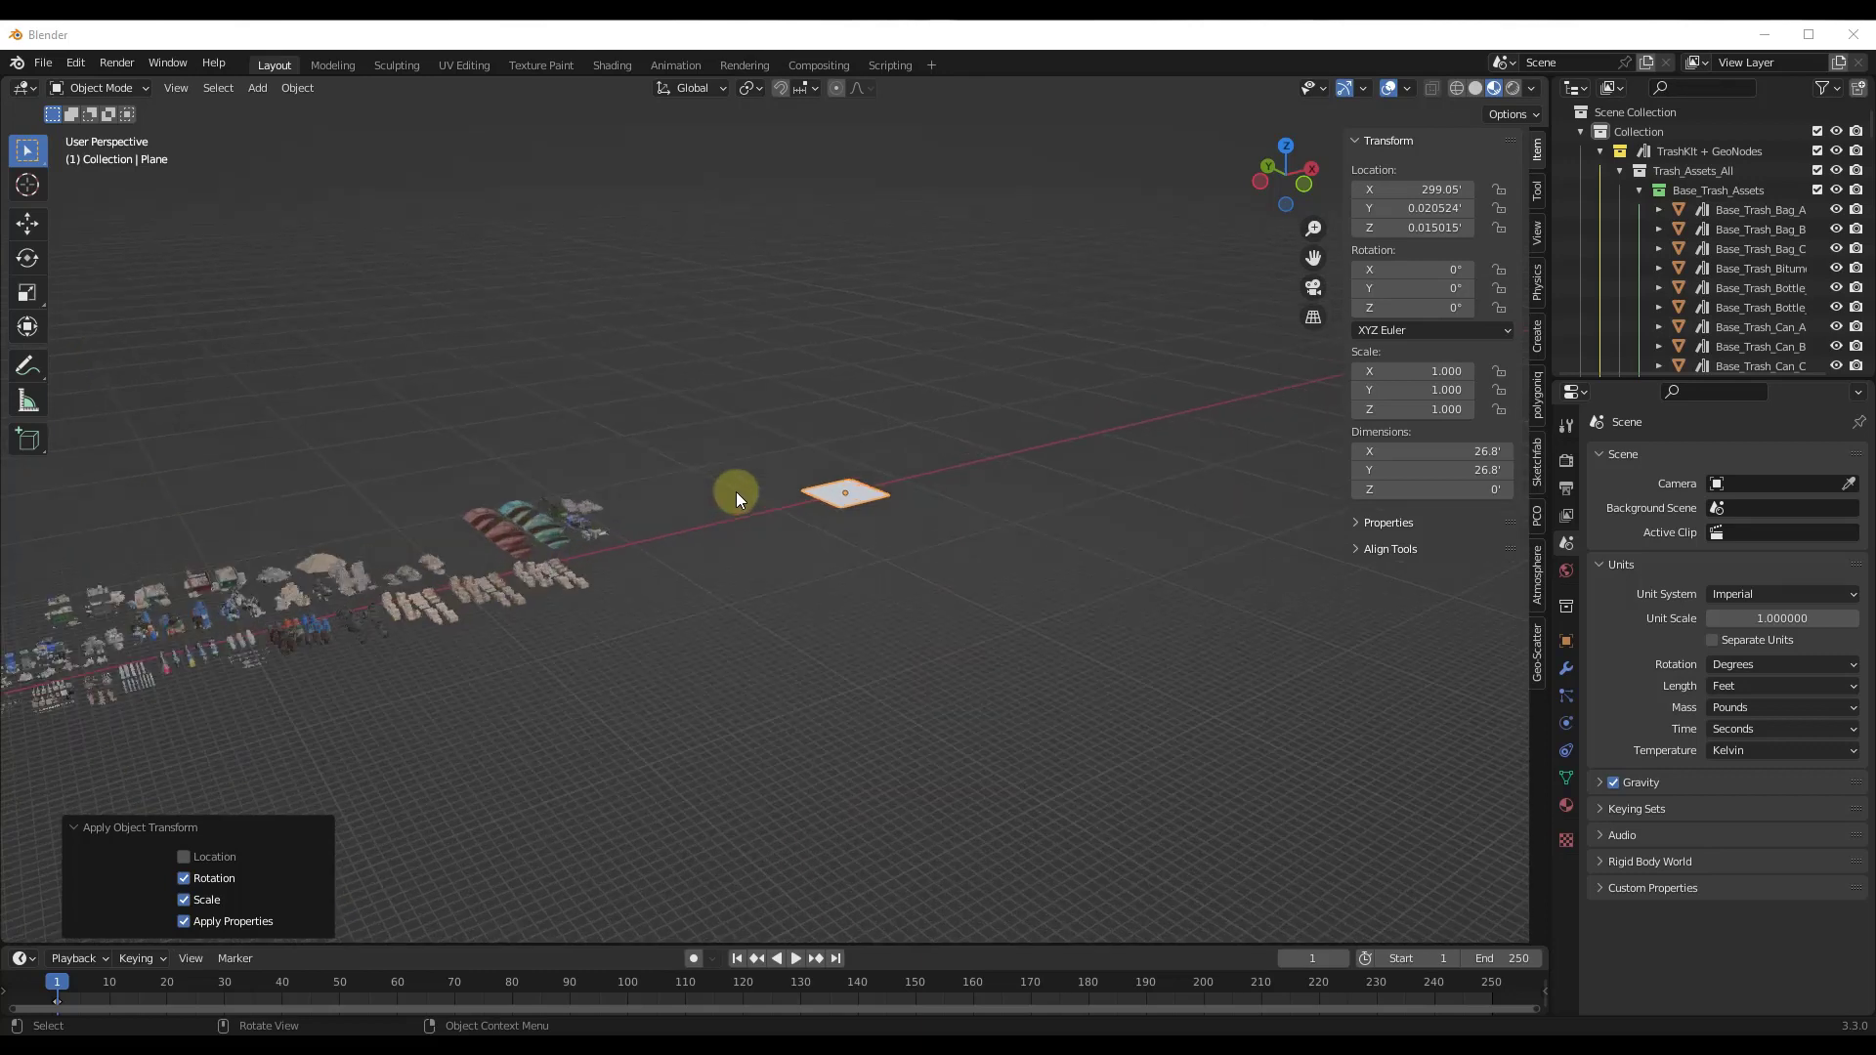
pyautogui.scroll(5, 969, 522)
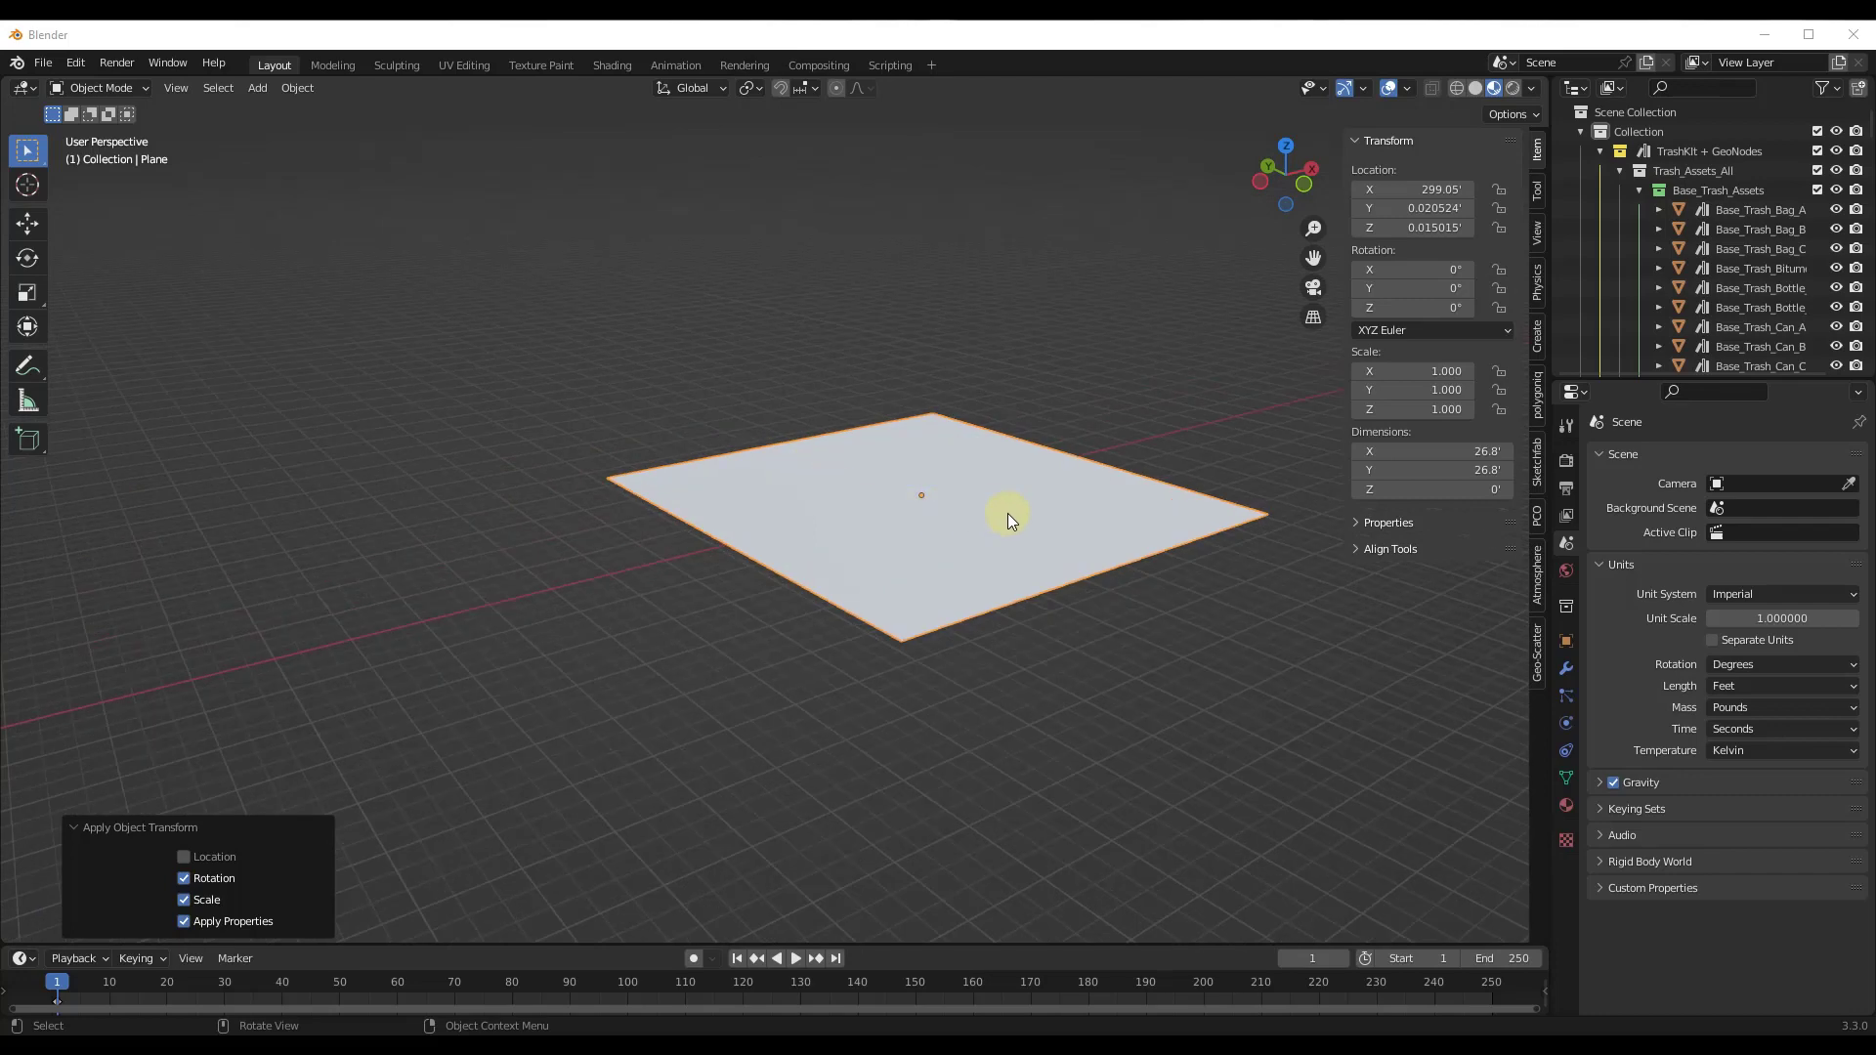
pyautogui.scroll(-5, 1007, 513)
pyautogui.scroll(5, 993, 512)
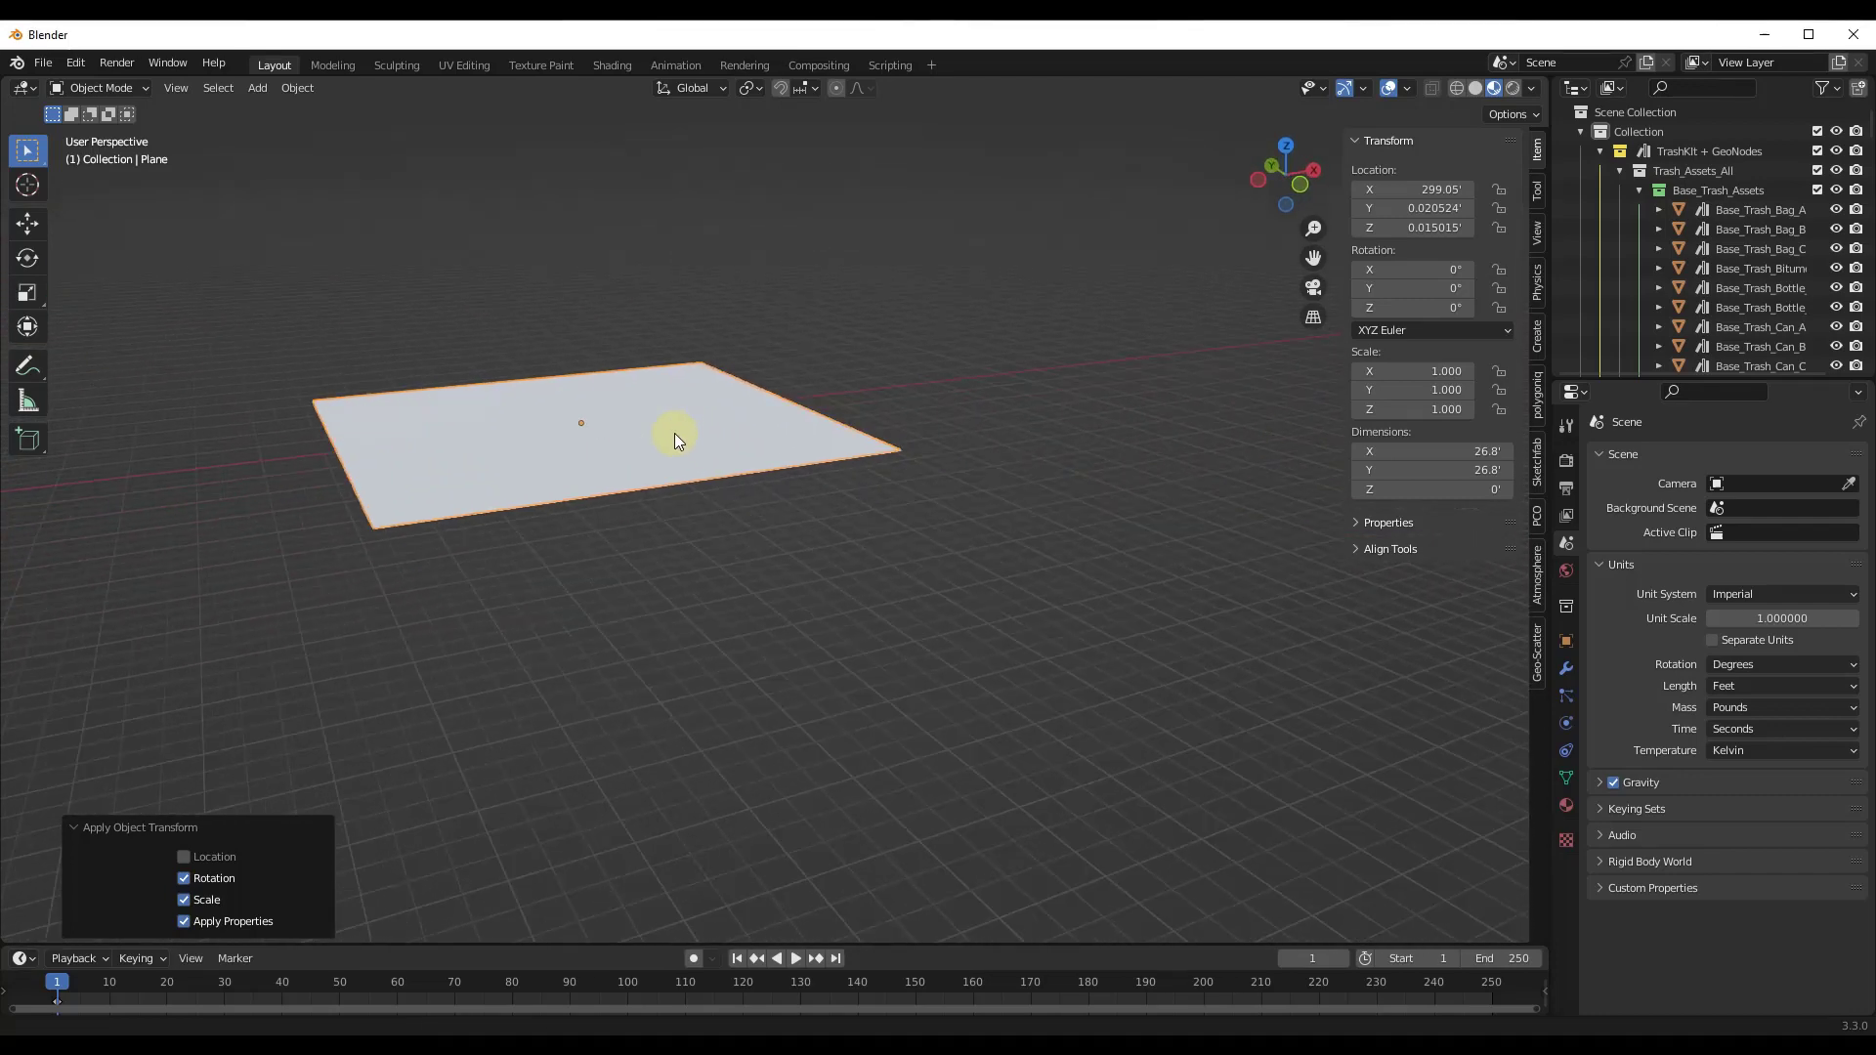
pyautogui.moveTo(674, 432); pyautogui.dragTo(583, 421, button='middle')
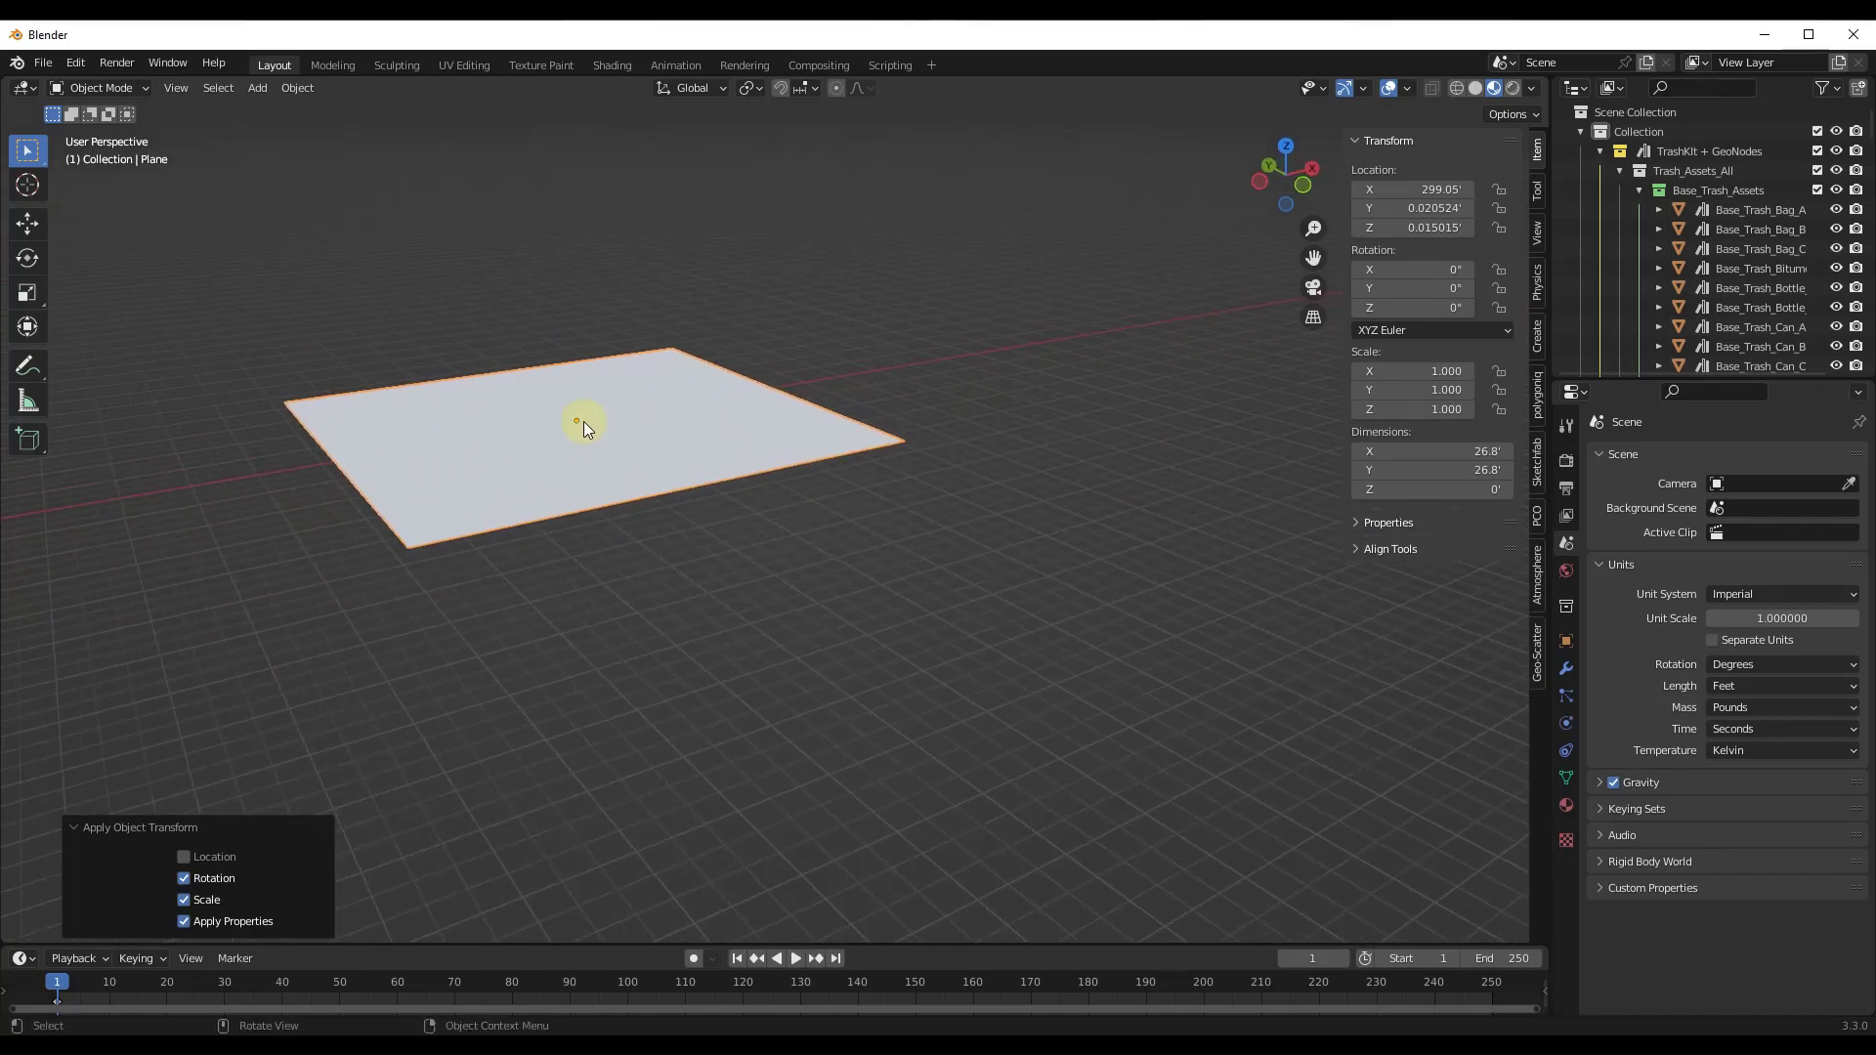
# Add a Geometry Nodes modifier to the plane using the TrashKit_GeoNodes node group.
pyautogui.click(1565, 665)
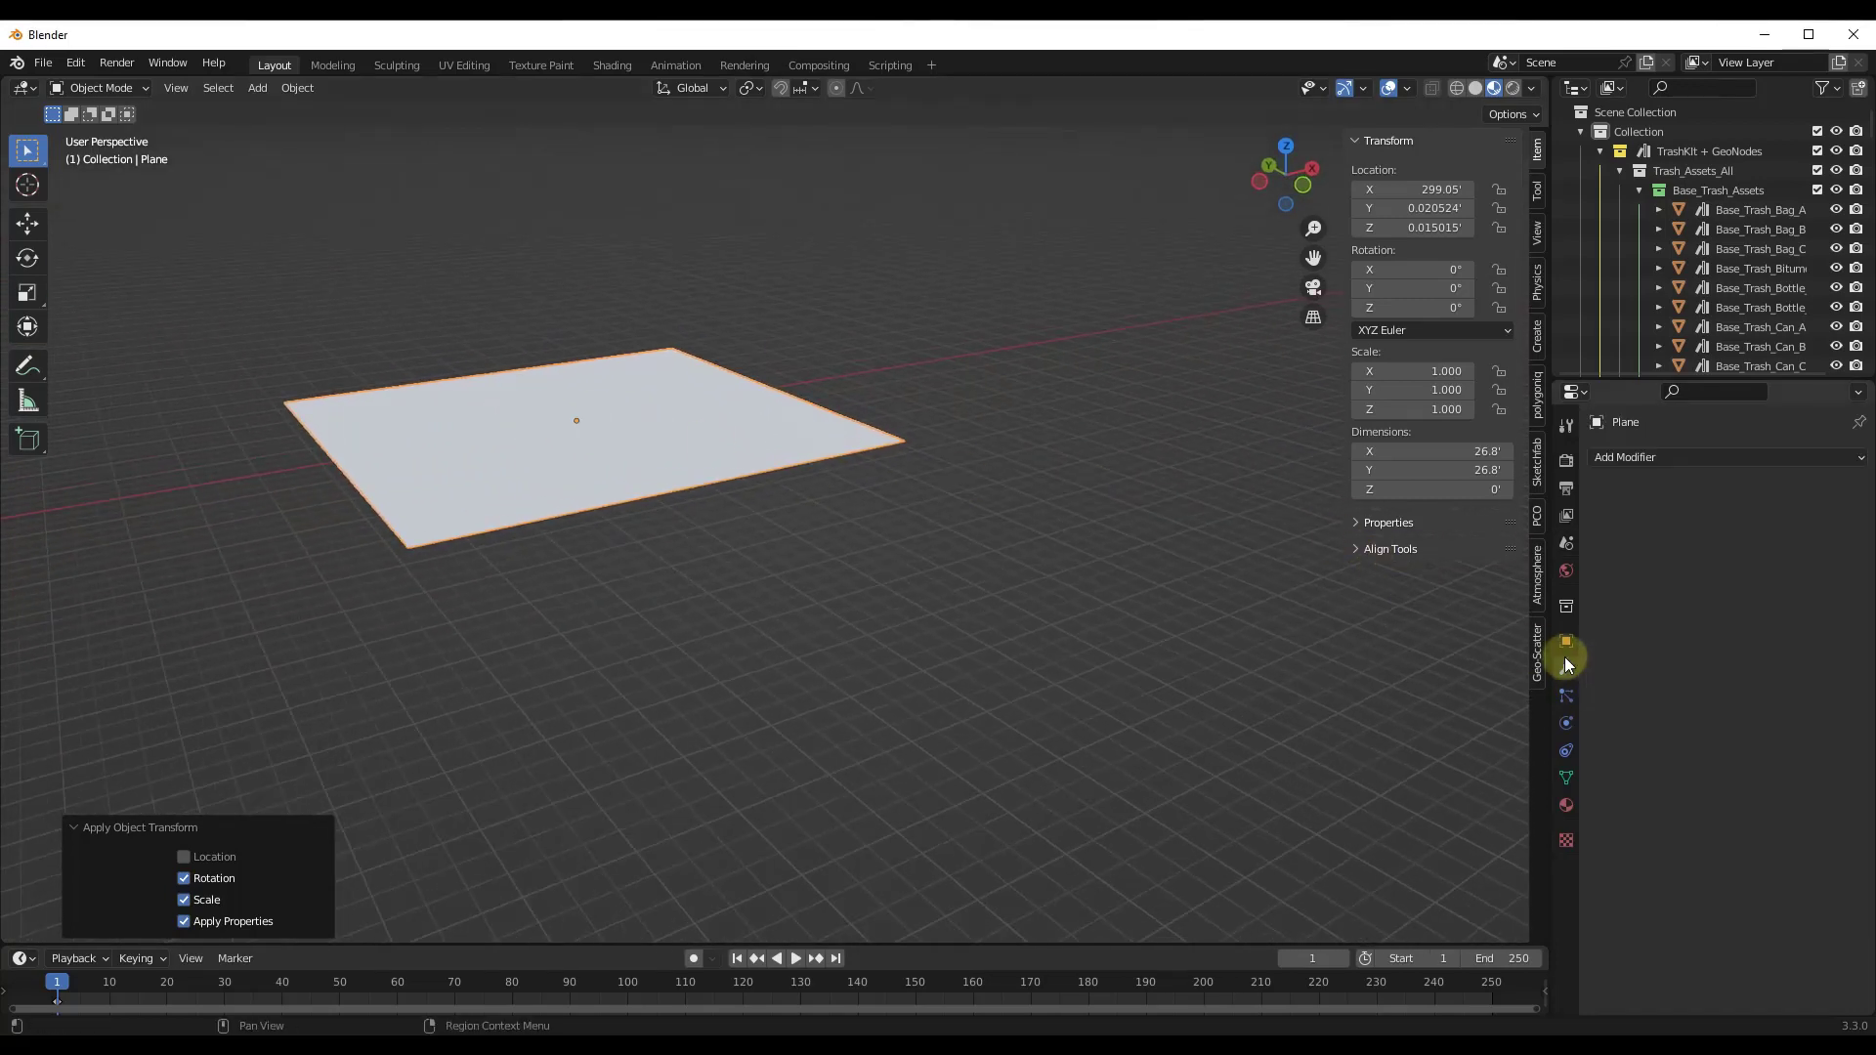
pyautogui.click(1658, 458)
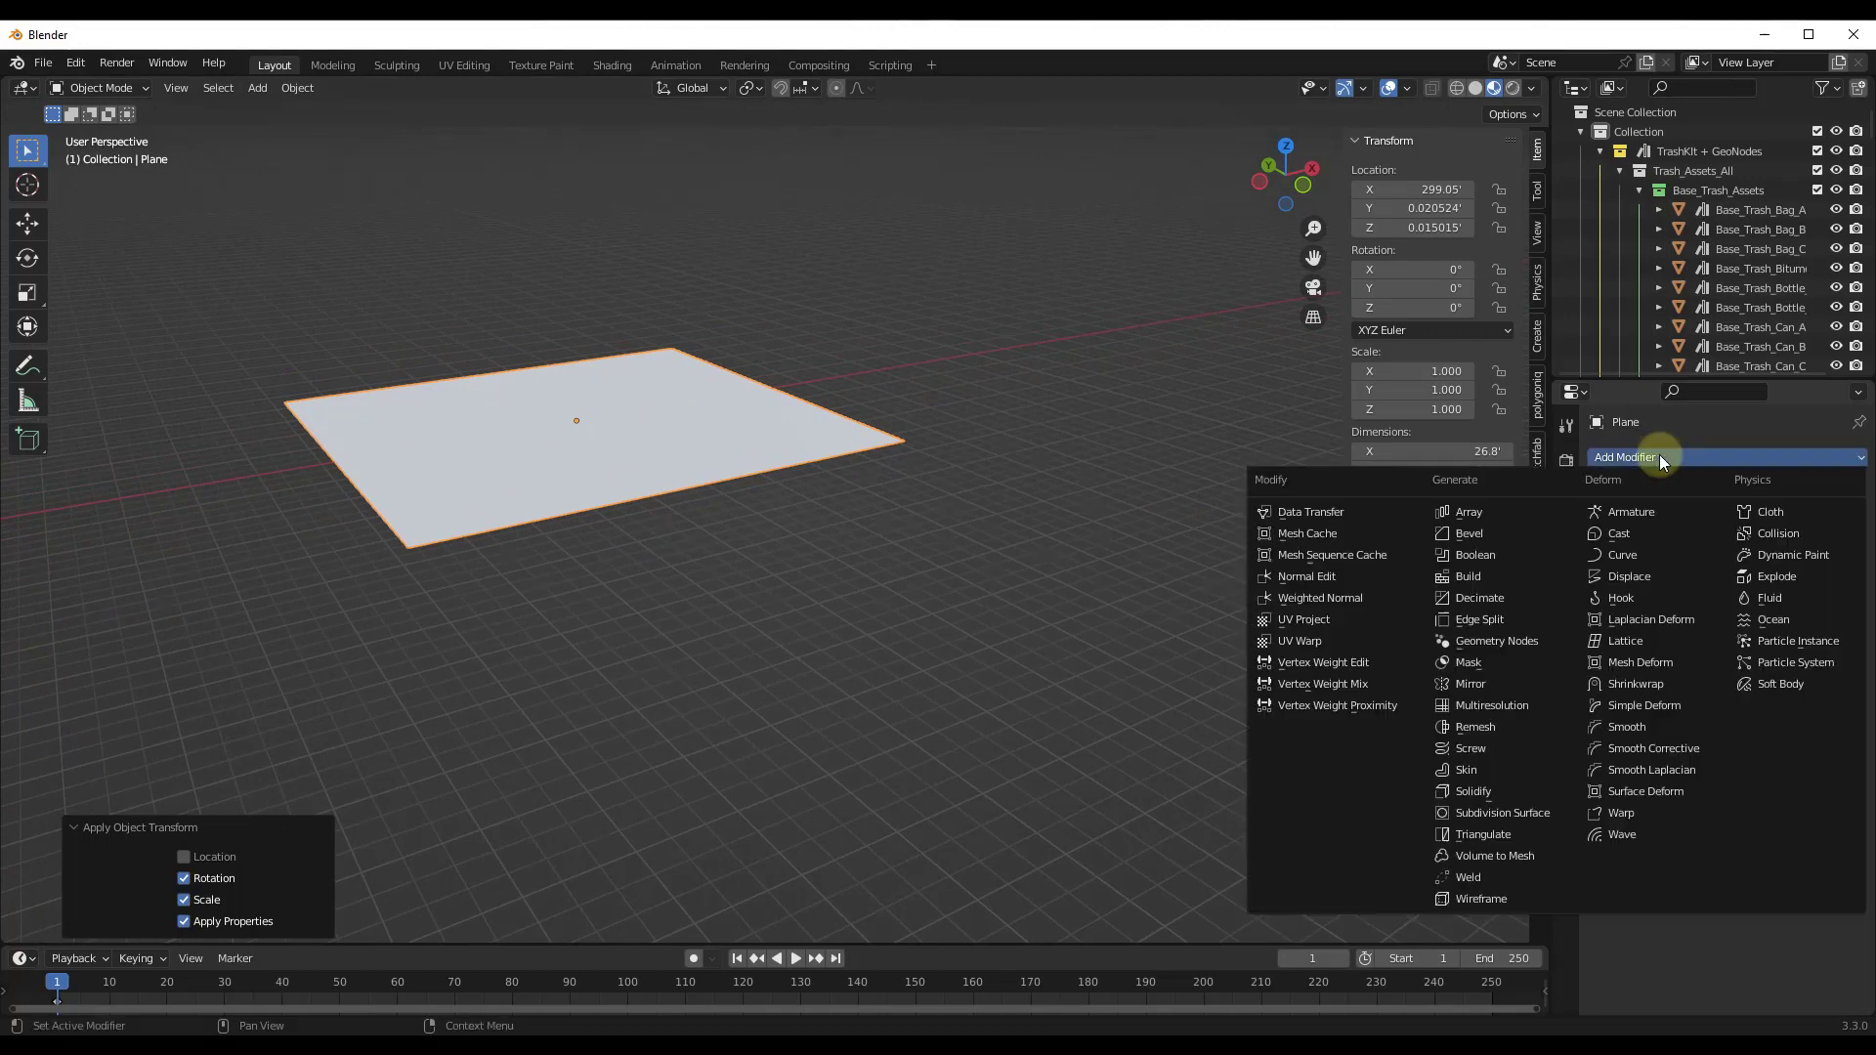
pyautogui.click(1513, 647)
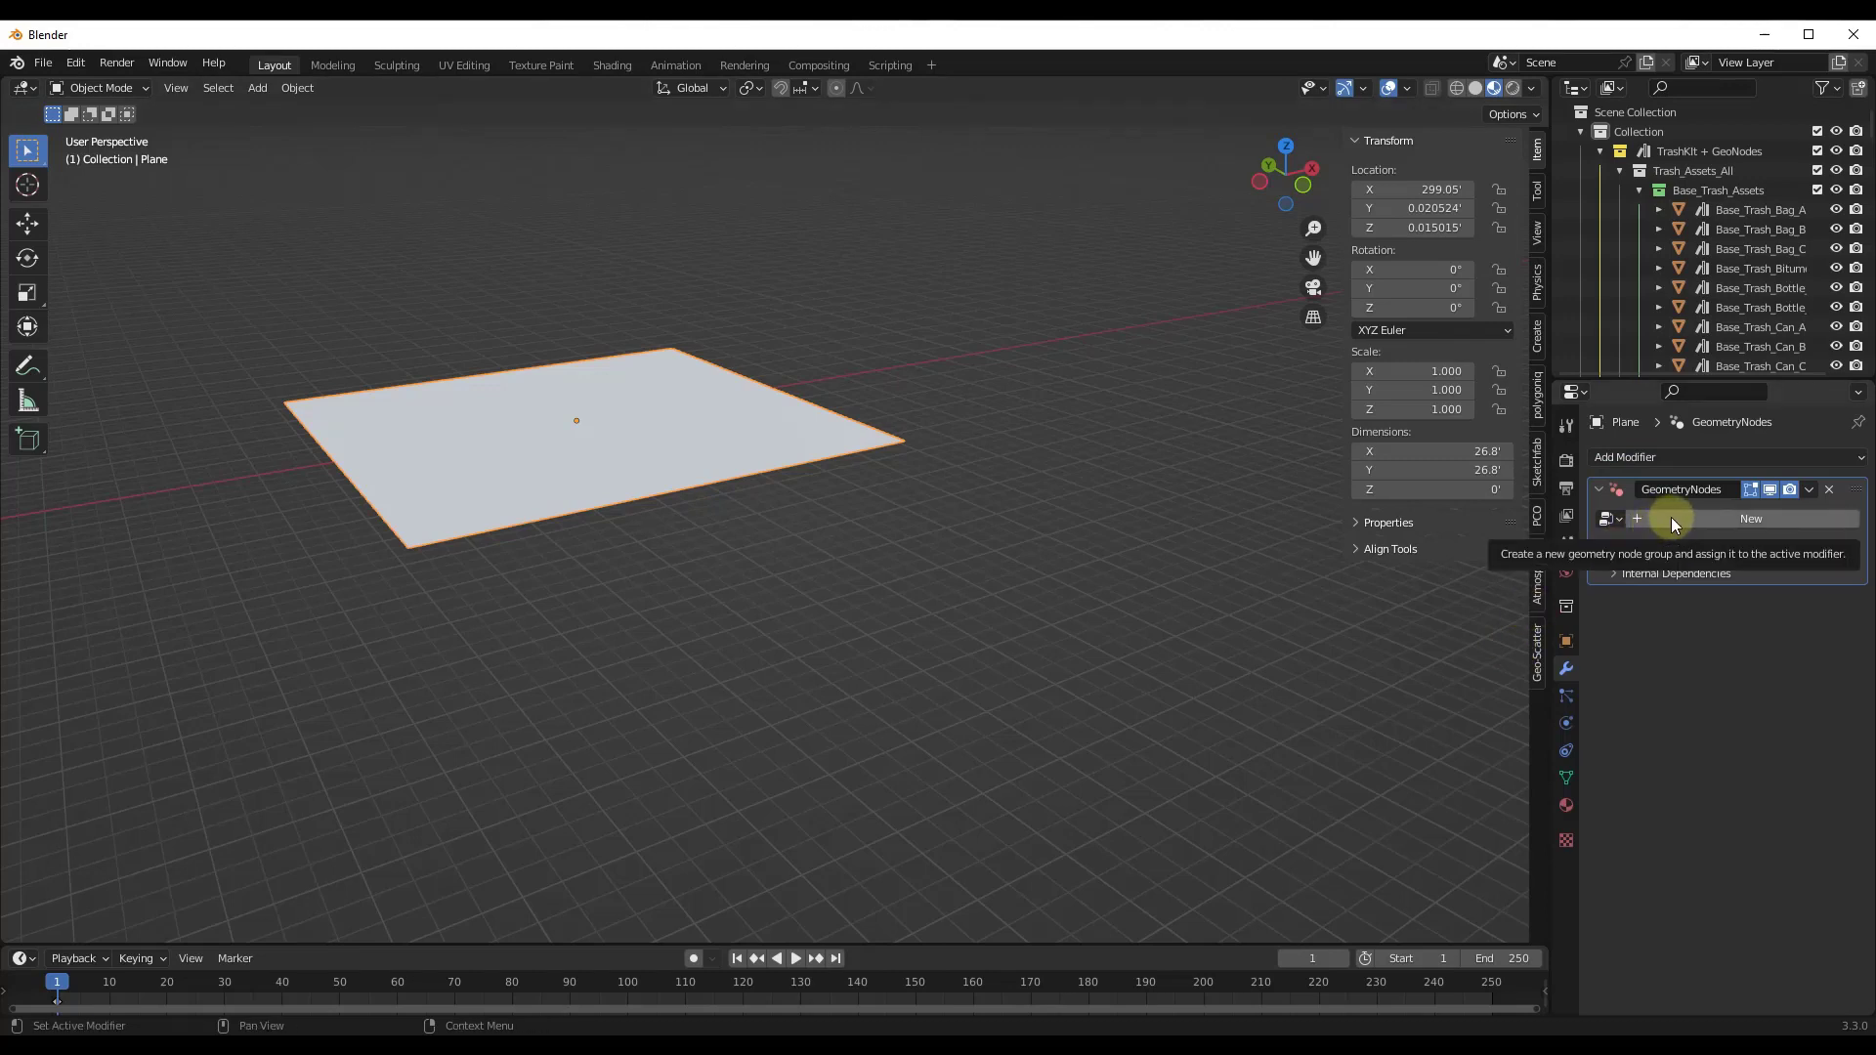
pyautogui.click(1608, 519)
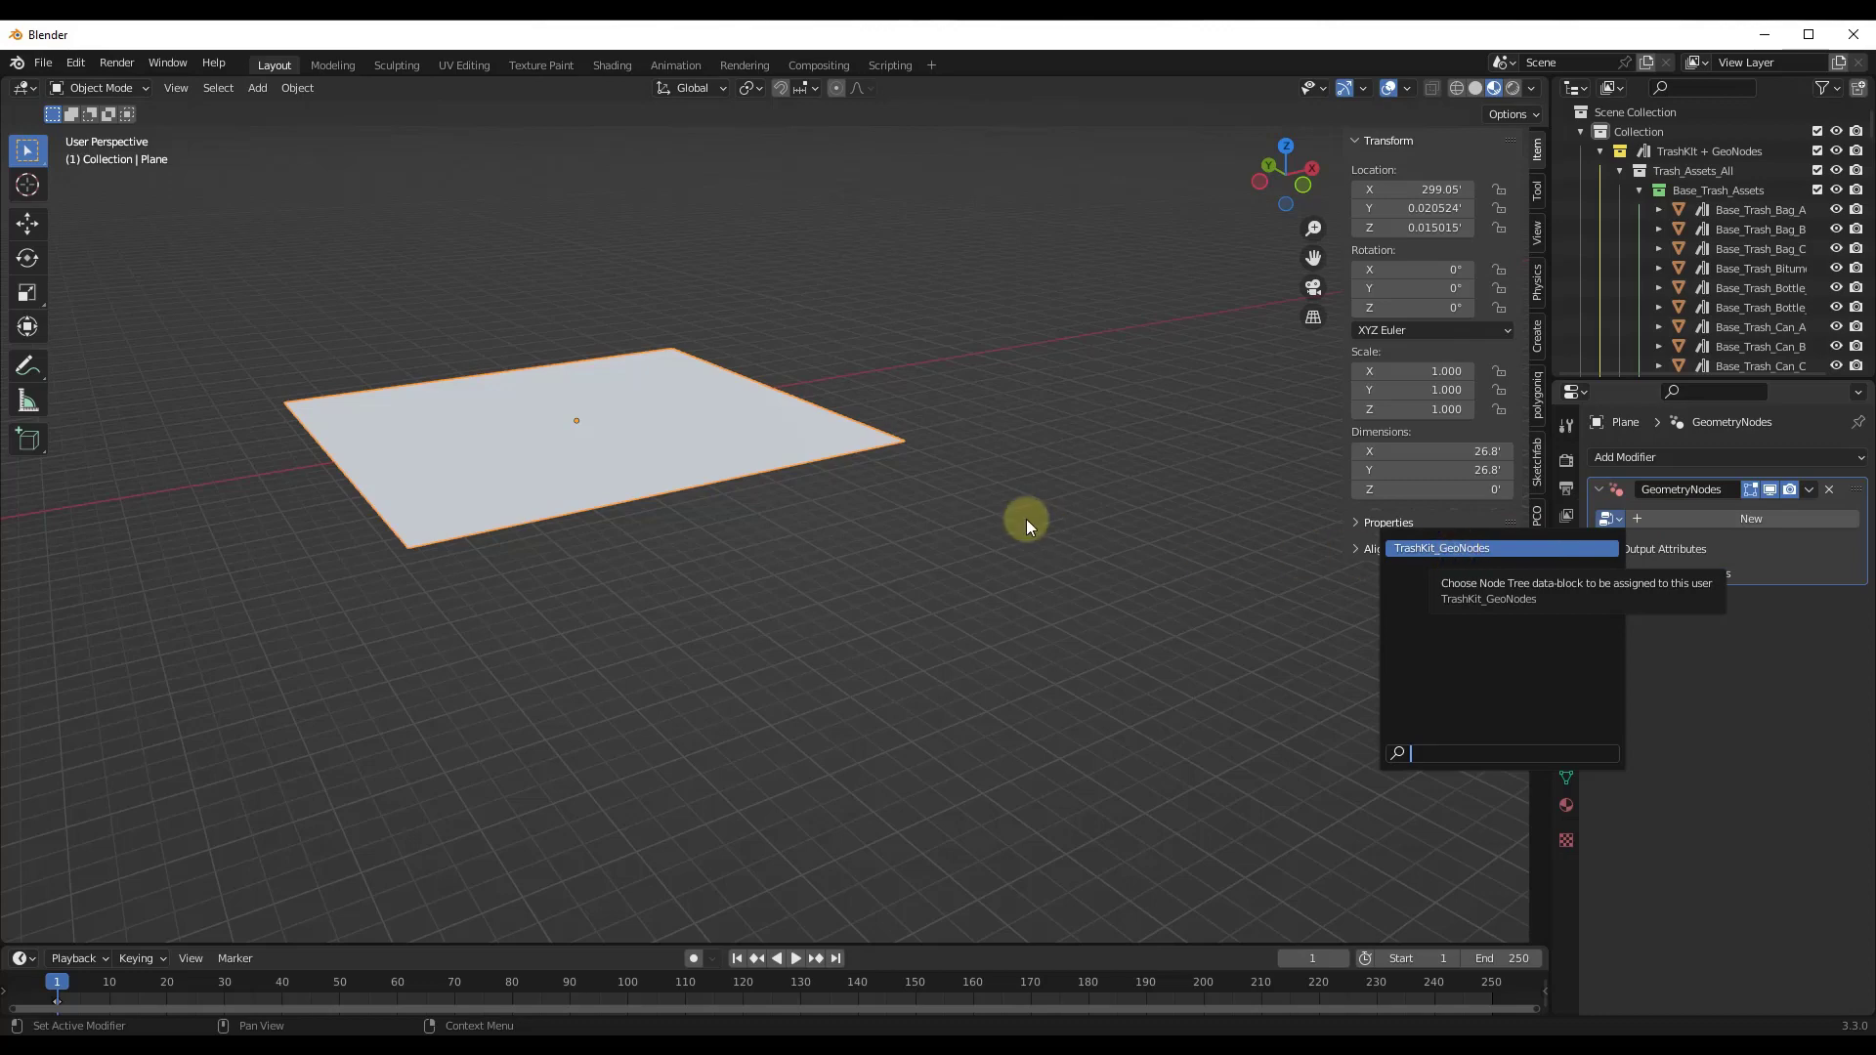
pyautogui.press('Return')
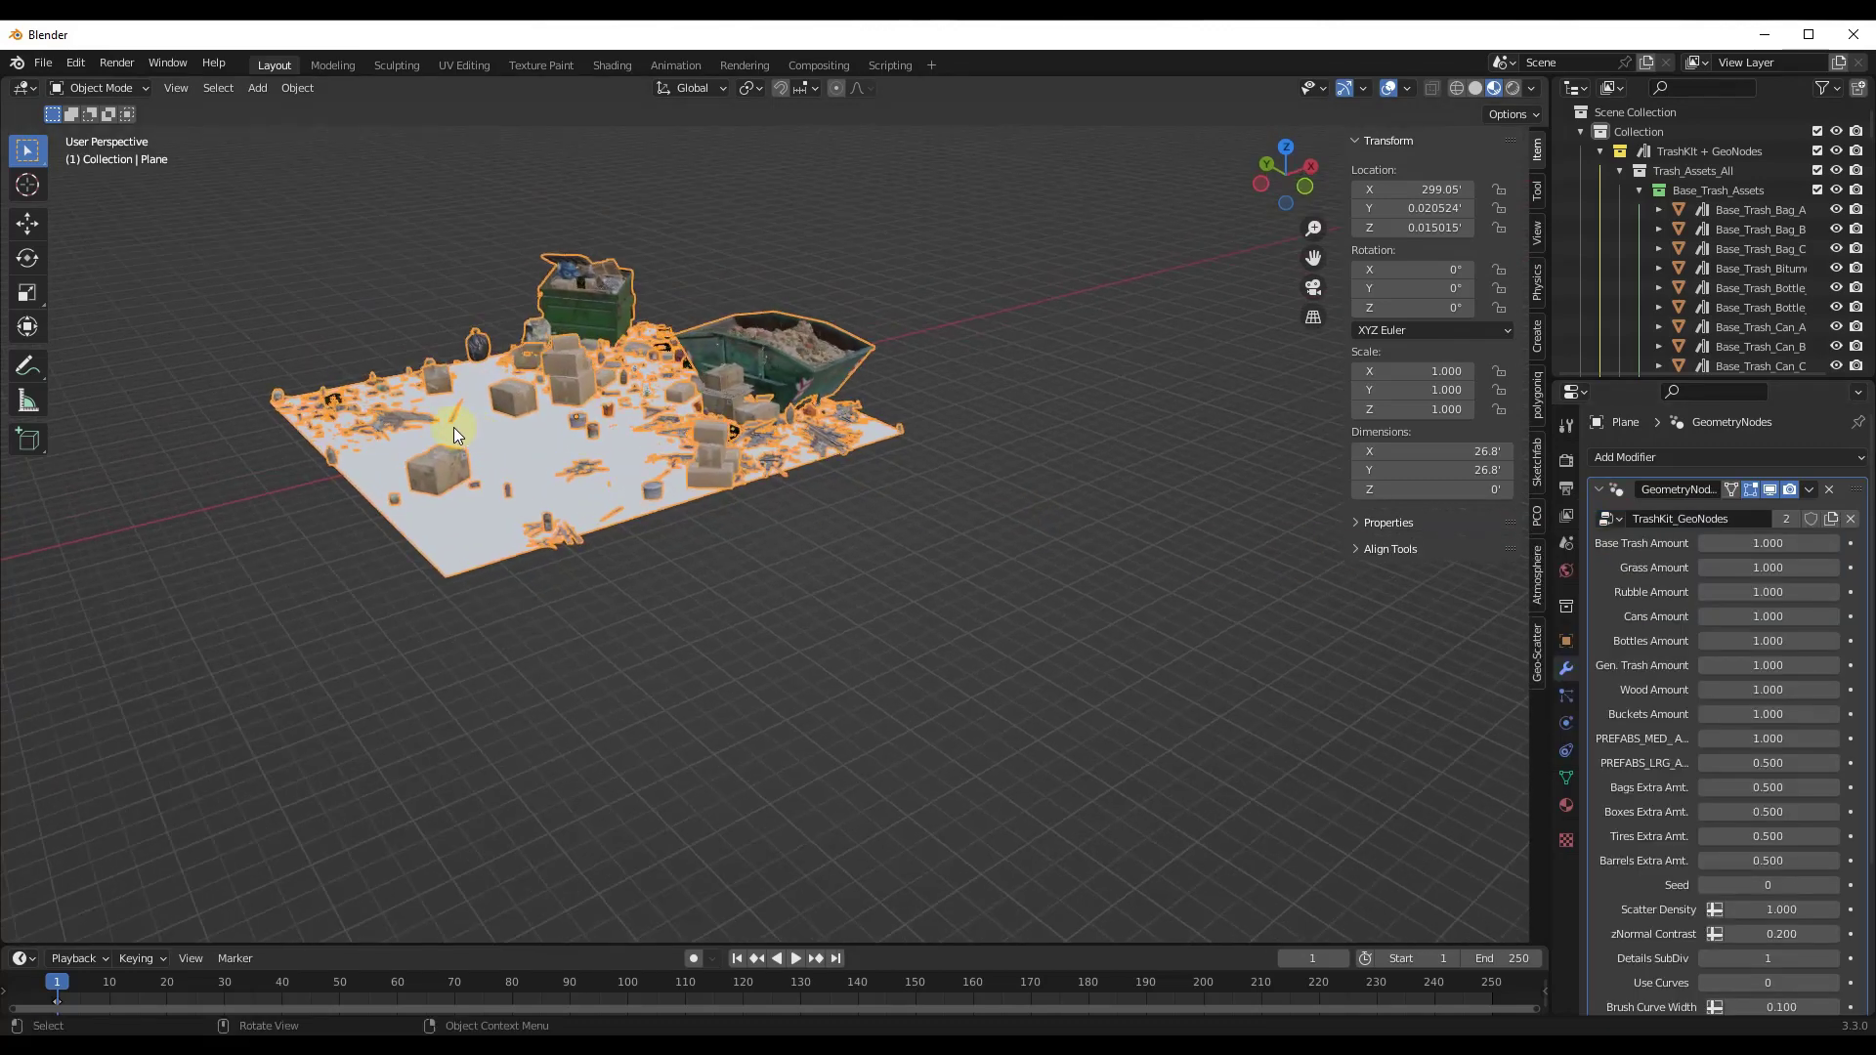
# Set Base Trash 5.69, Grass 8.28, Rubble 3.55, Cans 2.54, Wood 4.13 and Buckets 0.
pyautogui.scroll(-5, 465, 397)
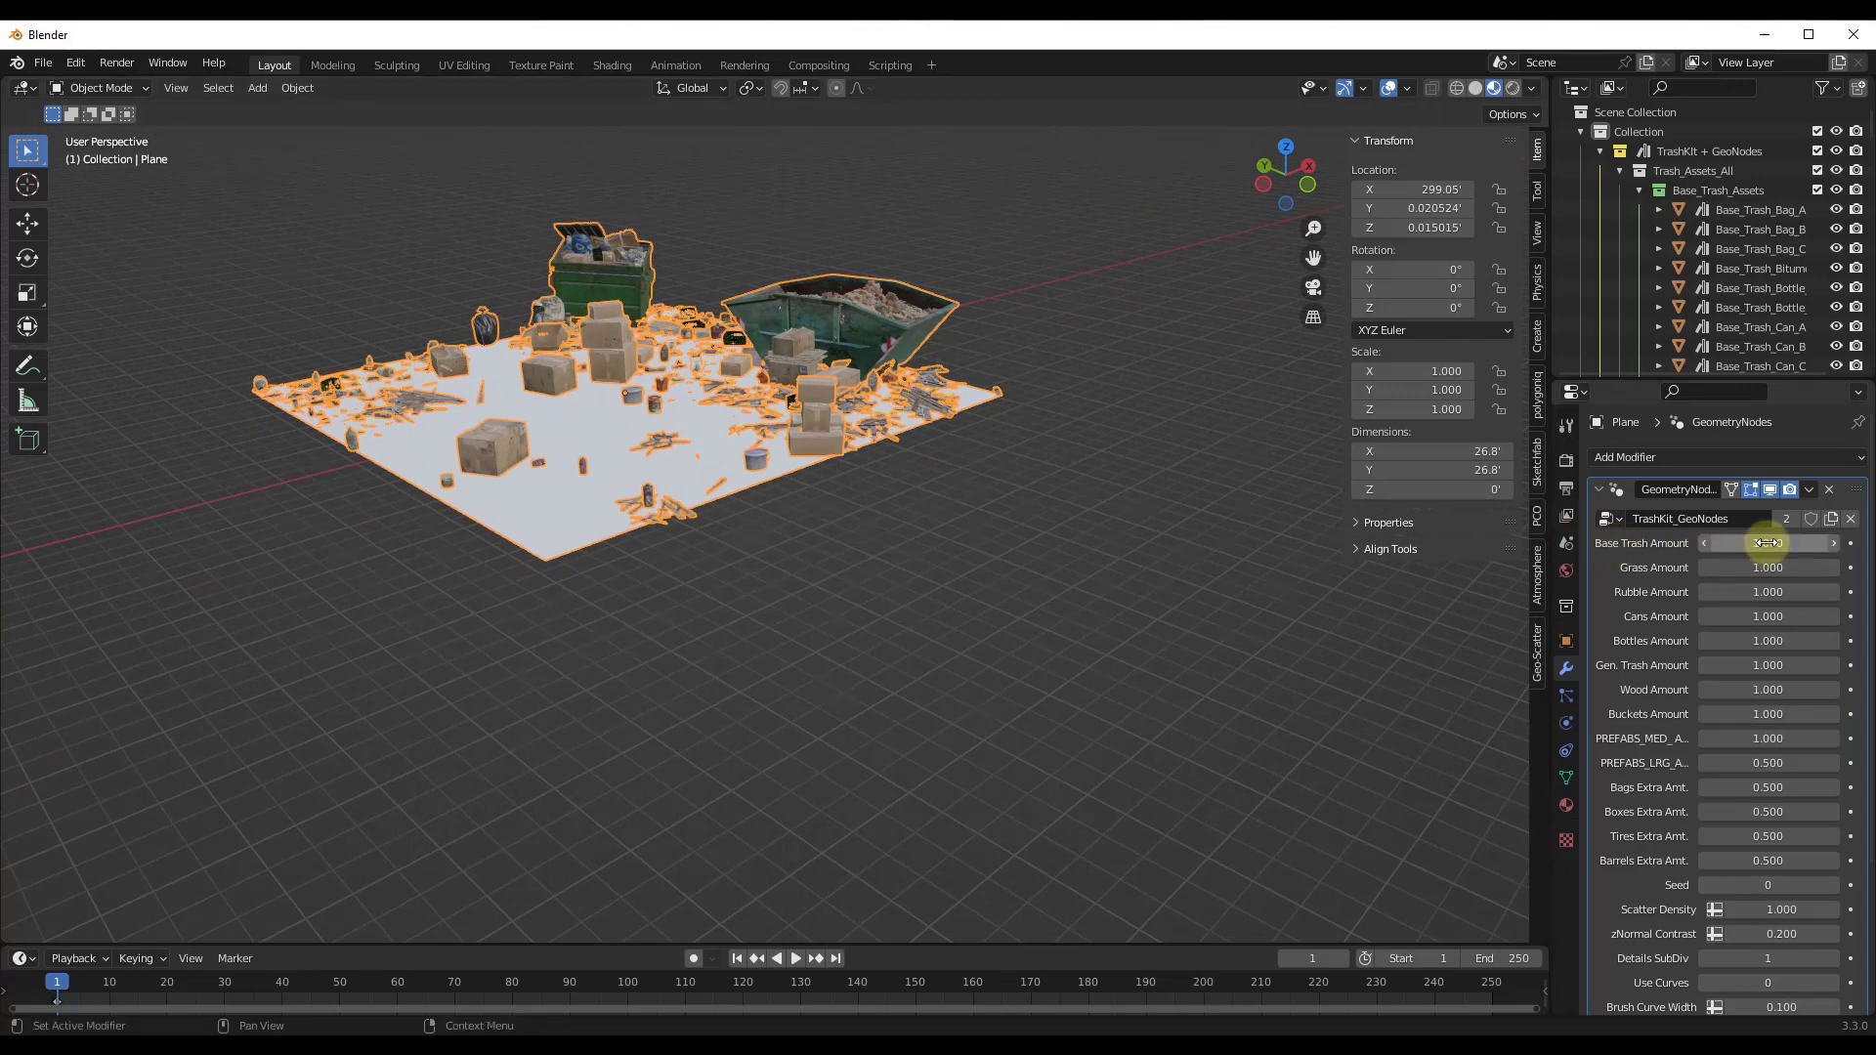
pyautogui.moveTo(1769, 543); pyautogui.dragTo(371, 525)
pyautogui.moveTo(1756, 565); pyautogui.dragTo(296, 554)
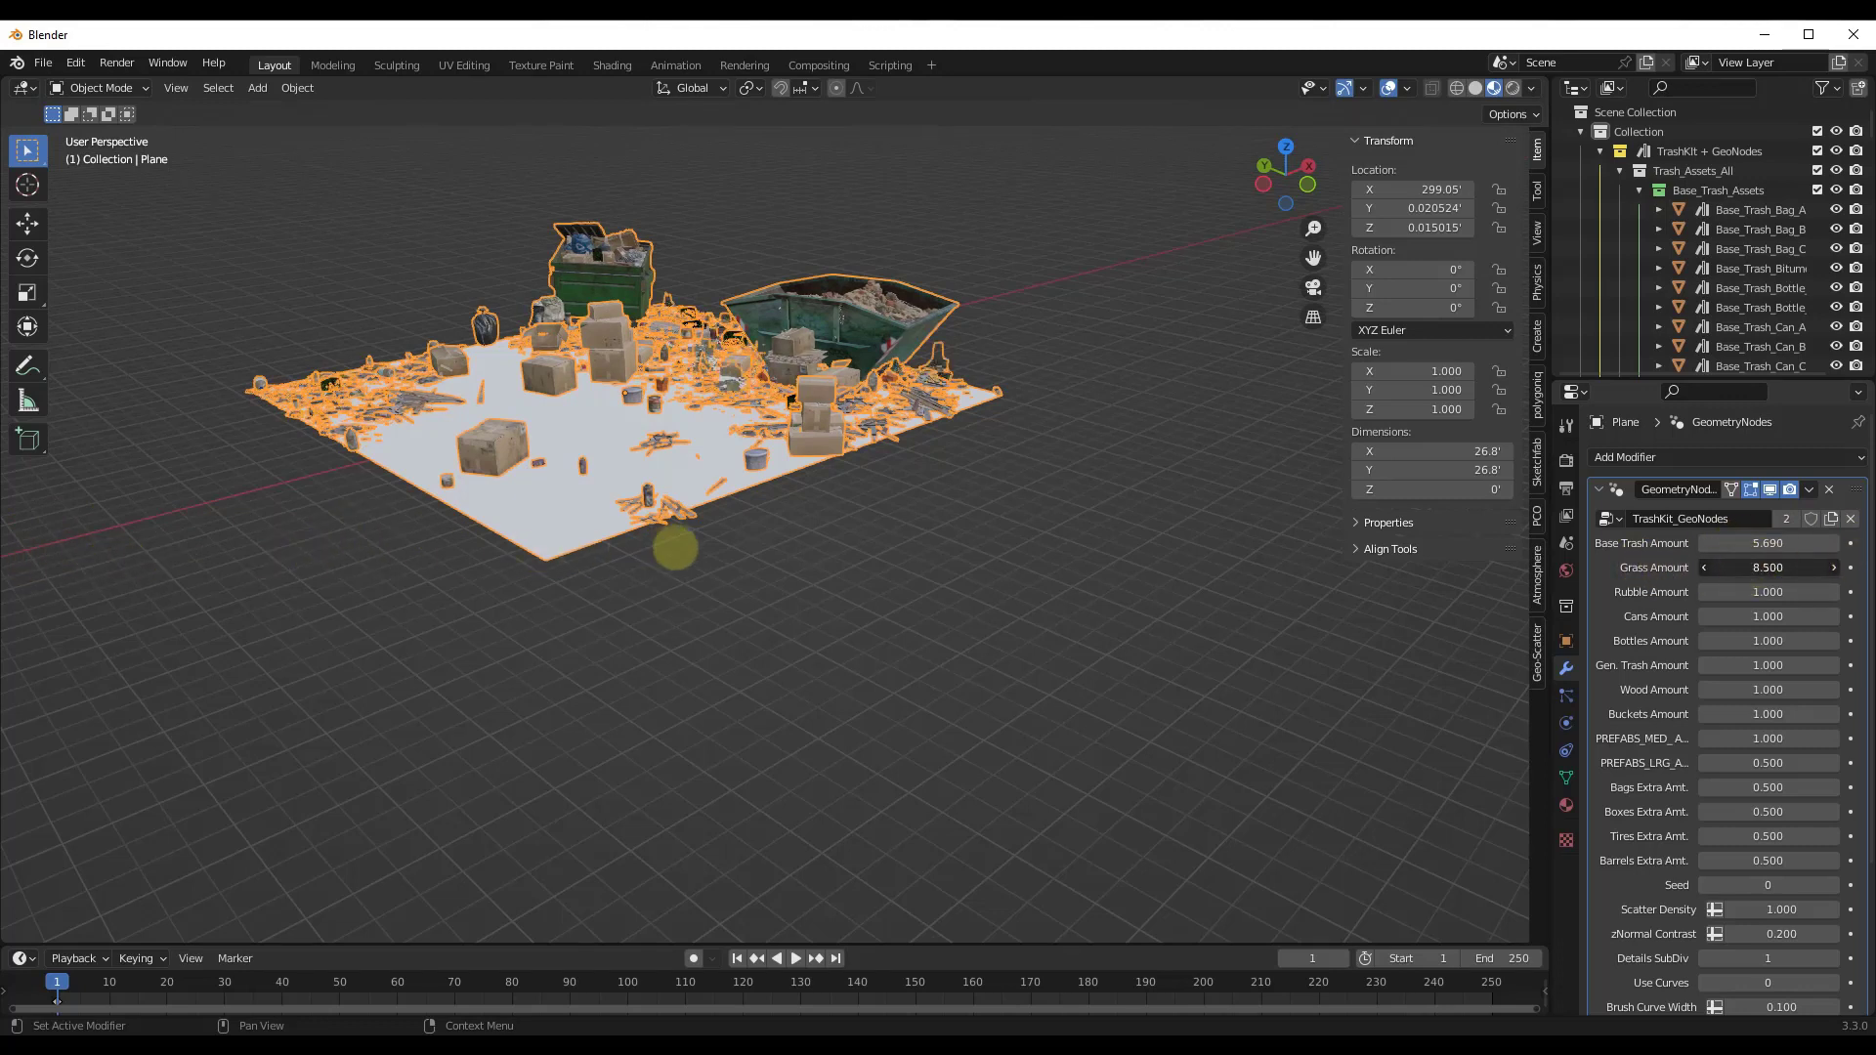
pyautogui.moveTo(576, 555); pyautogui.dragTo(548, 555)
pyautogui.moveTo(1700, 593); pyautogui.dragTo(625, 461)
pyautogui.scroll(3, 624, 469)
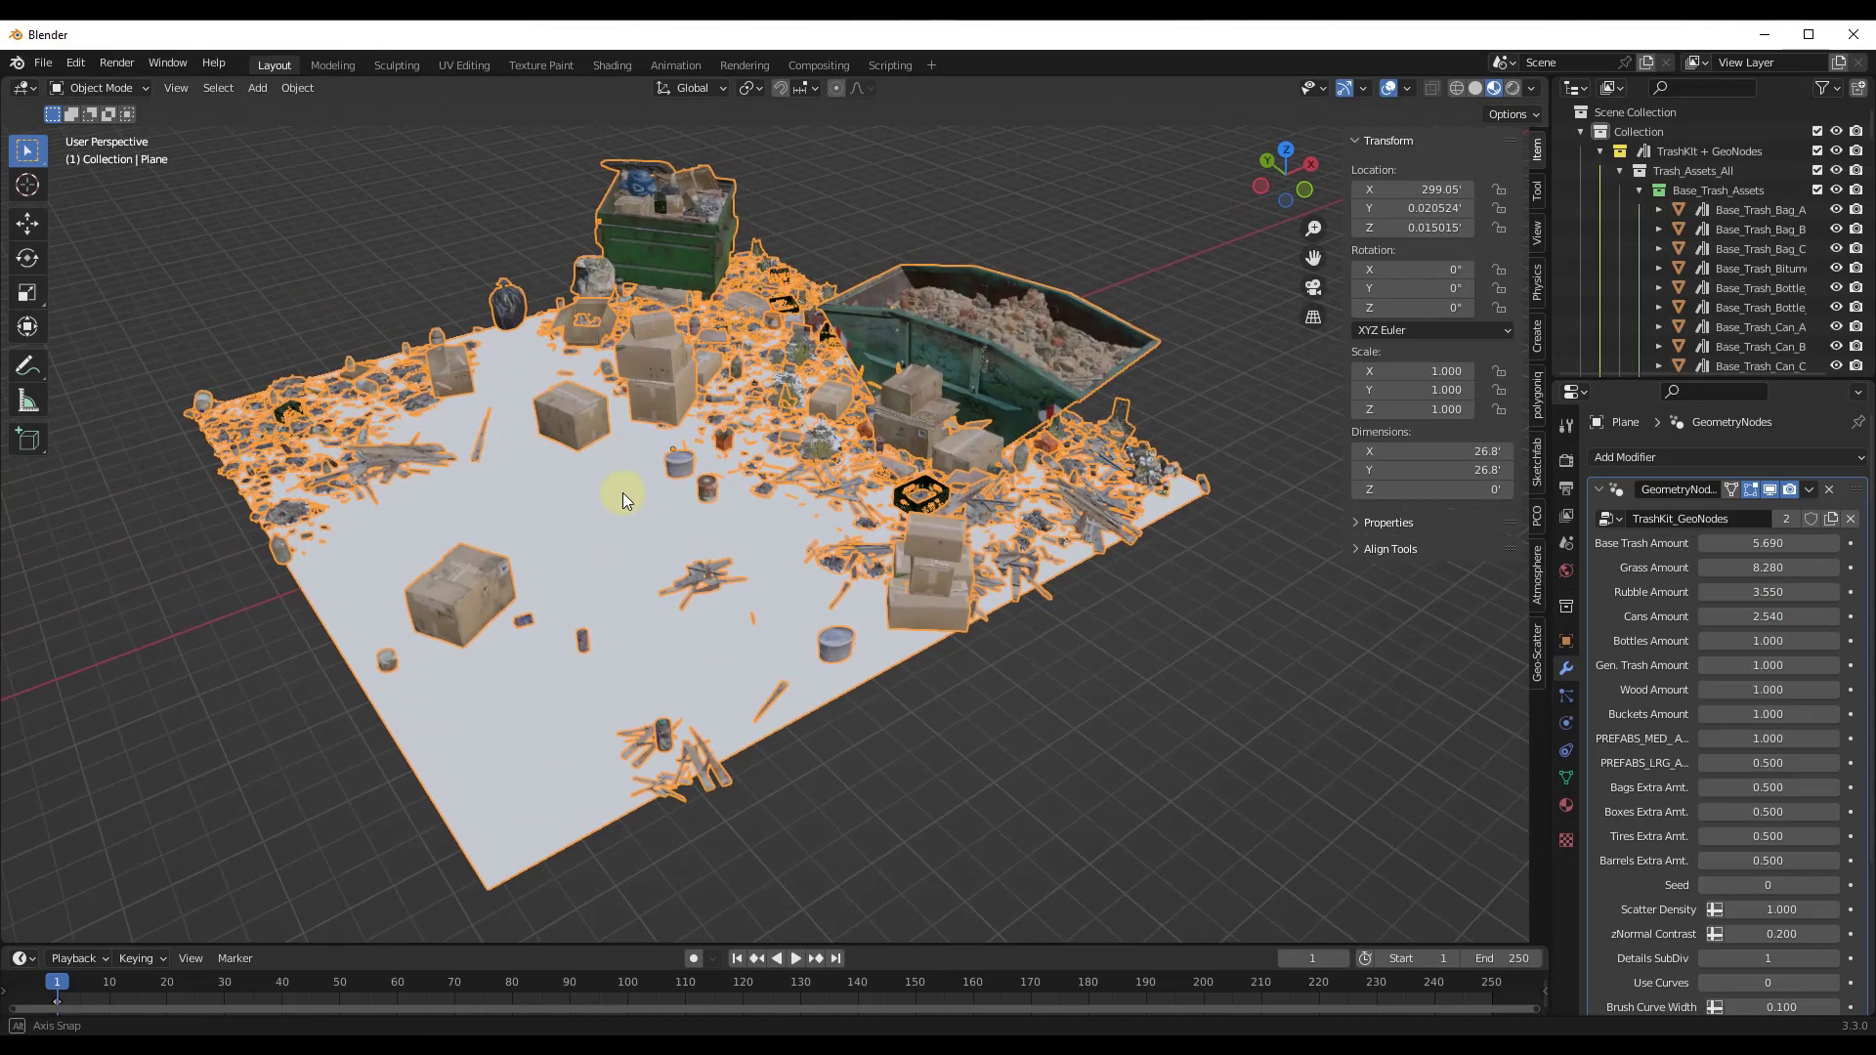
pyautogui.moveTo(1760, 617); pyautogui.dragTo(1838, 617)
pyautogui.moveTo(1762, 690); pyautogui.dragTo(220, 700)
pyautogui.moveTo(1769, 713); pyautogui.dragTo(1808, 714)
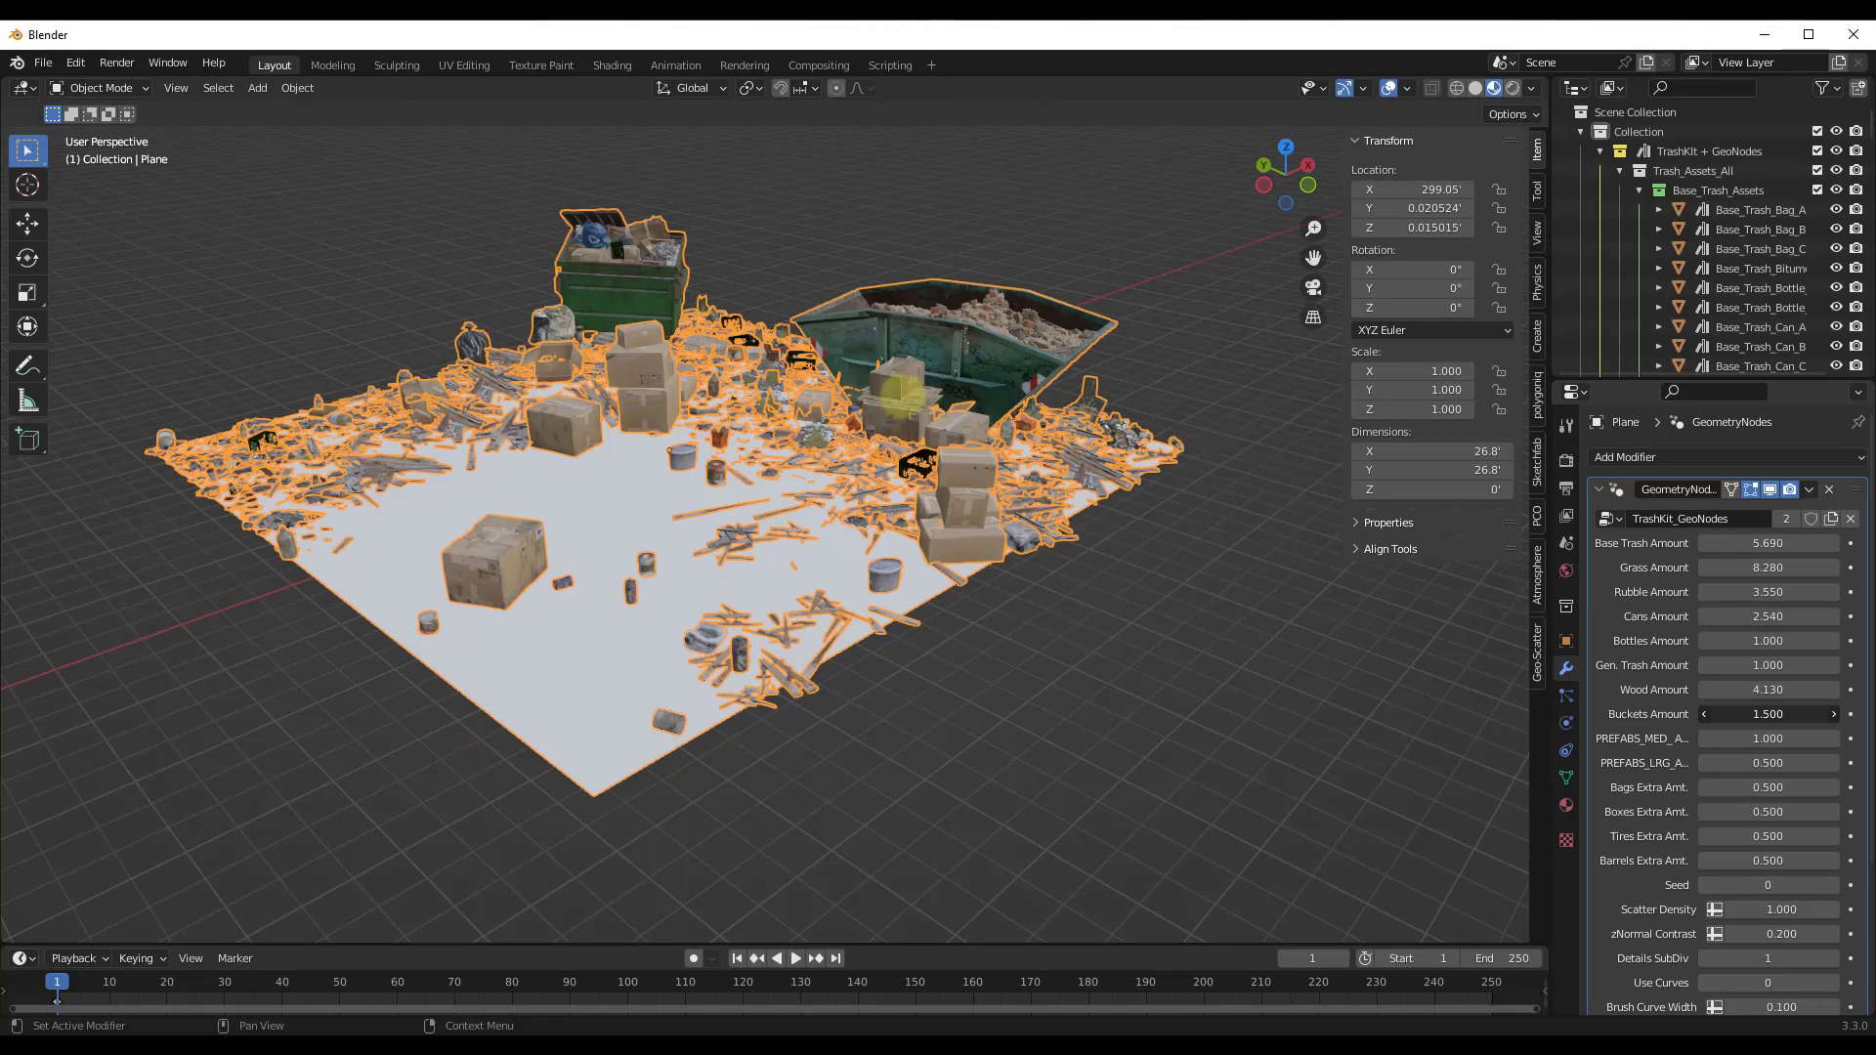
pyautogui.moveTo(1769, 714); pyautogui.dragTo(1642, 714)
pyautogui.scroll(-5, 1637, 737)
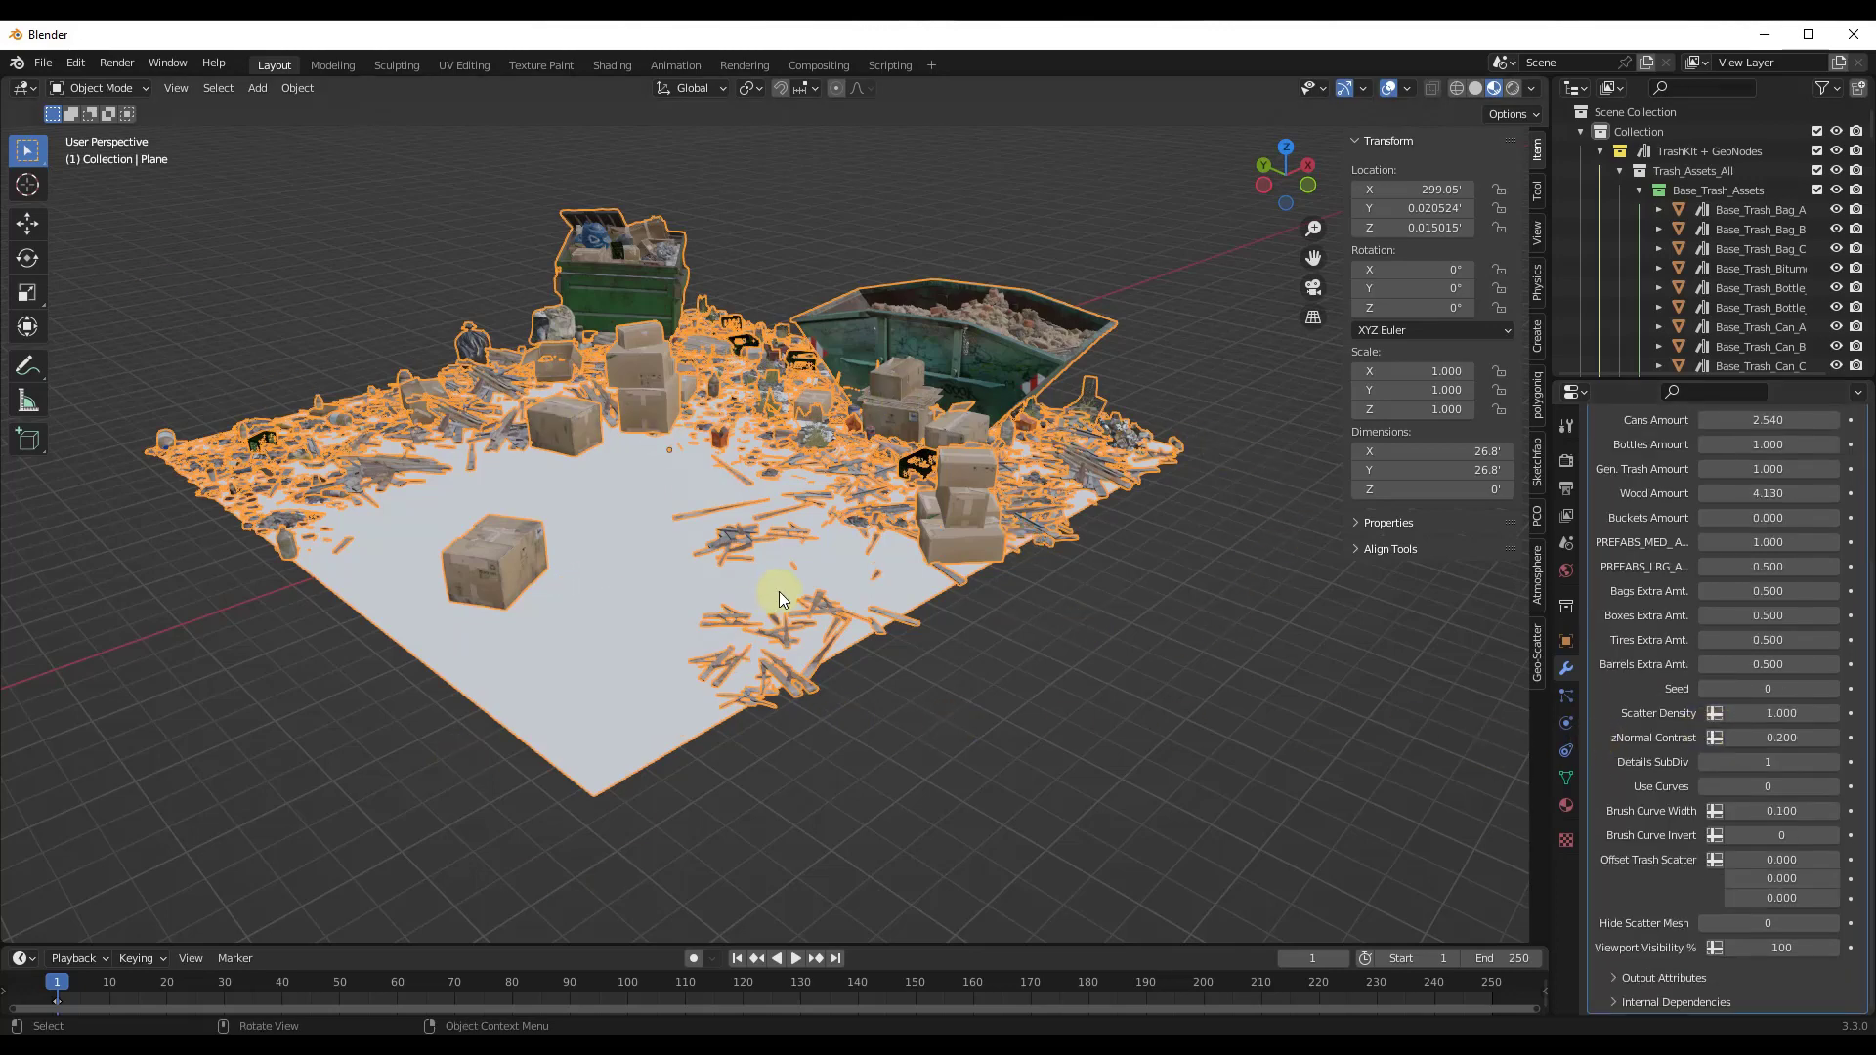
# Set Seed 1, Details SubDiv 2, Scatter Density 1.520 and zNormal Contrast 0.460.
pyautogui.moveTo(1759, 689); pyautogui.dragTo(1788, 716)
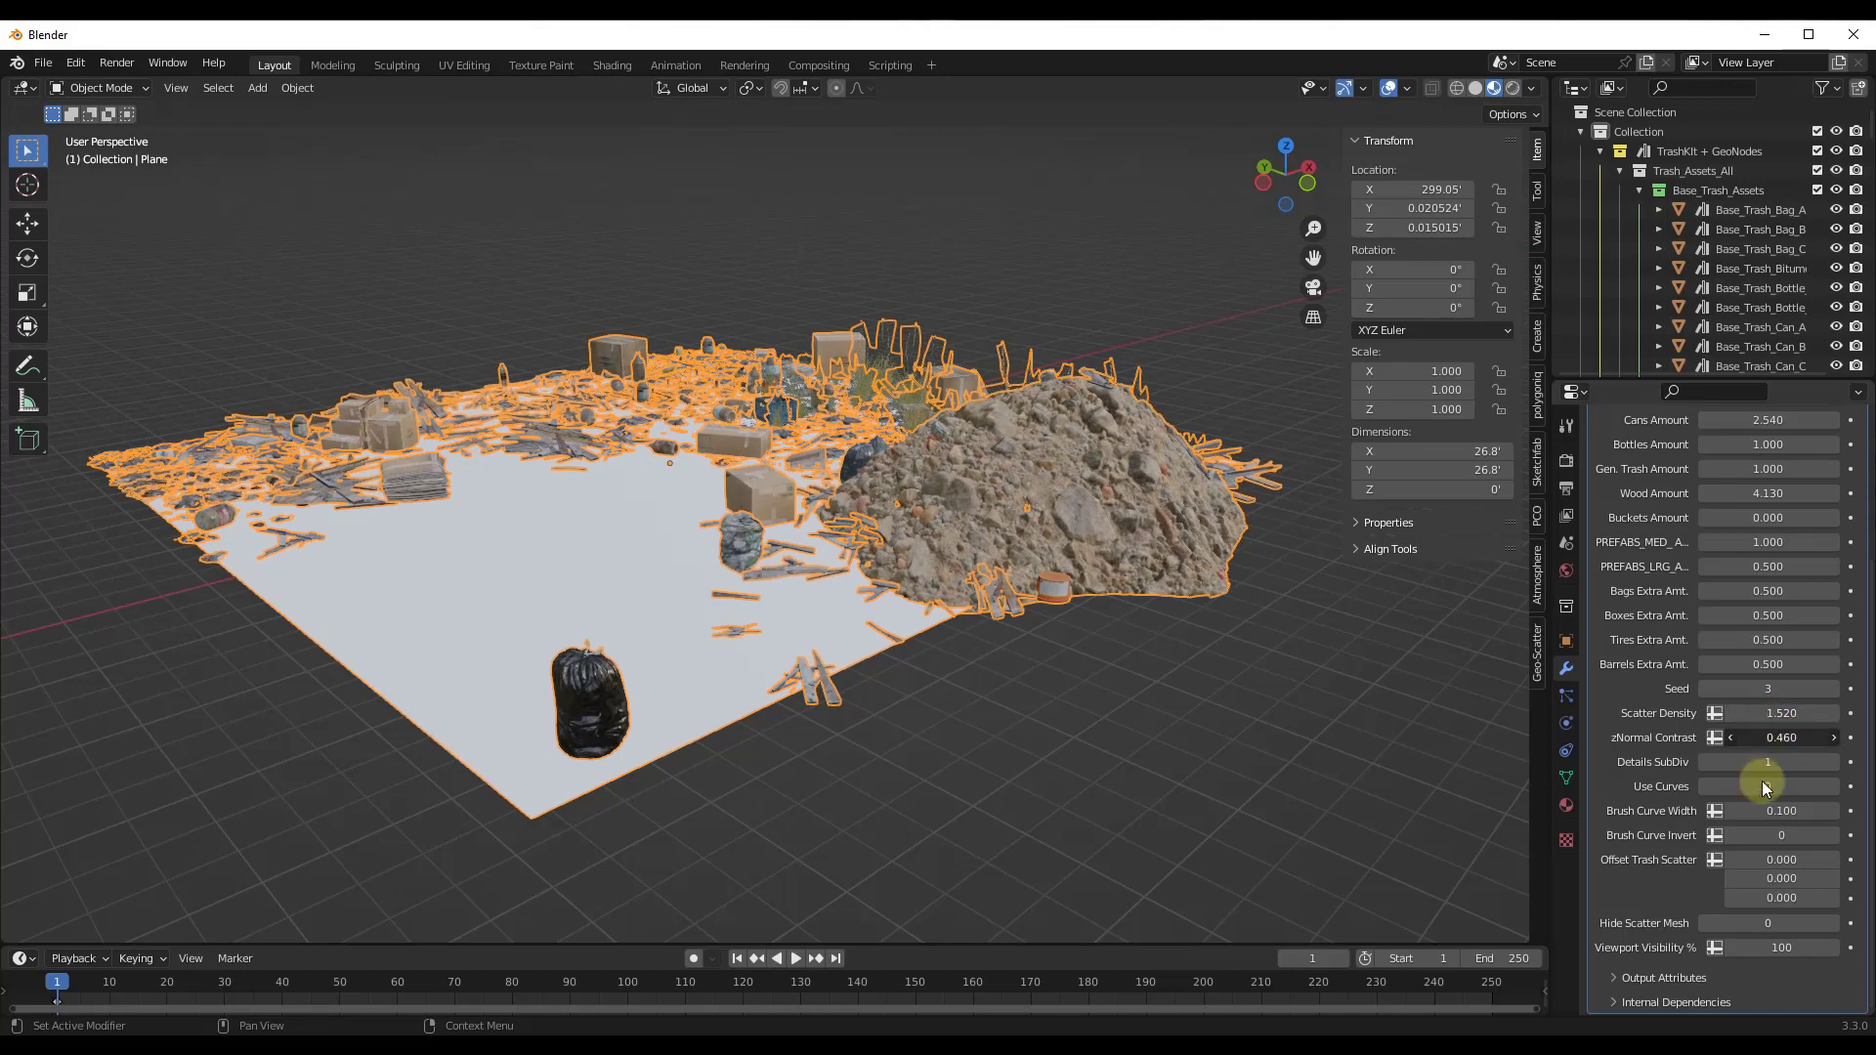
pyautogui.moveTo(1757, 761); pyautogui.dragTo(1785, 761)
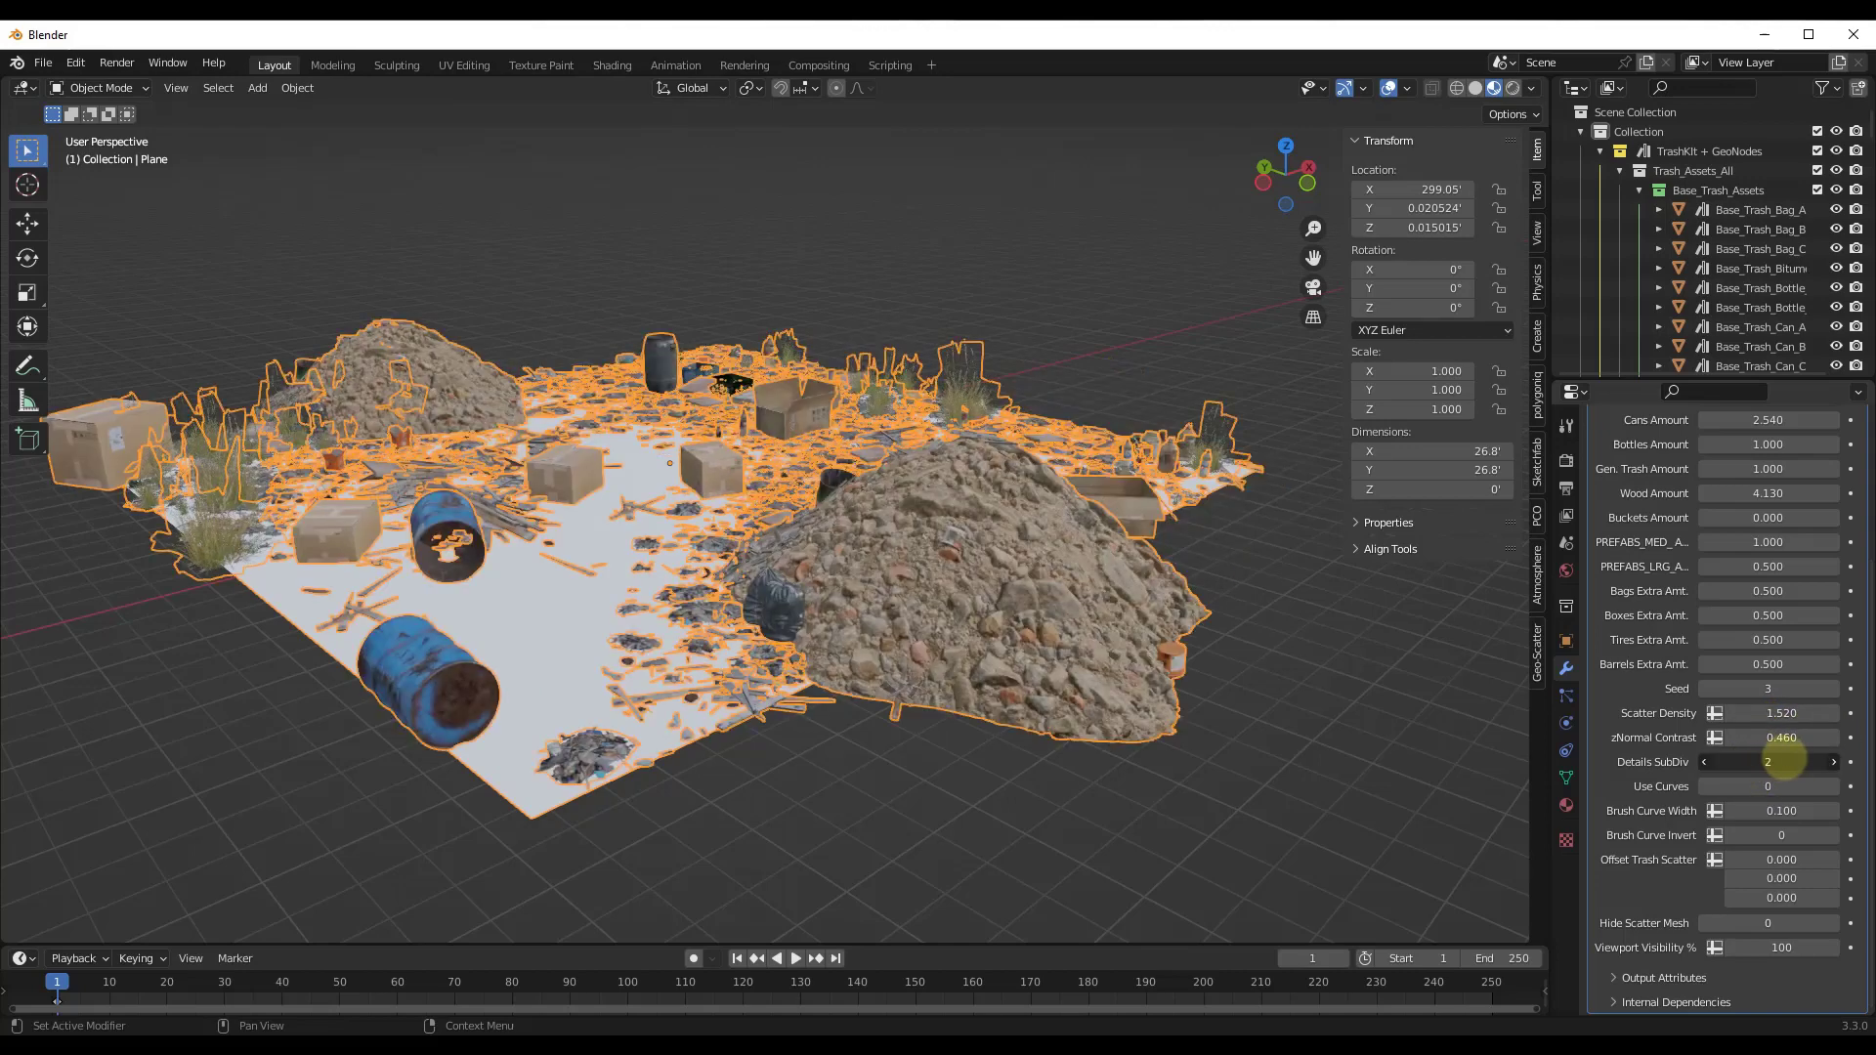
pyautogui.moveTo(704, 469); pyautogui.dragTo(660, 496, button='middle')
pyautogui.moveTo(1773, 690)
pyautogui.mouseDown()
pyautogui.moveTo(1796, 691)
pyautogui.moveTo(1771, 689)
pyautogui.mouseUp()
pyautogui.moveTo(856, 487); pyautogui.dragTo(800, 496, button='middle')
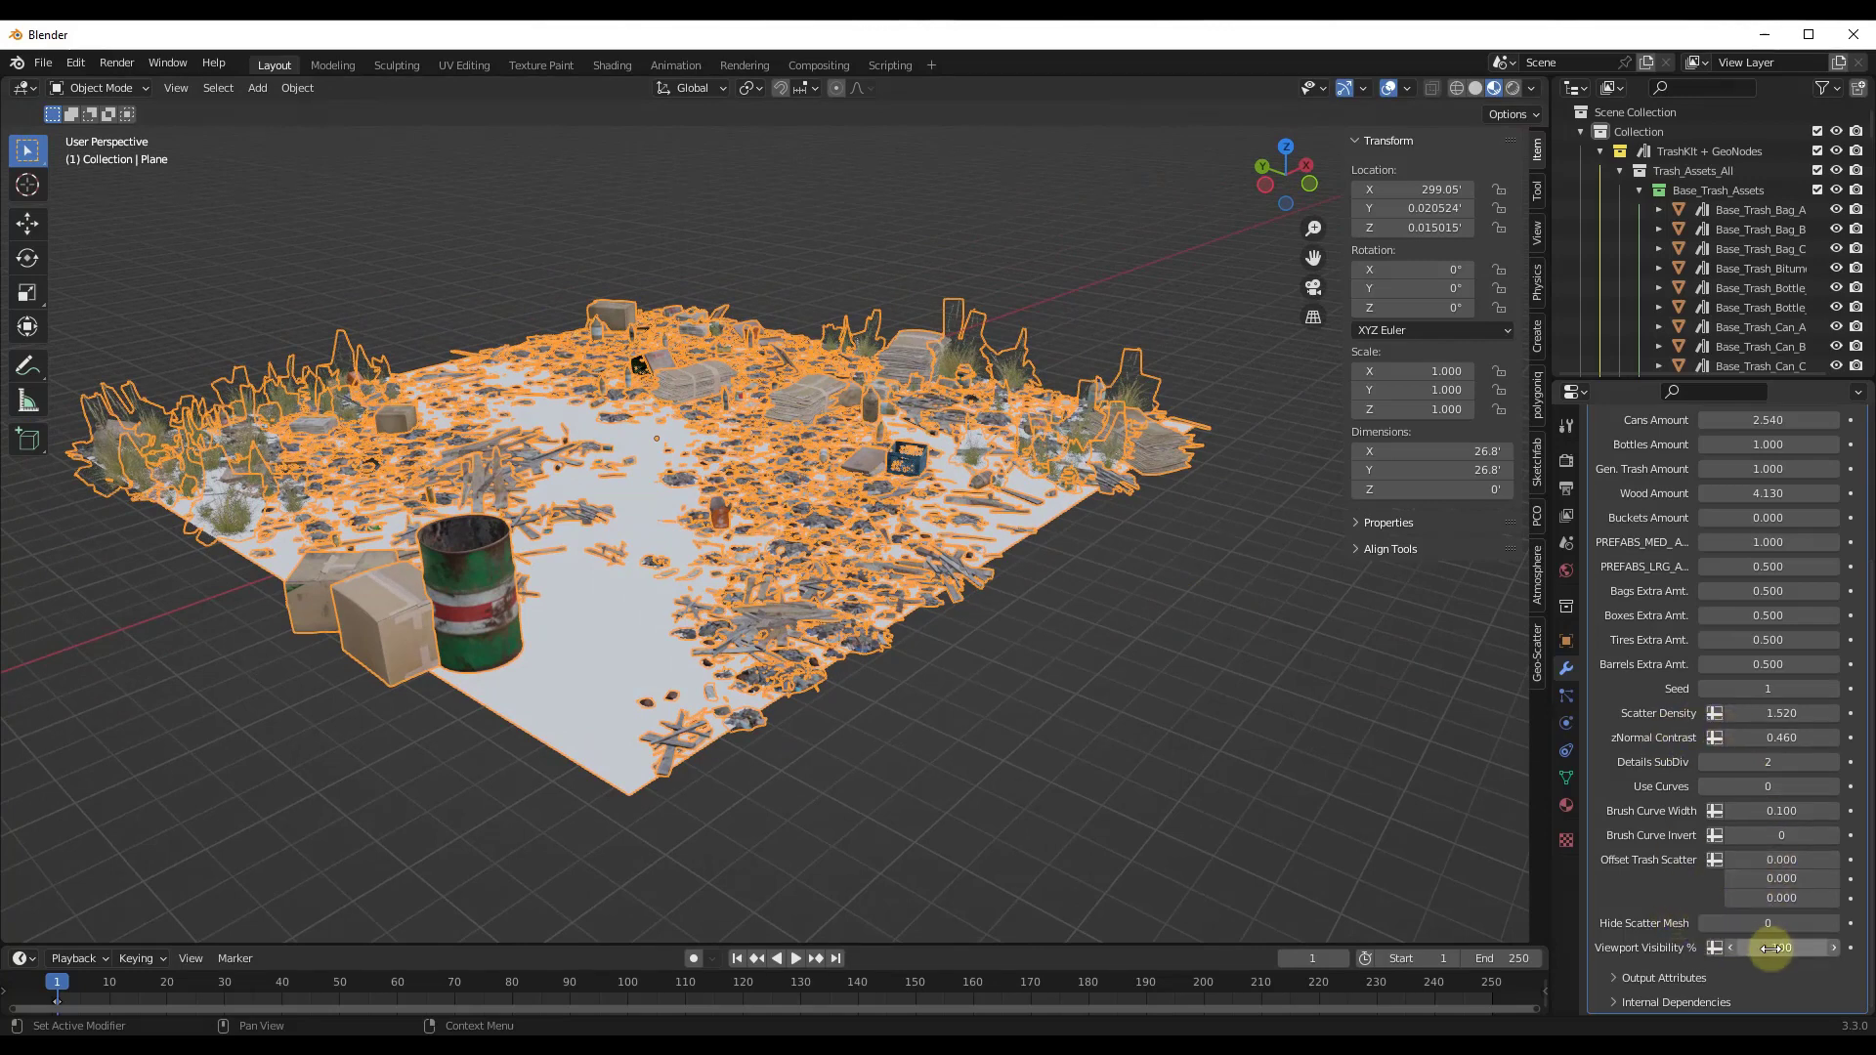
pyautogui.moveTo(1789, 950); pyautogui.dragTo(1405, 789)
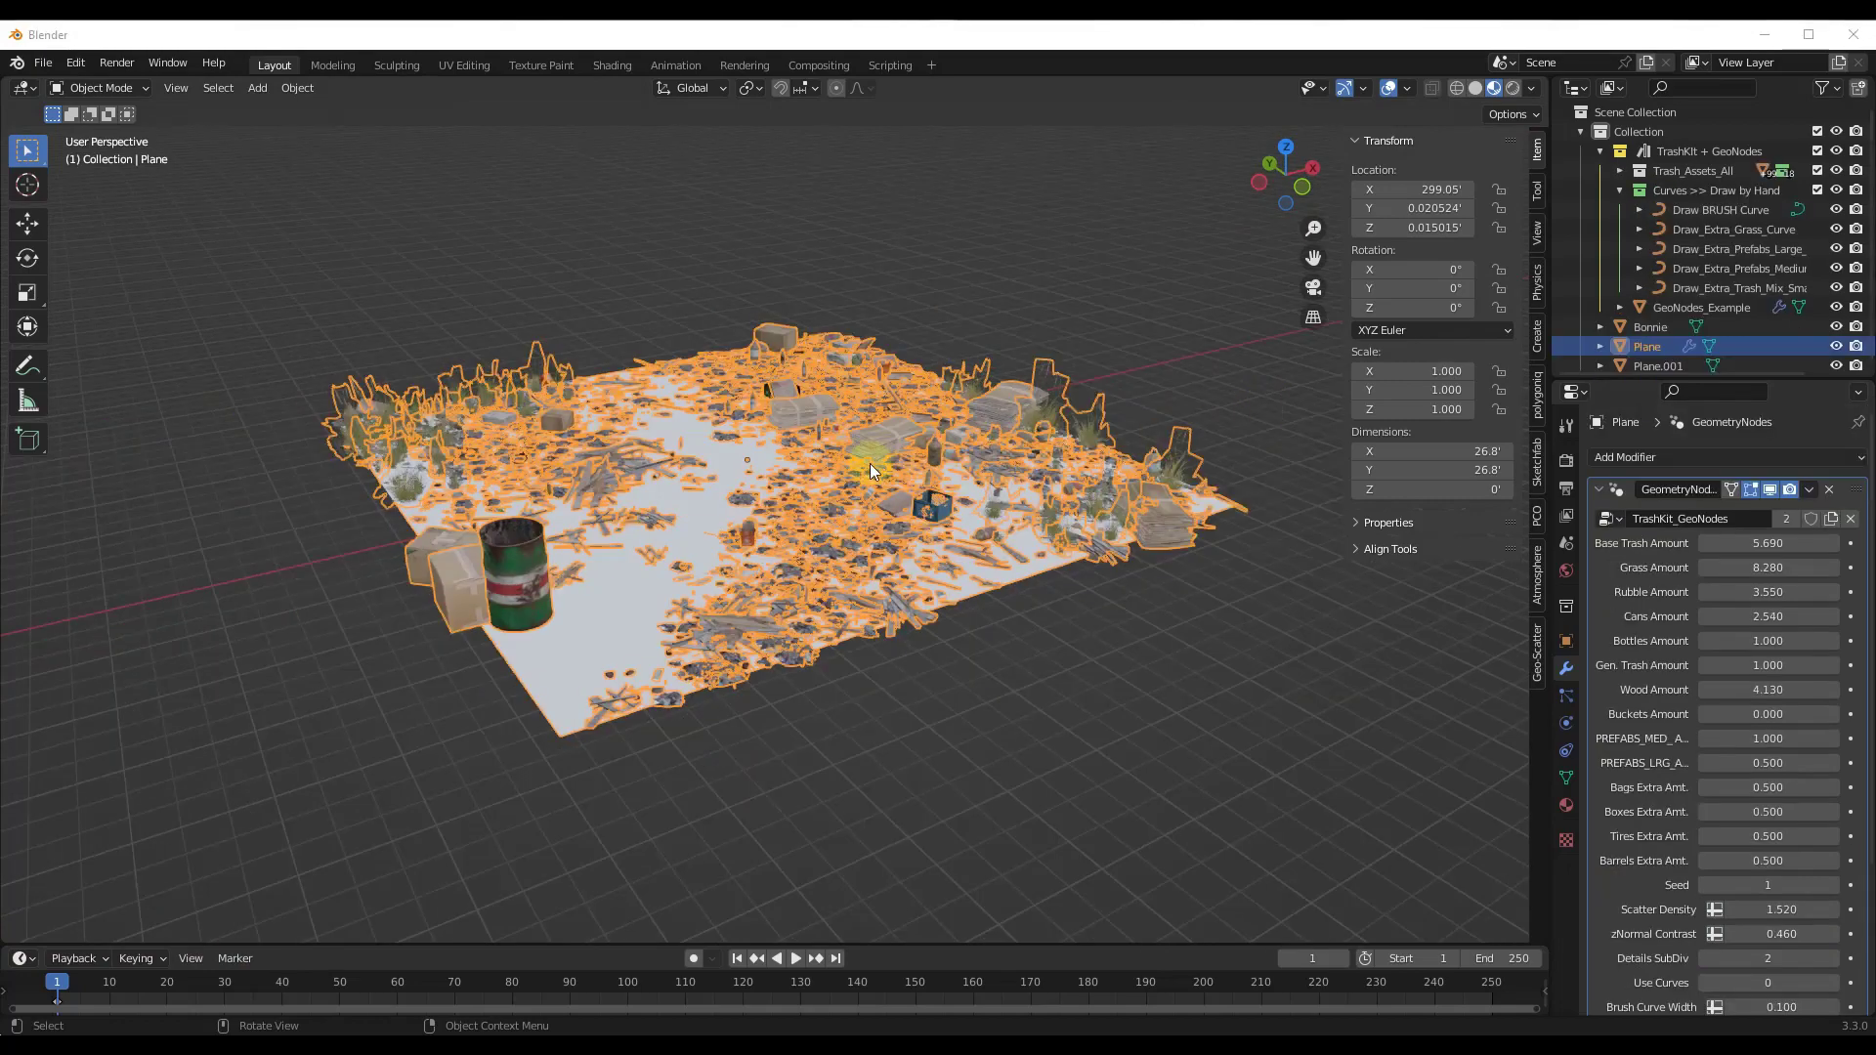
# Inspect the scatter from a flatter angle, then switch Use Curves to 1.
pyautogui.moveTo(870, 463); pyautogui.dragTo(749, 449, button='middle')
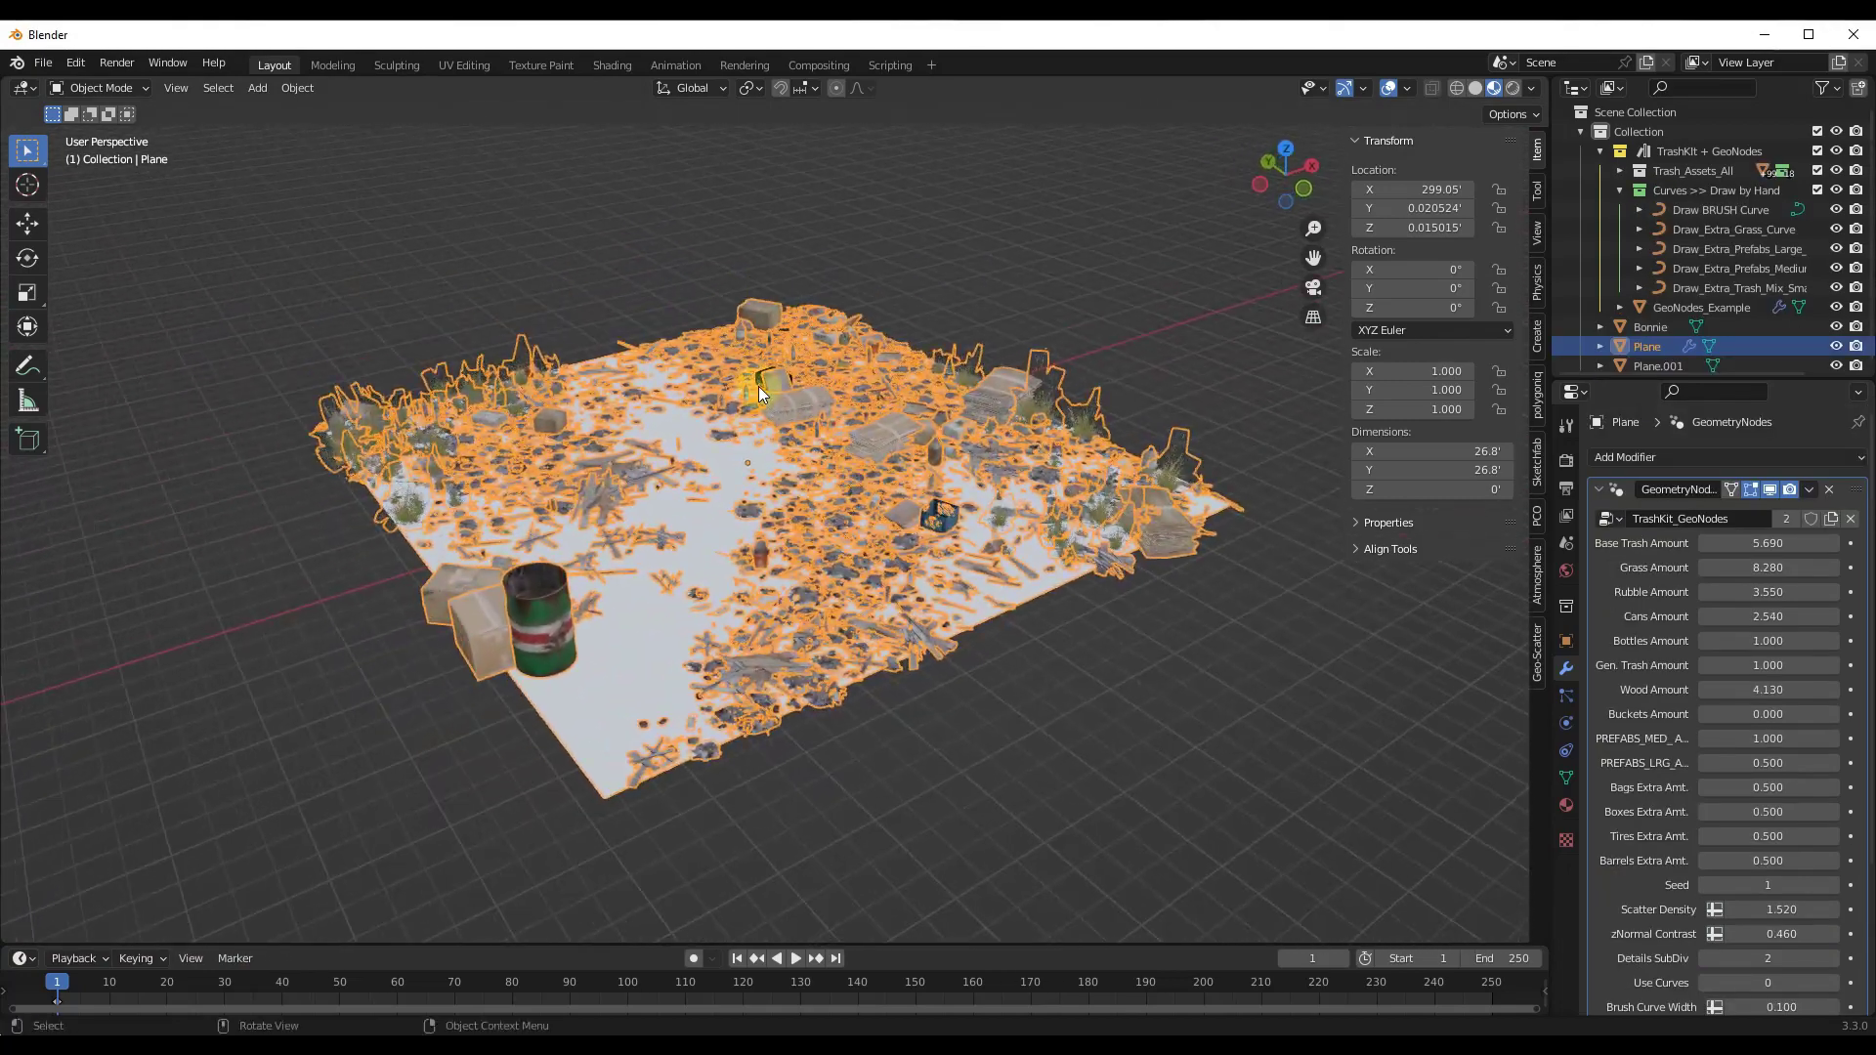
pyautogui.scroll(-2, 911, 457)
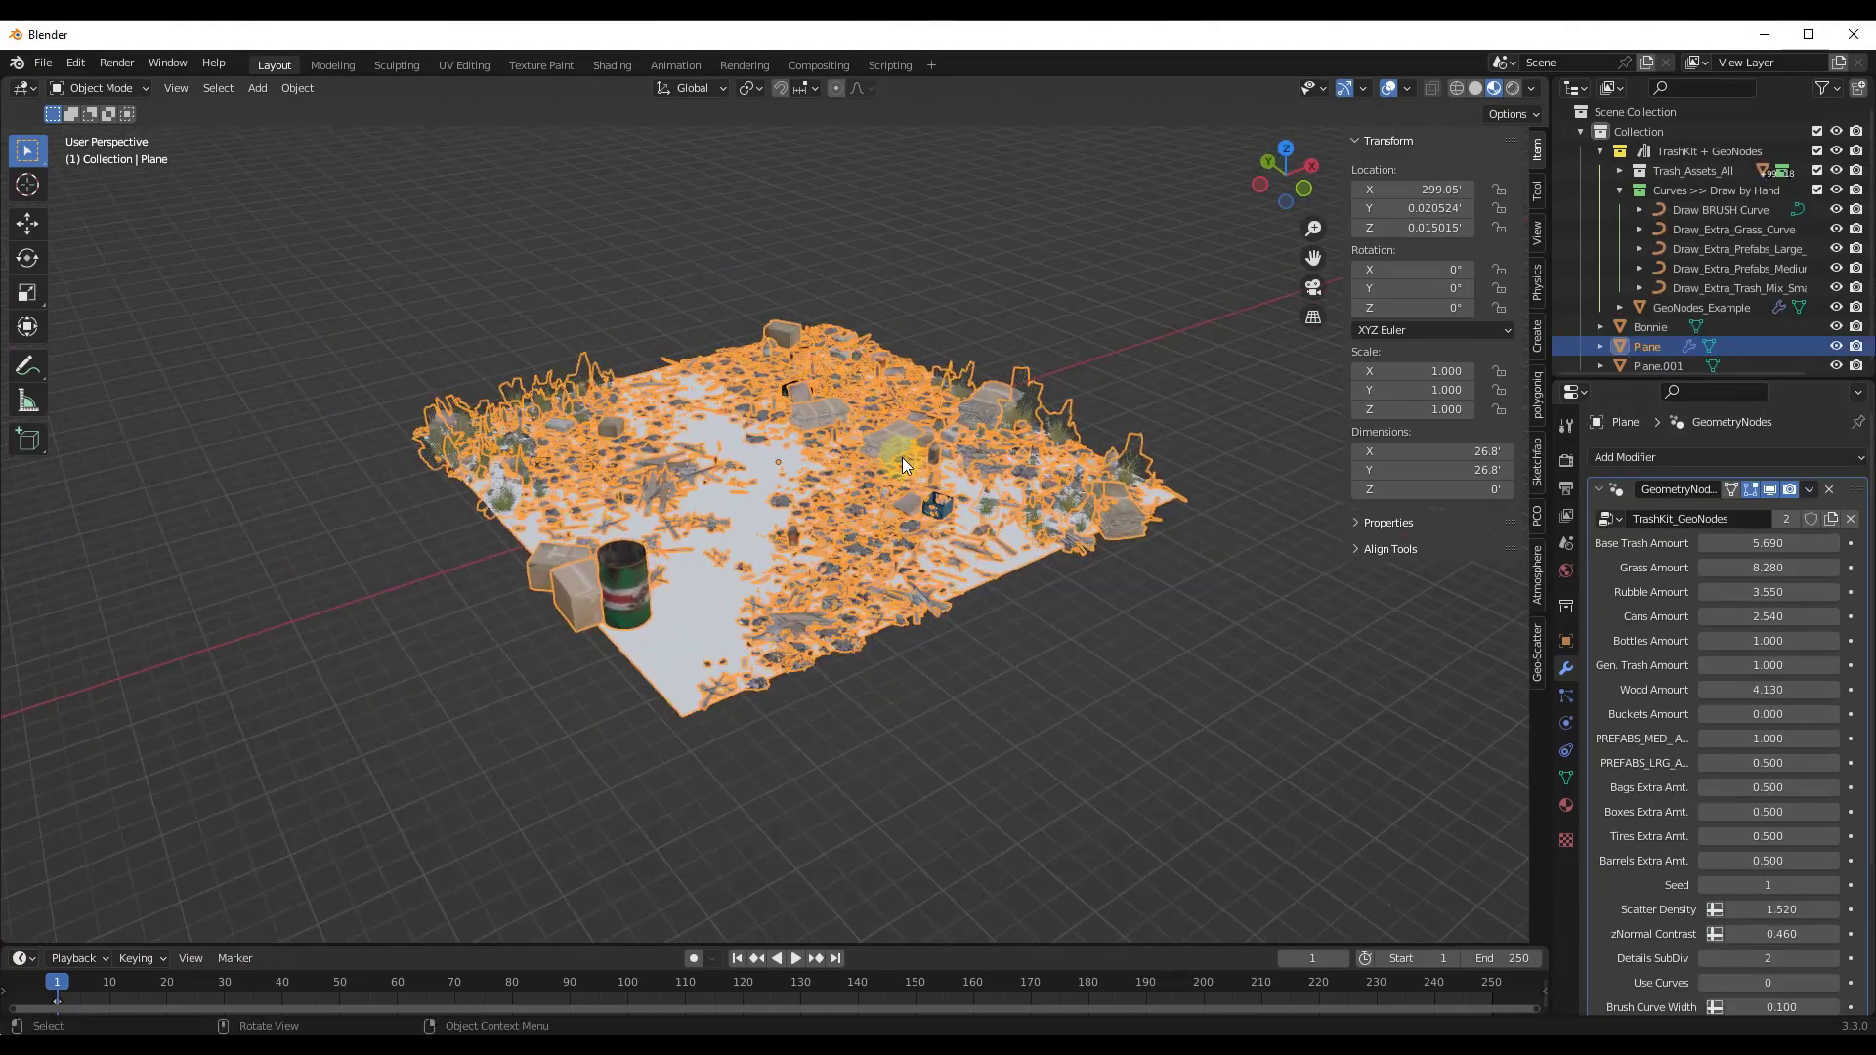
pyautogui.moveTo(901, 455)
pyautogui.mouseDown(button='middle')
pyautogui.moveTo(889, 444)
pyautogui.moveTo(936, 453)
pyautogui.mouseUp(button='middle')
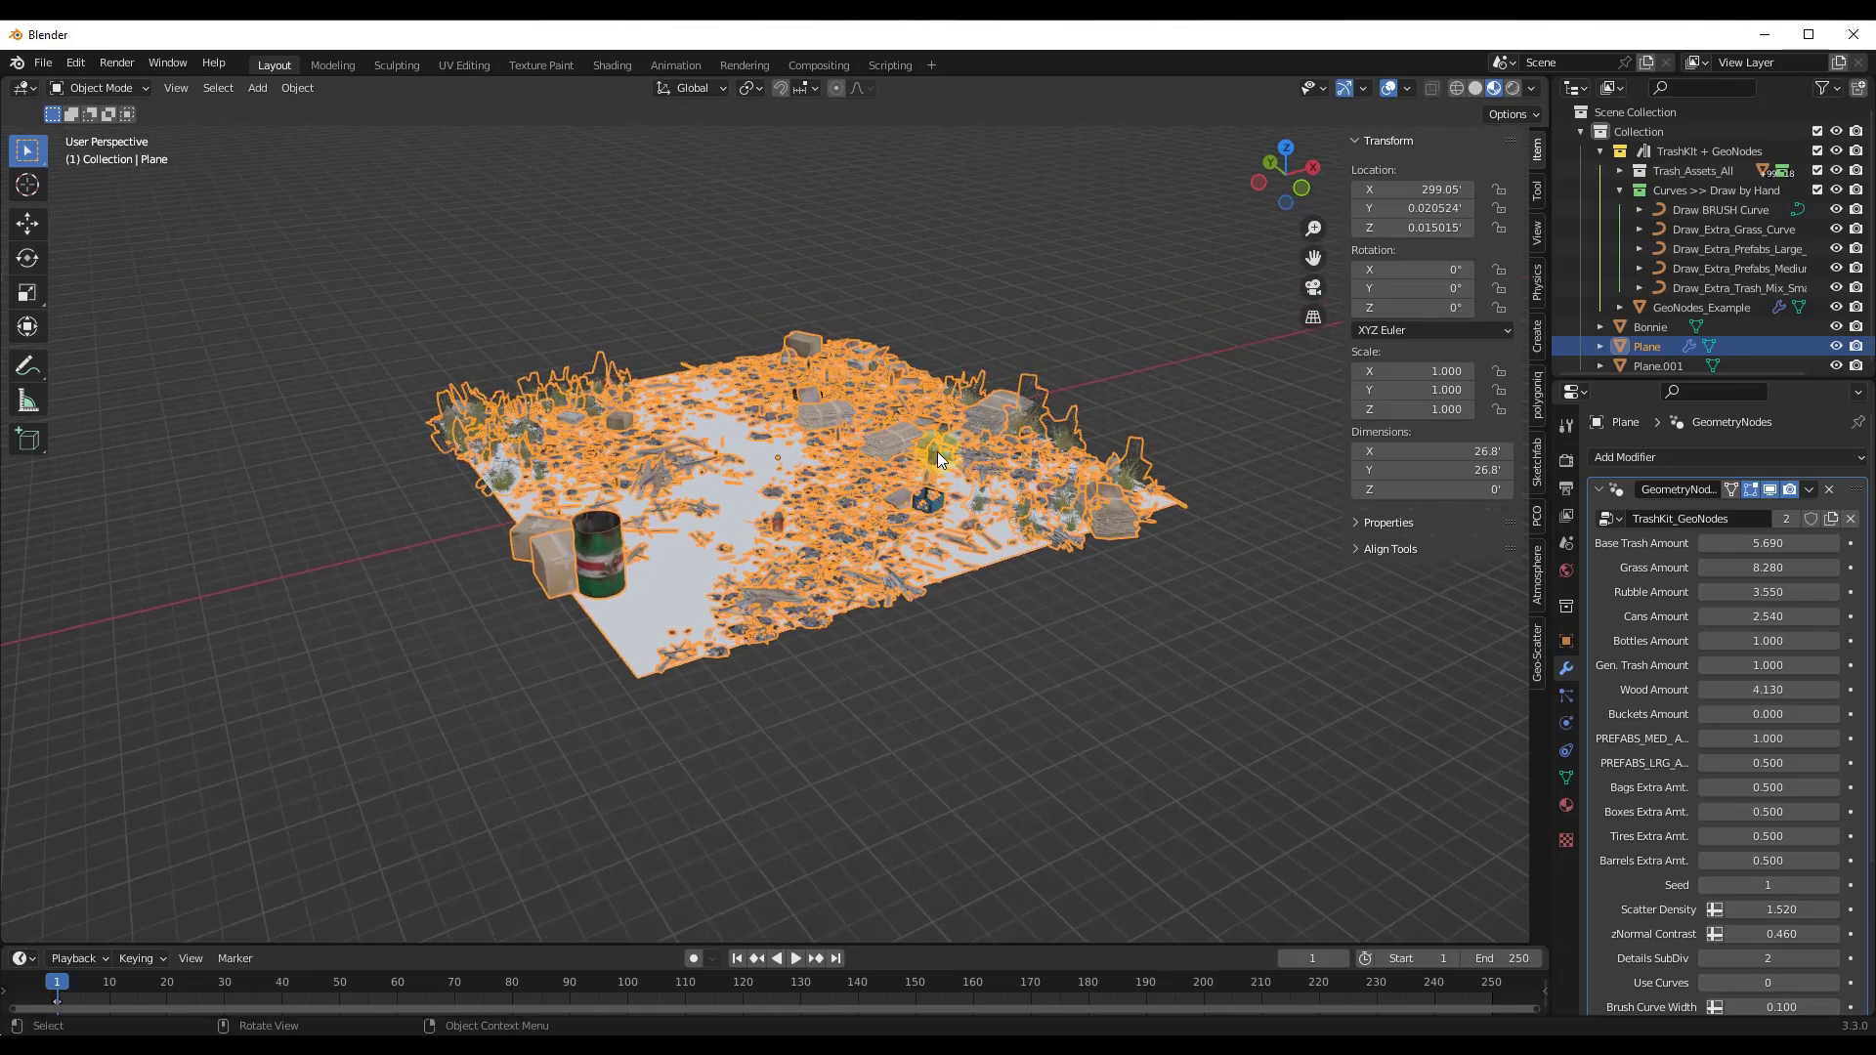
pyautogui.scroll(4, 865, 449)
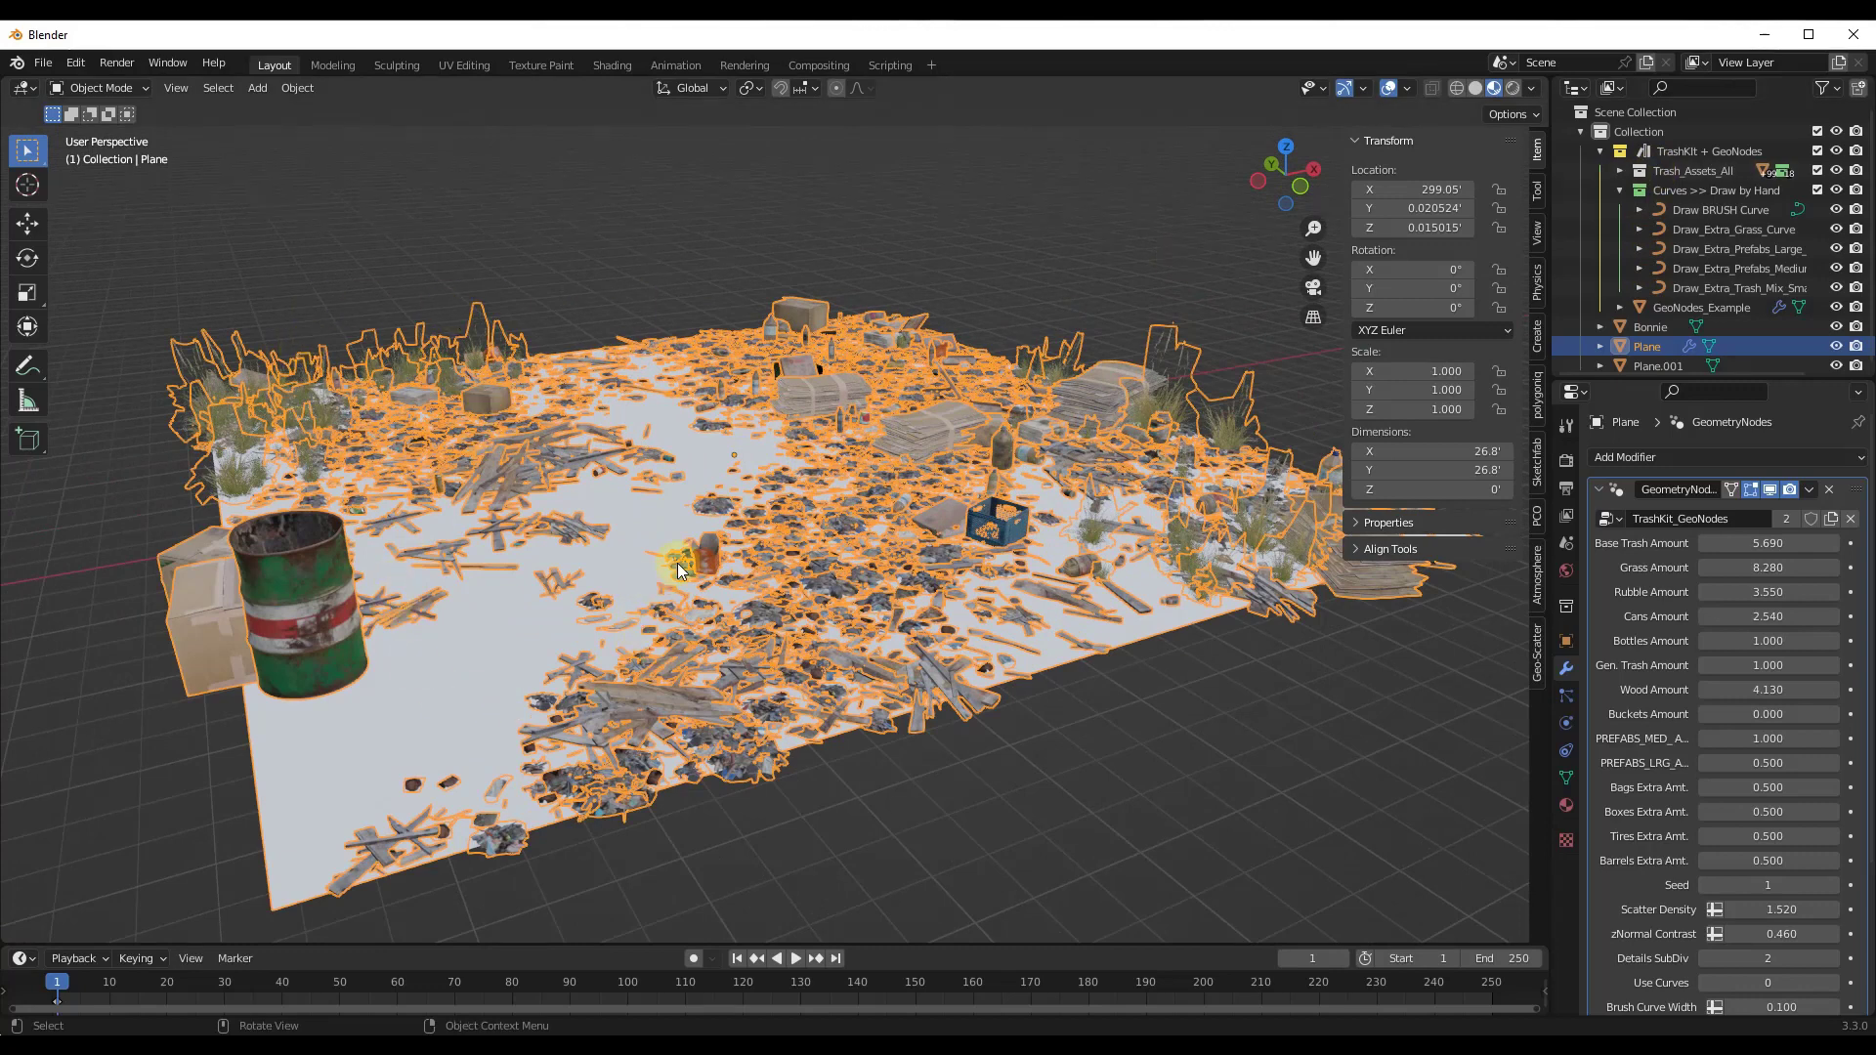
pyautogui.scroll(2, 649, 472)
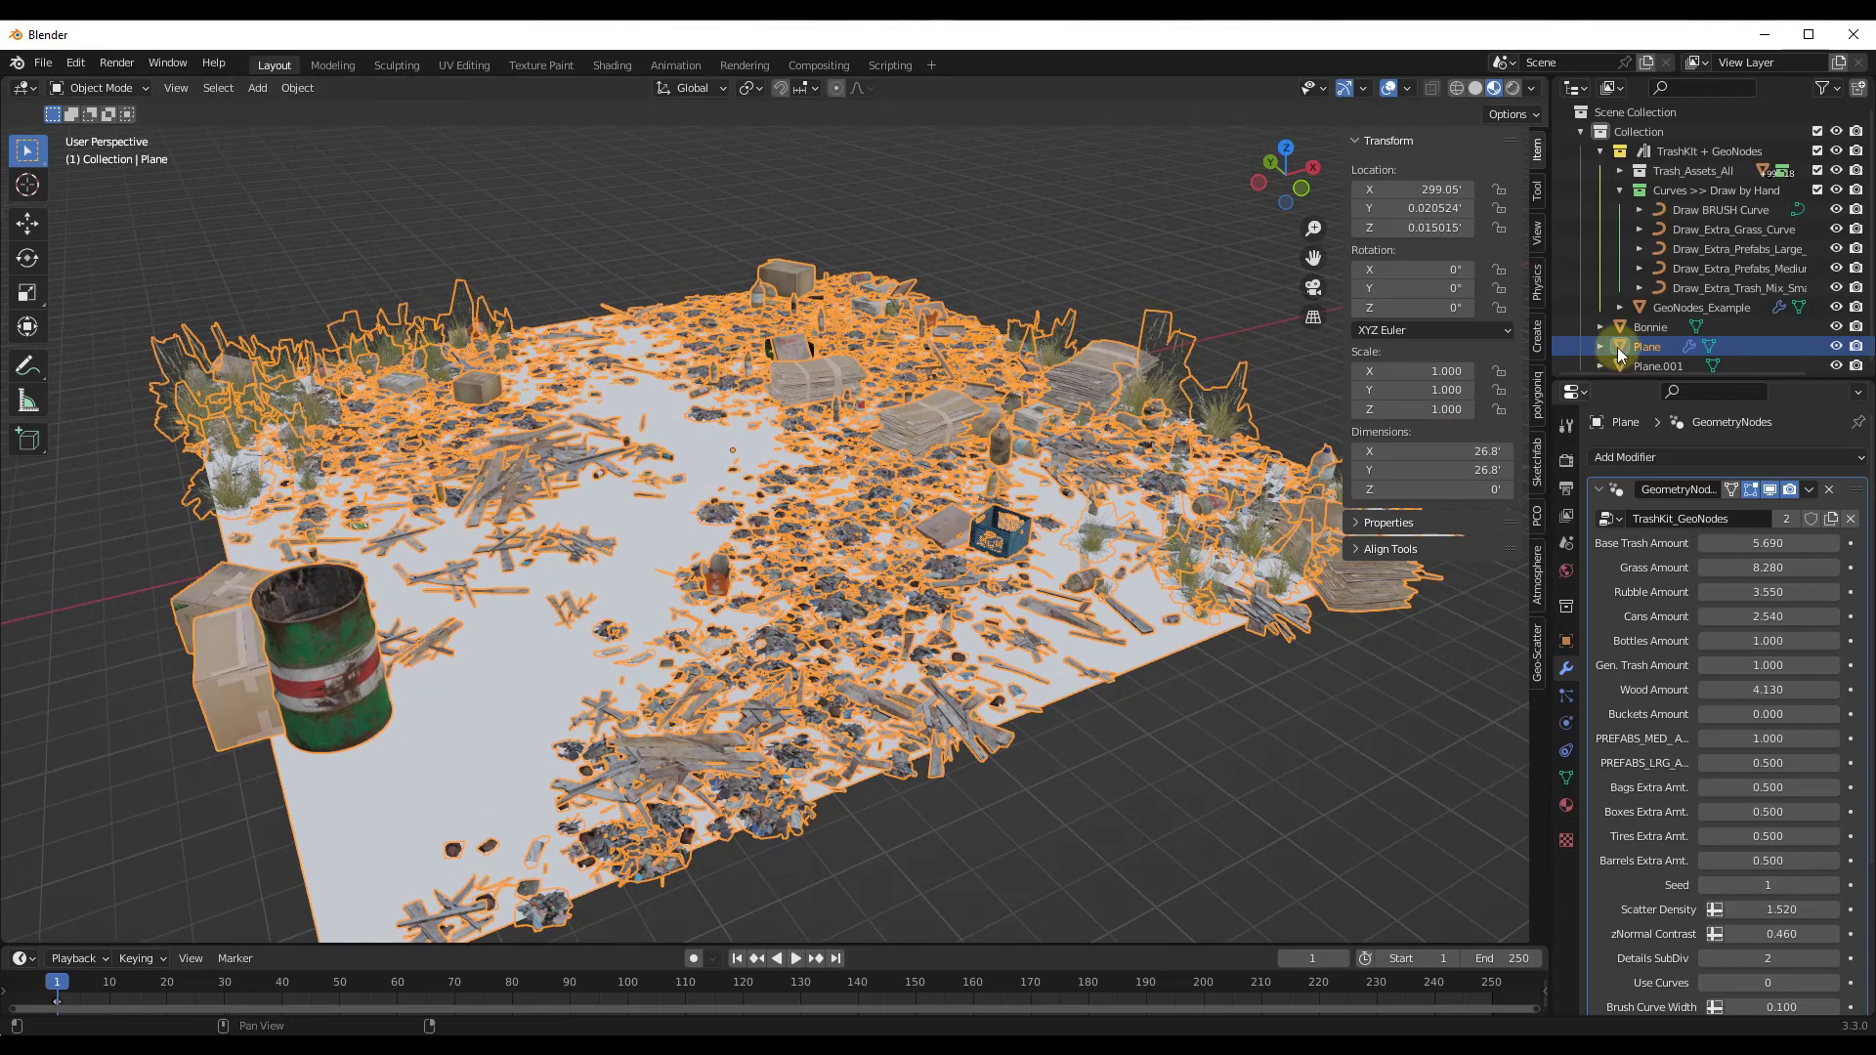
pyautogui.scroll(-2, 759, 502)
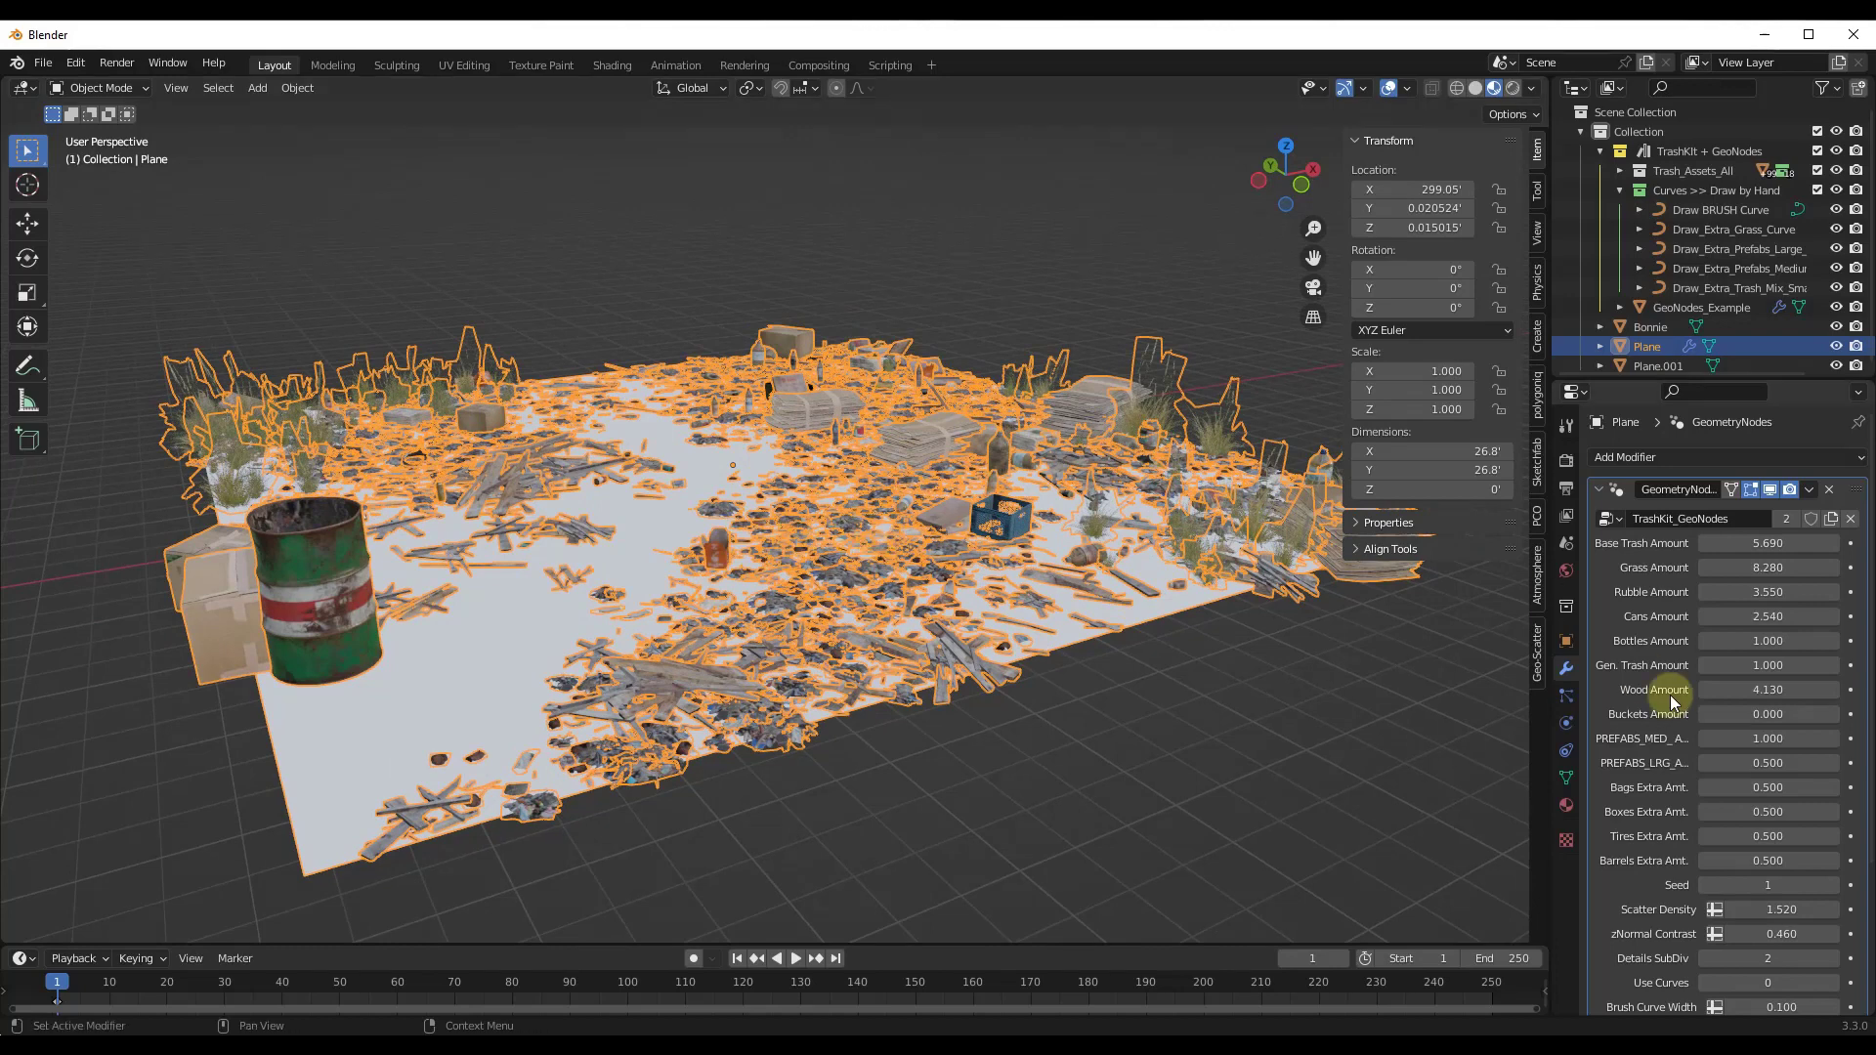
pyautogui.scroll(-2, 1681, 743)
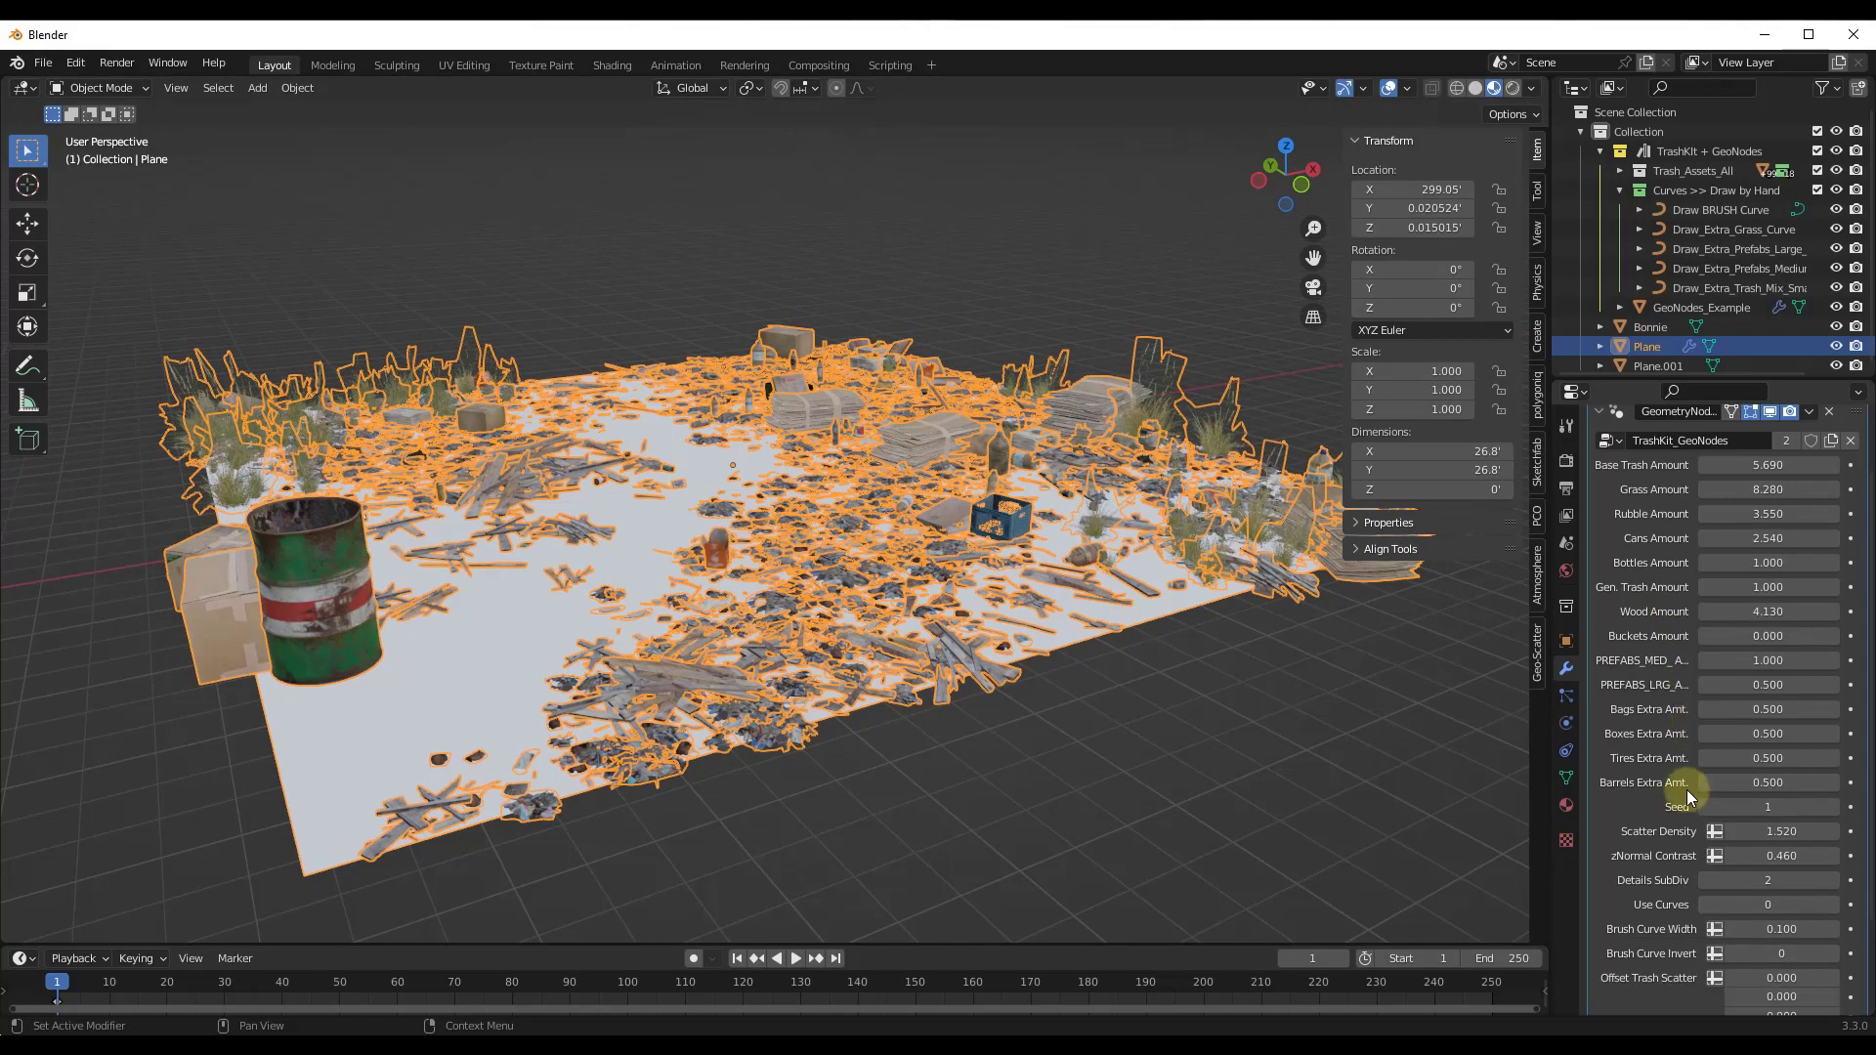
pyautogui.click(1833, 906)
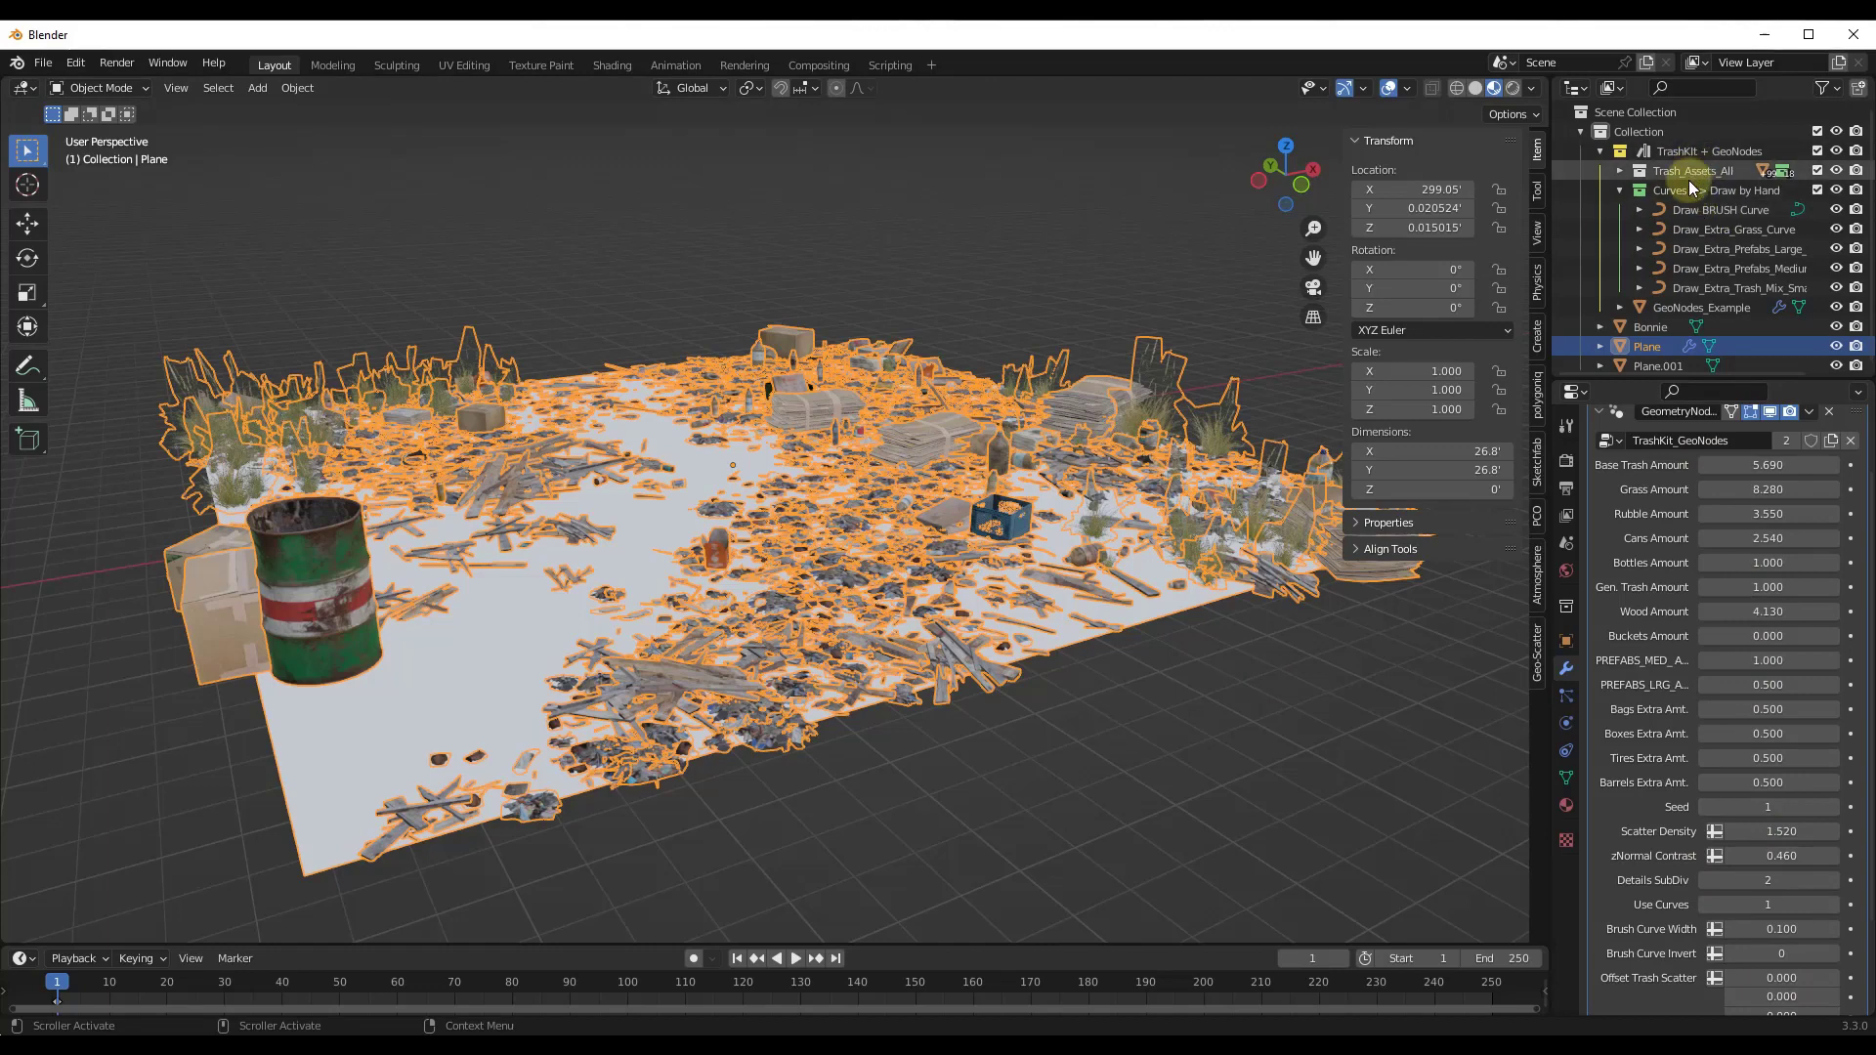
pyautogui.click(1621, 190)
pyautogui.click(1621, 190)
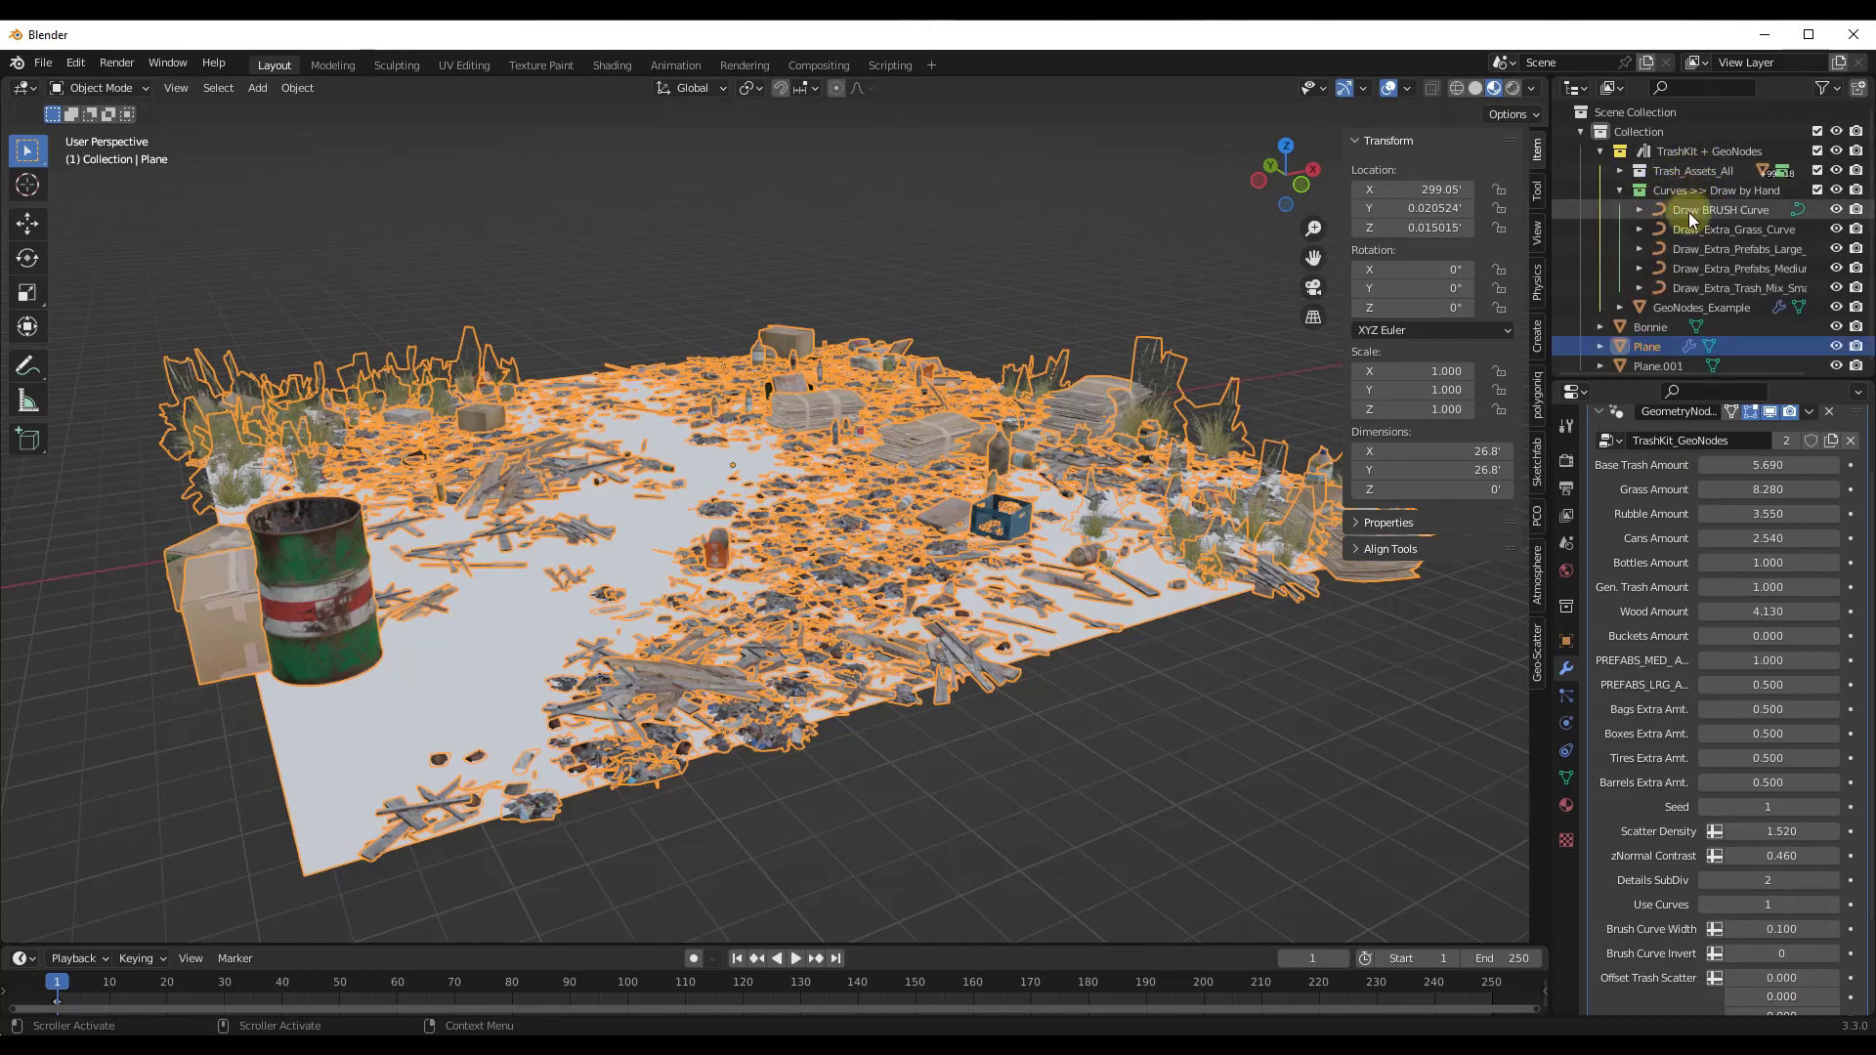
pyautogui.click(1690, 213)
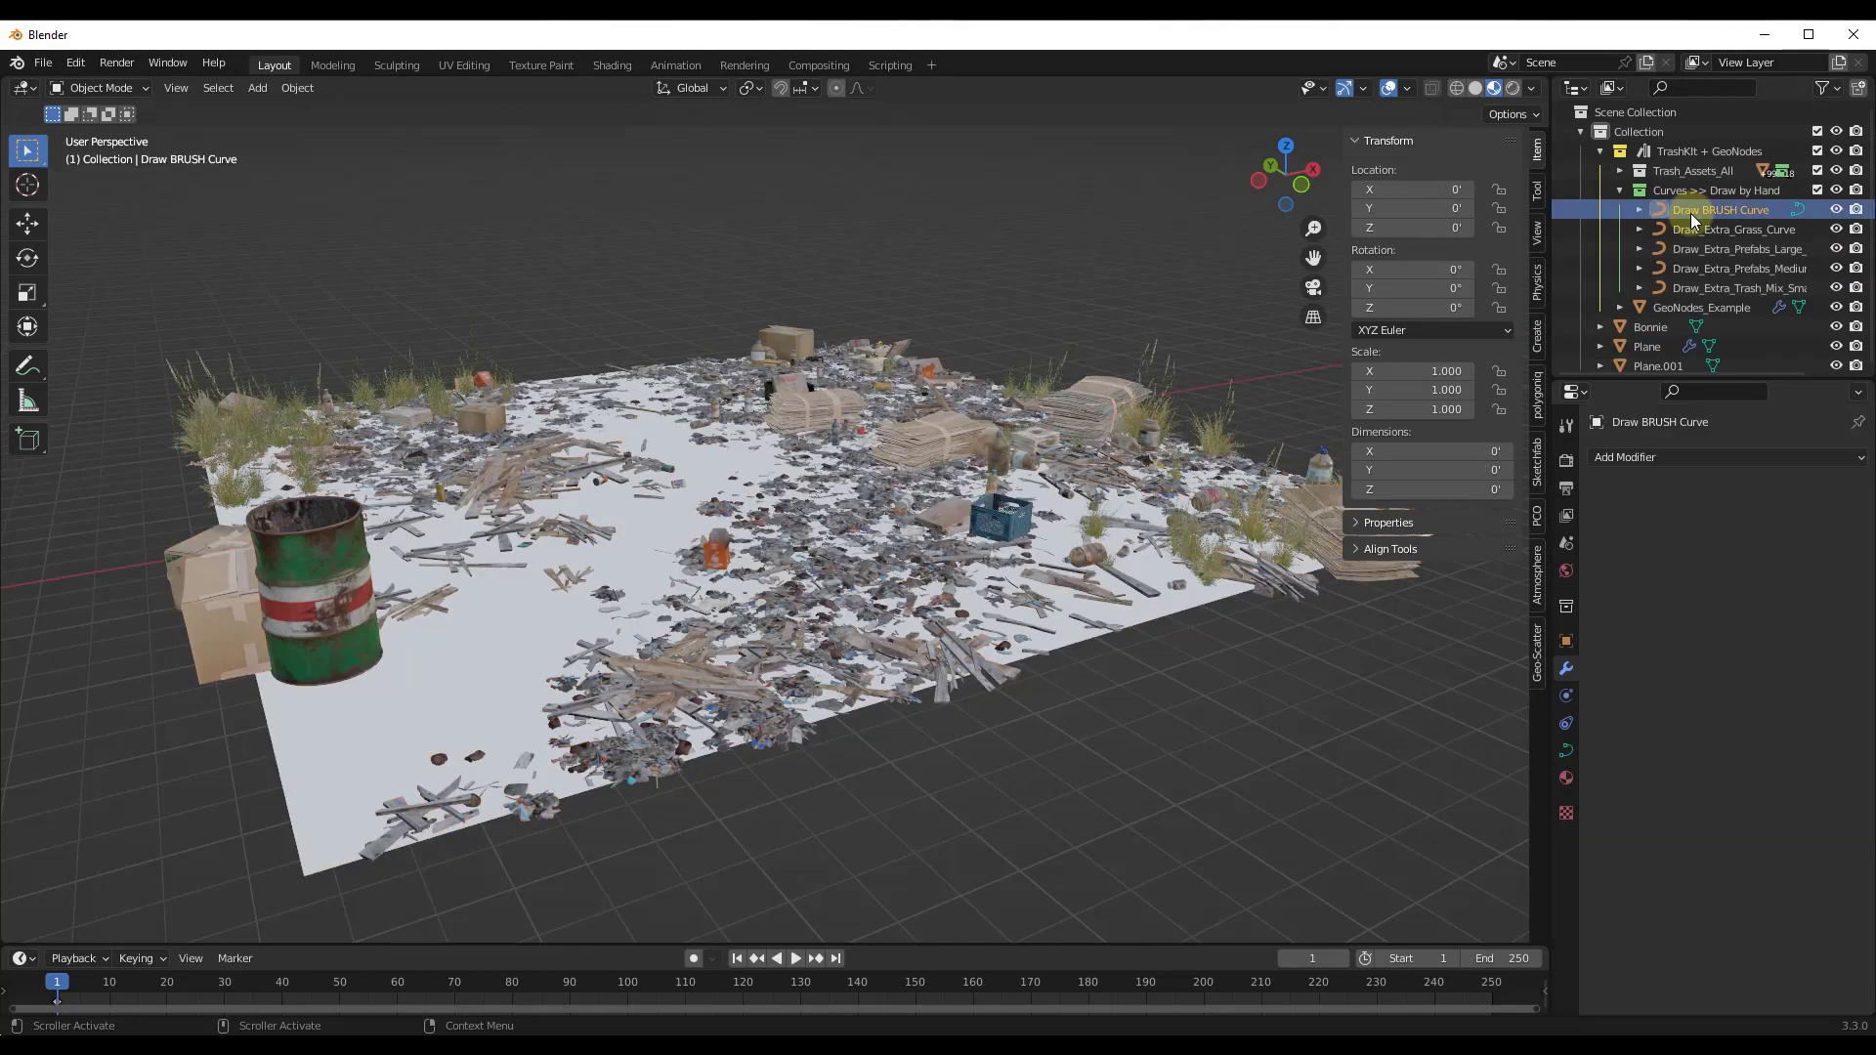
pyautogui.press('KP_Decimal')
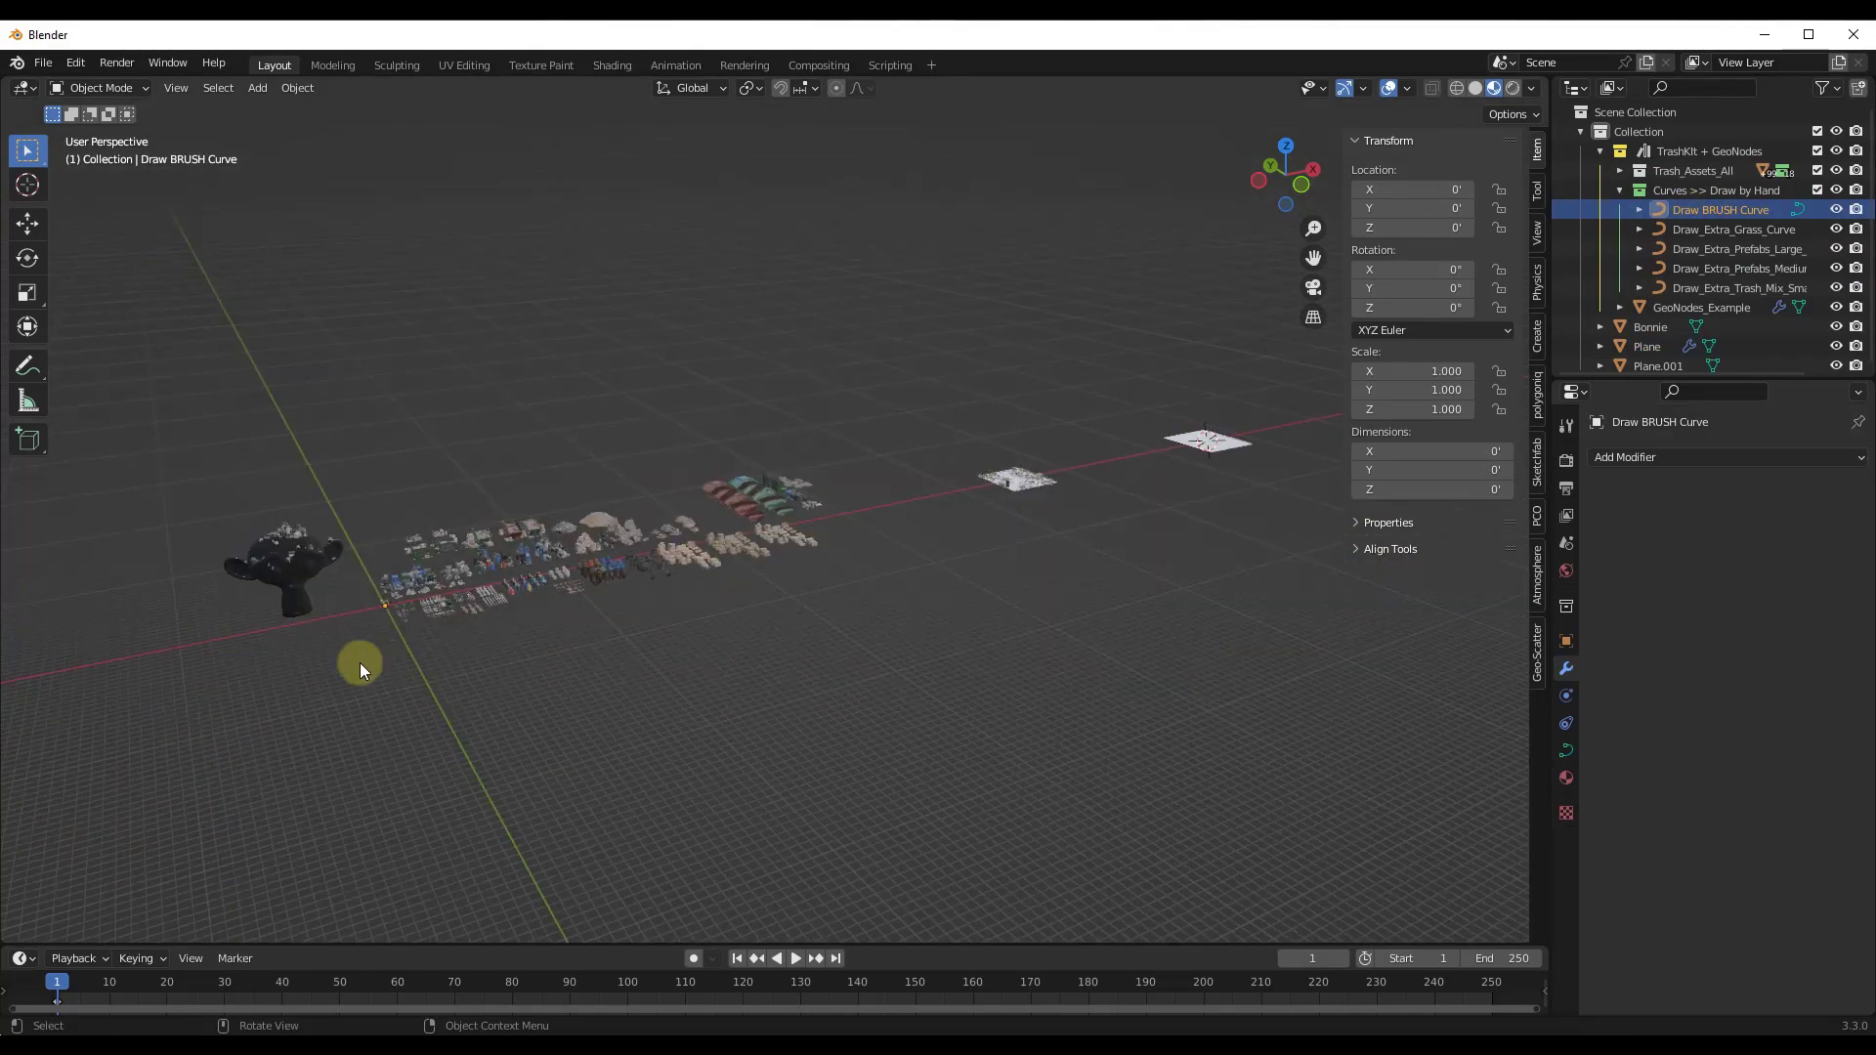
pyautogui.scroll(-8, 303, 494)
pyautogui.scroll(6, 372, 460)
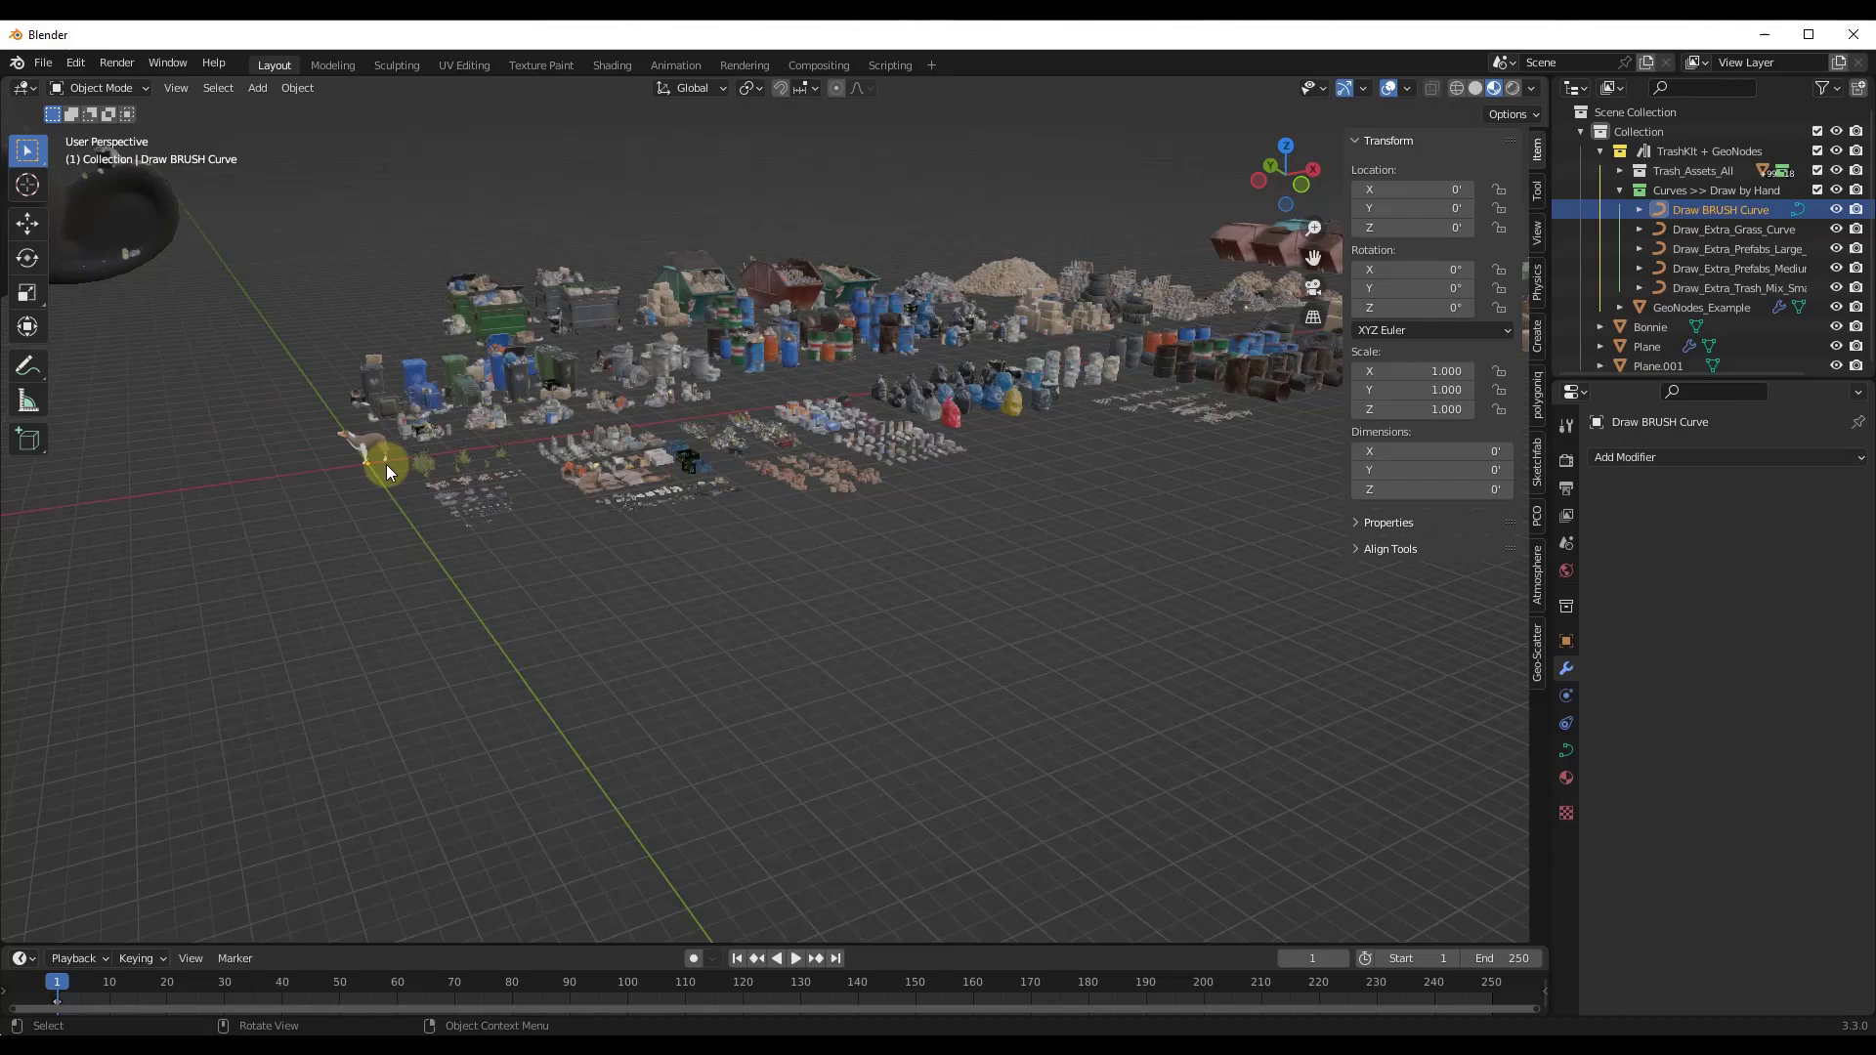
pyautogui.scroll(-1, 367, 463)
pyautogui.scroll(-5, 234, 524)
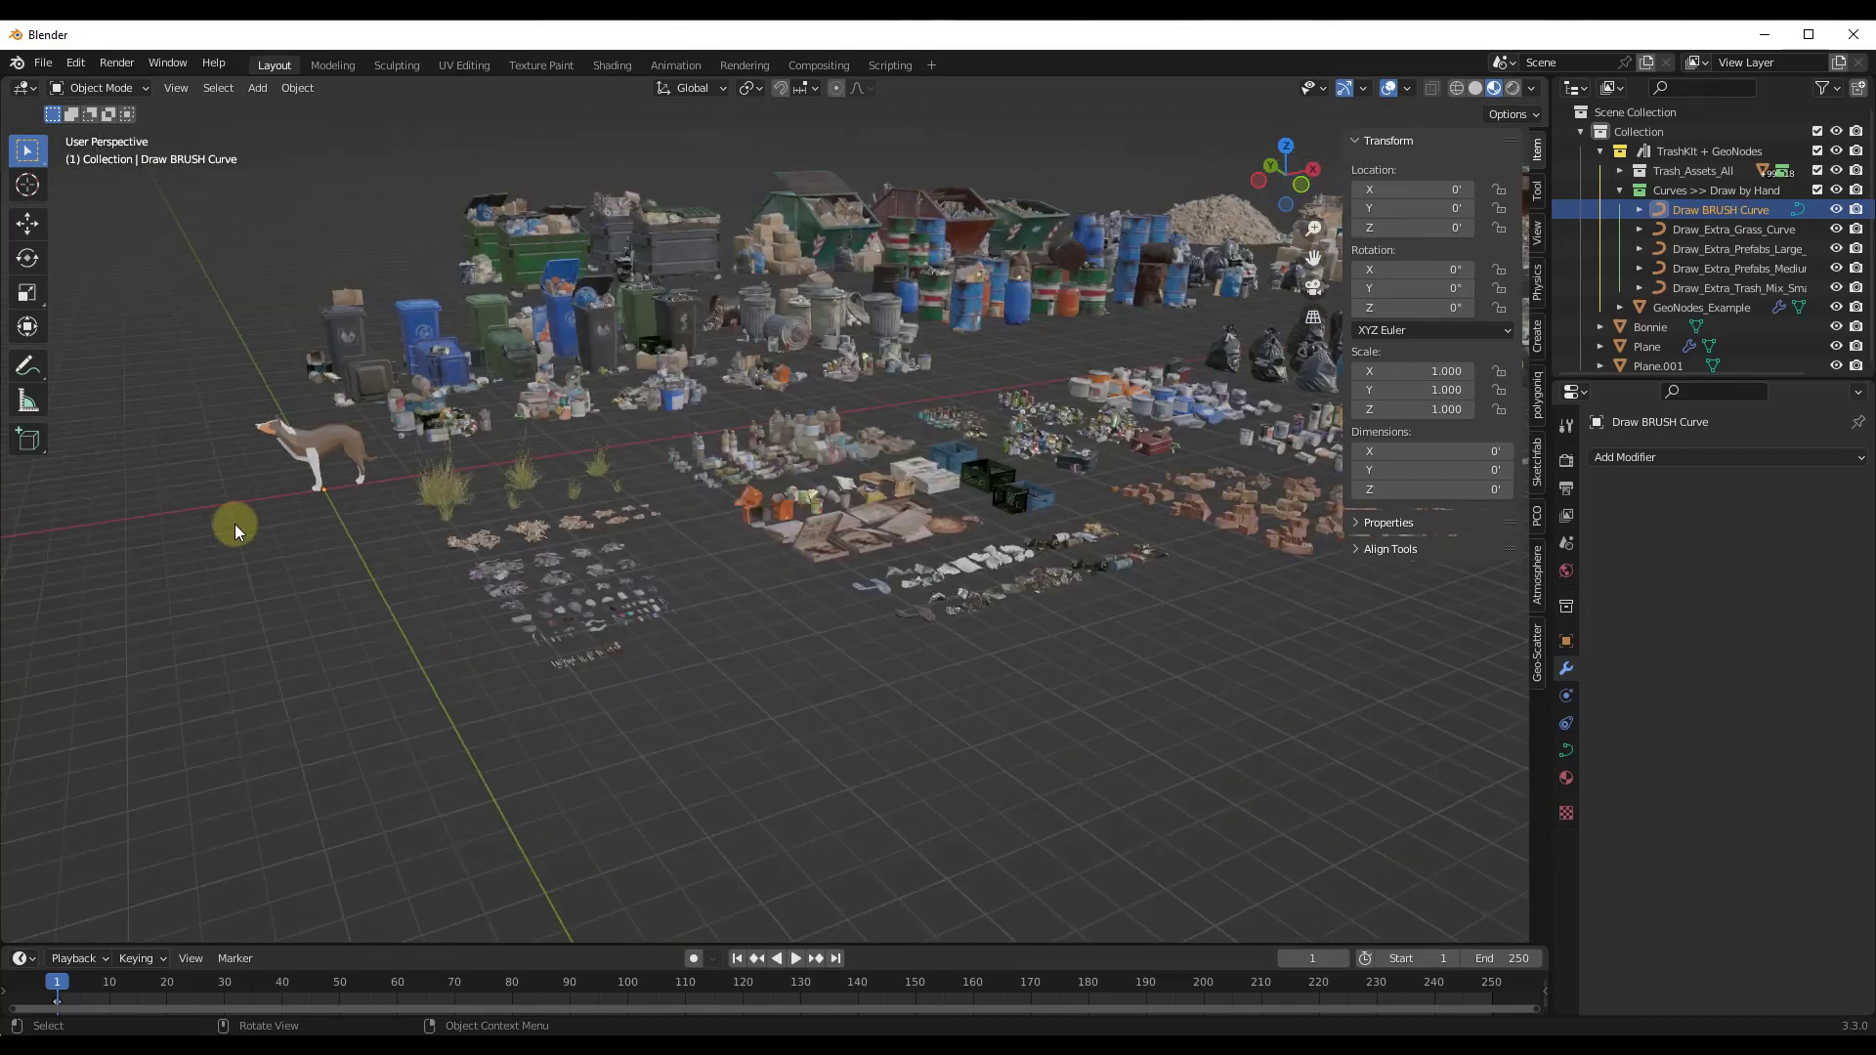
pyautogui.scroll(-2, 299, 489)
pyautogui.scroll(10, 858, 415)
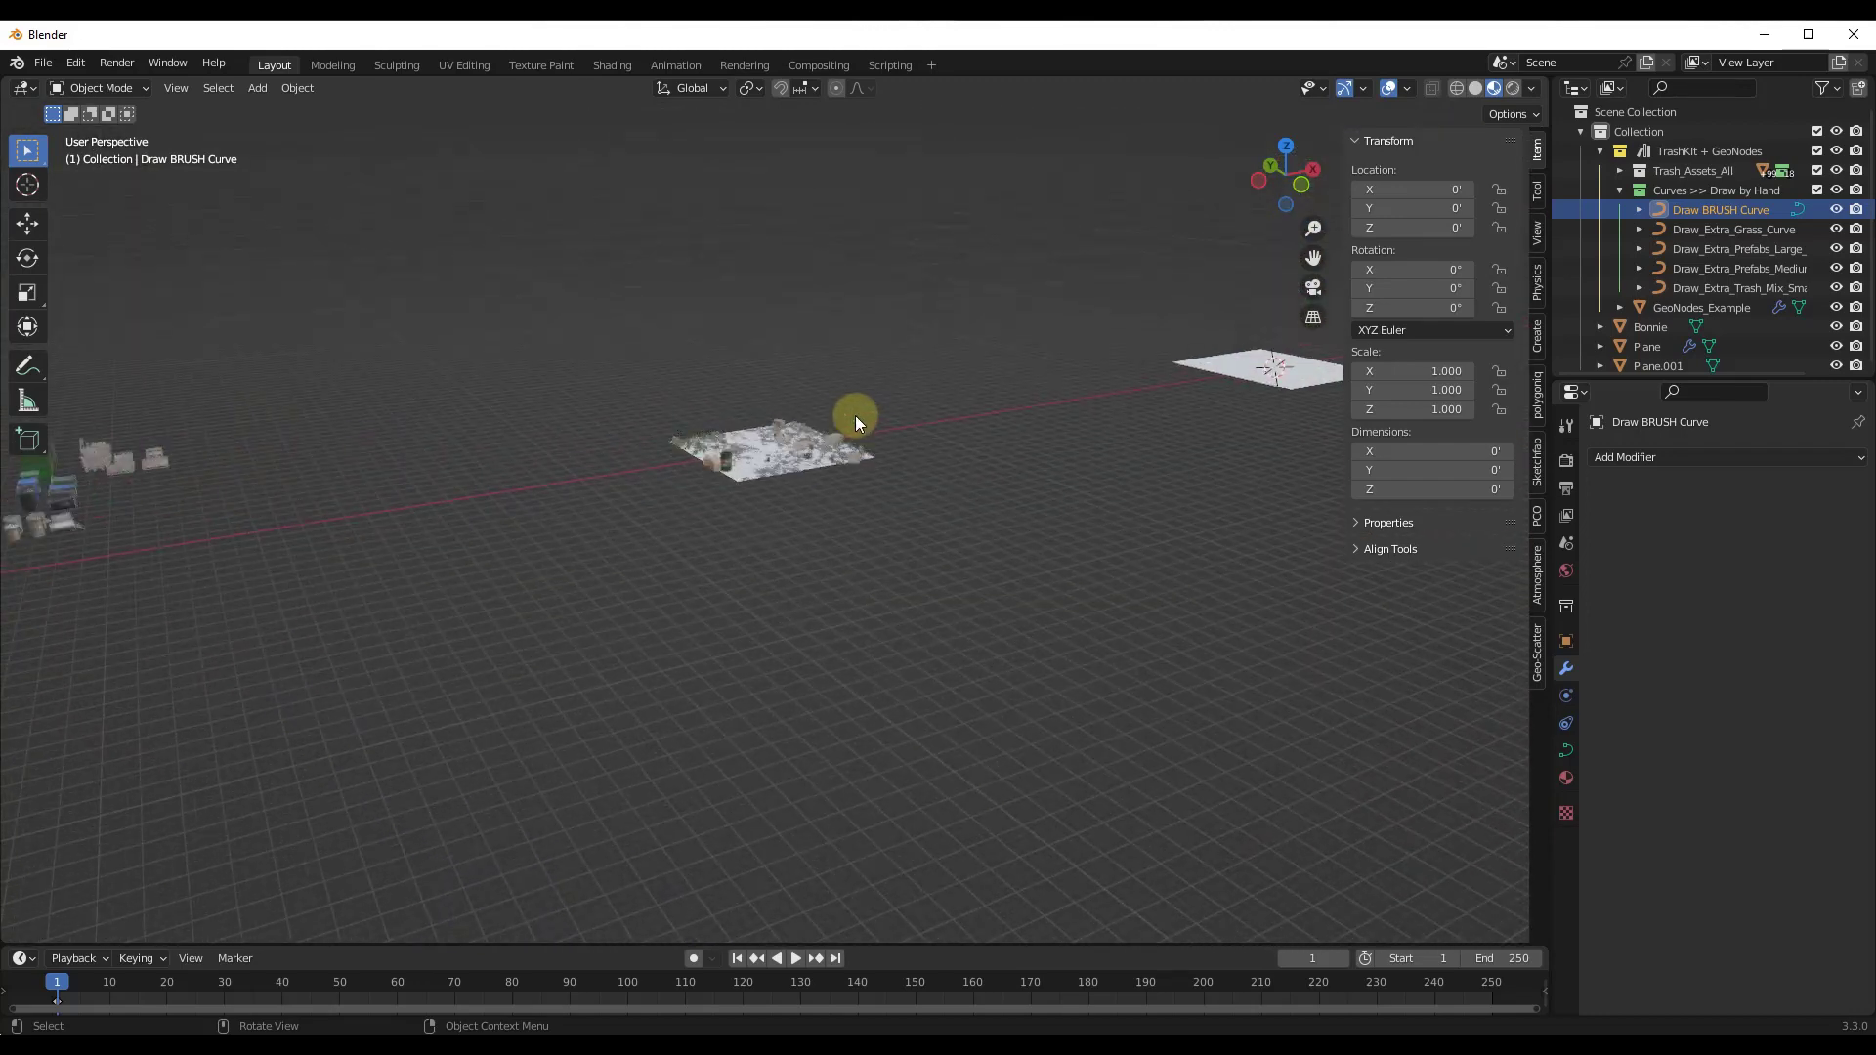
pyautogui.moveTo(706, 484); pyautogui.dragTo(699, 499, button='middle')
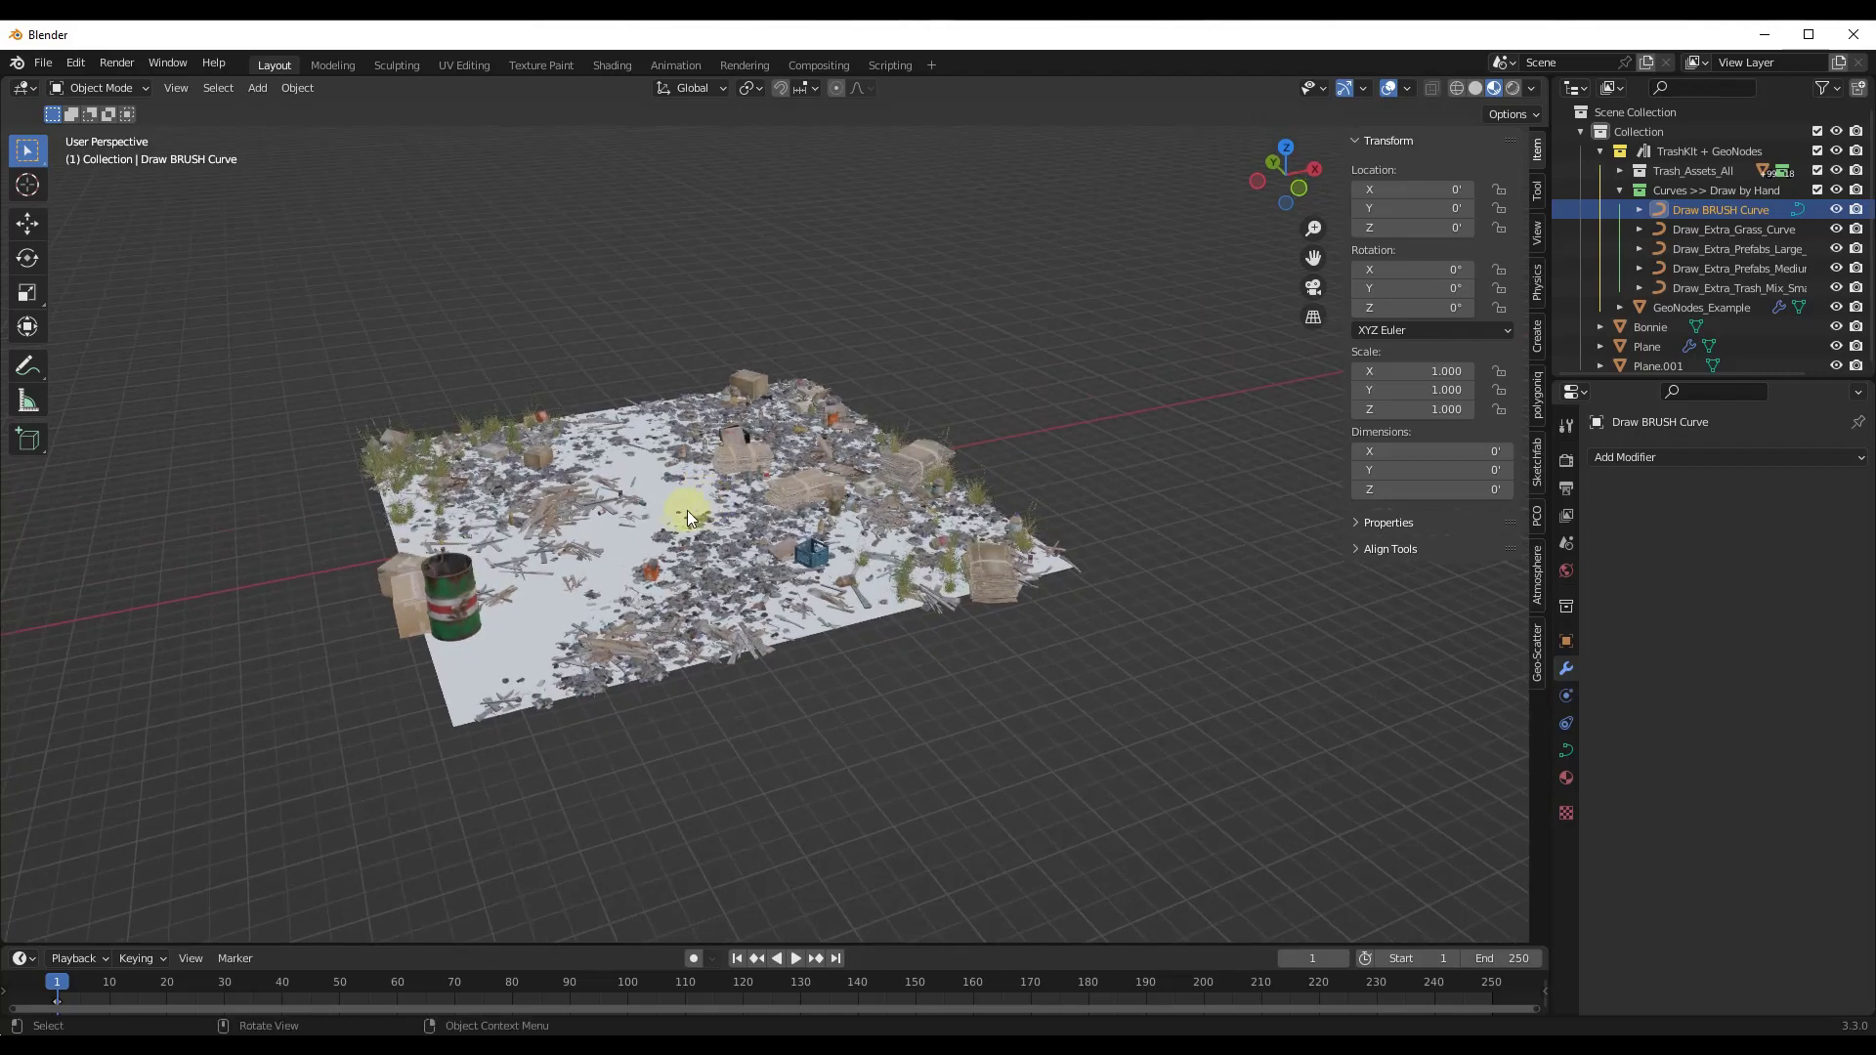
# In Edit Mode on Draw BRUSH Curve, sketch a freehand stroke across the plane.
pyautogui.press('Tab')
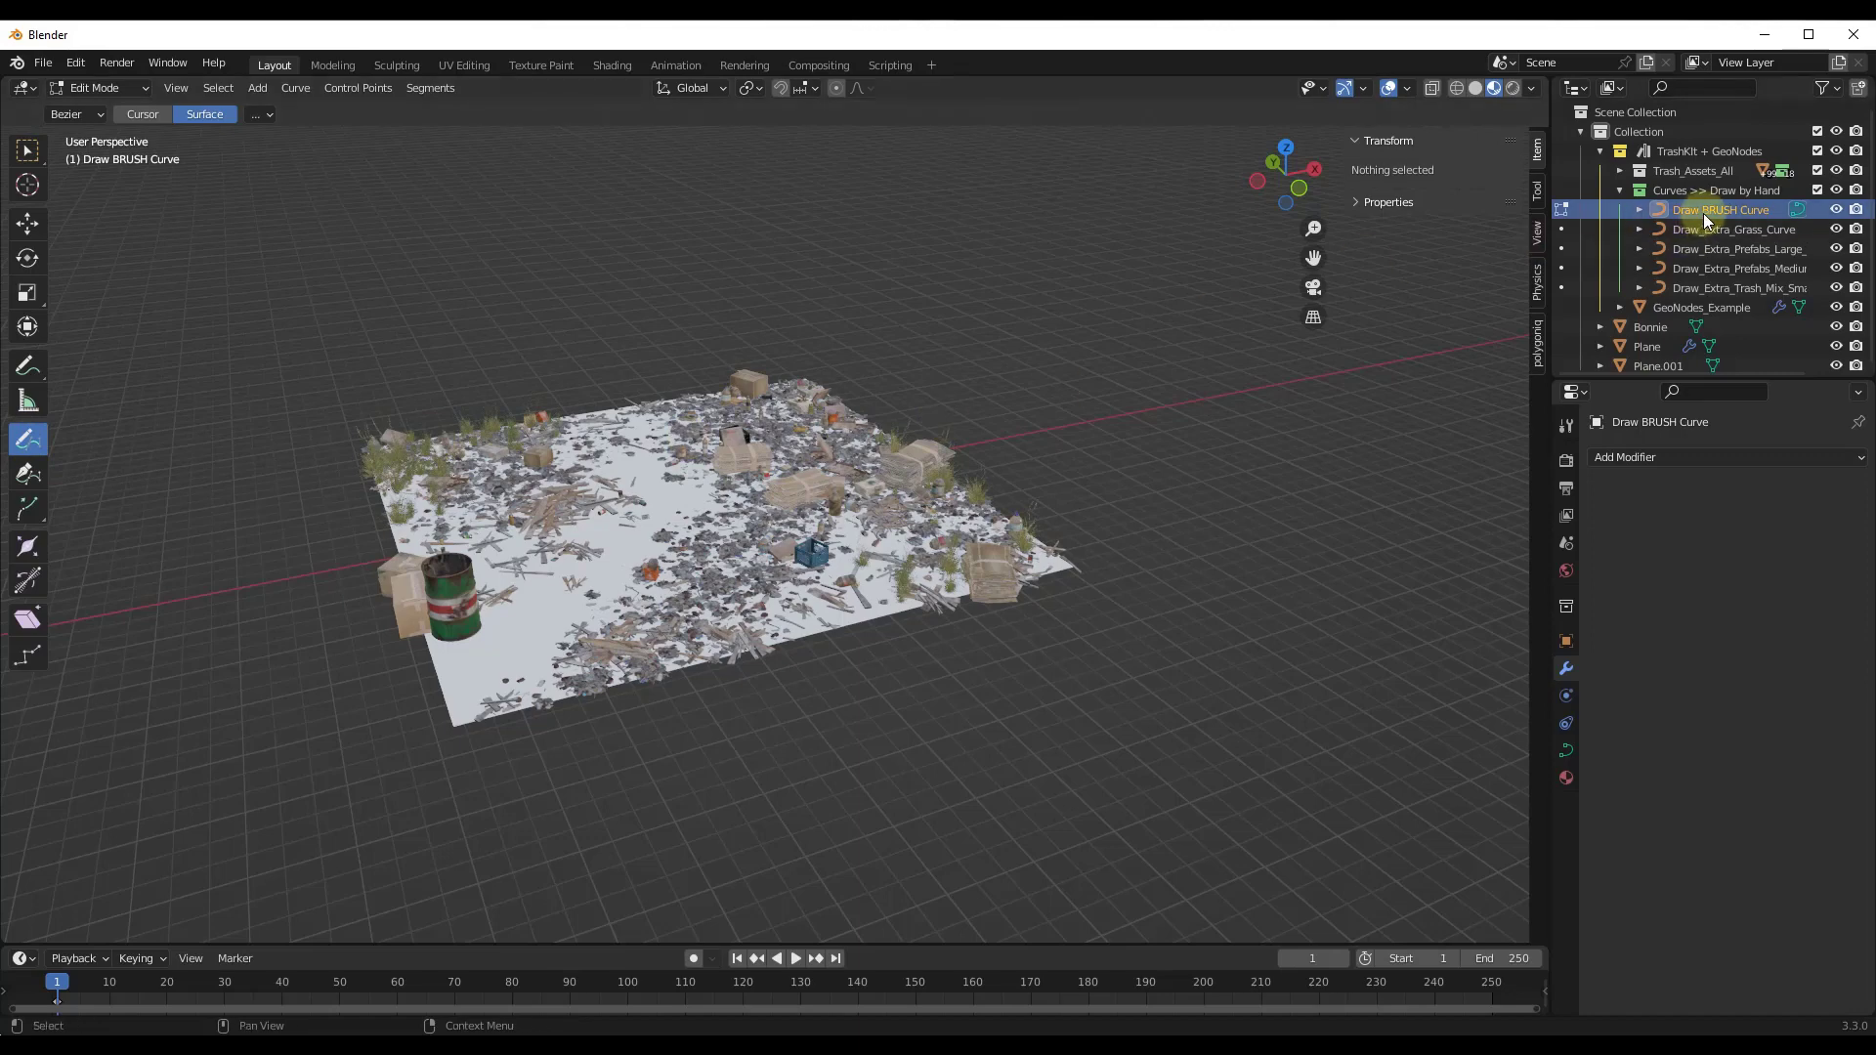
pyautogui.scroll(4, 476, 453)
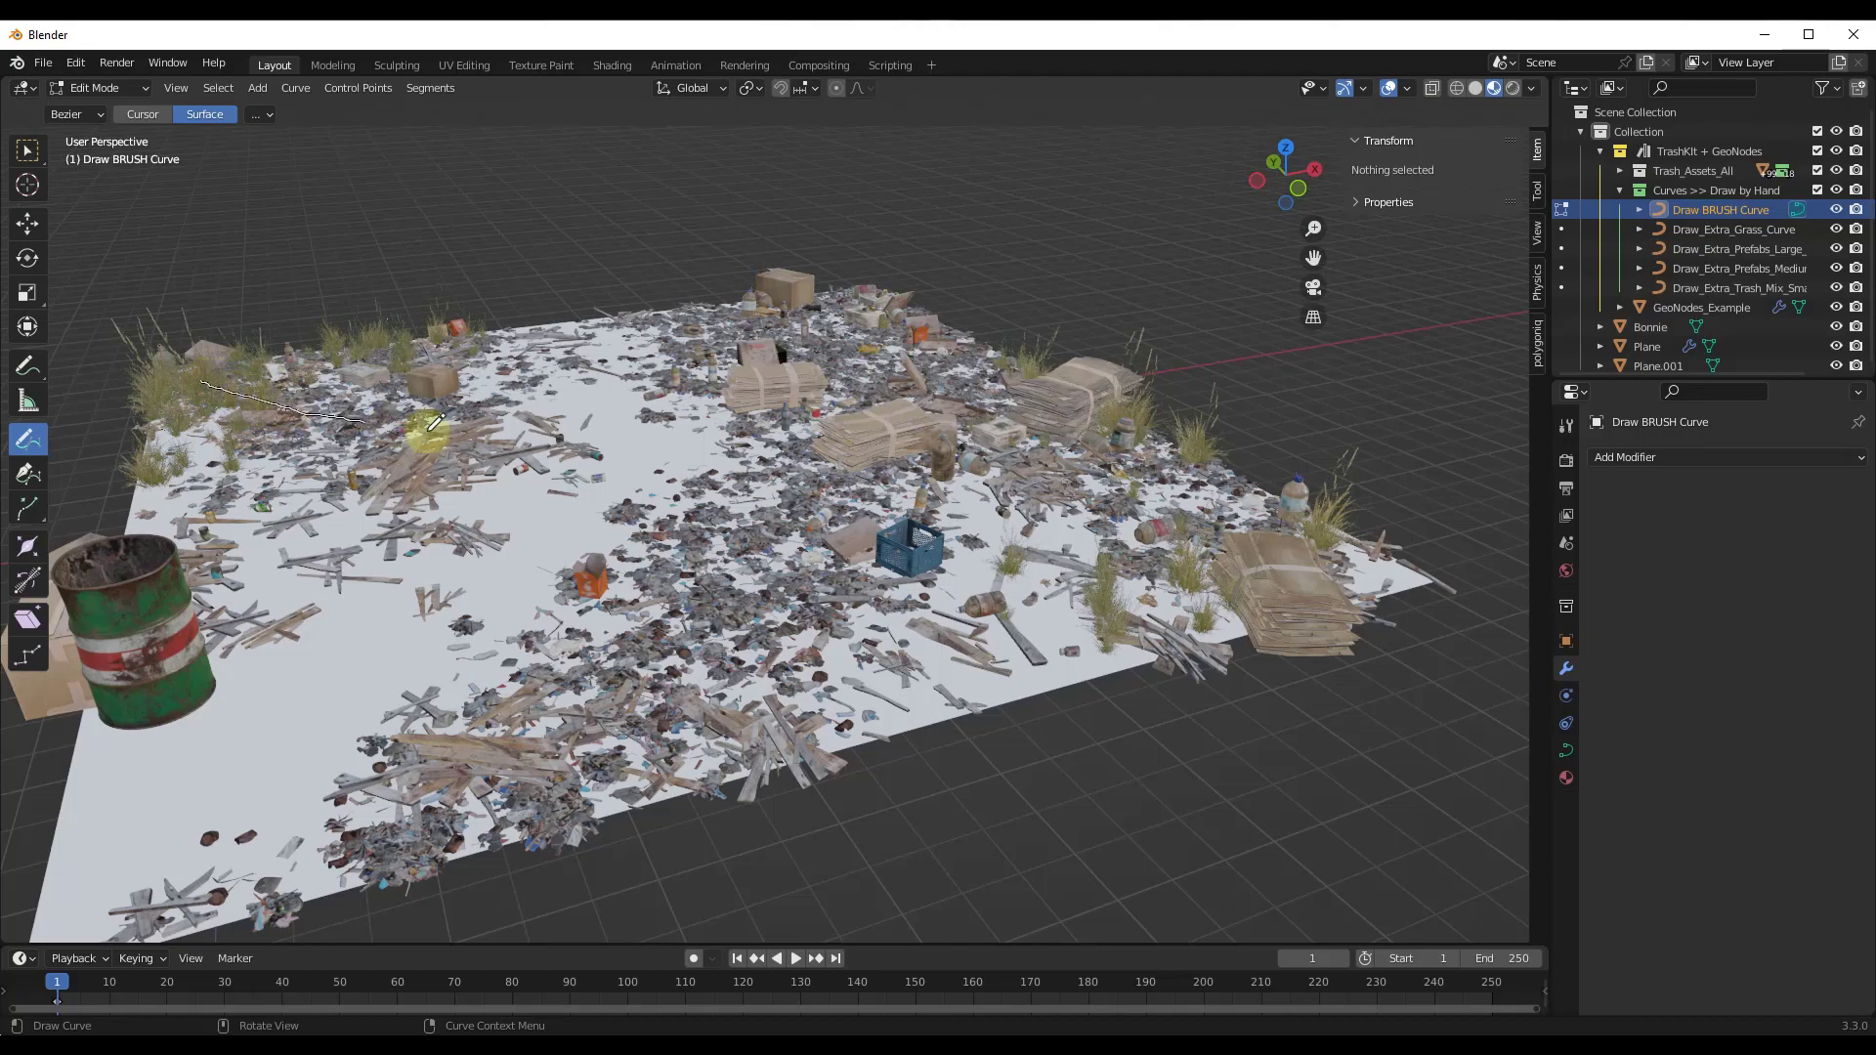
pyautogui.moveTo(857, 486); pyautogui.dragTo(1221, 565)
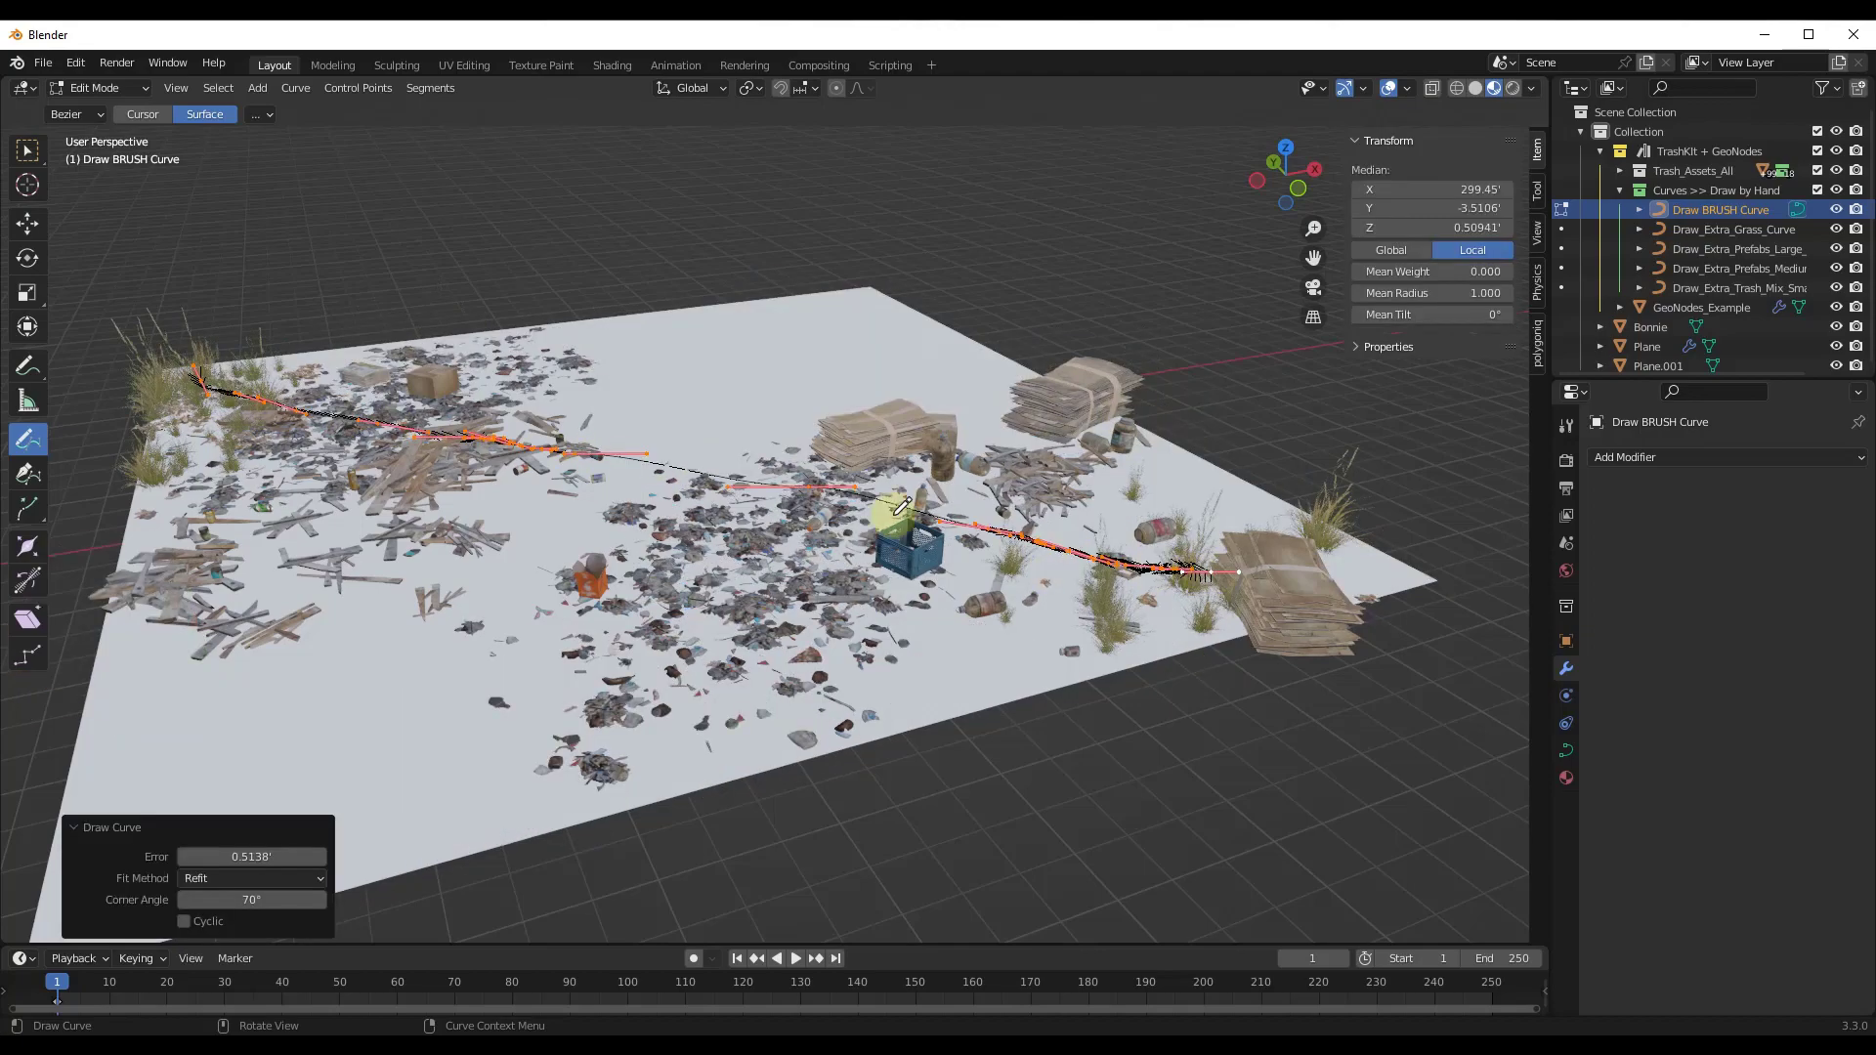
# Orbit to check the path, then box-select a group of its points.
pyautogui.moveTo(899, 506); pyautogui.dragTo(636, 490, button='middle')
pyautogui.scroll(-4, 626, 479)
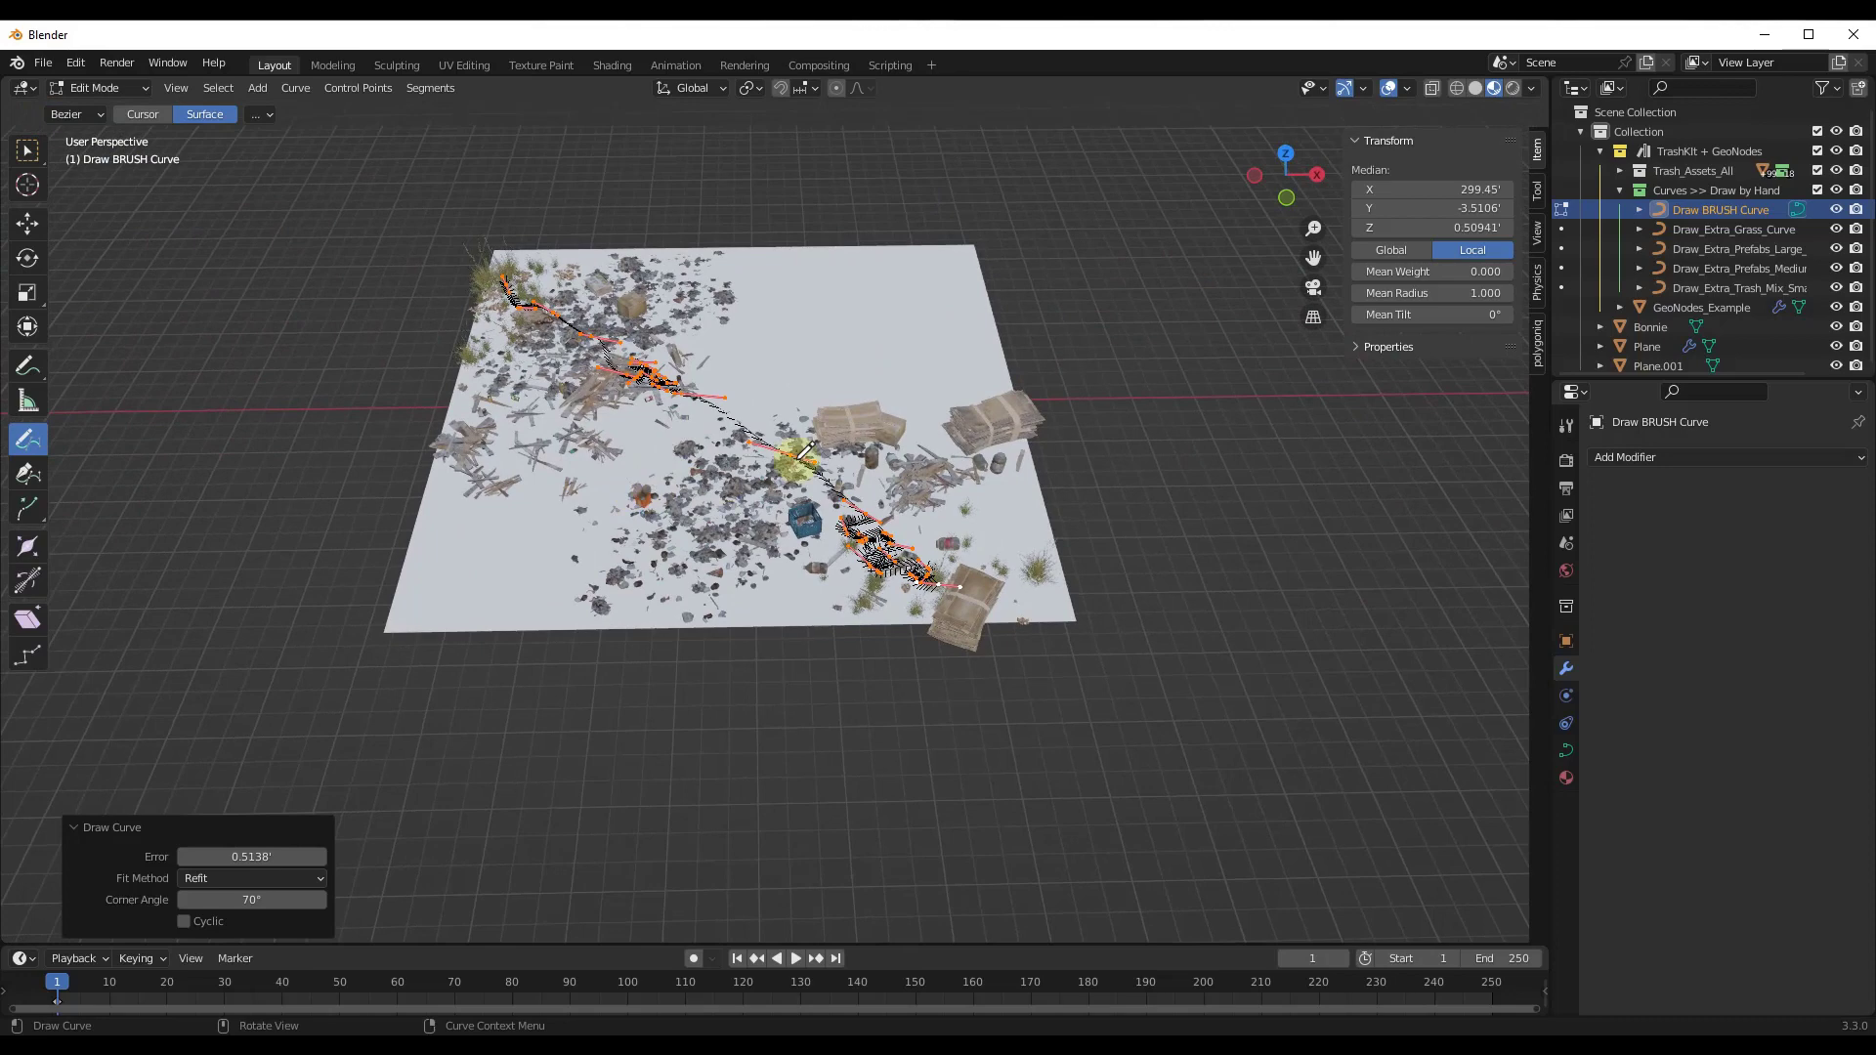
pyautogui.scroll(3, 650, 369)
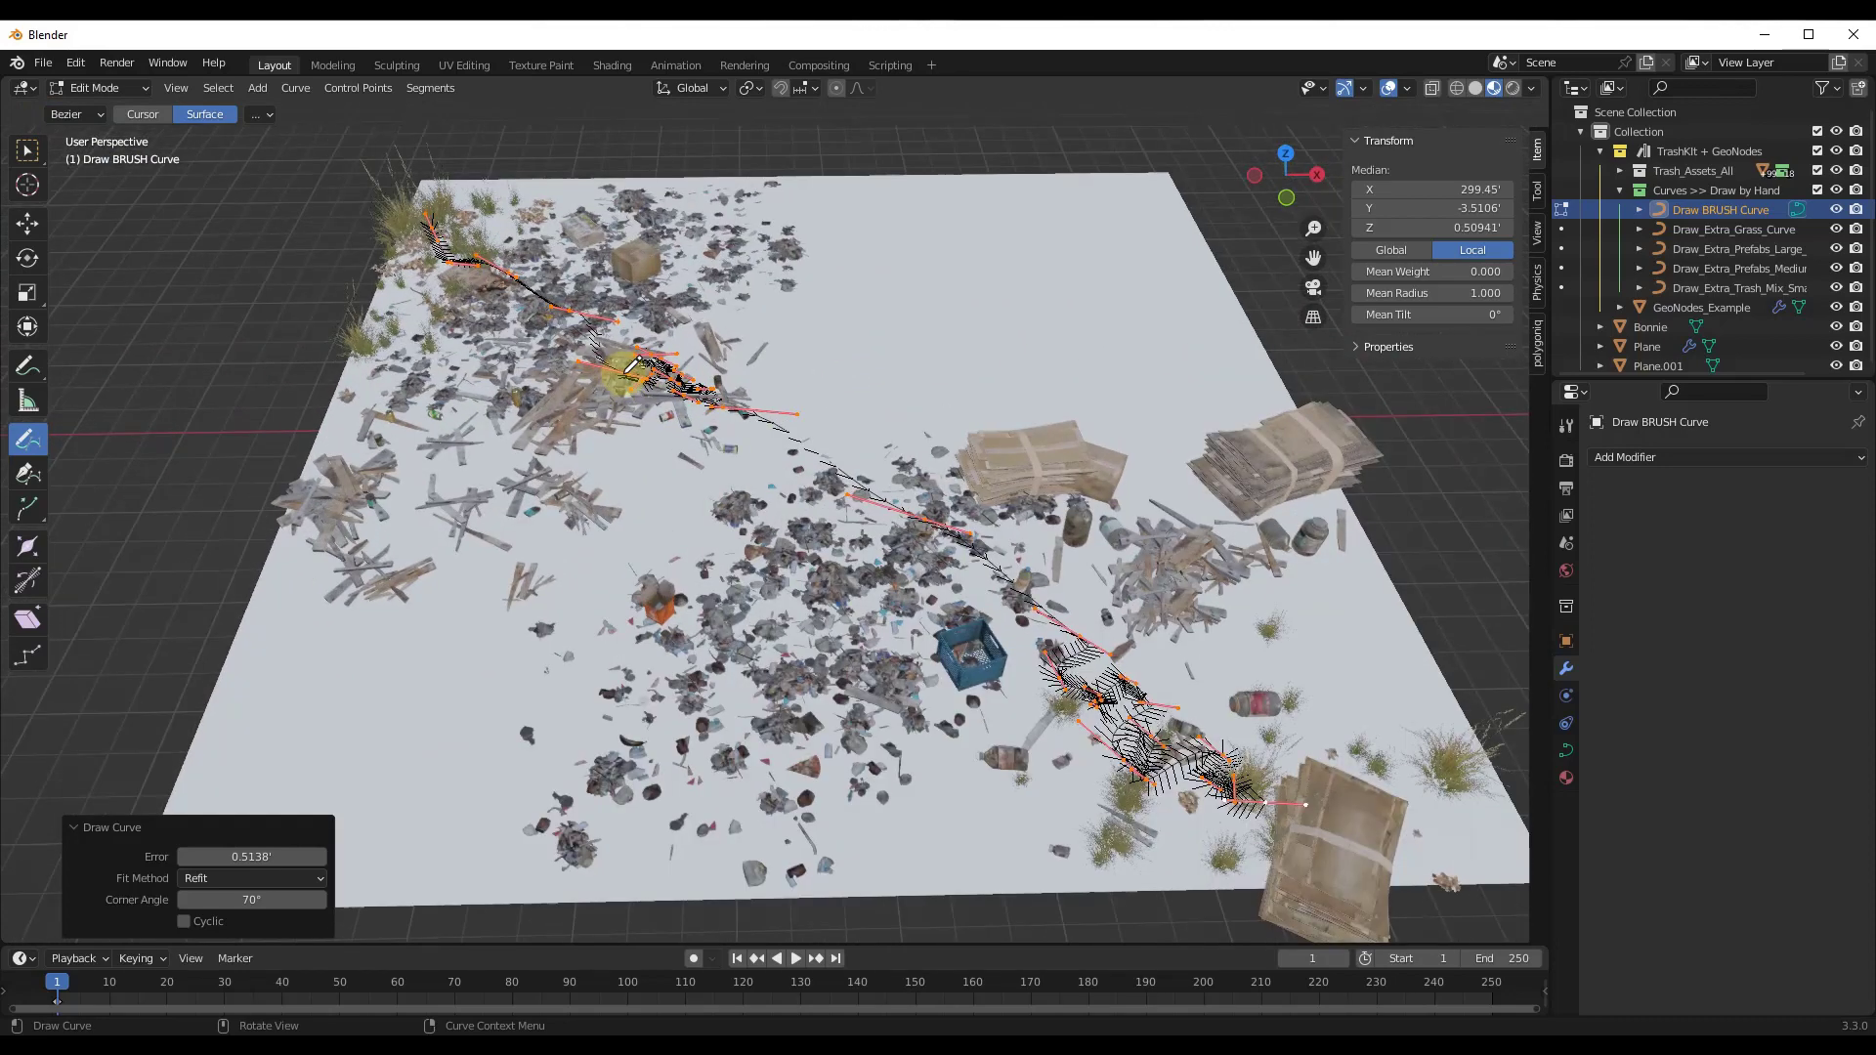
pyautogui.click(28, 150)
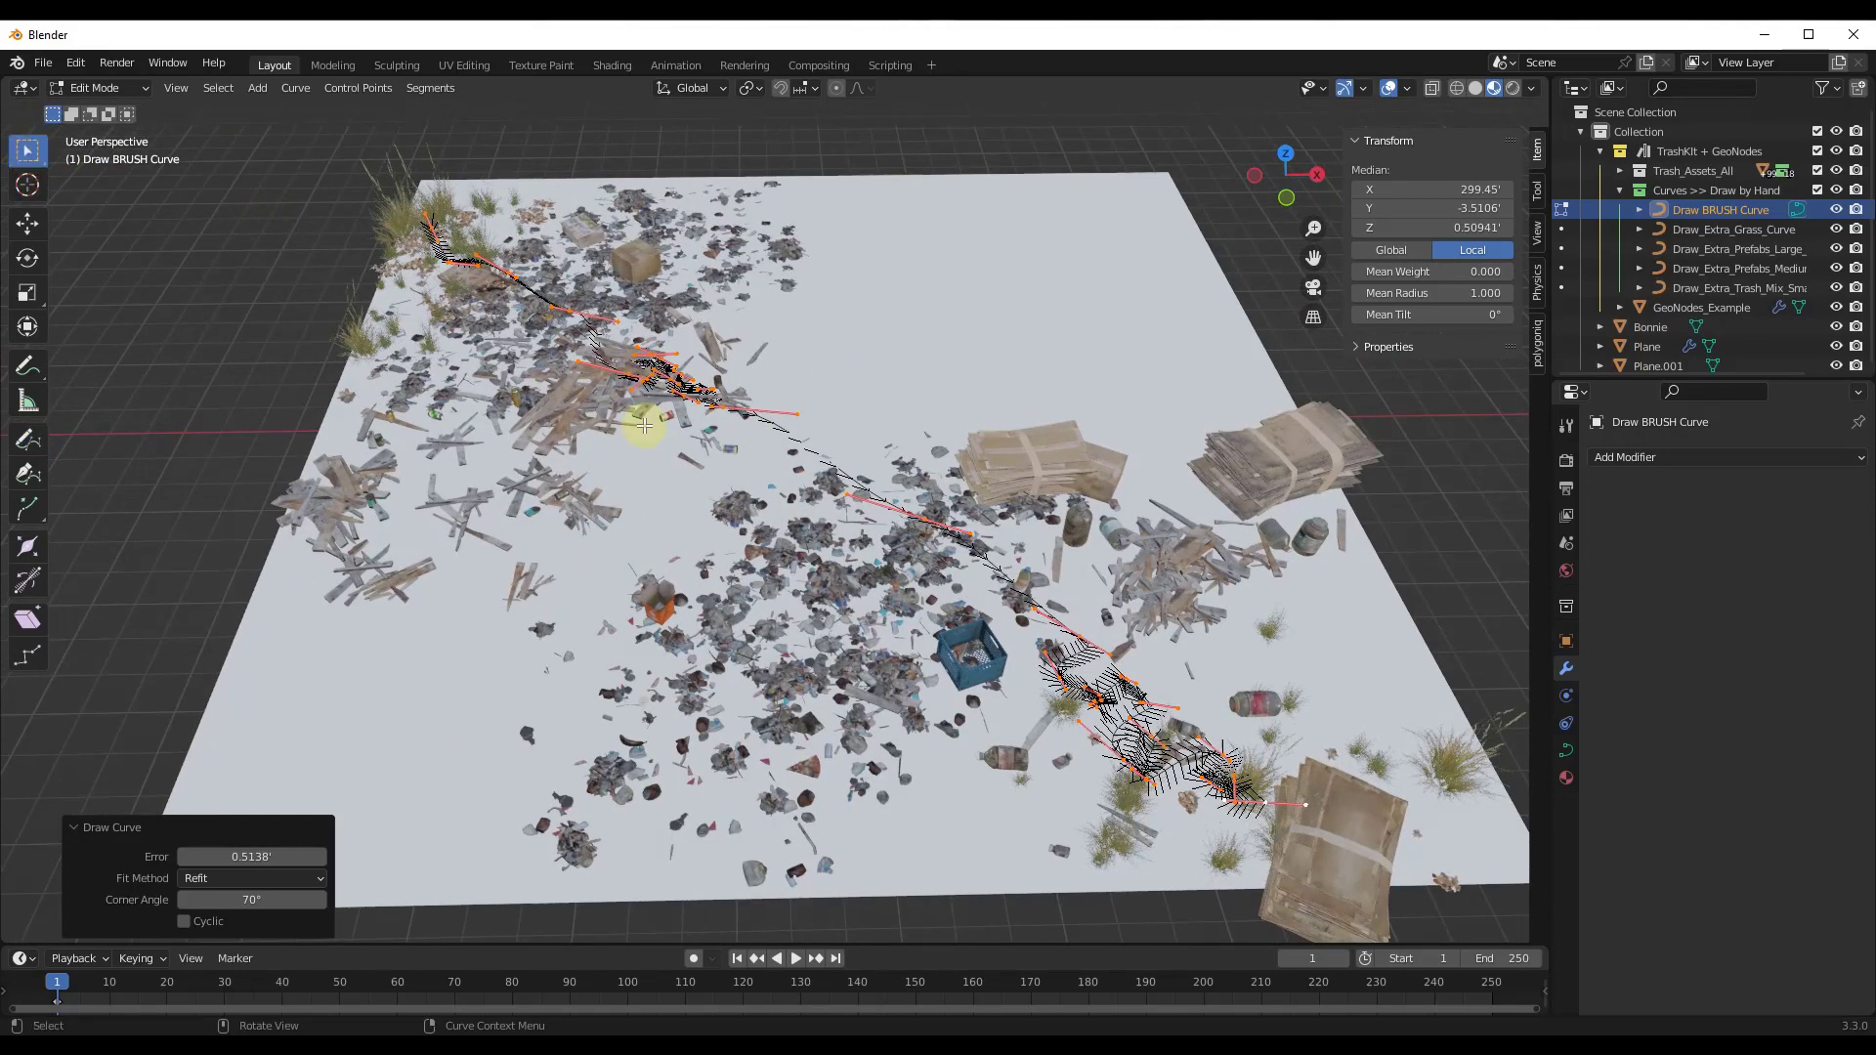
pyautogui.moveTo(593, 334); pyautogui.dragTo(712, 406)
# Move the selected curve points with Z locked so they stay flat on the plane.
pyautogui.press('g')
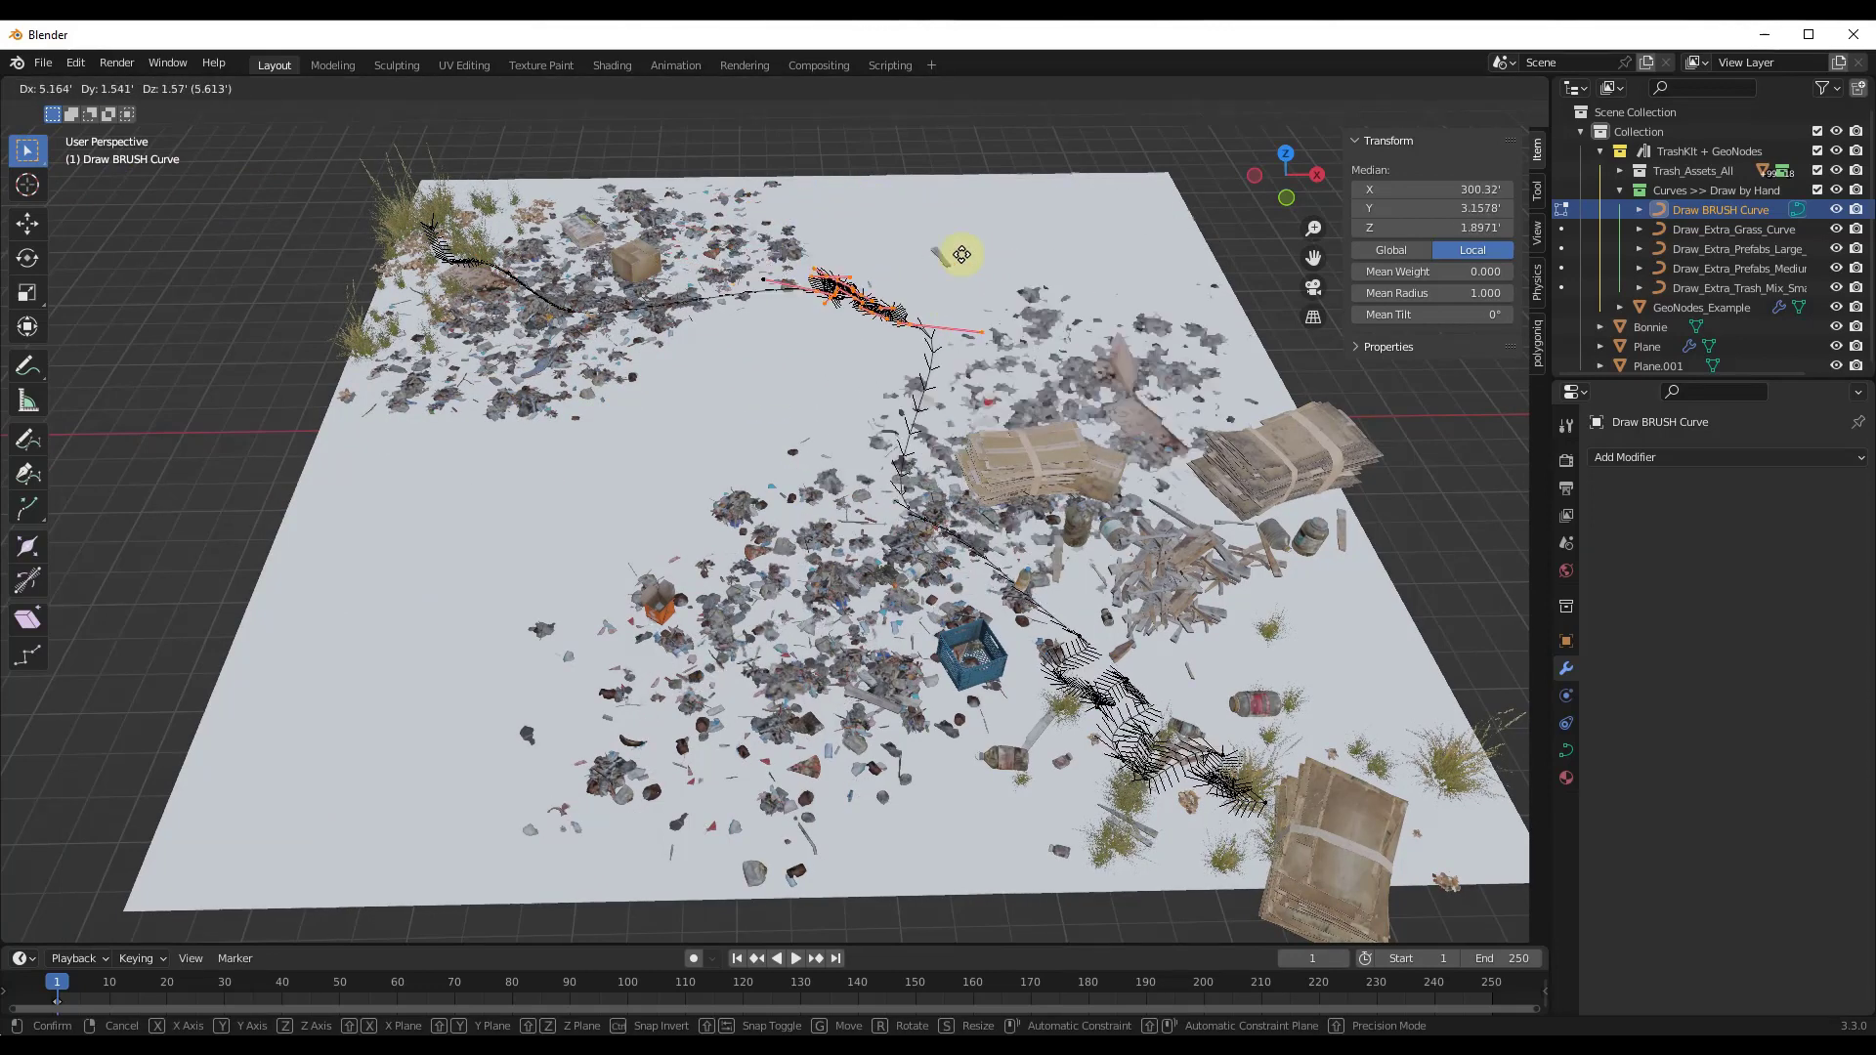
pyautogui.hotkey('shift', 'z')
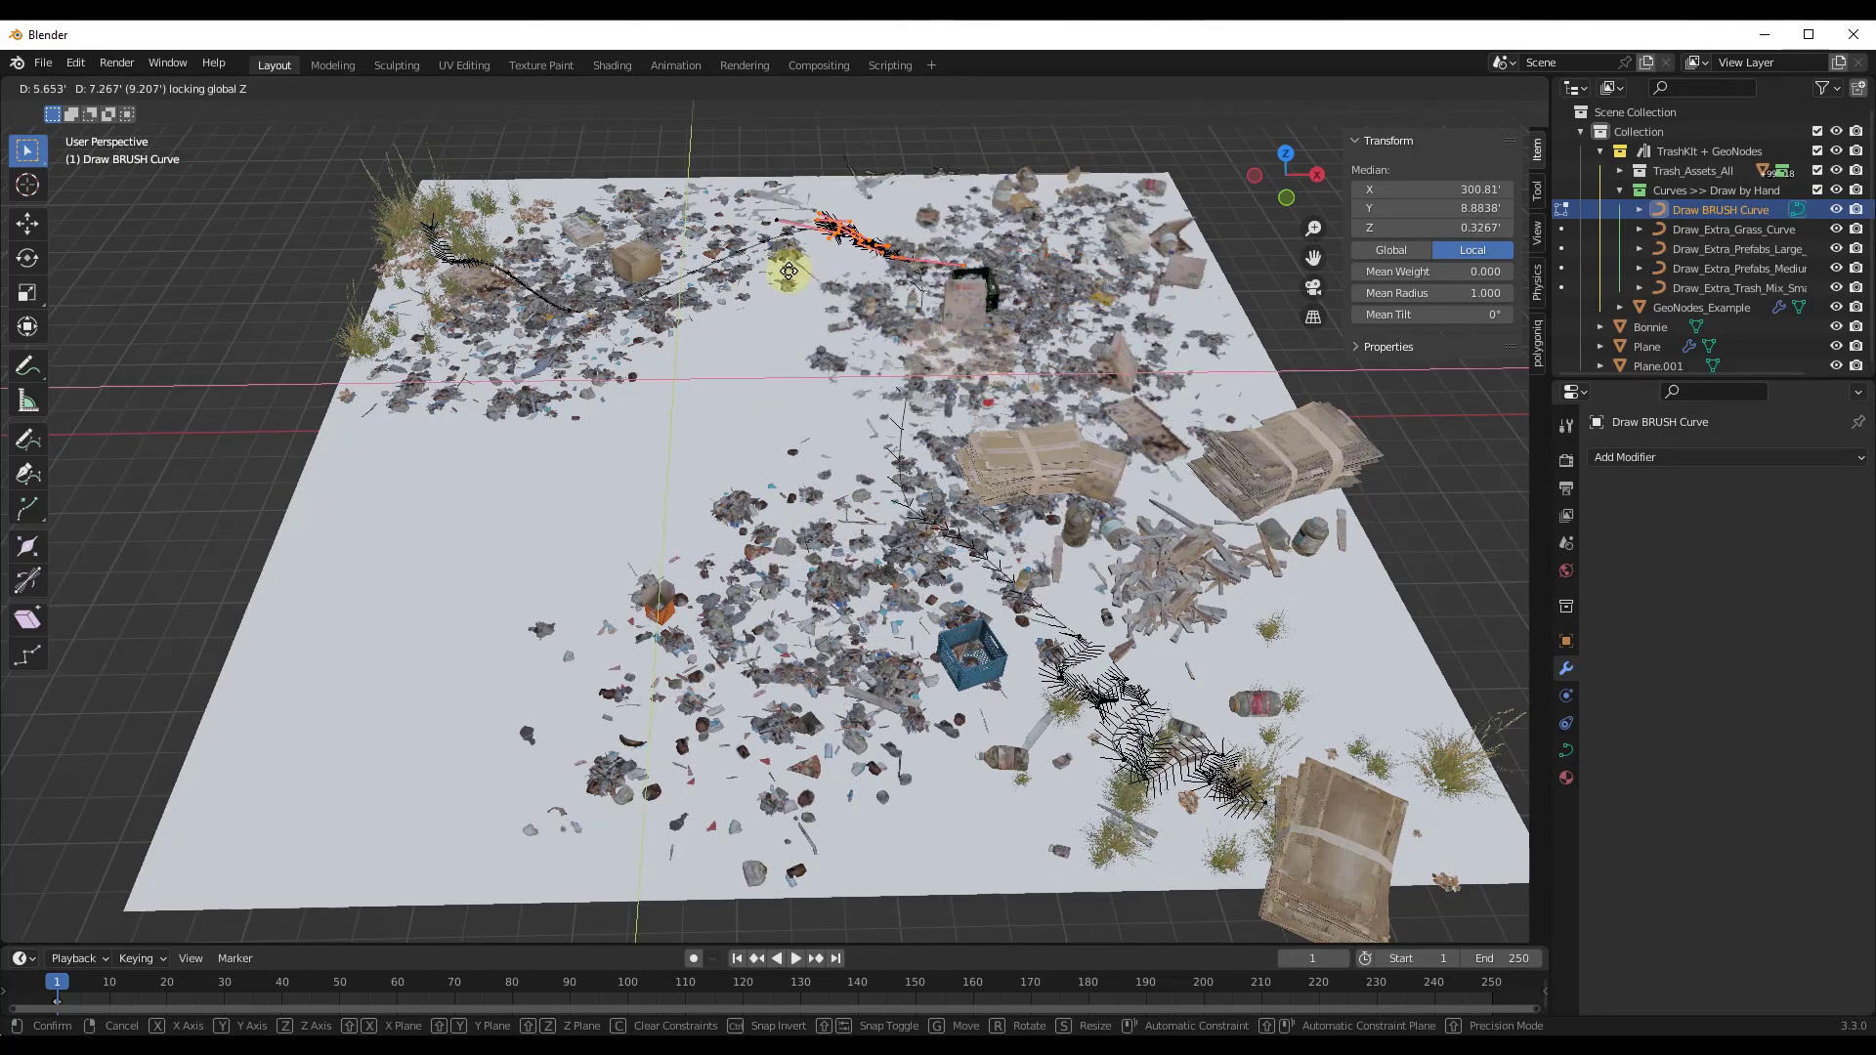
pyautogui.click(991, 458)
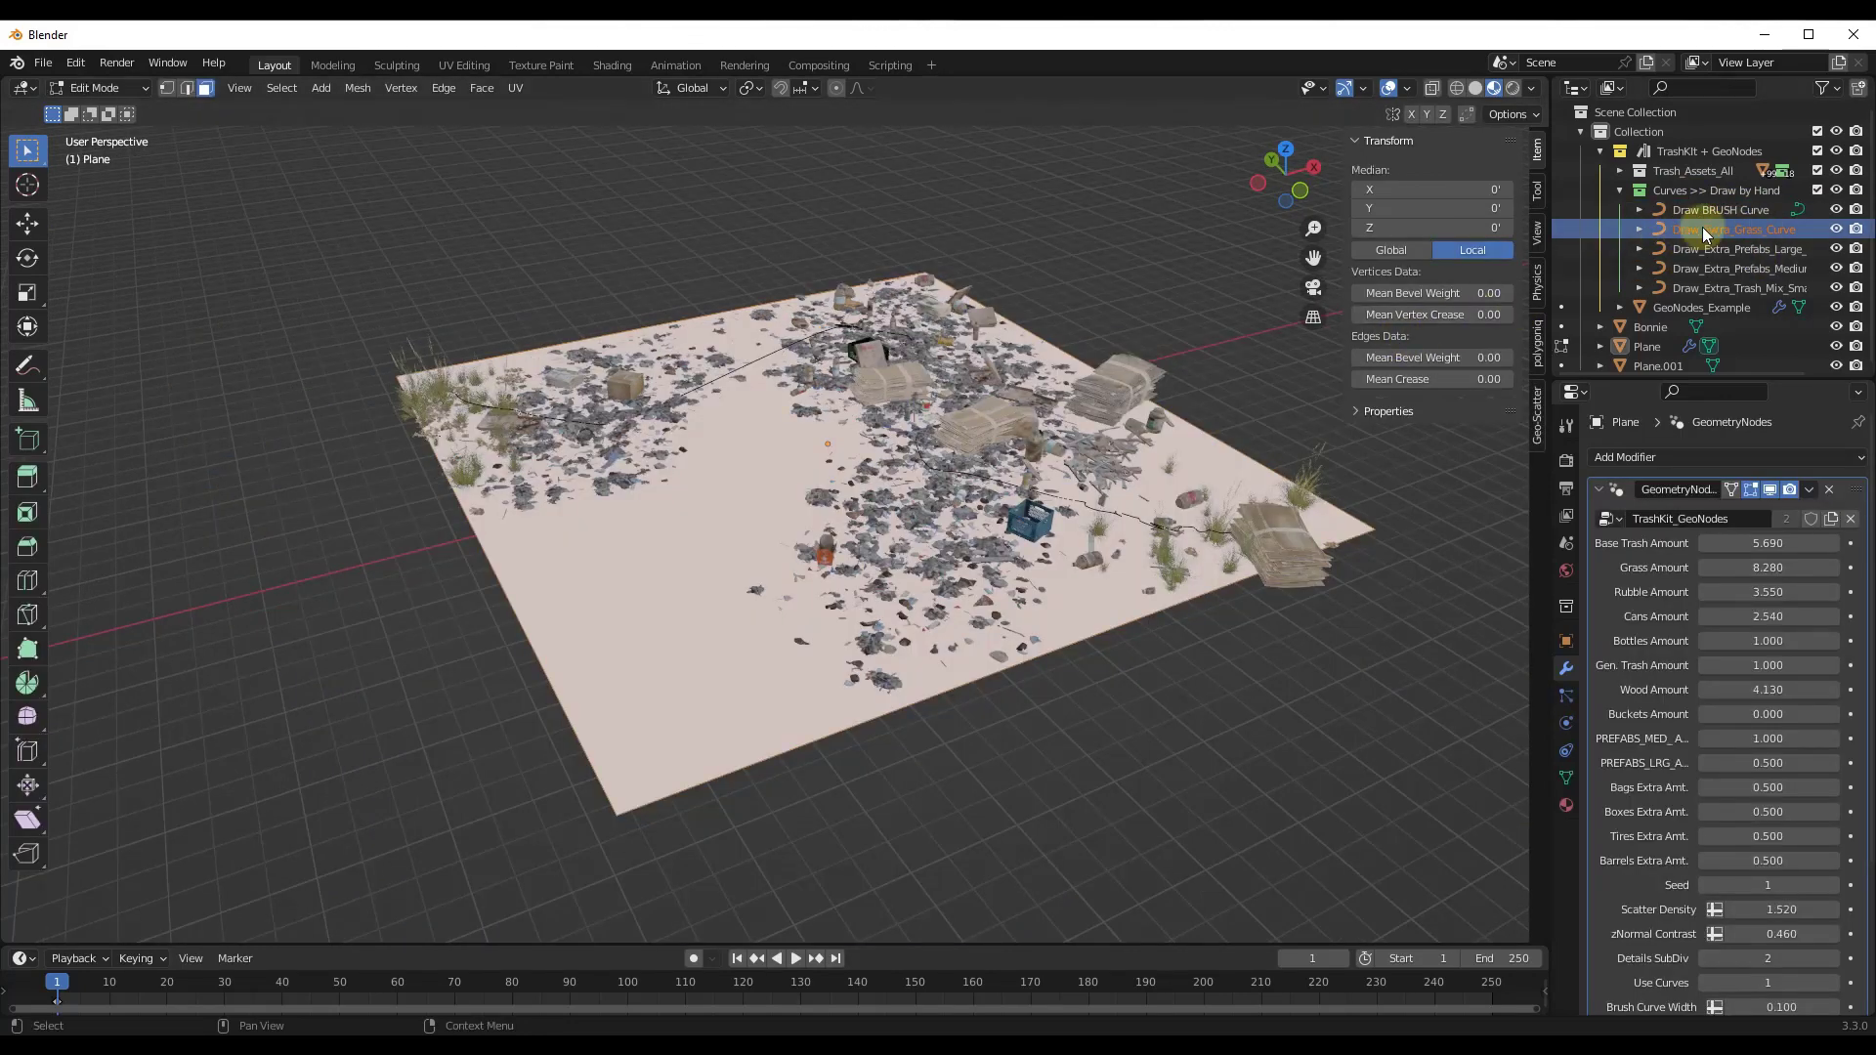
# Edit Draw_Extra_Grass_Curve with Draw and add a short grass stroke near the plane's edge.
pyautogui.moveTo(740, 422); pyautogui.dragTo(754, 412, button='middle')
pyautogui.press('Tab')
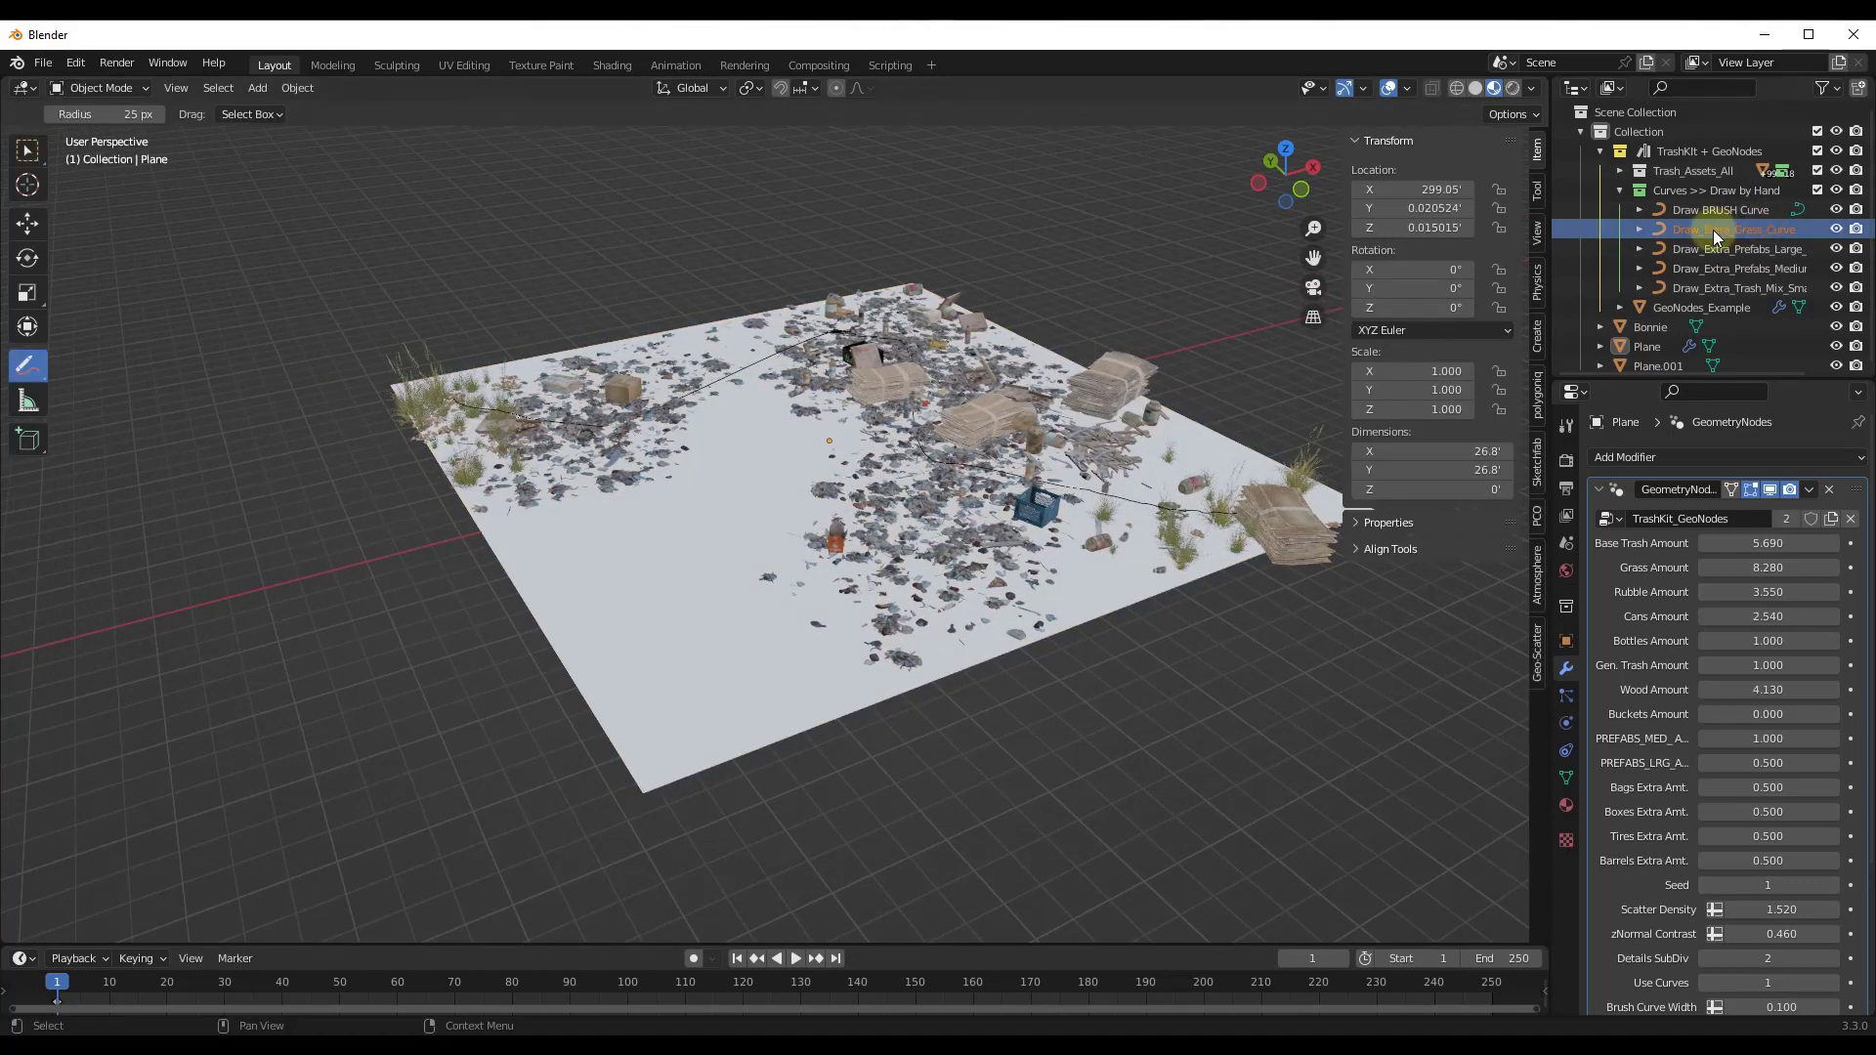
pyautogui.click(1714, 230)
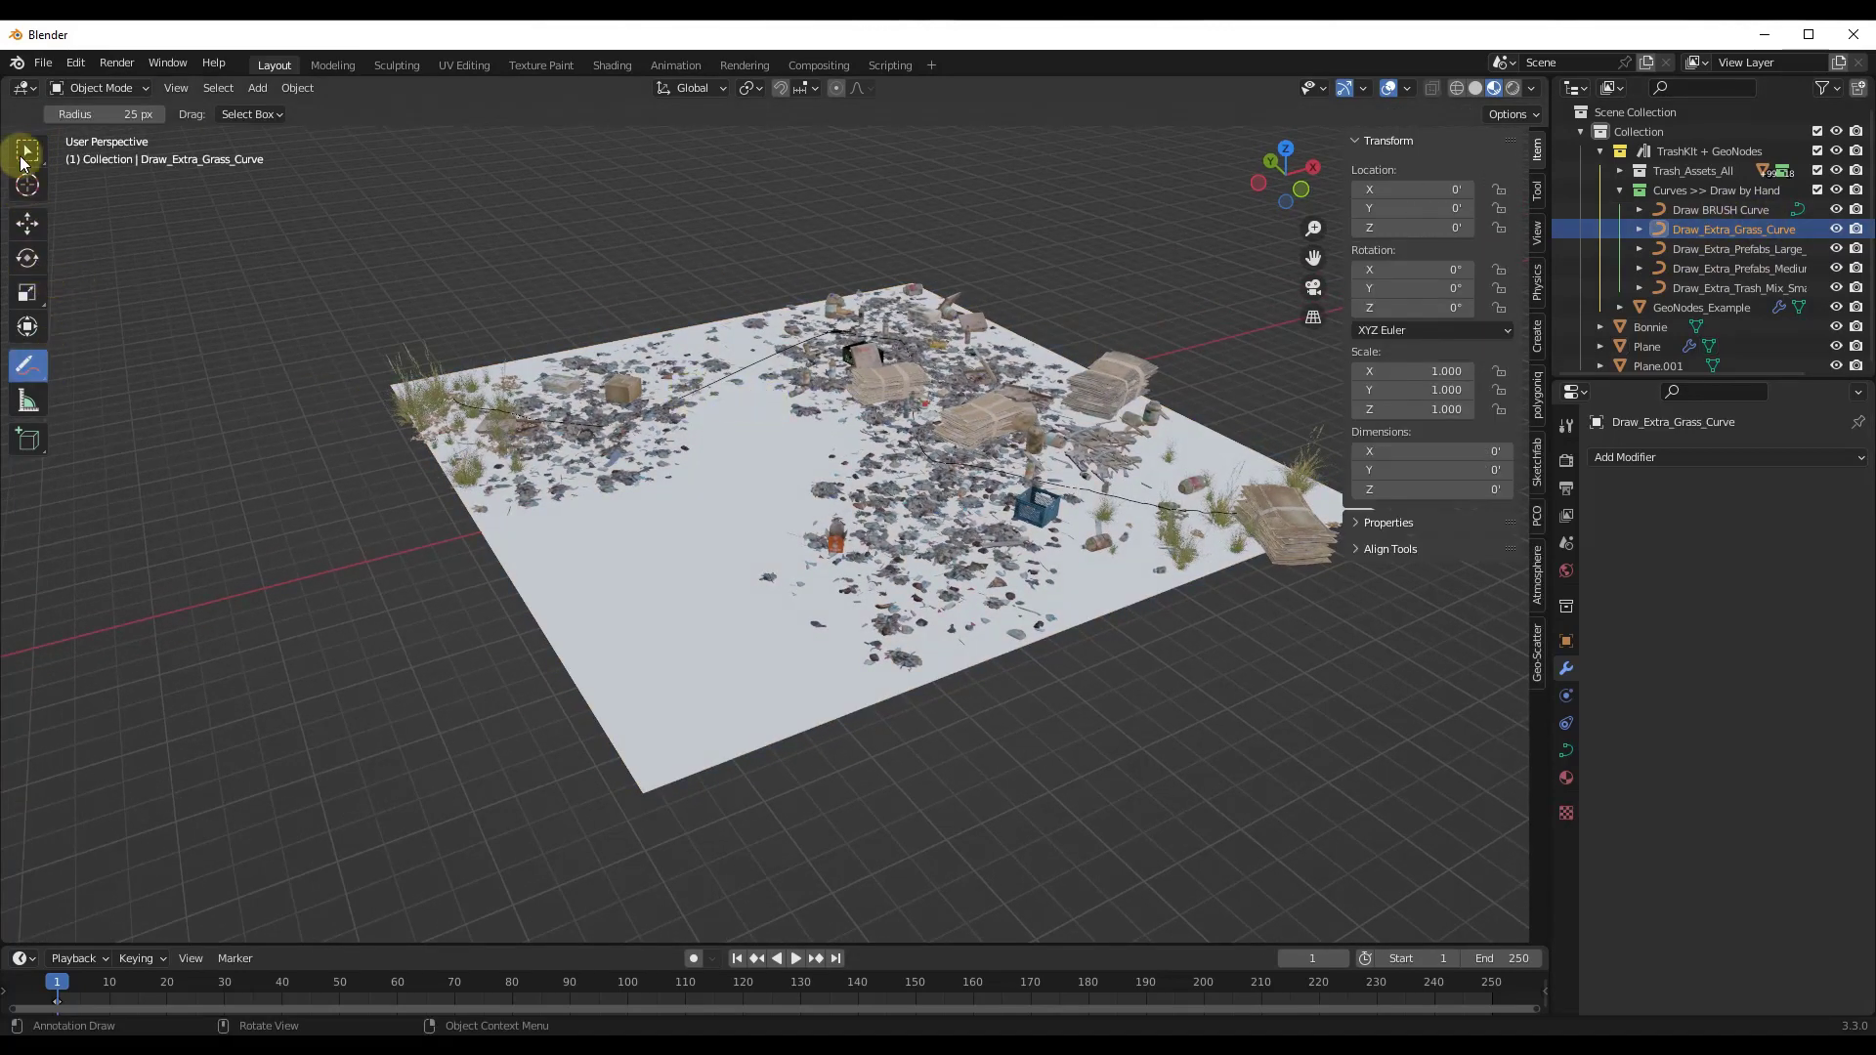
pyautogui.press('Tab')
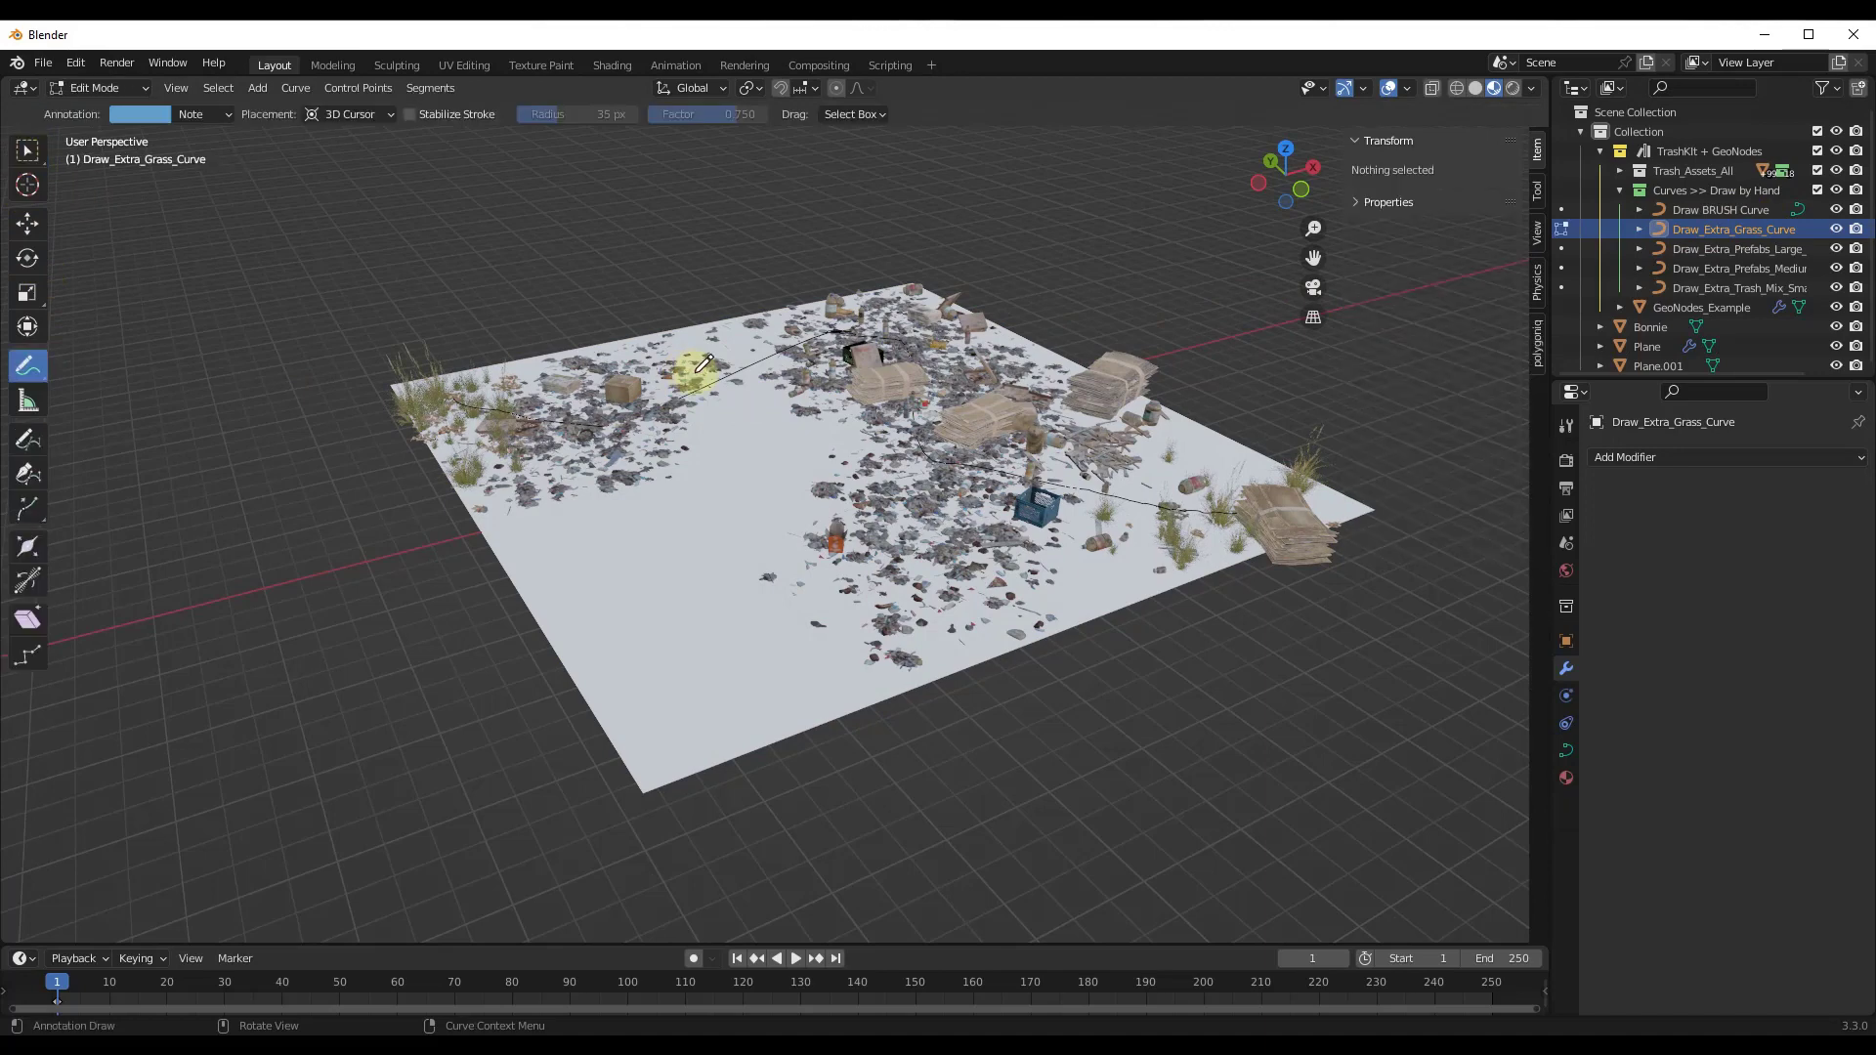
pyautogui.click(31, 442)
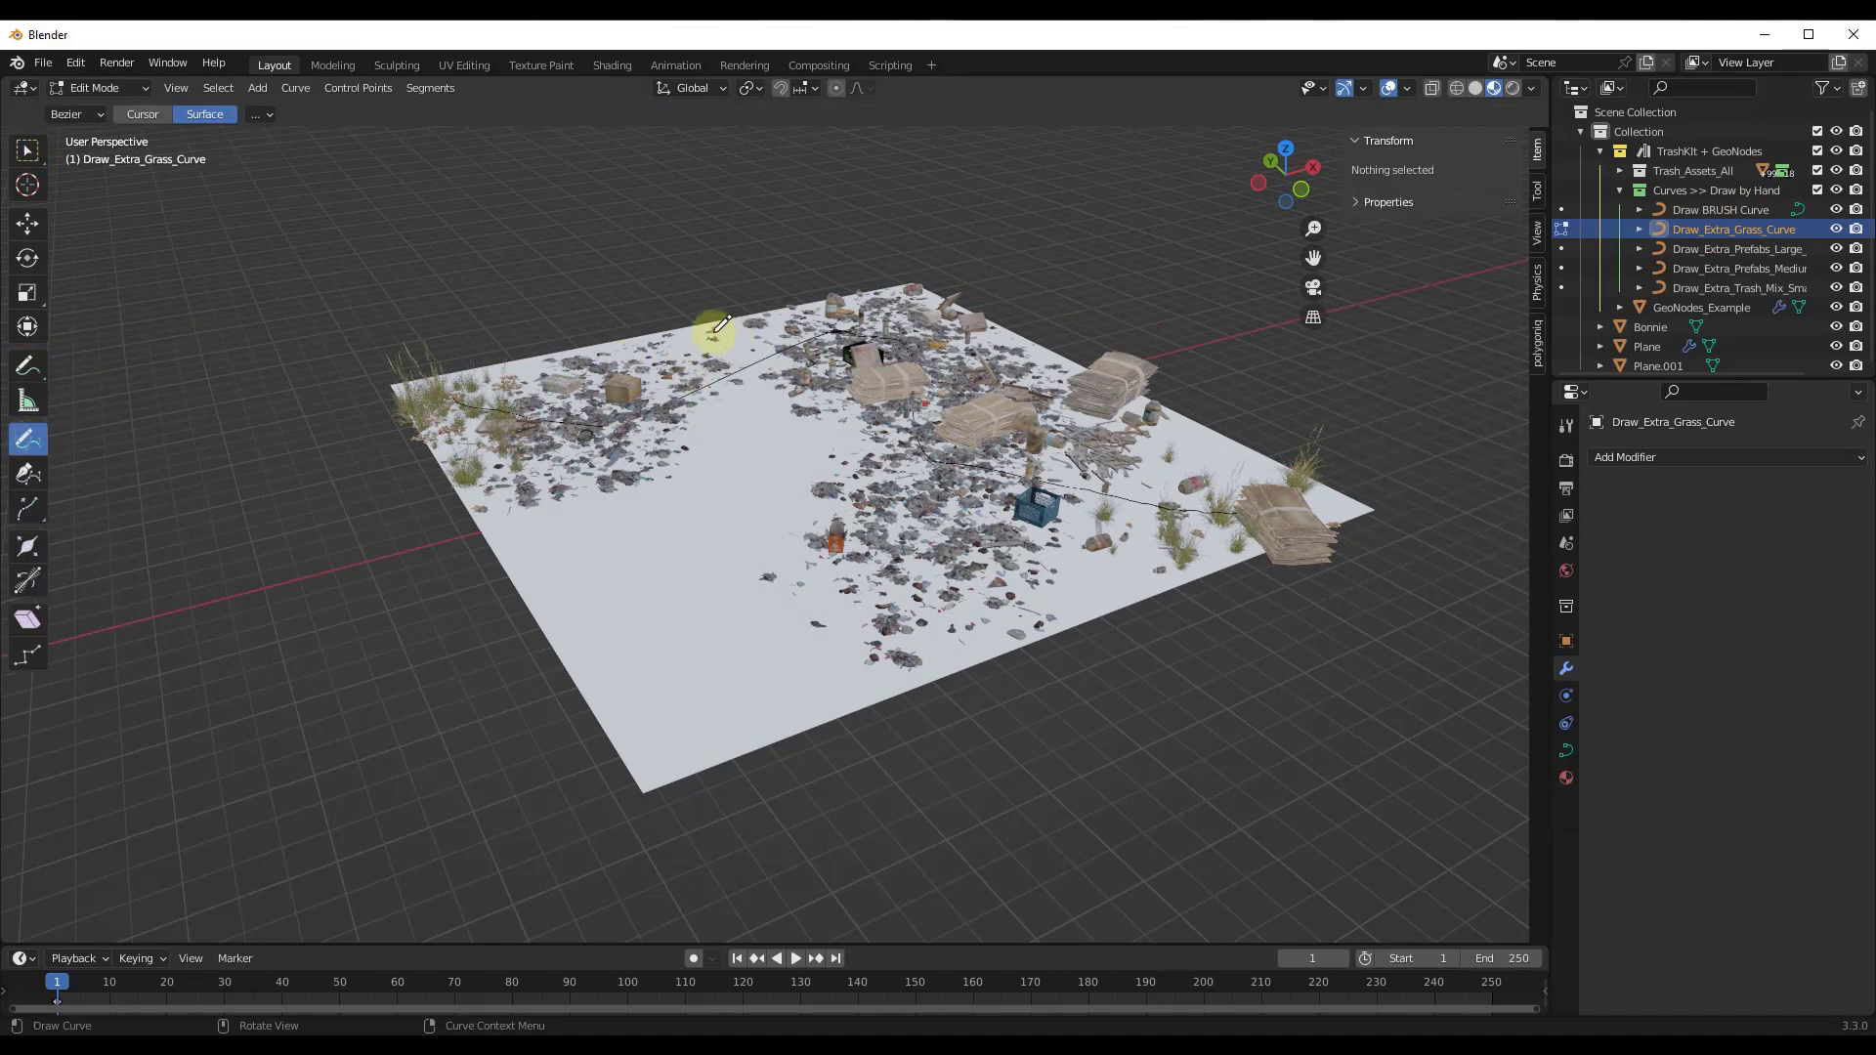
pyautogui.moveTo(695, 682); pyautogui.dragTo(696, 681)
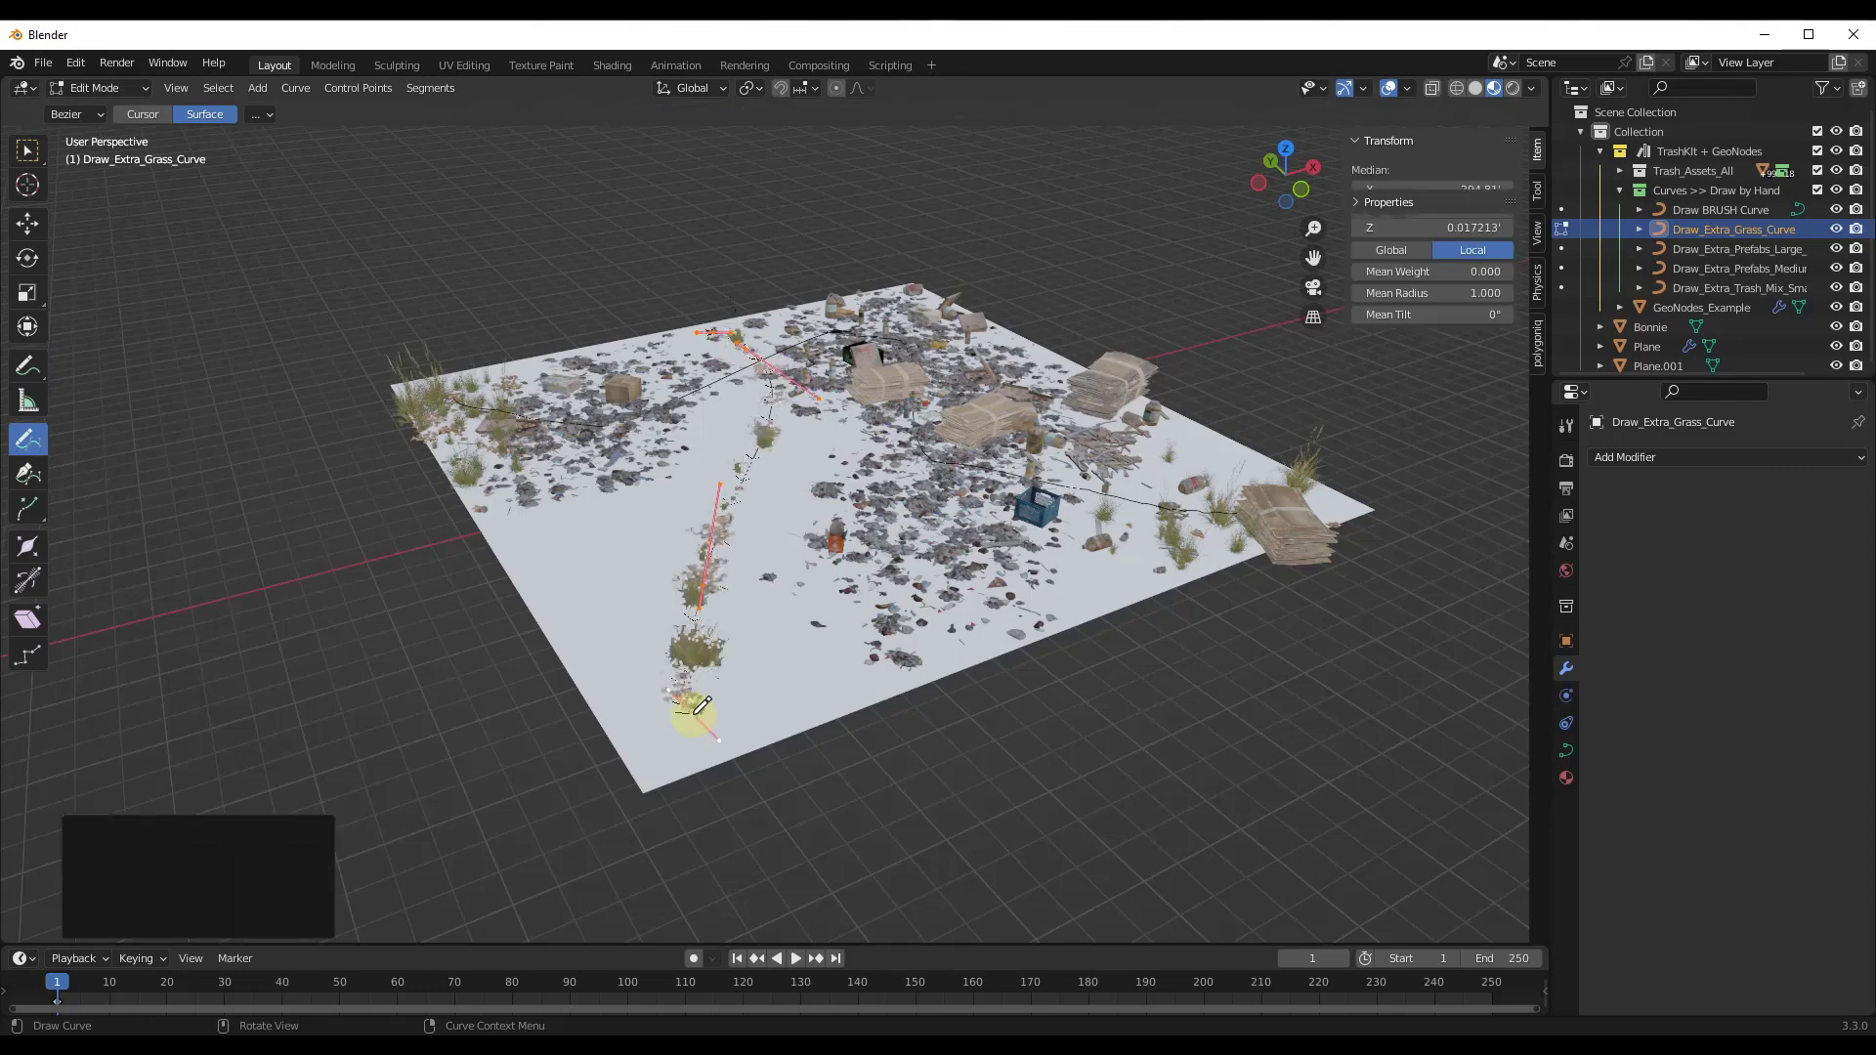
# From a top-down view, draw a long looping grass path across the plane.
pyautogui.moveTo(720, 670); pyautogui.dragTo(658, 649, button='middle')
pyautogui.scroll(4, 725, 588)
pyautogui.moveTo(725, 589); pyautogui.dragTo(748, 581, button='middle')
pyautogui.scroll(-4, 742, 489)
pyautogui.moveTo(683, 494); pyautogui.dragTo(587, 327, button='middle')
pyautogui.scroll(4, 588, 328)
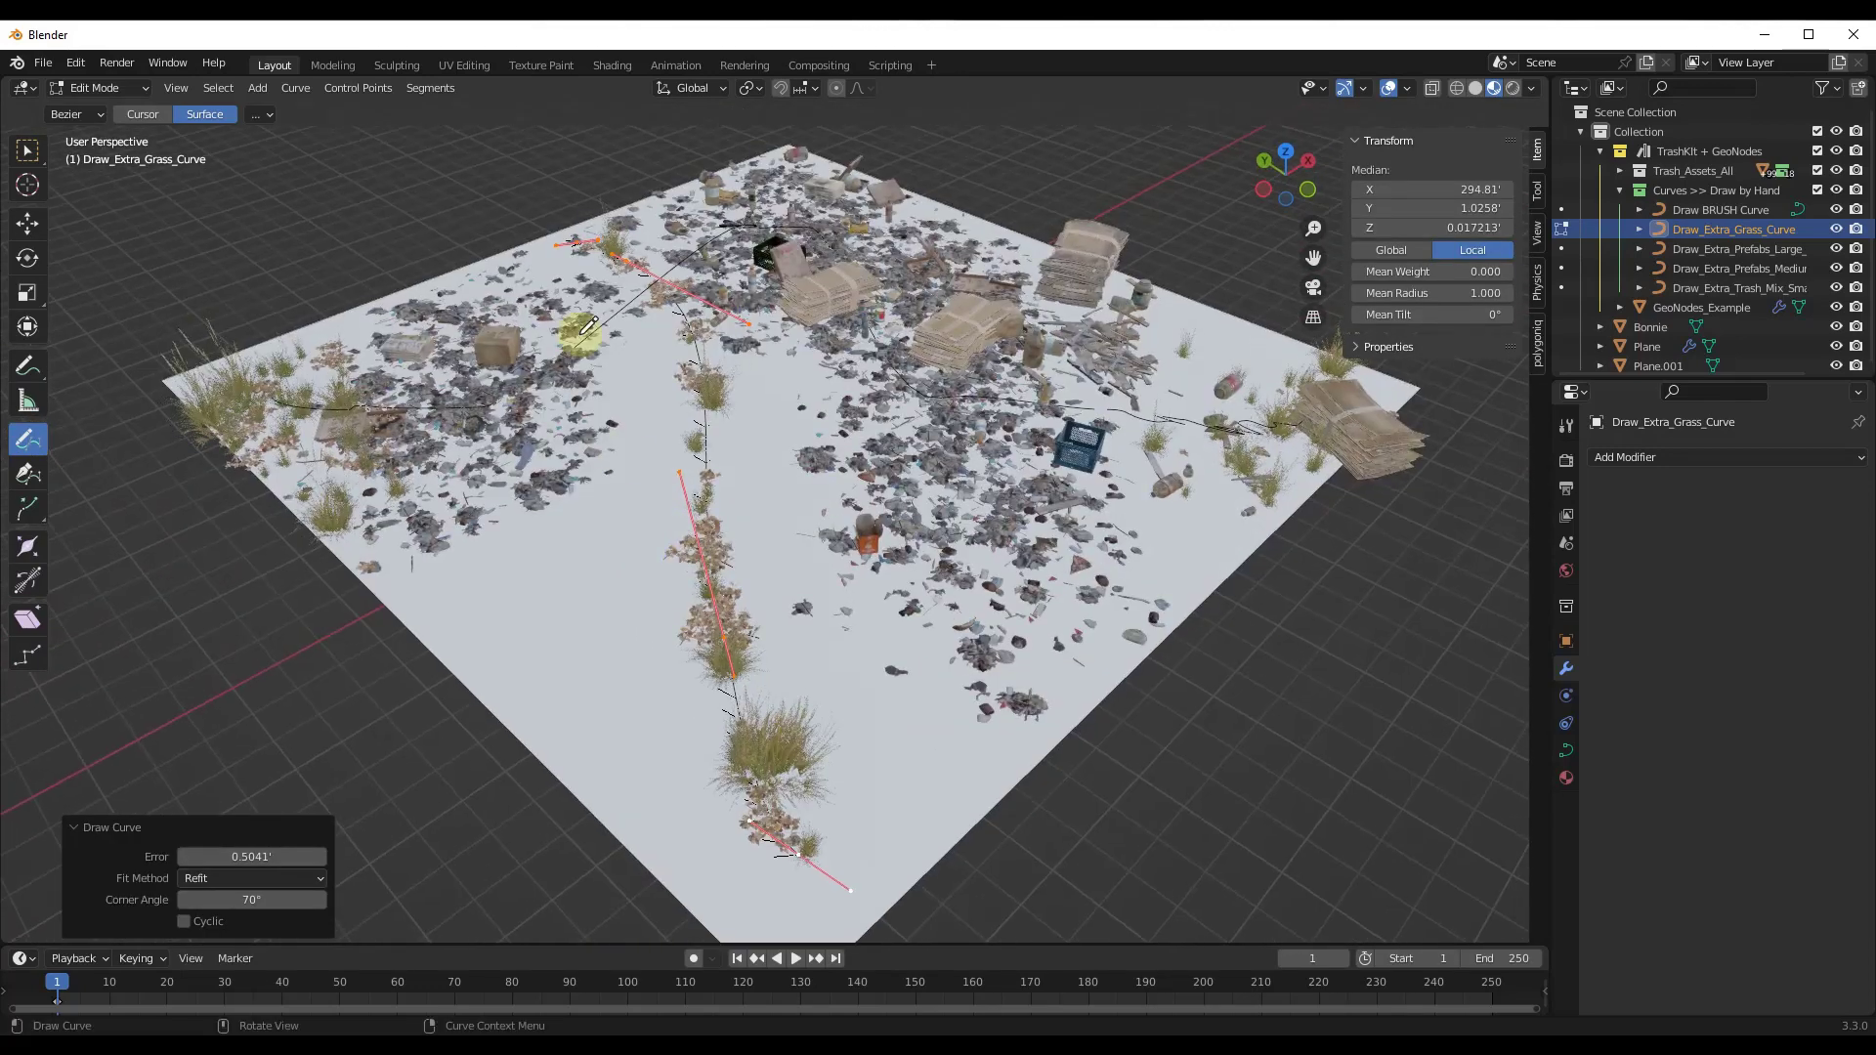
pyautogui.moveTo(577, 275)
pyautogui.mouseDown()
pyautogui.moveTo(615, 409)
pyautogui.moveTo(602, 519)
pyautogui.moveTo(713, 521)
pyautogui.moveTo(770, 607)
pyautogui.moveTo(881, 592)
pyautogui.moveTo(765, 400)
pyautogui.moveTo(890, 415)
pyautogui.mouseUp()
# Return to Object Mode and inspect the grass clumps growing along the loop.
pyautogui.moveTo(854, 670)
pyautogui.mouseDown(button='middle')
pyautogui.moveTo(859, 587)
pyautogui.moveTo(788, 611)
pyautogui.mouseUp(button='middle')
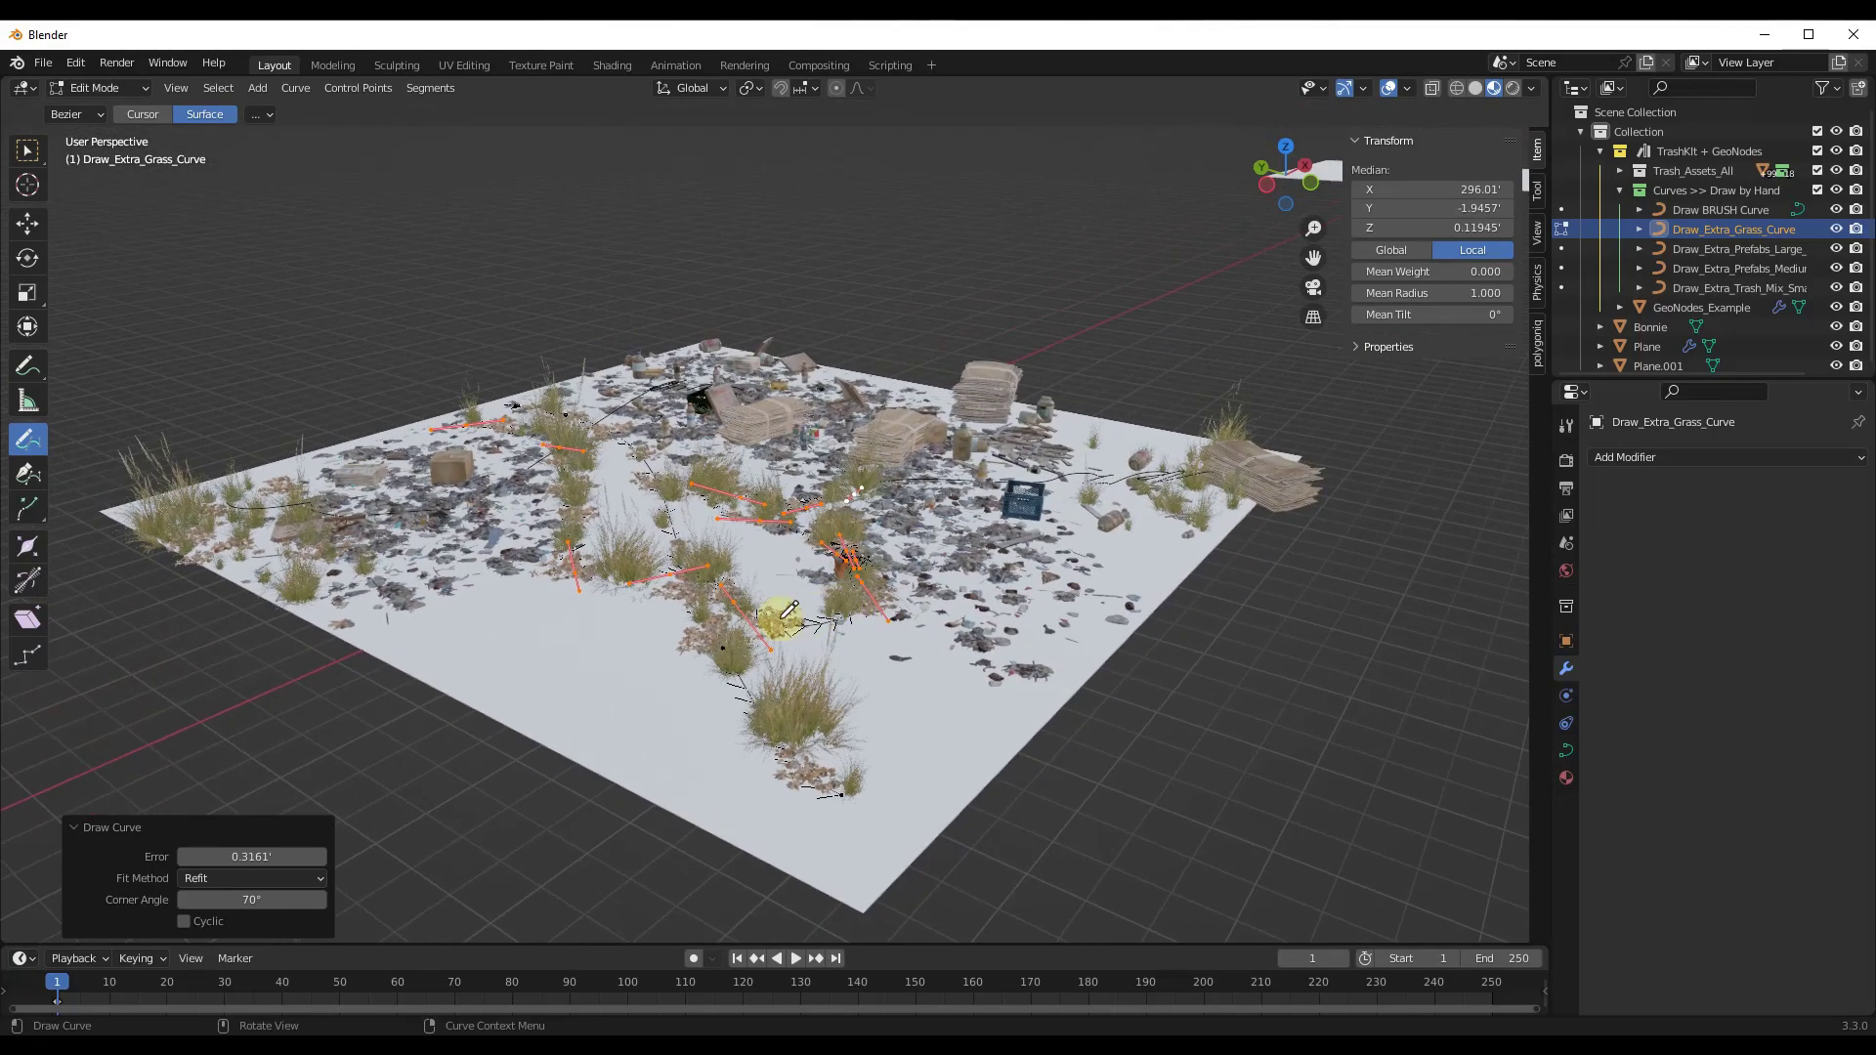
pyautogui.scroll(-3, 850, 548)
pyautogui.scroll(6, 880, 548)
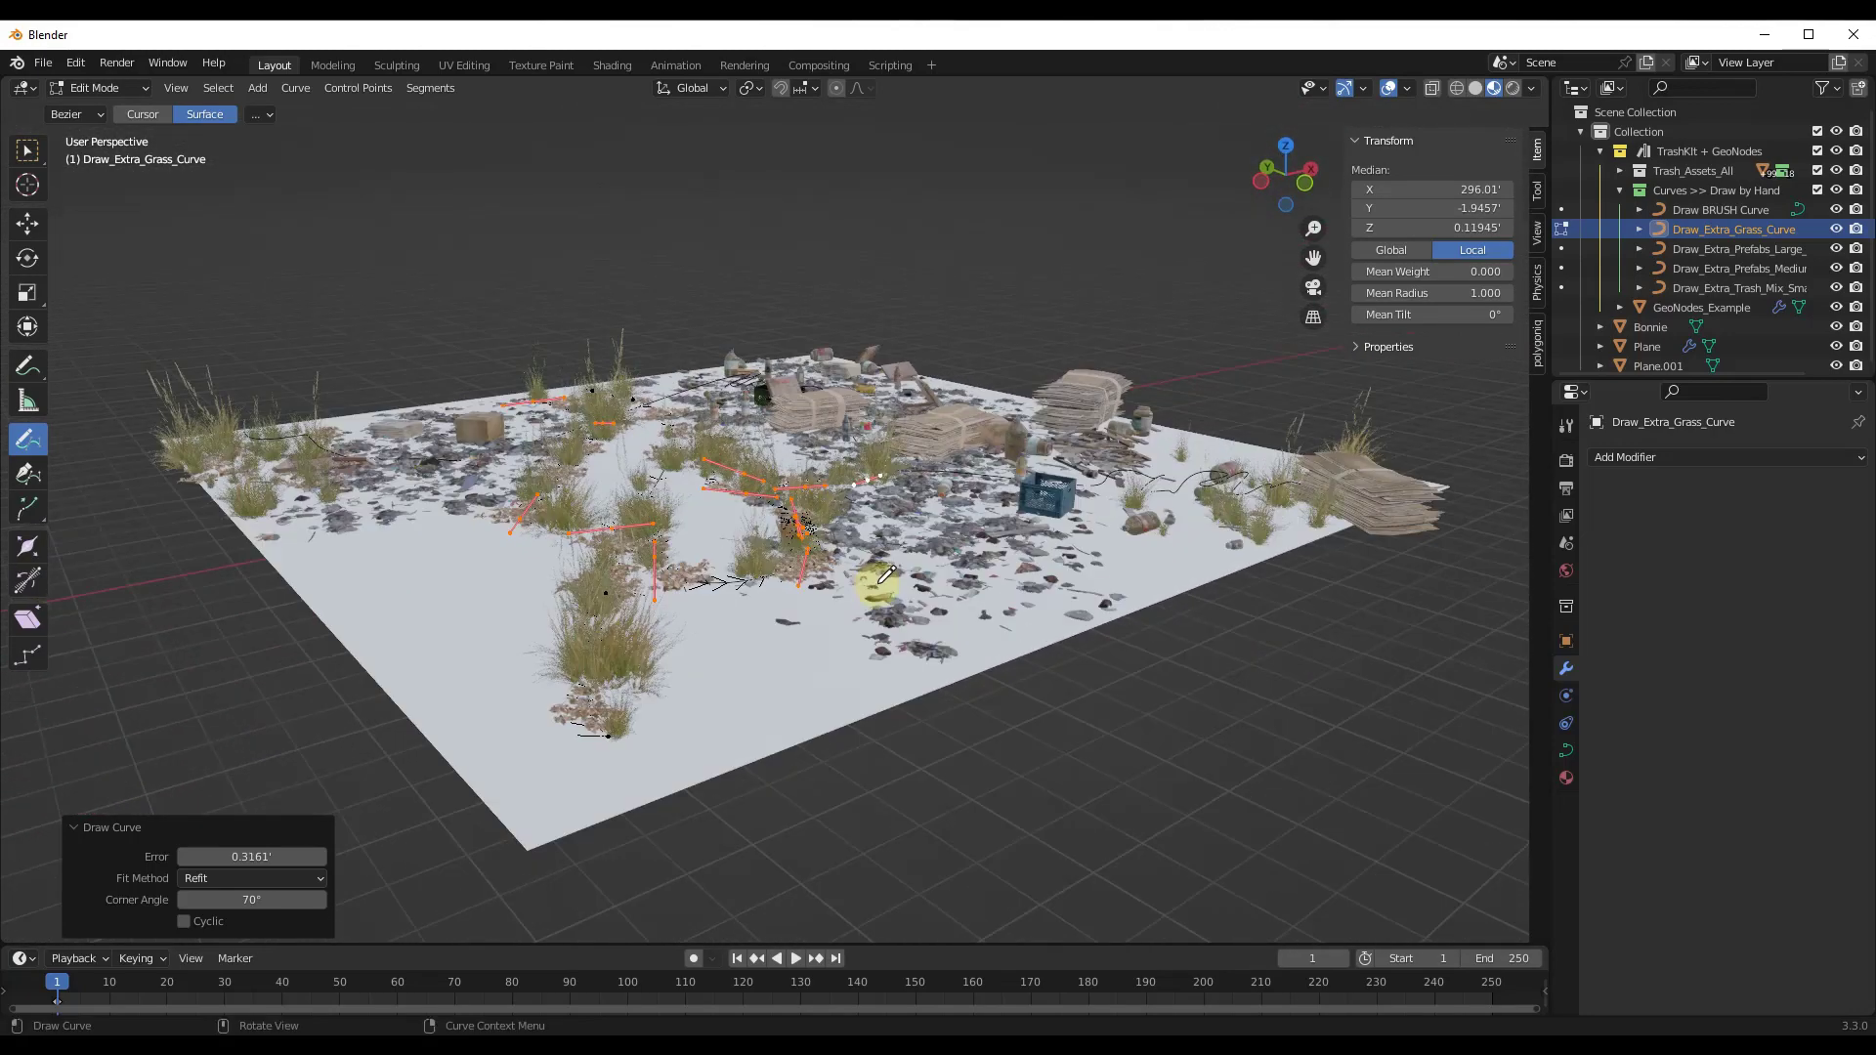
pyautogui.press('Tab')
pyautogui.scroll(-5, 873, 528)
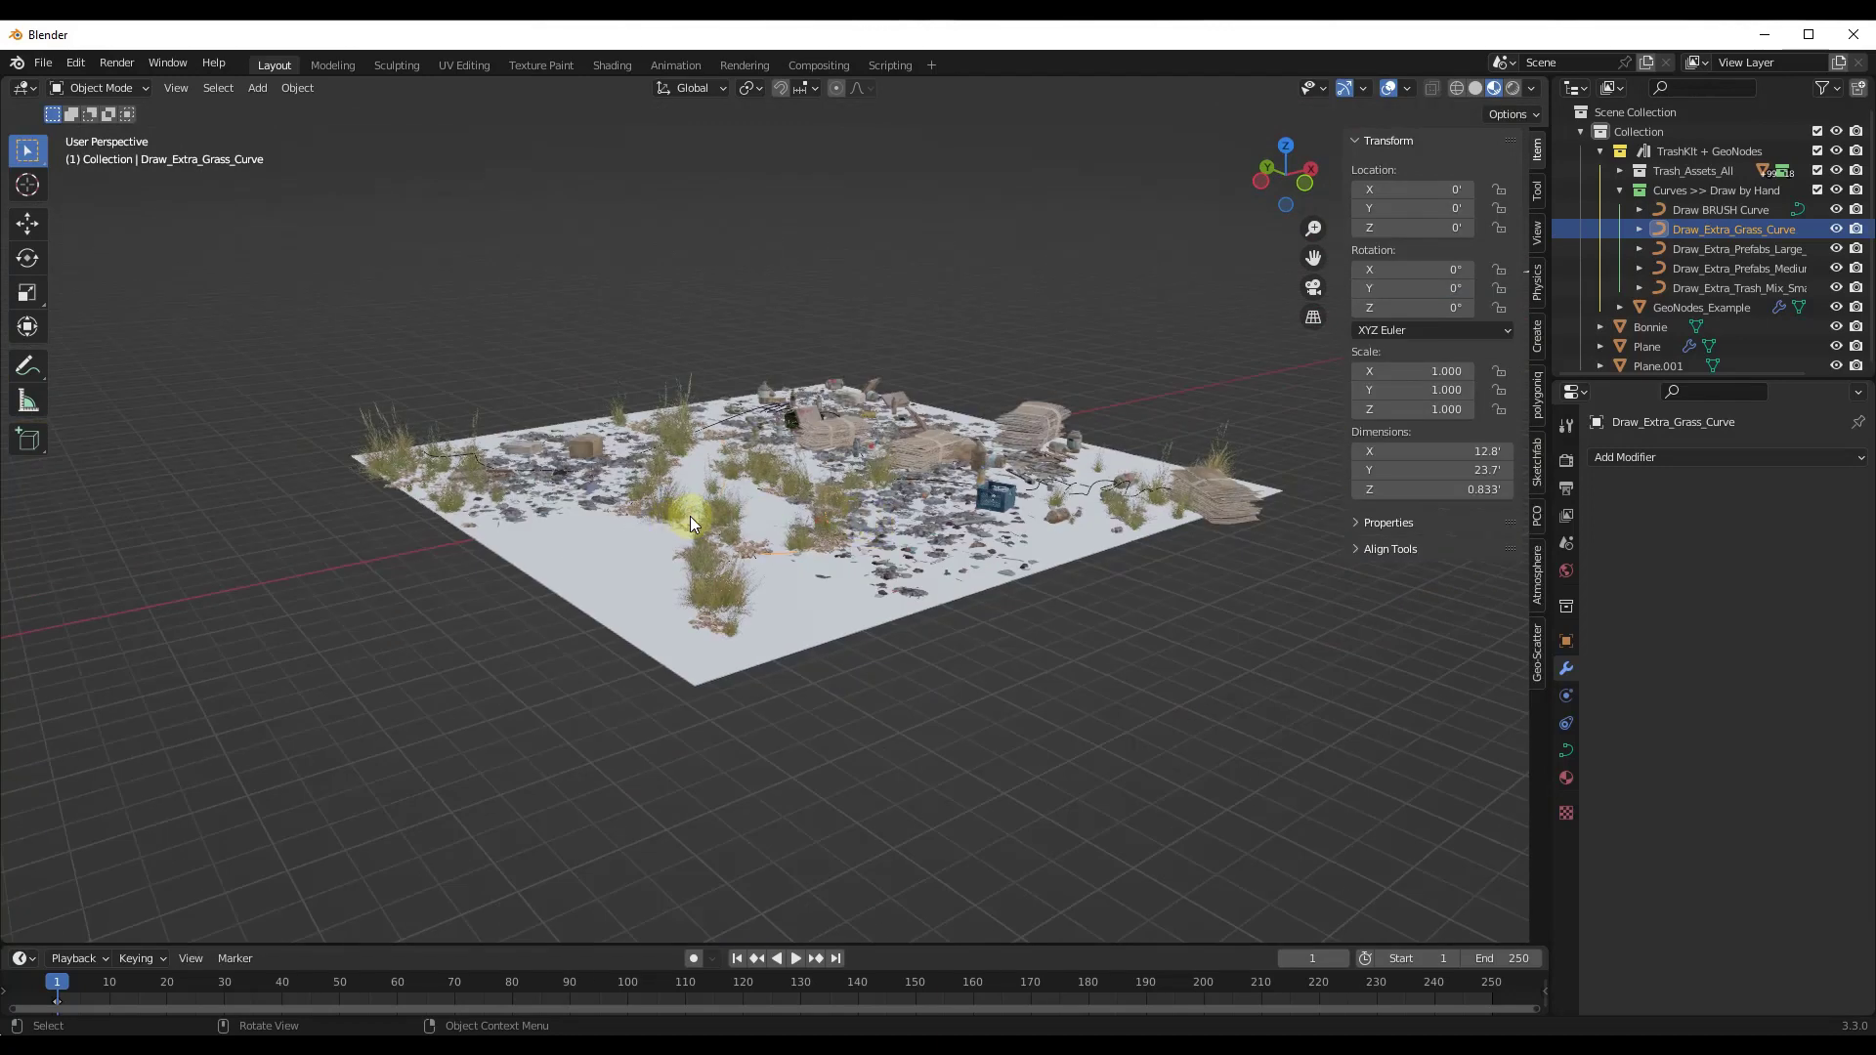
pyautogui.scroll(-3, 684, 523)
pyautogui.scroll(8, 939, 528)
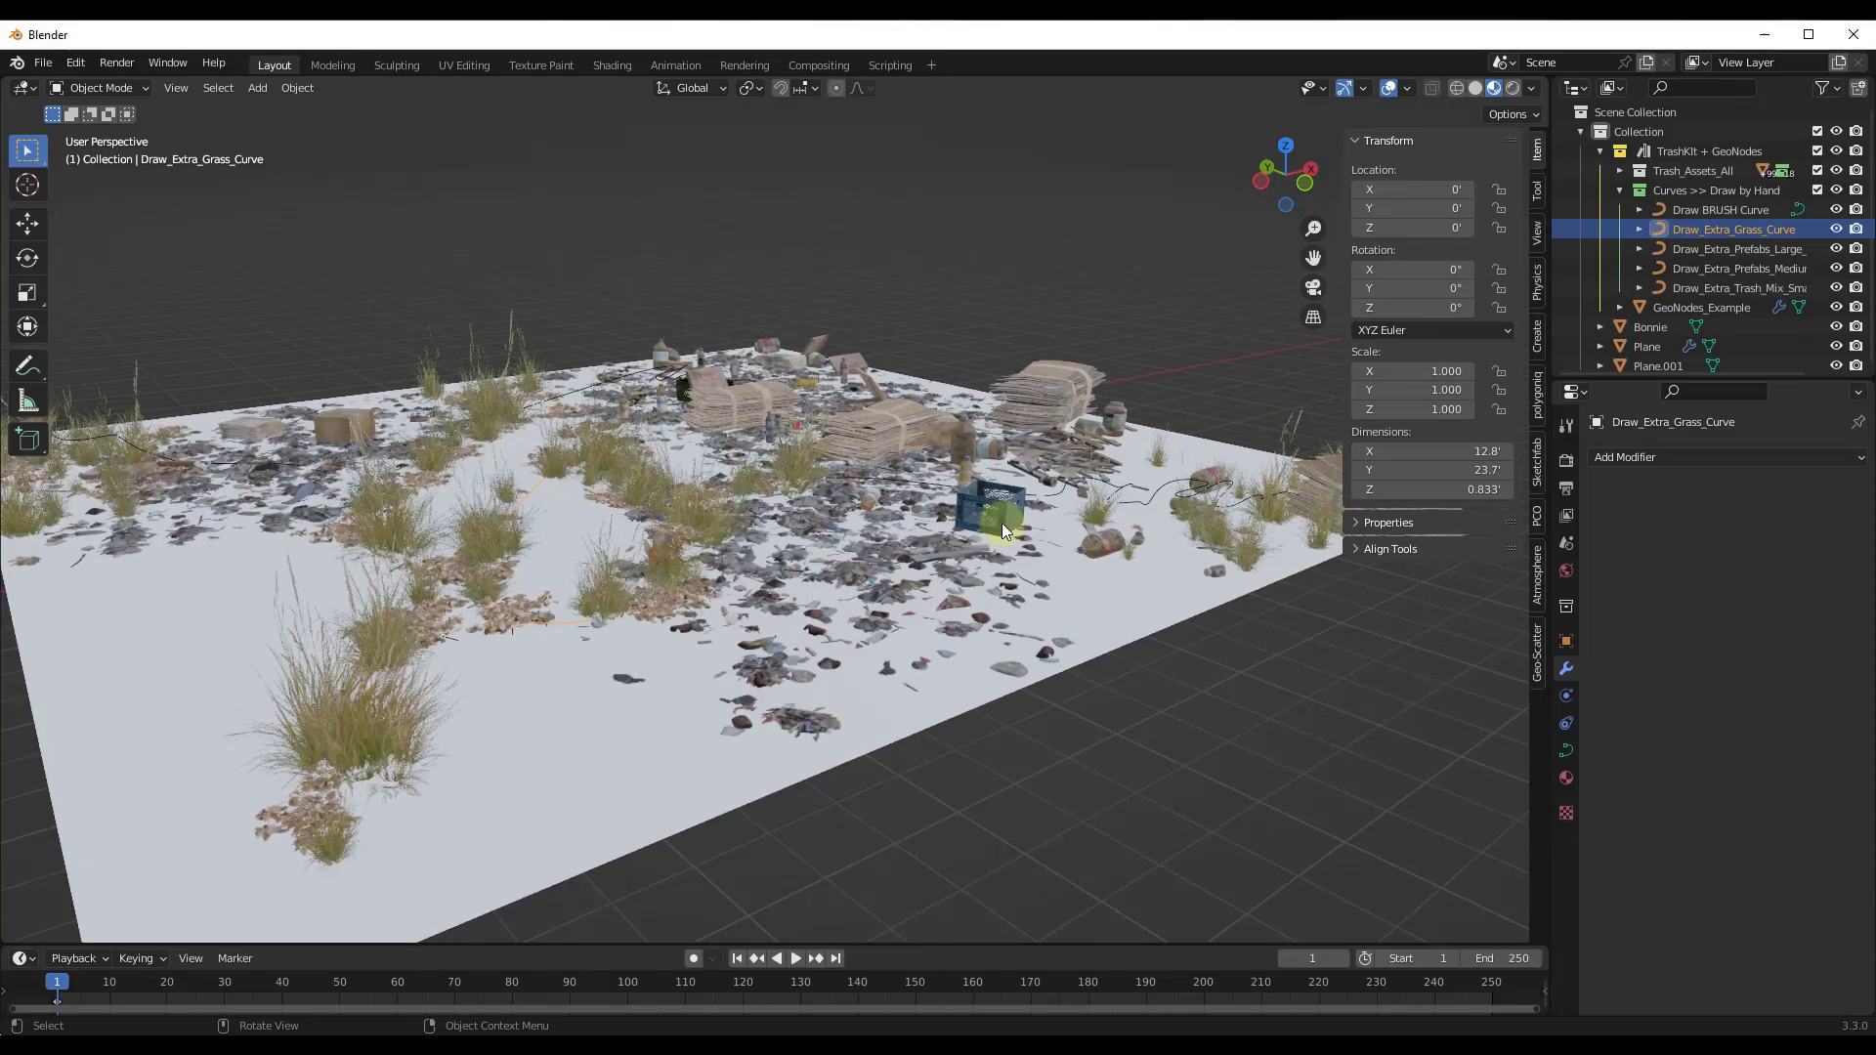
pyautogui.scroll(-5, 935, 511)
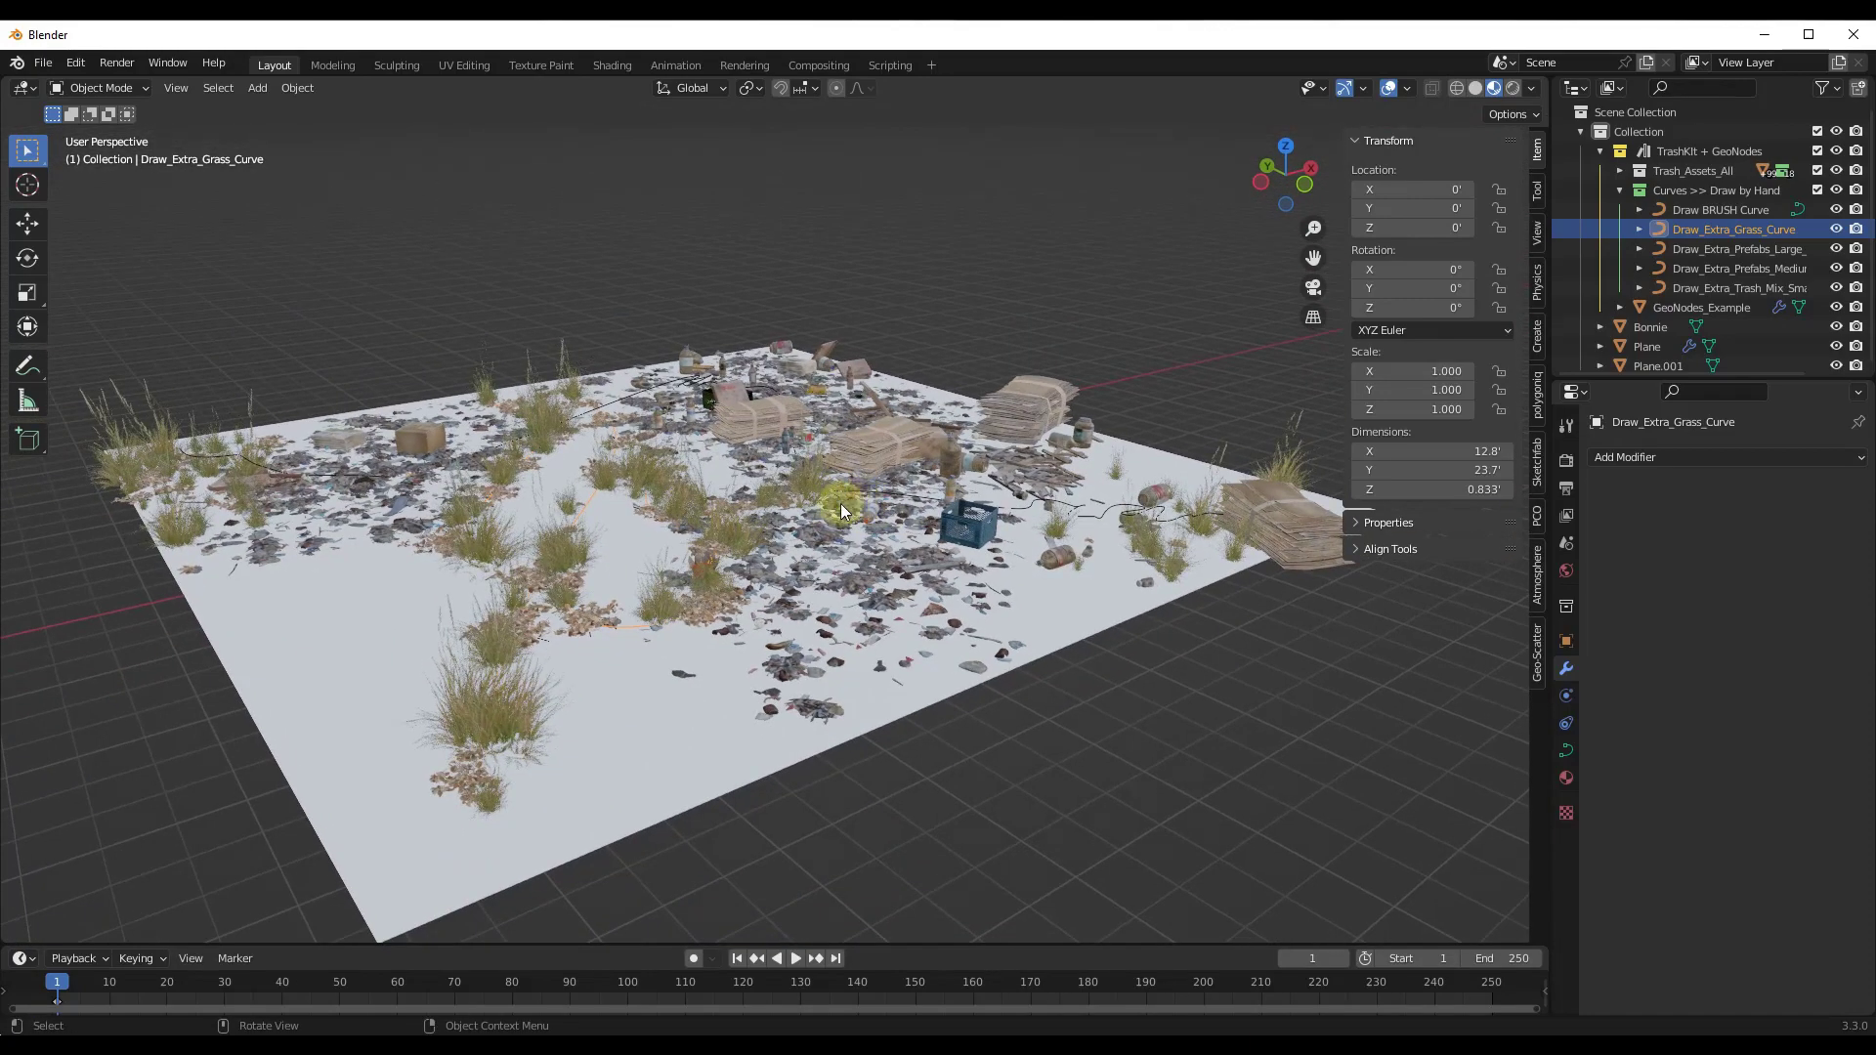
# Start a new General file, discarding the unsaved trash scene.
pyautogui.click(43, 63)
pyautogui.moveTo(126, 91)
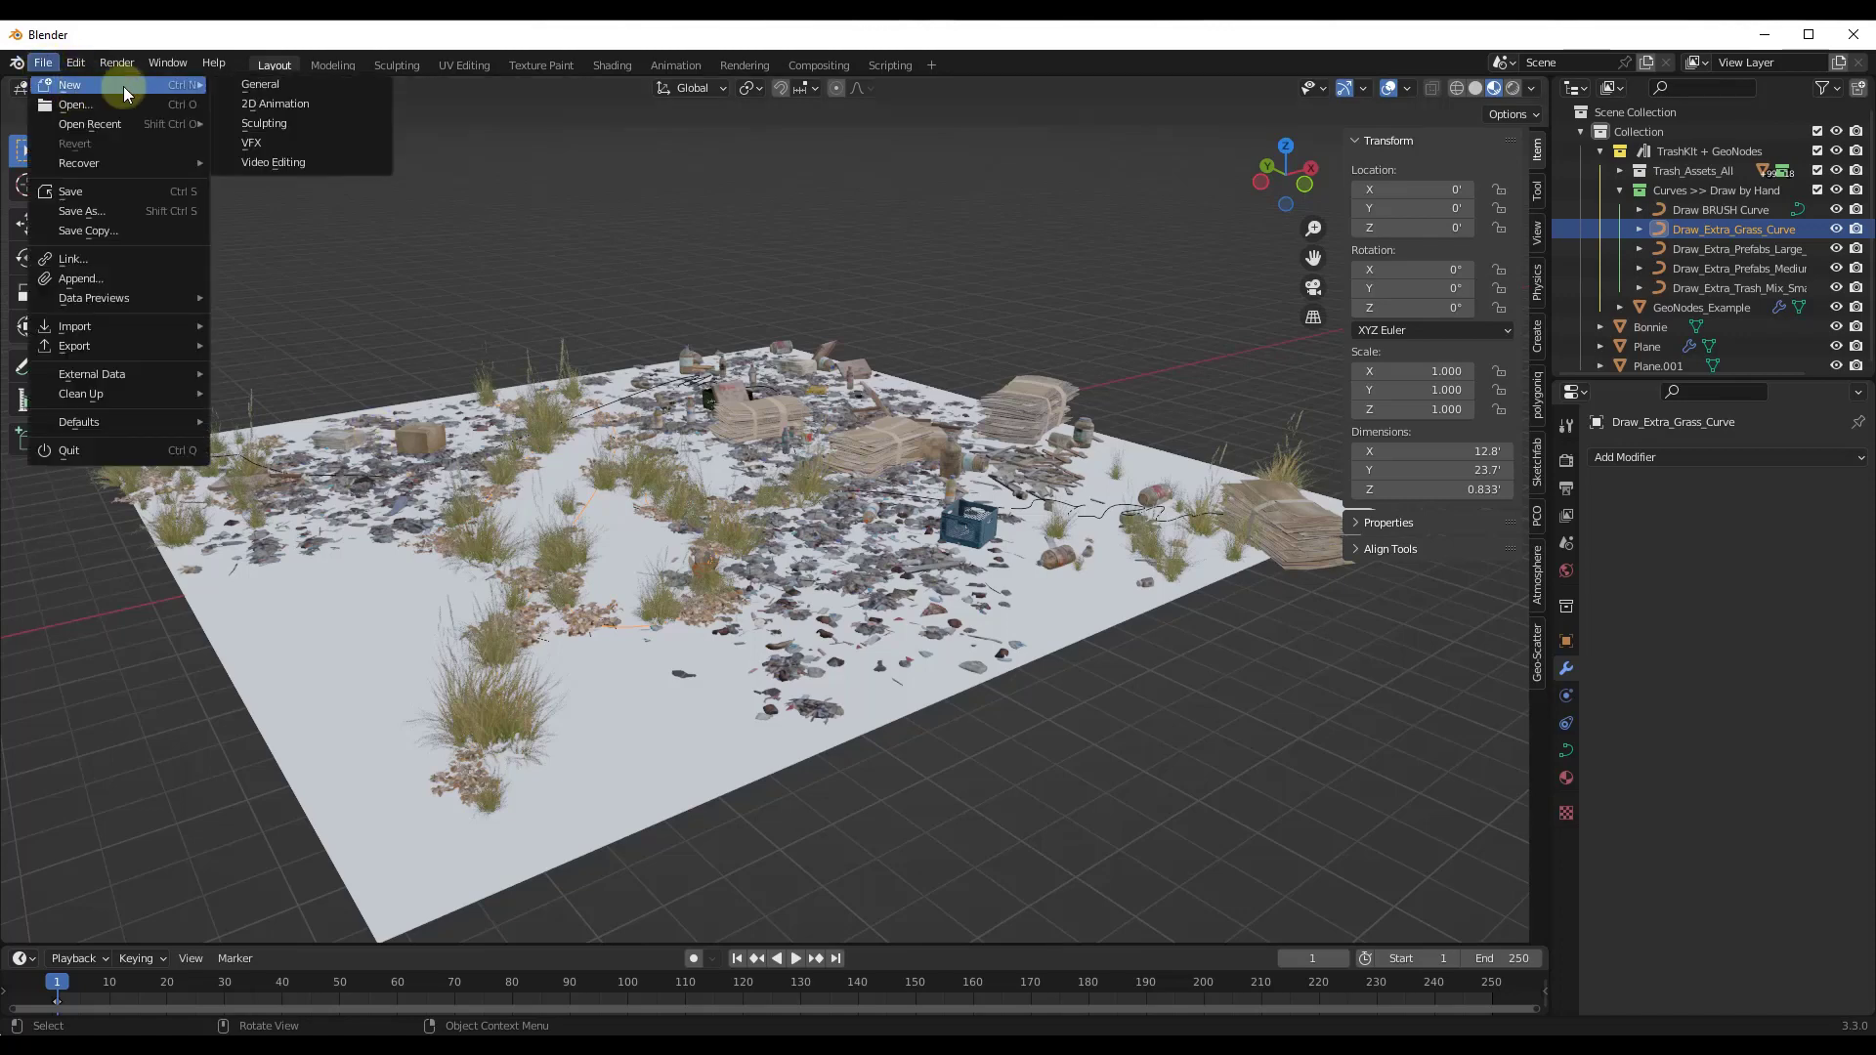
pyautogui.click(262, 87)
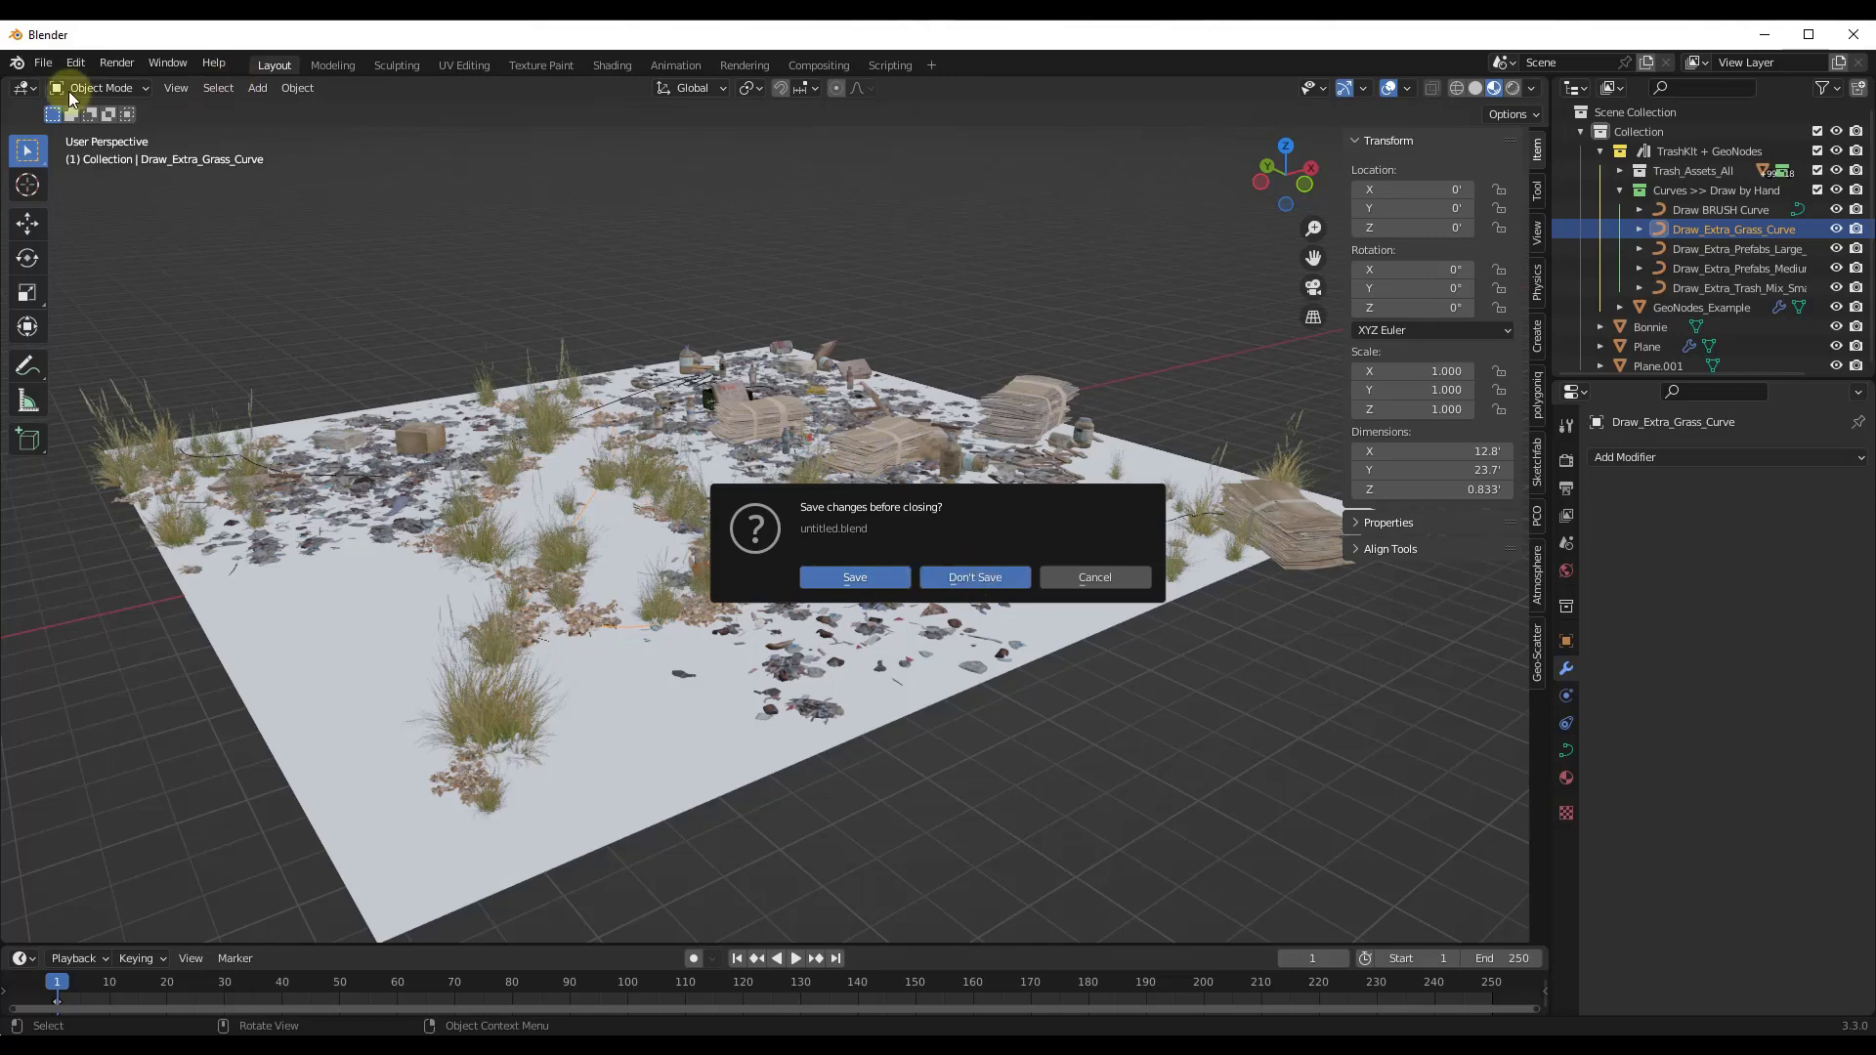
pyautogui.click(975, 577)
# Add a plane and move it along Y away from the dog model.
pyautogui.moveTo(791, 557); pyautogui.dragTo(679, 630, button='middle')
pyautogui.hotkey('shift', 'a')
pyautogui.moveTo(687, 608)
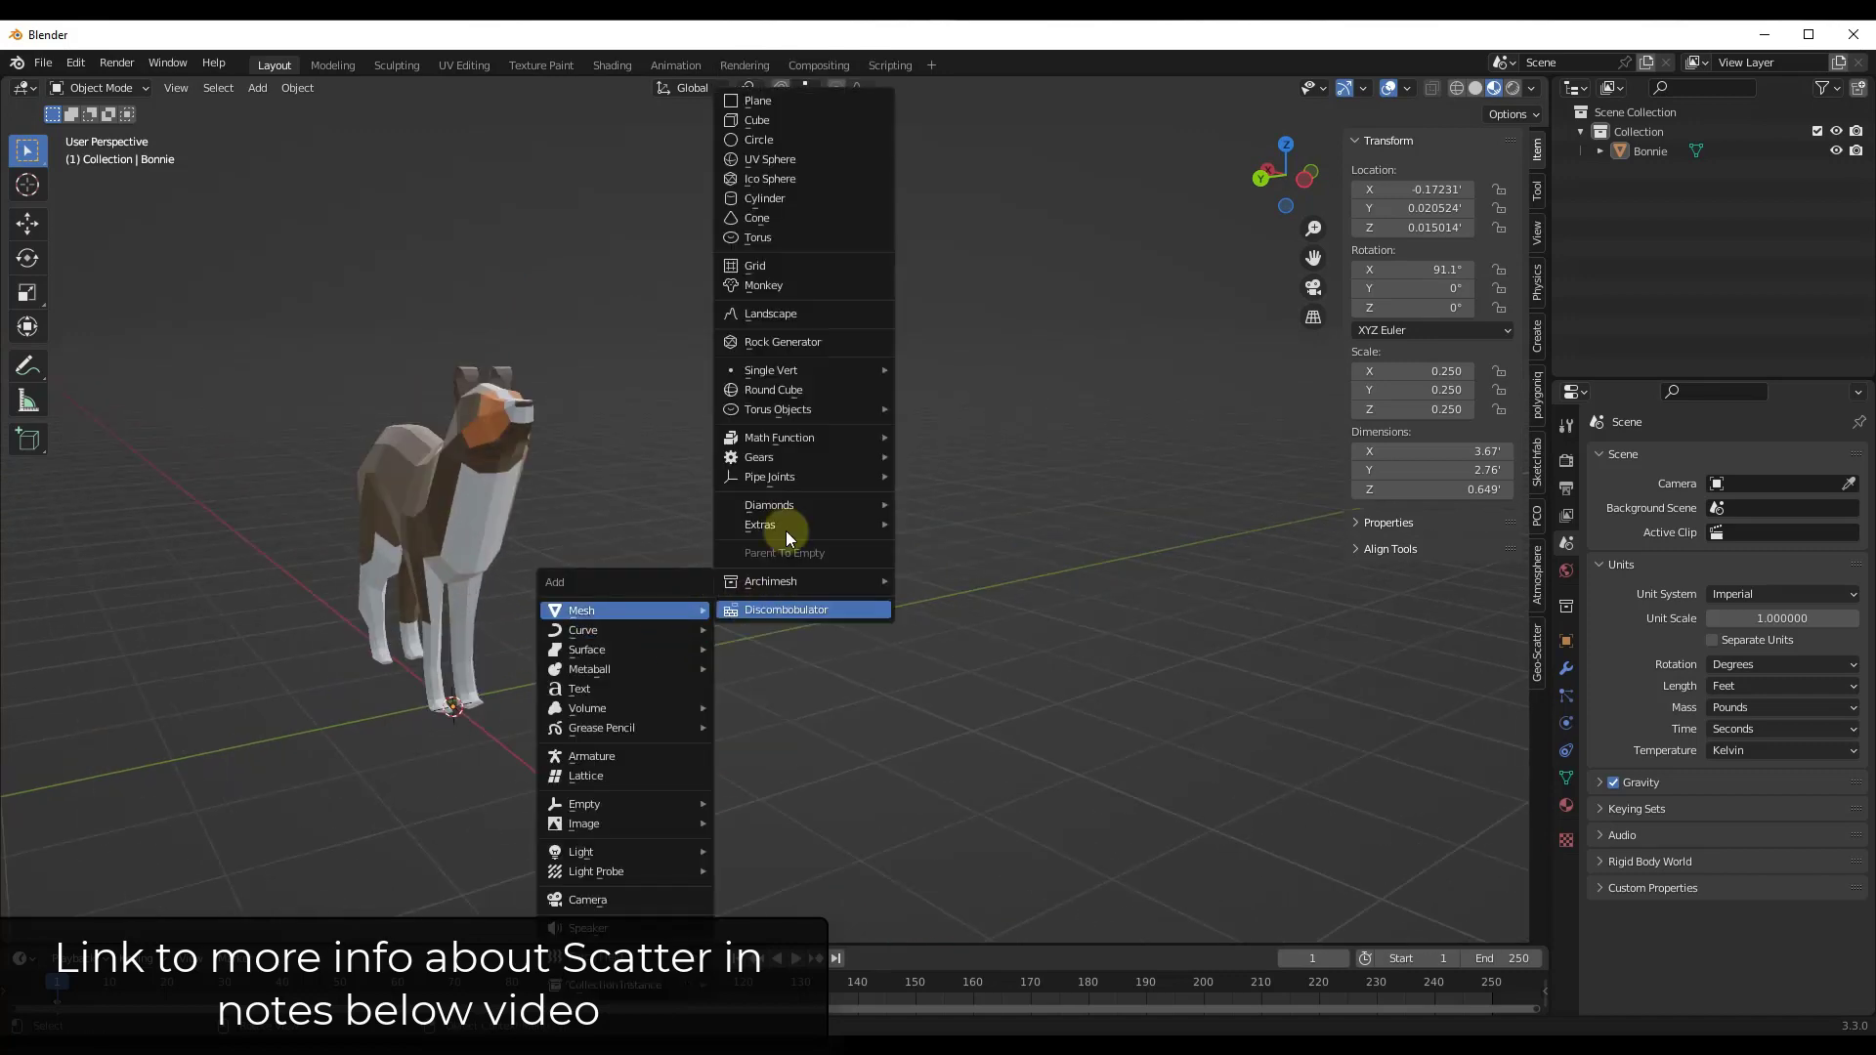
pyautogui.click(786, 102)
pyautogui.scroll(-3, 472, 675)
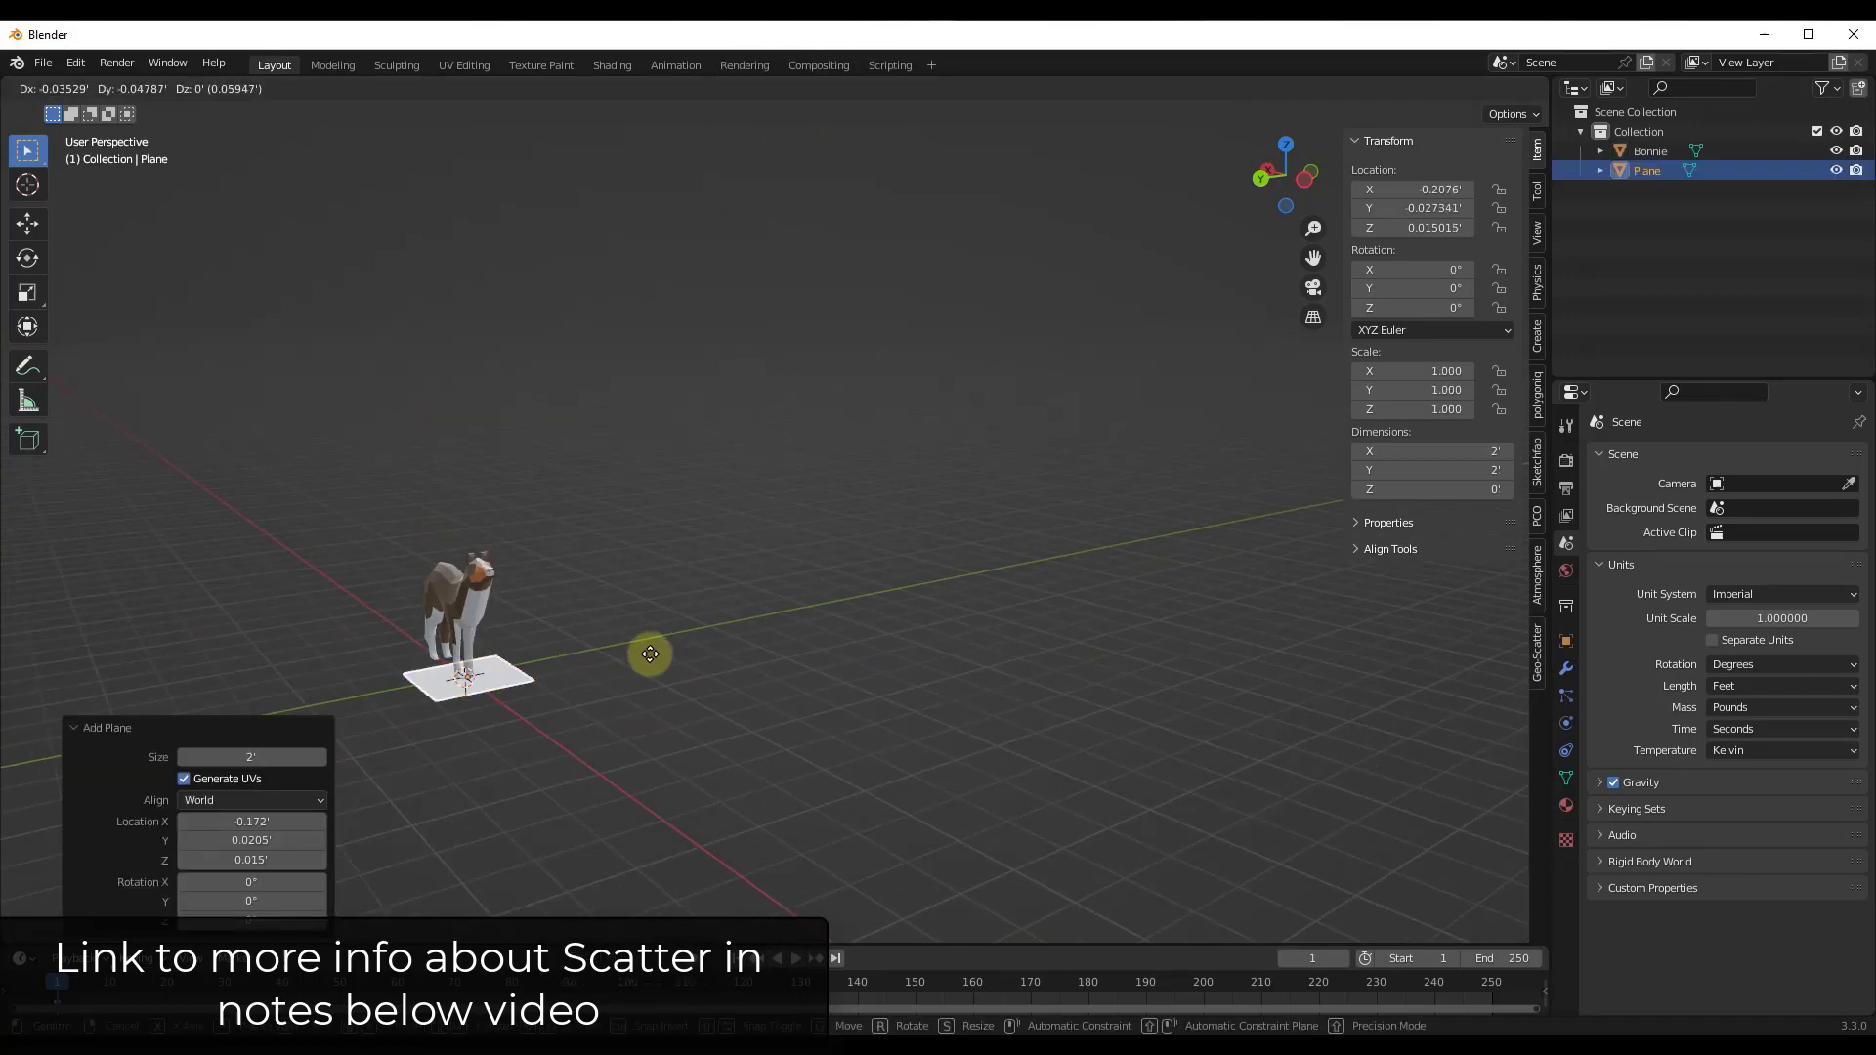
pyautogui.press('g')
pyautogui.press('y')
pyautogui.click(859, 598)
# Scale the plane up evenly, then stretch it wider along X.
pyautogui.press('x')
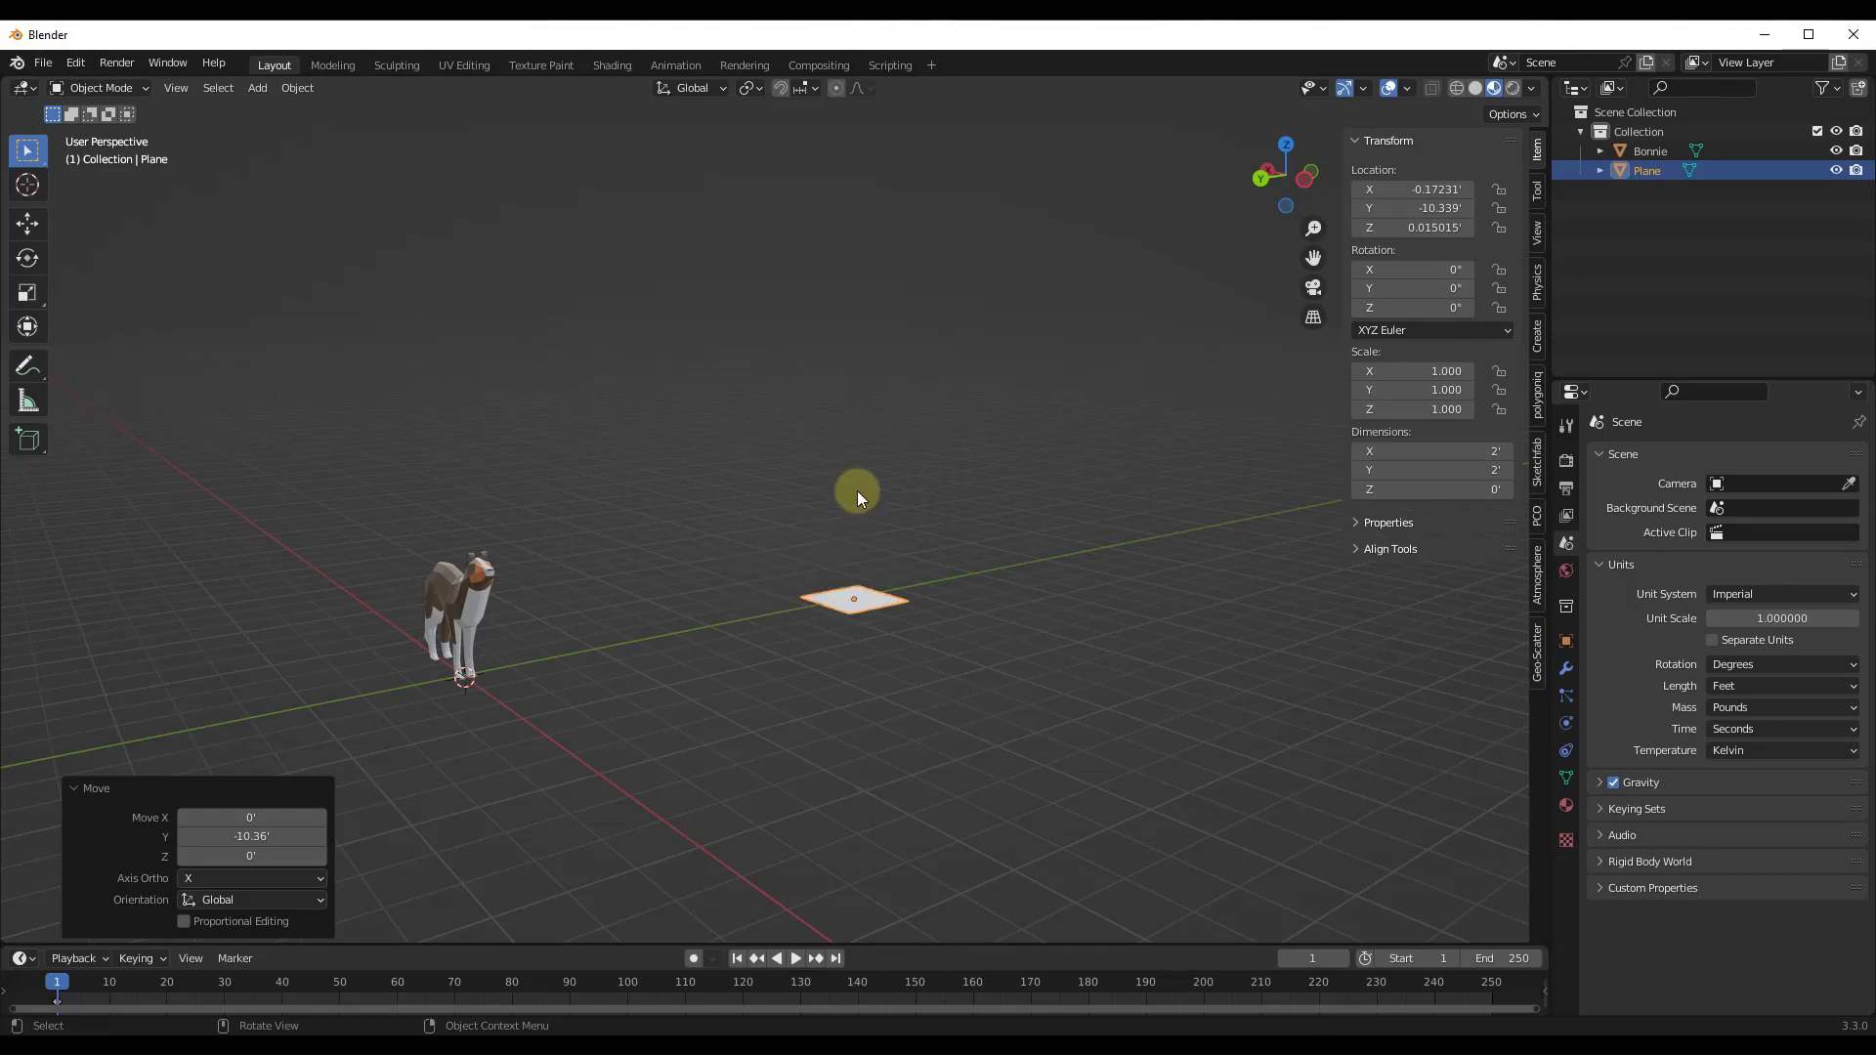
pyautogui.press('s')
pyautogui.click(930, 607)
pyautogui.press('s')
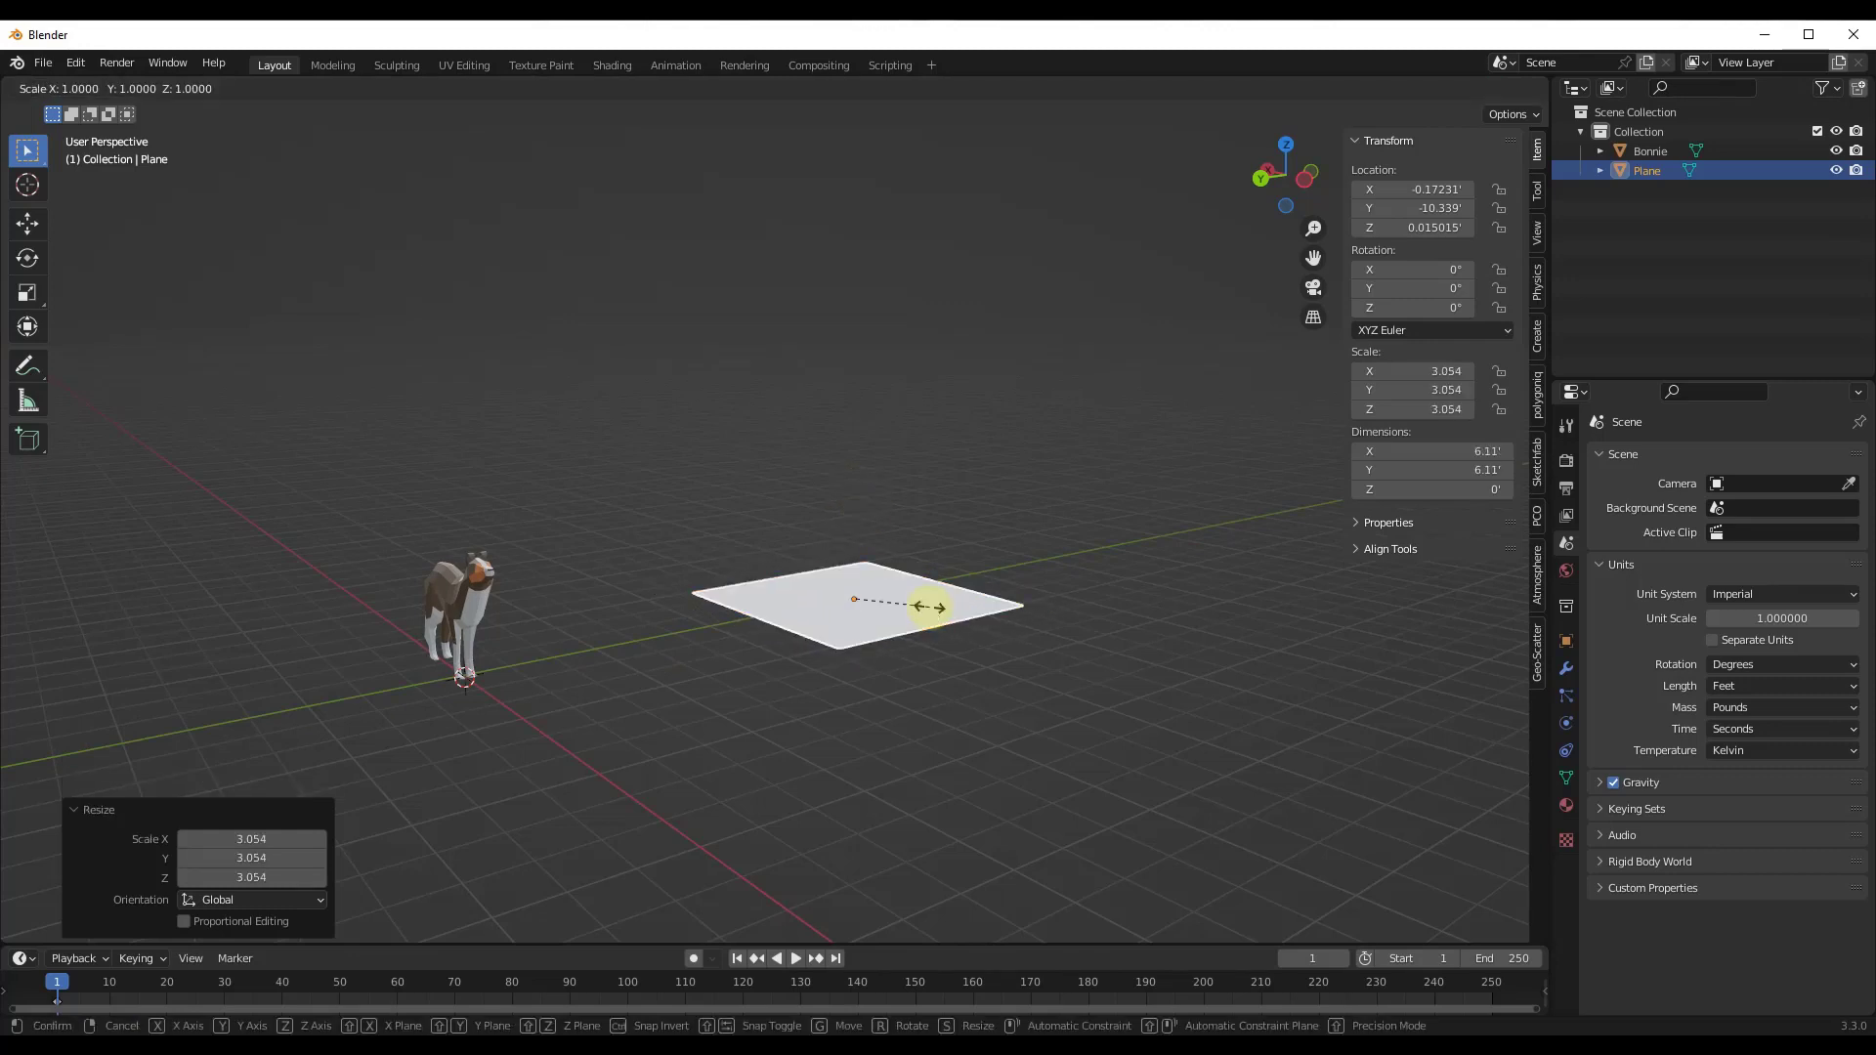
pyautogui.press('x')
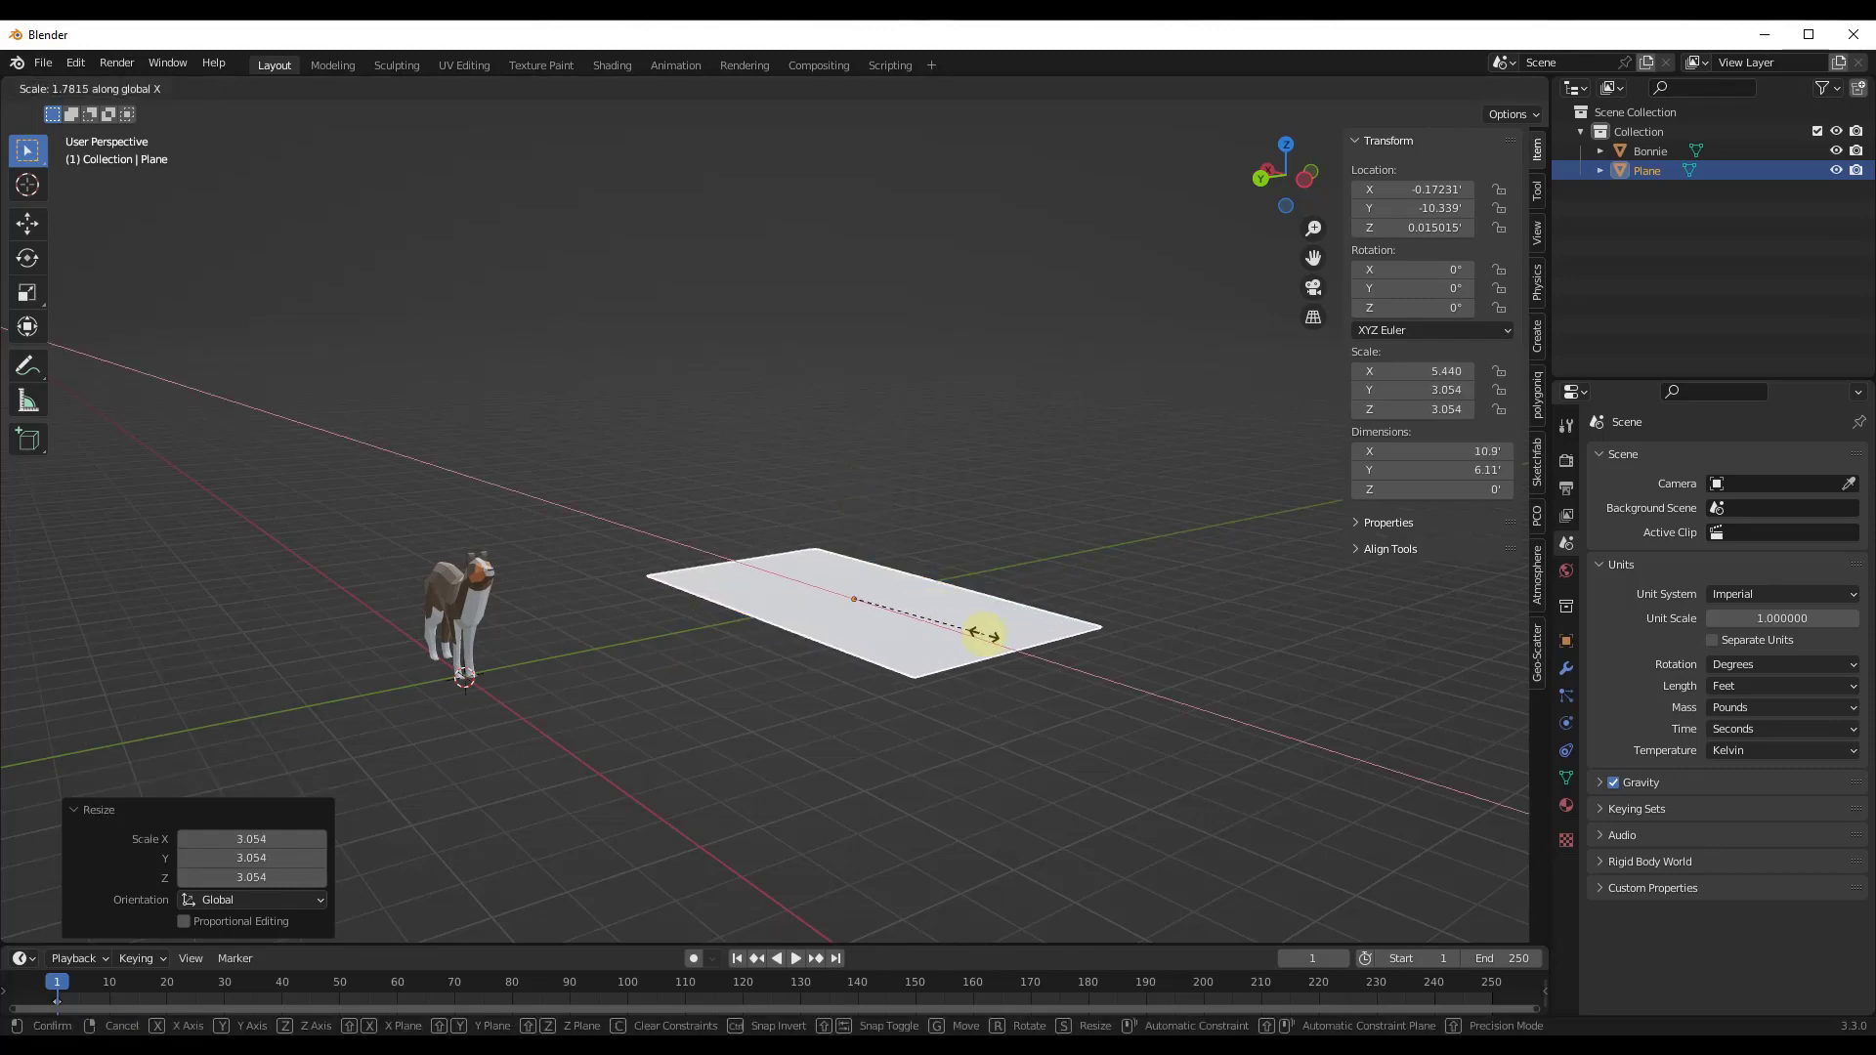
pyautogui.click(983, 635)
pyautogui.scroll(3, 1075, 631)
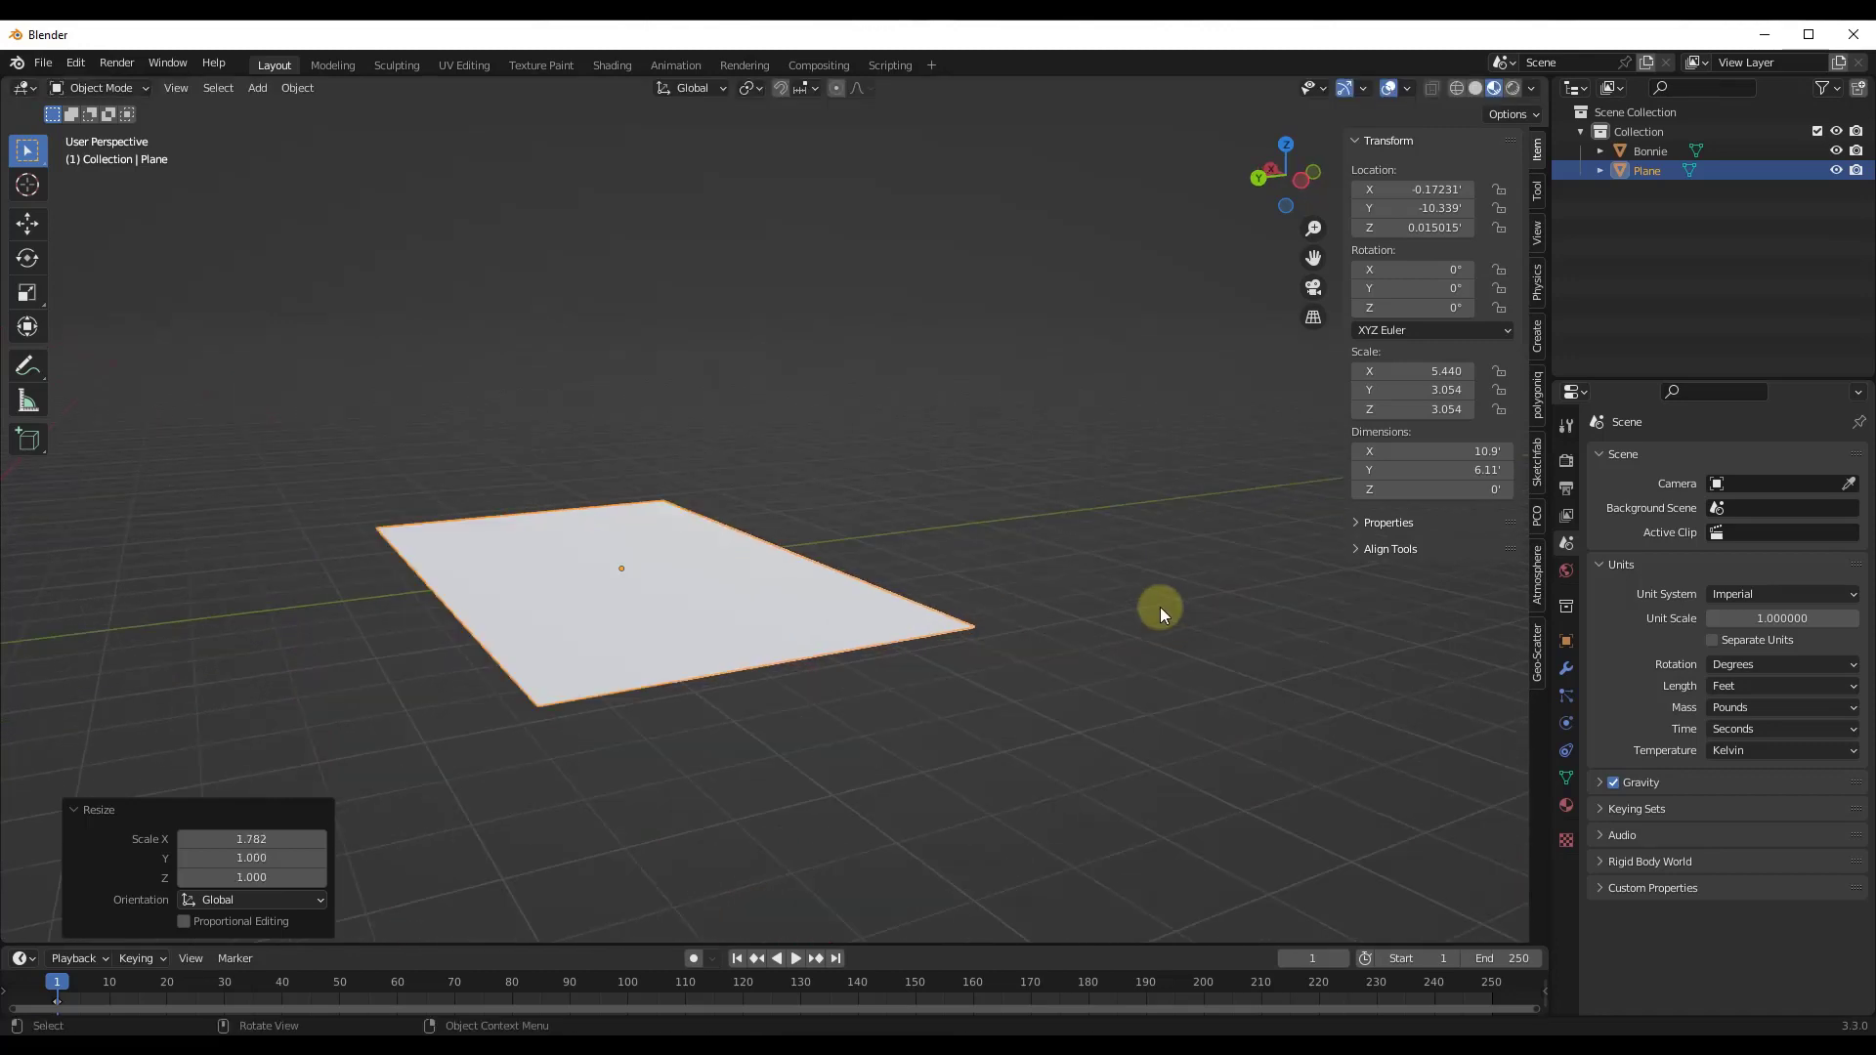
pyautogui.scroll(1, 653, 606)
# Apply the plane's Rotation & Scale so its scale reads 1.000.
pyautogui.click(297, 87)
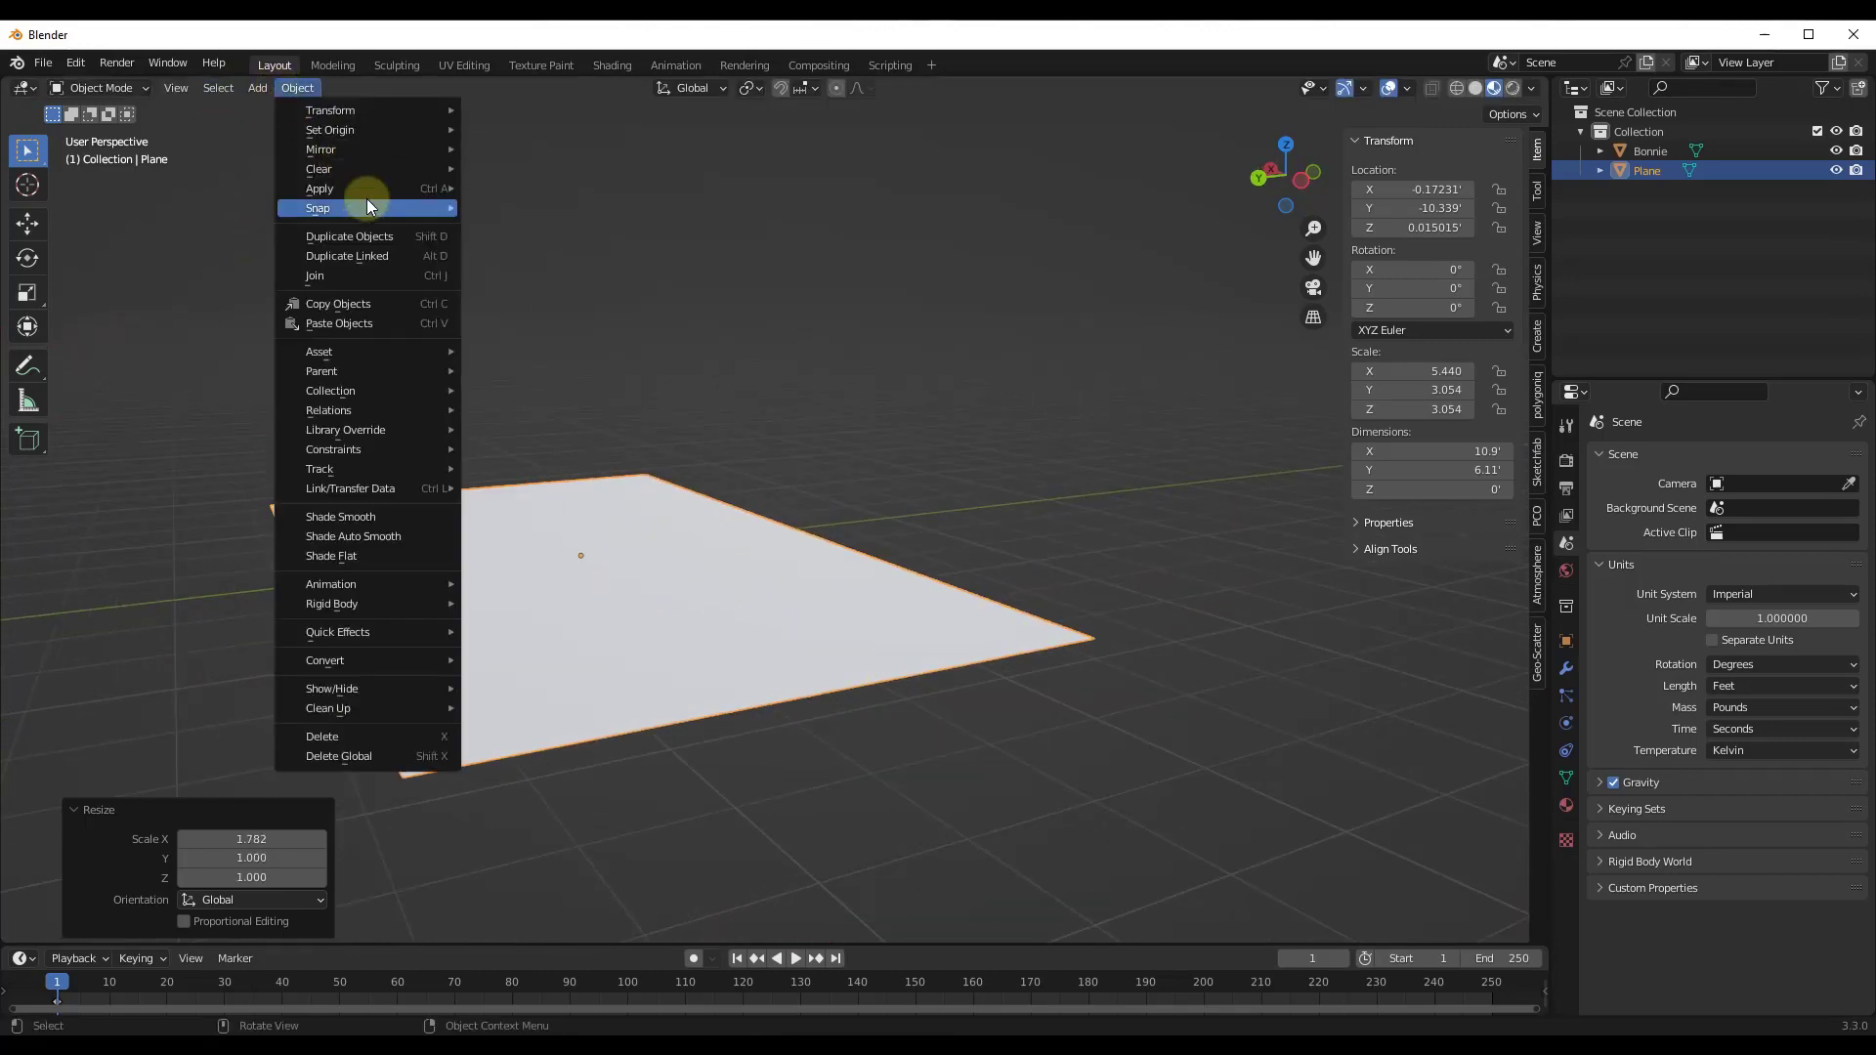
pyautogui.moveTo(367, 190)
pyautogui.click(552, 266)
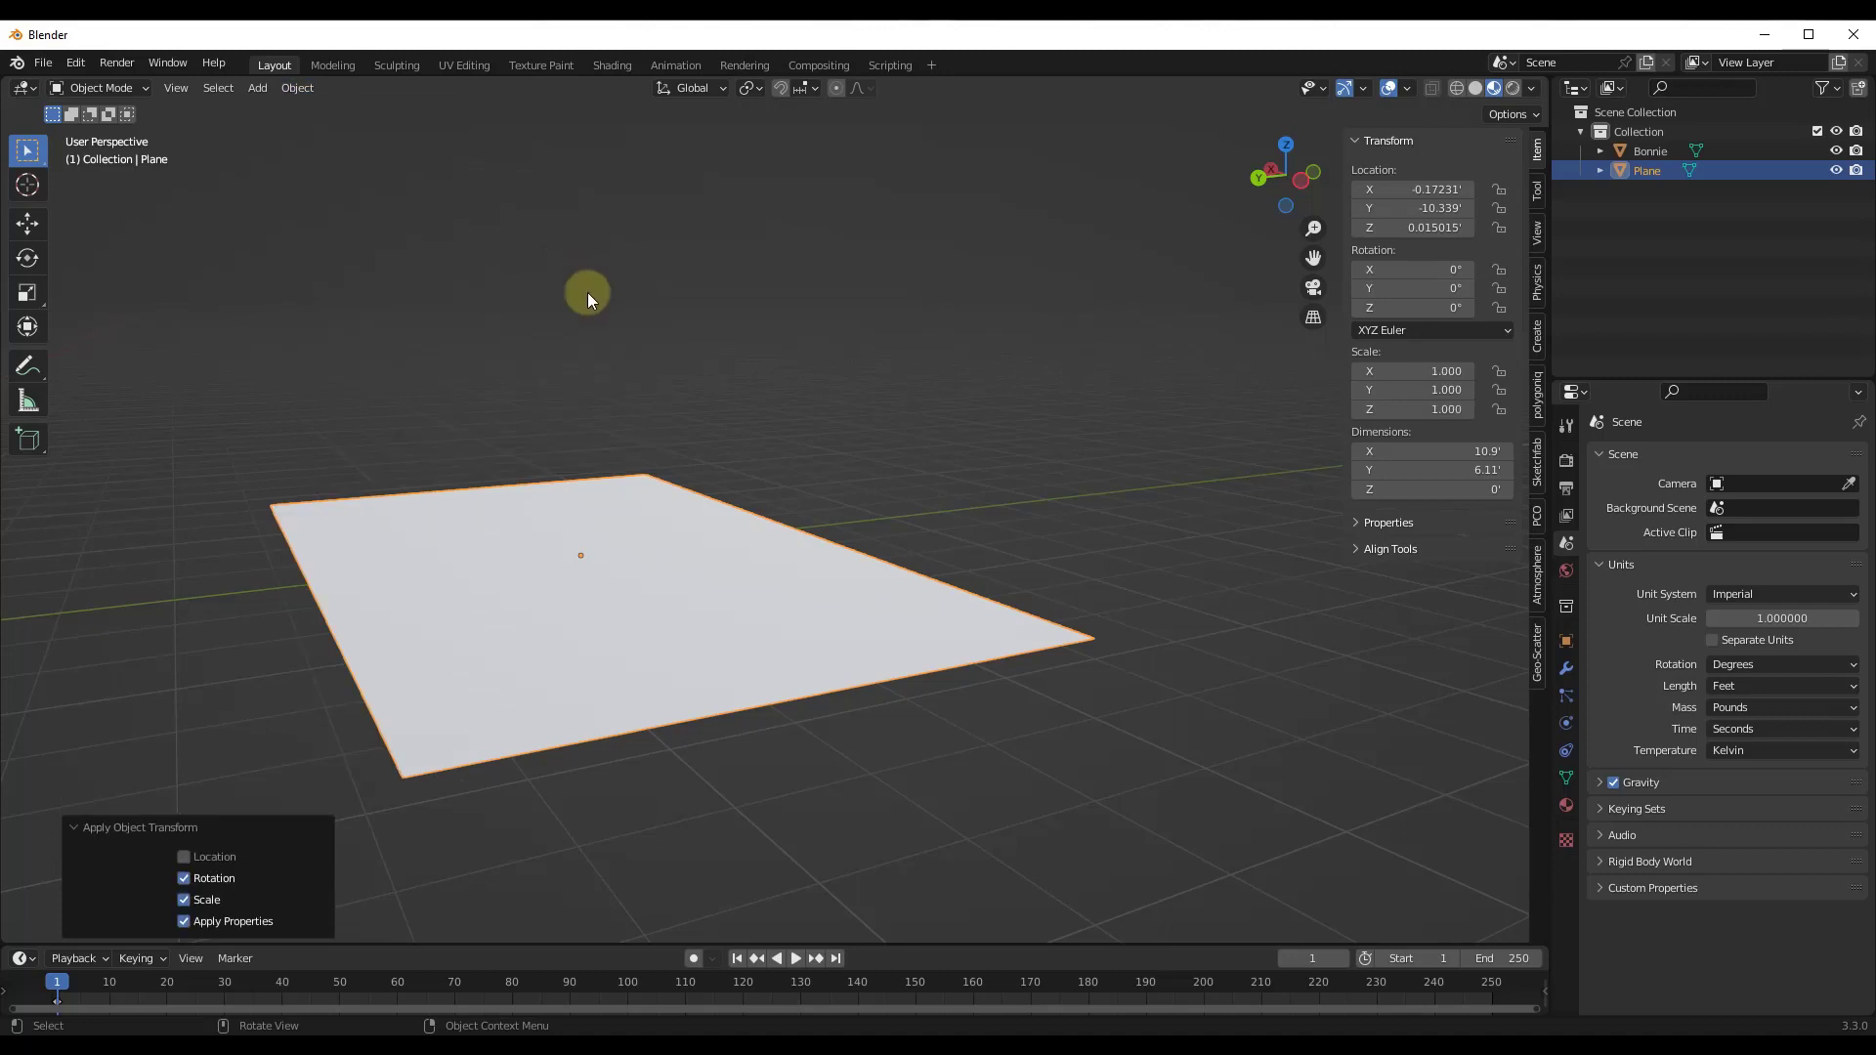
pyautogui.scroll(1, 616, 322)
pyautogui.moveTo(637, 359); pyautogui.dragTo(780, 548, button='middle')
pyautogui.scroll(2, 612, 498)
pyautogui.moveTo(612, 498); pyautogui.dragTo(639, 506, button='middle')
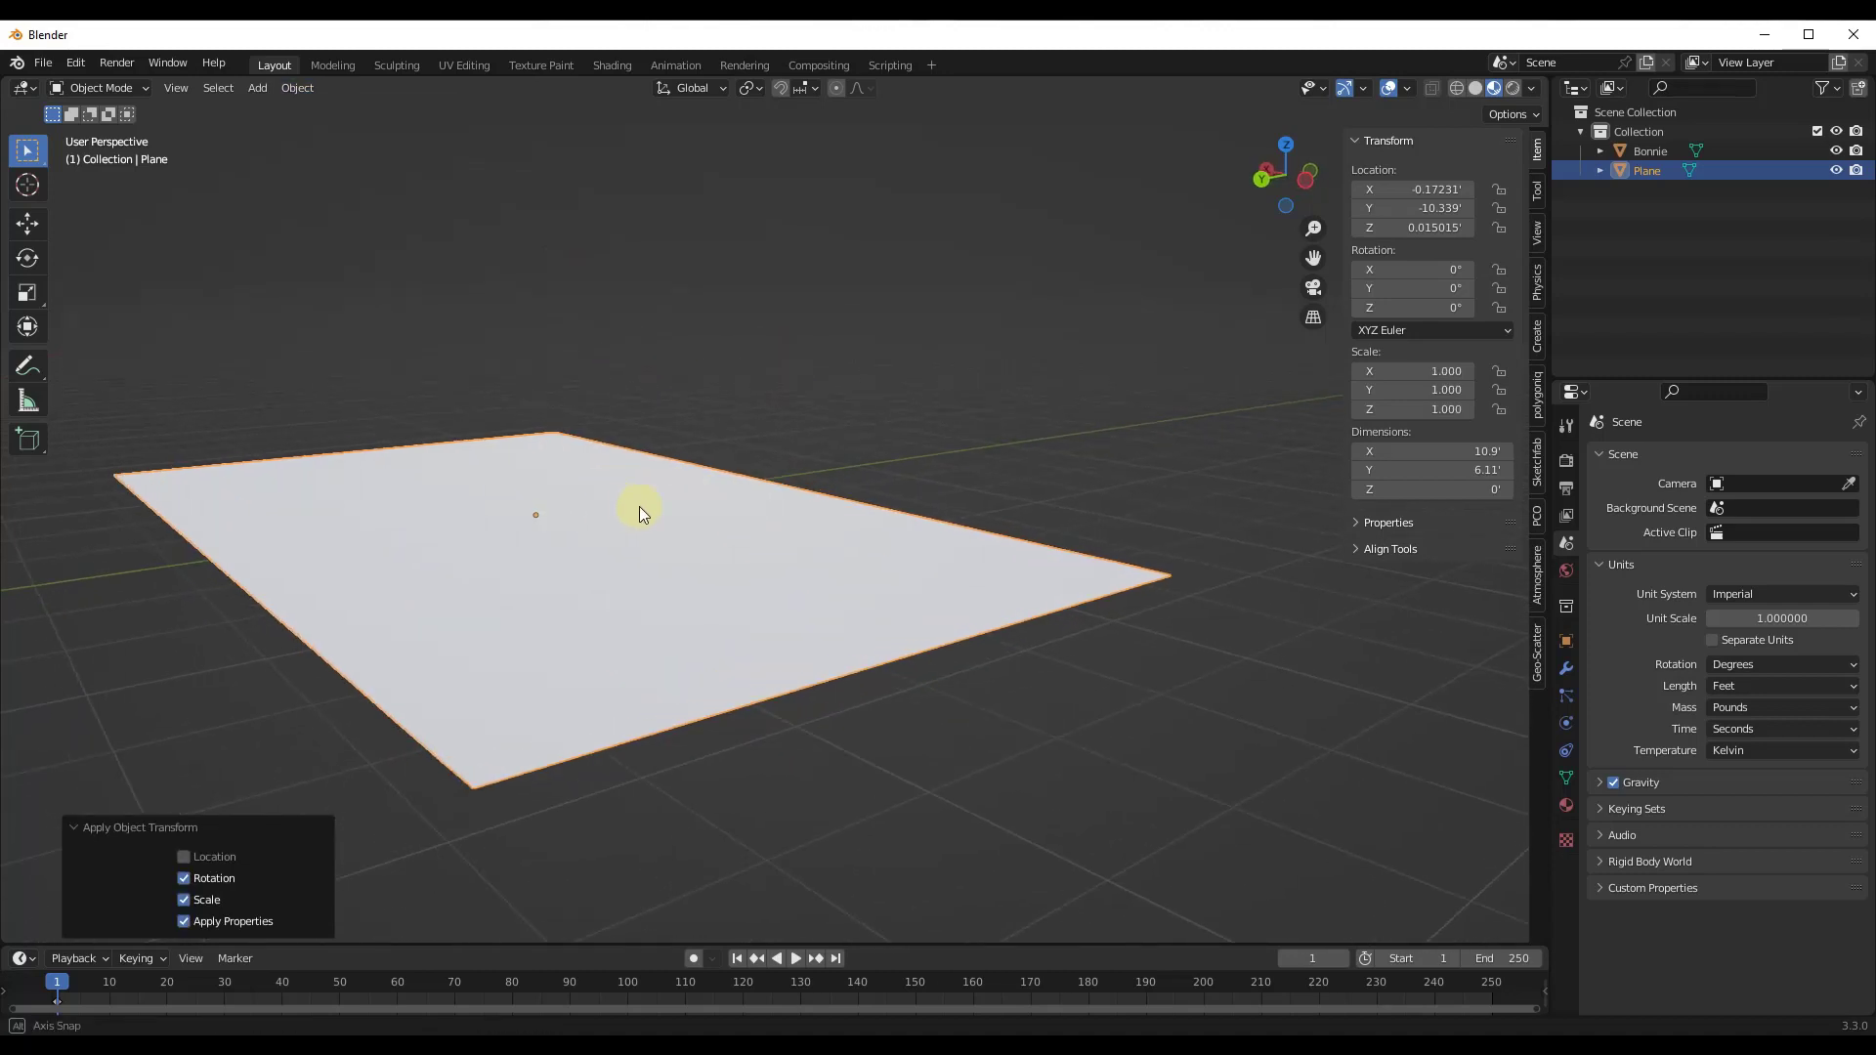
# Open the Geo-Scatter biome browser through Edit > Preferences.
pyautogui.click(1542, 653)
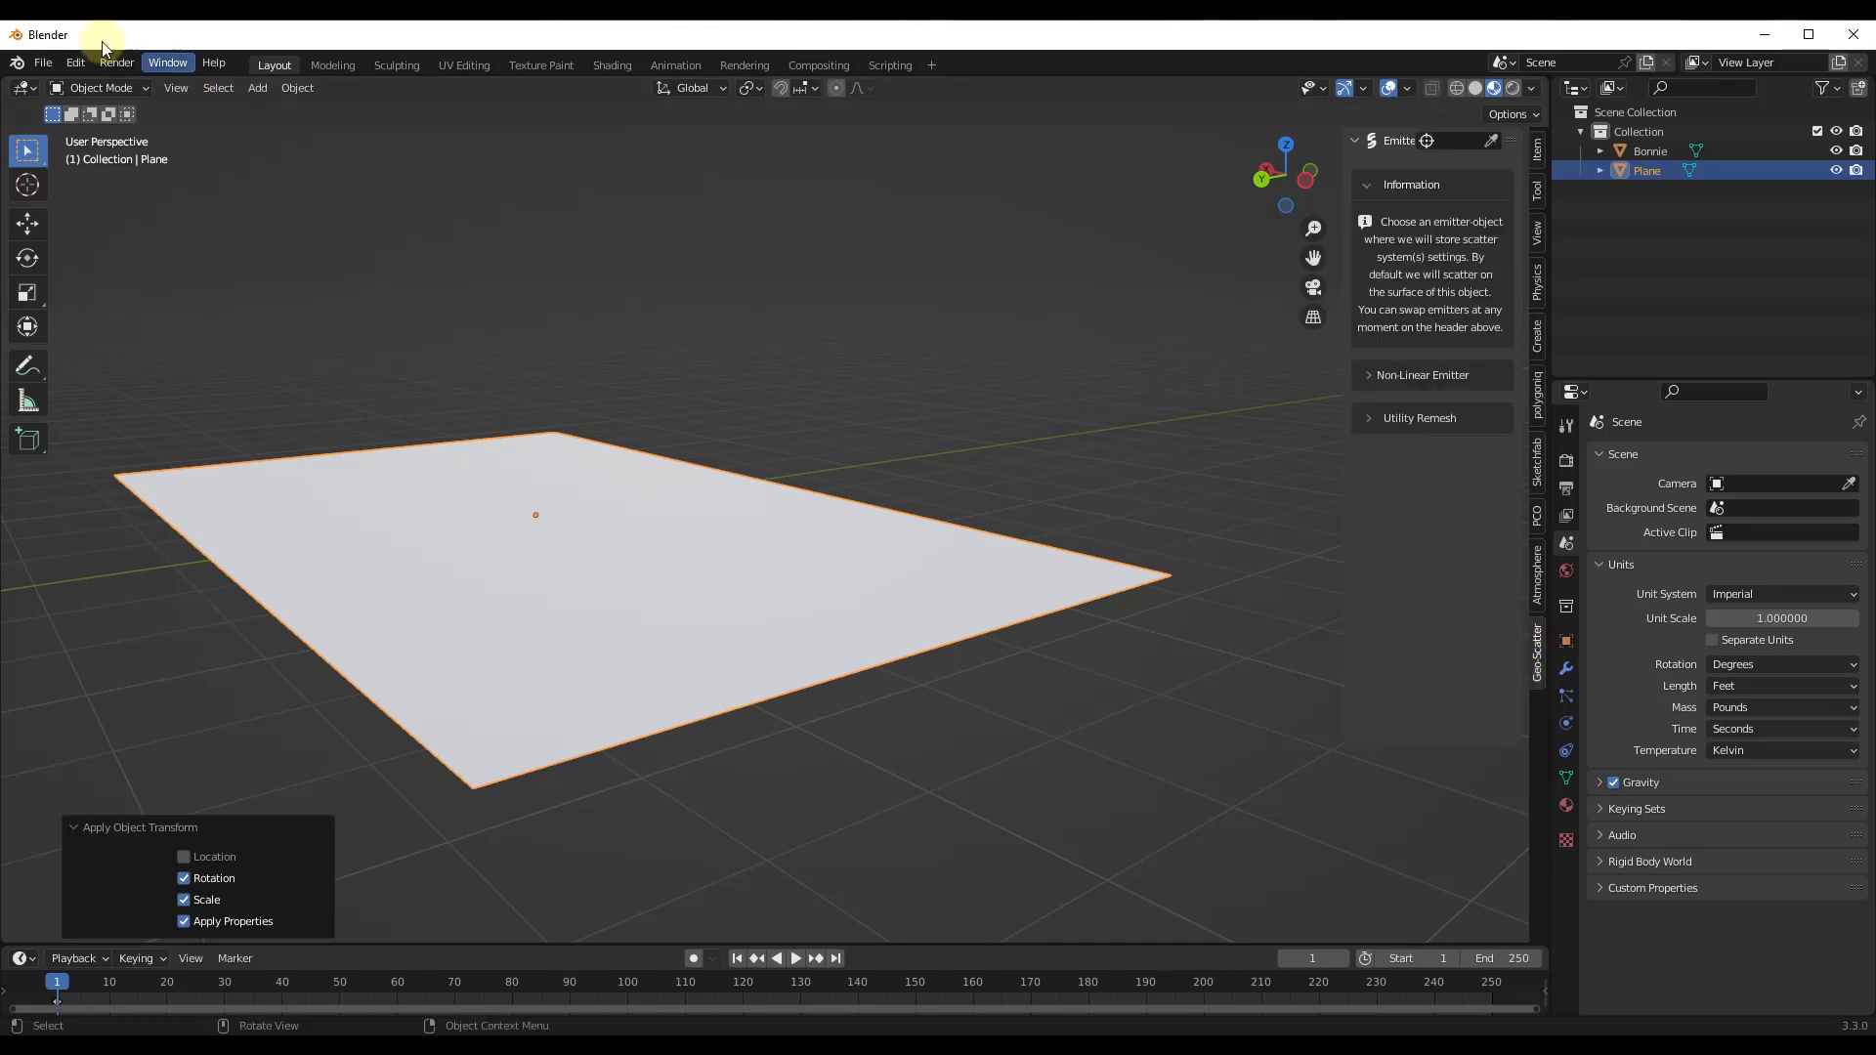
pyautogui.click(75, 63)
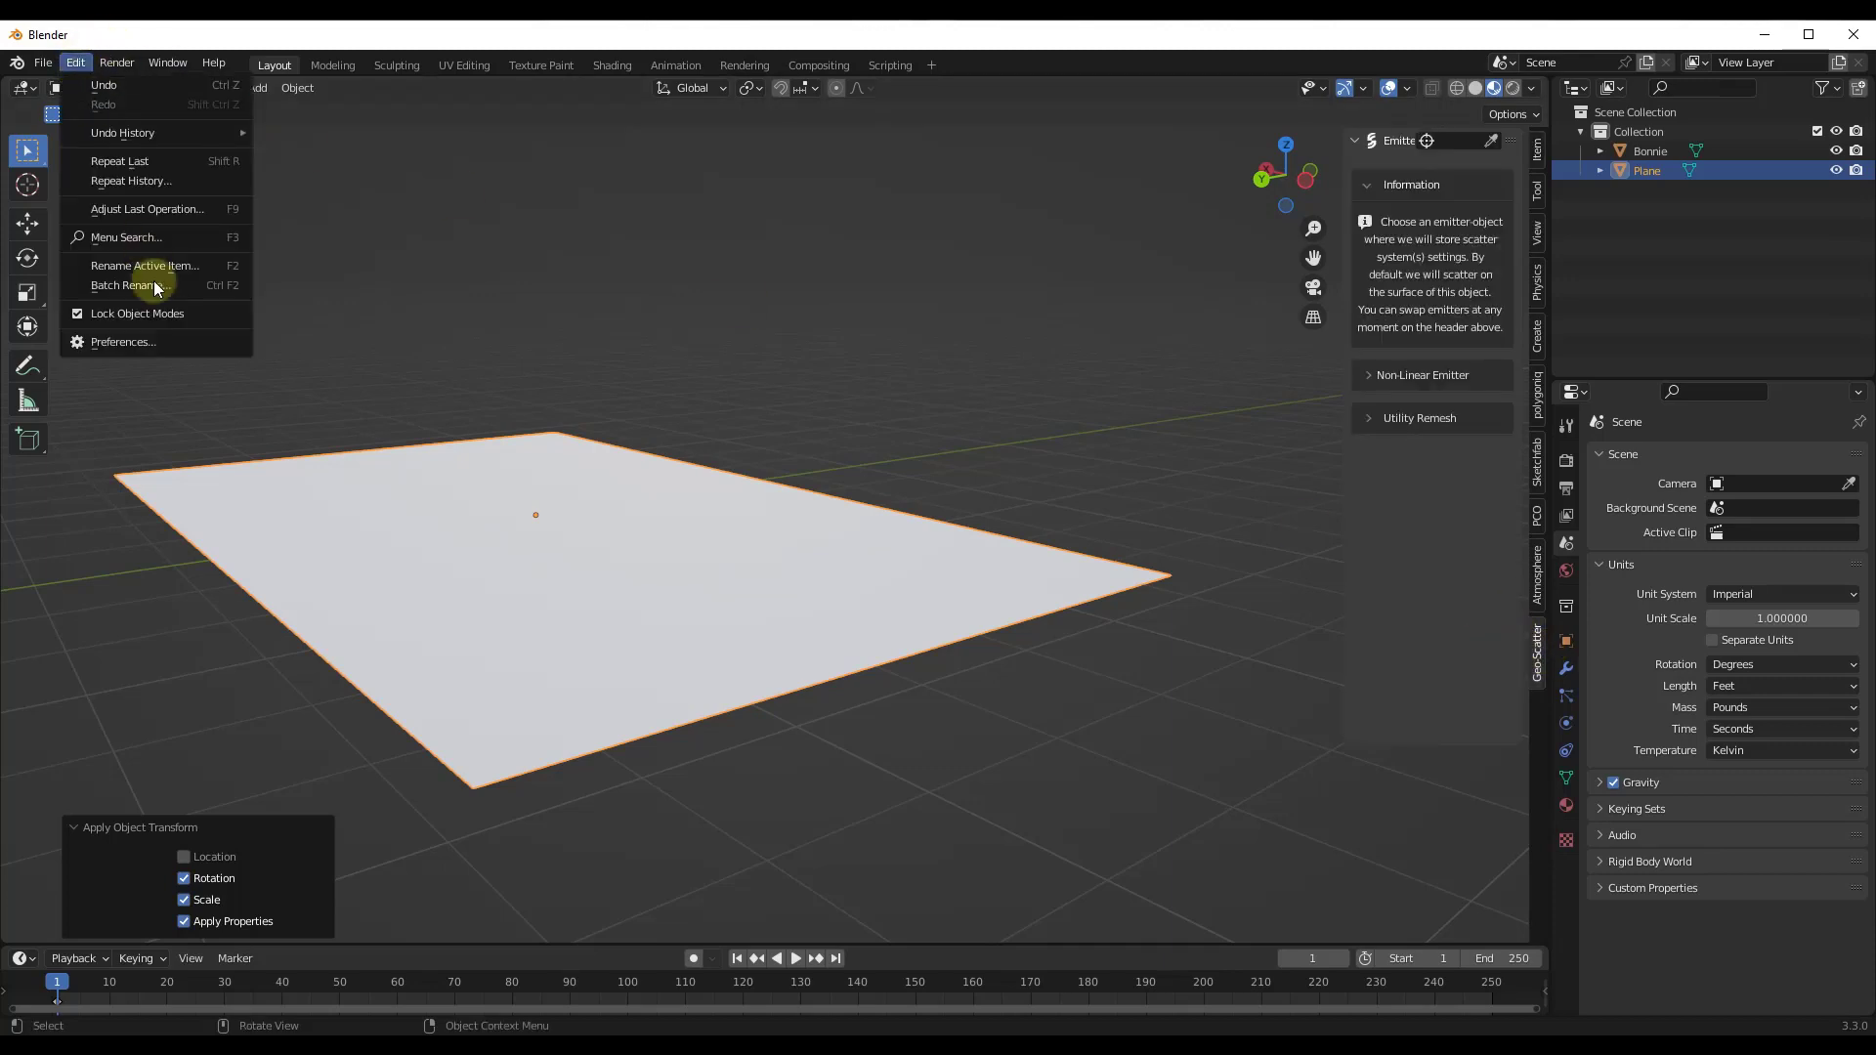
pyautogui.click(160, 340)
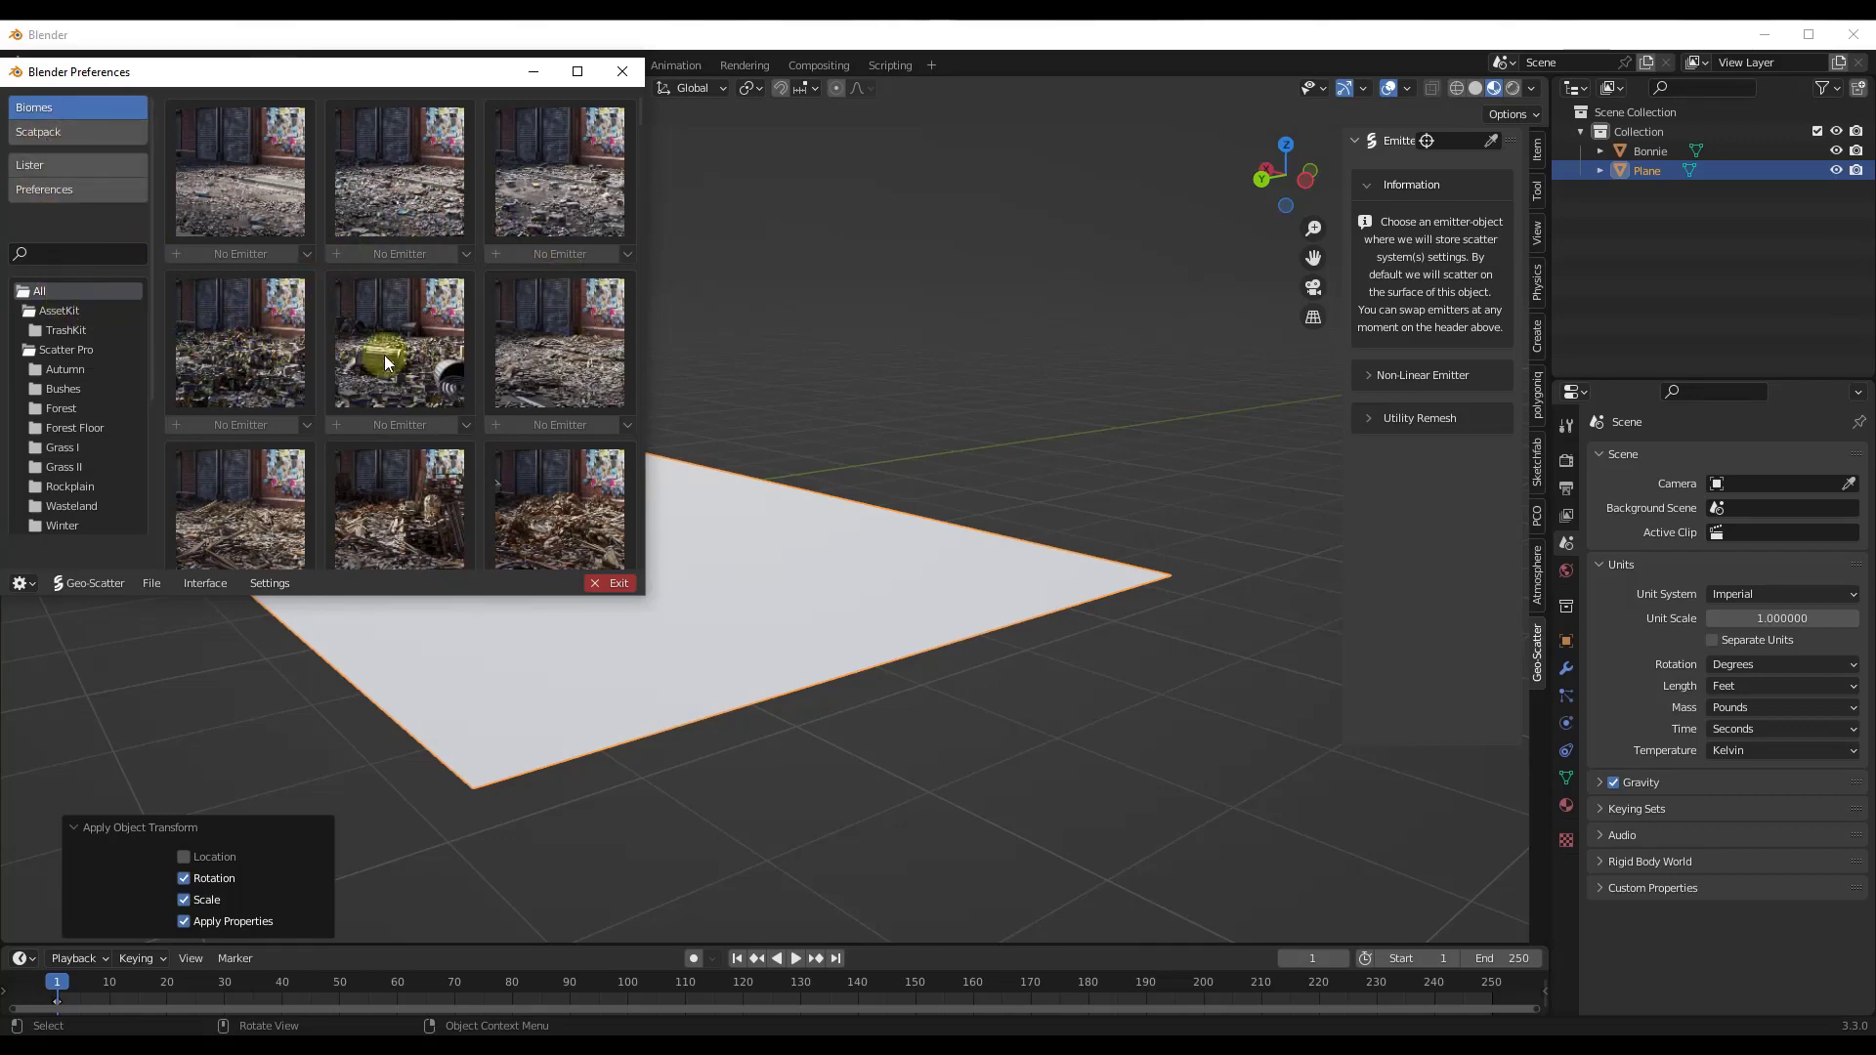
pyautogui.scroll(-8, 430, 411)
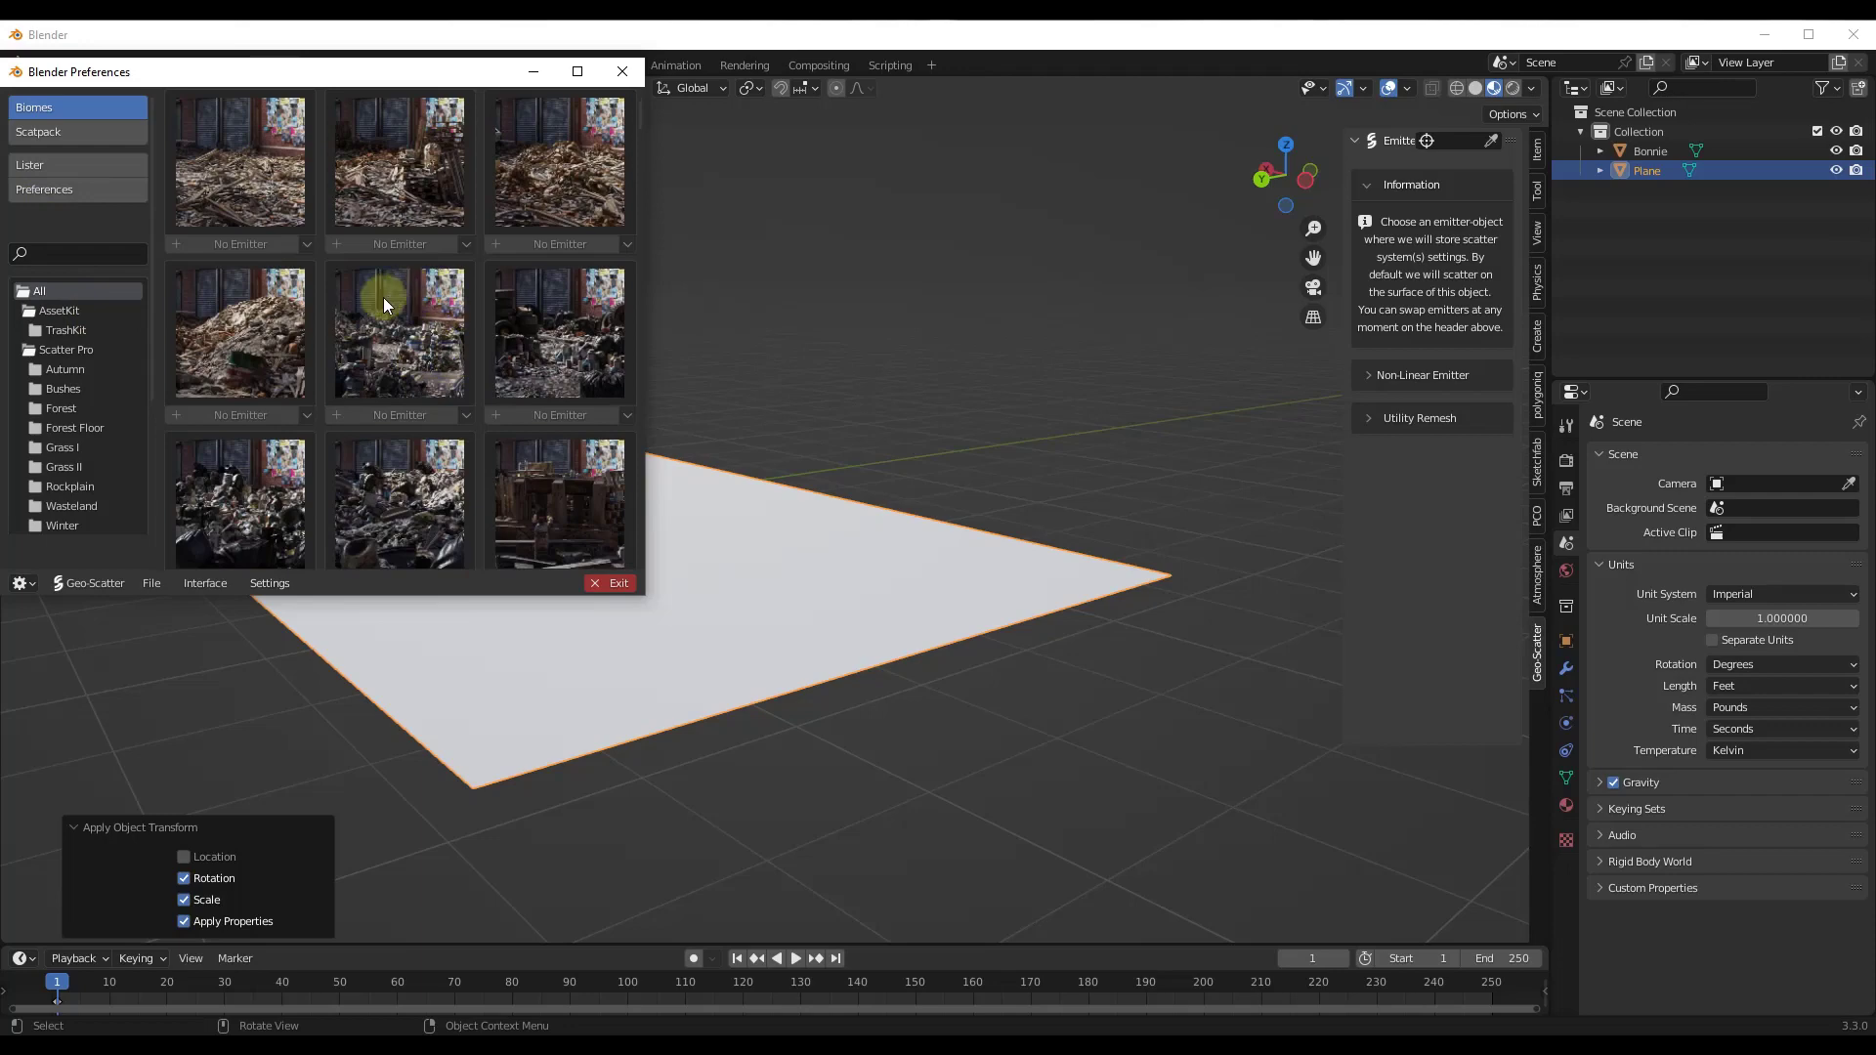
pyautogui.scroll(-8, 458, 379)
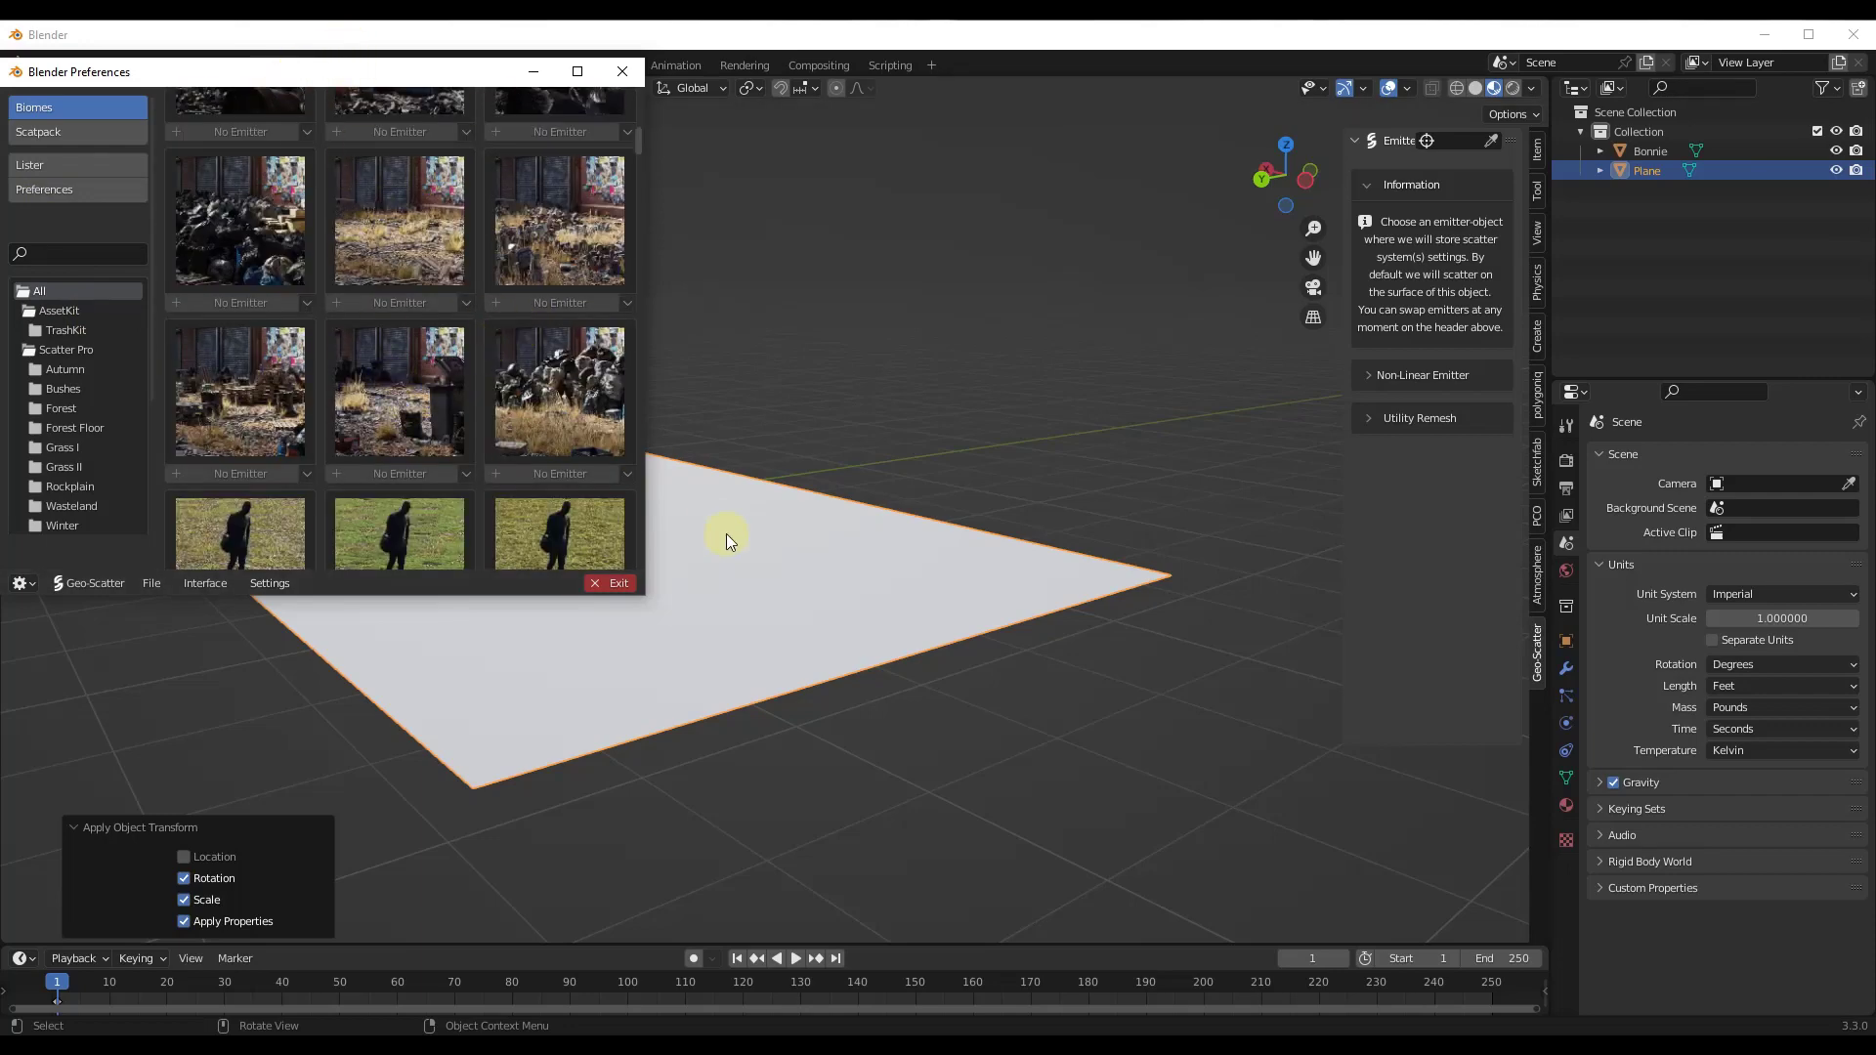
# Set the Plane as the scatter emitter and scroll to the Junkyard 16–24 biomes.
pyautogui.click(1490, 139)
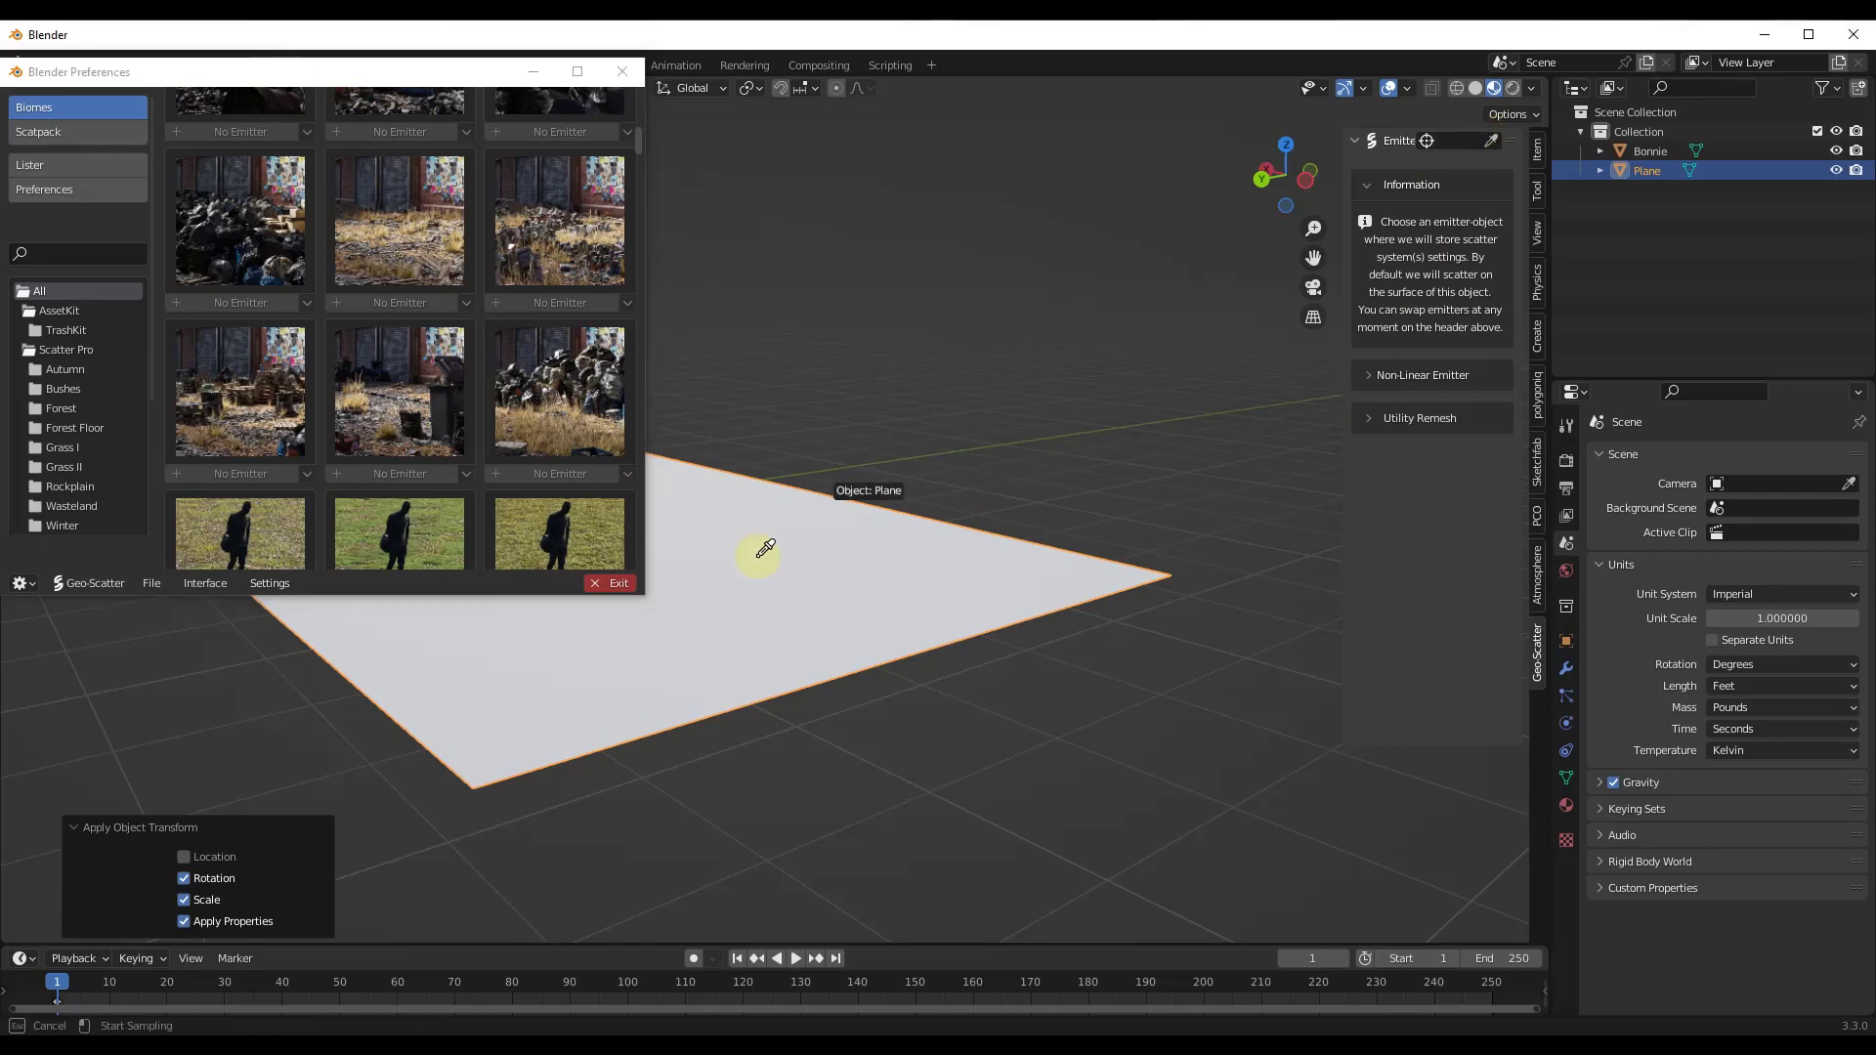
pyautogui.click(745, 555)
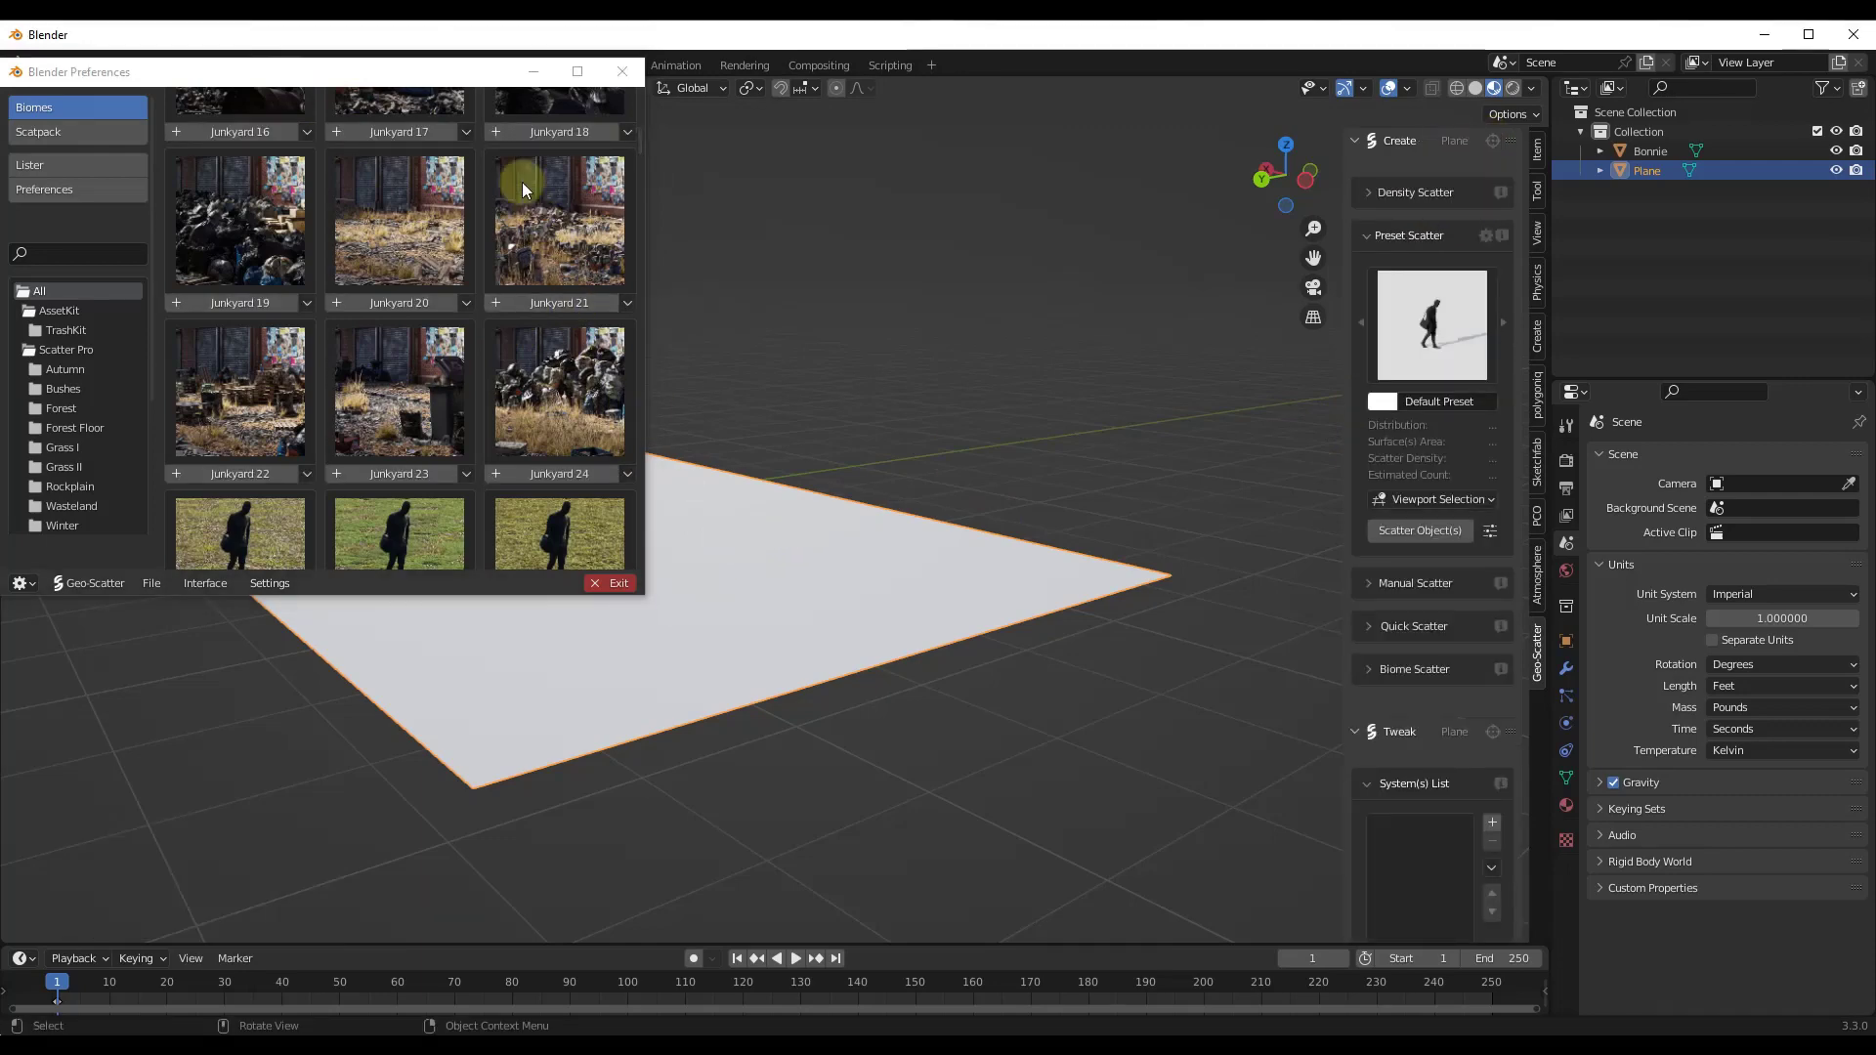
pyautogui.scroll(-3, 342, 371)
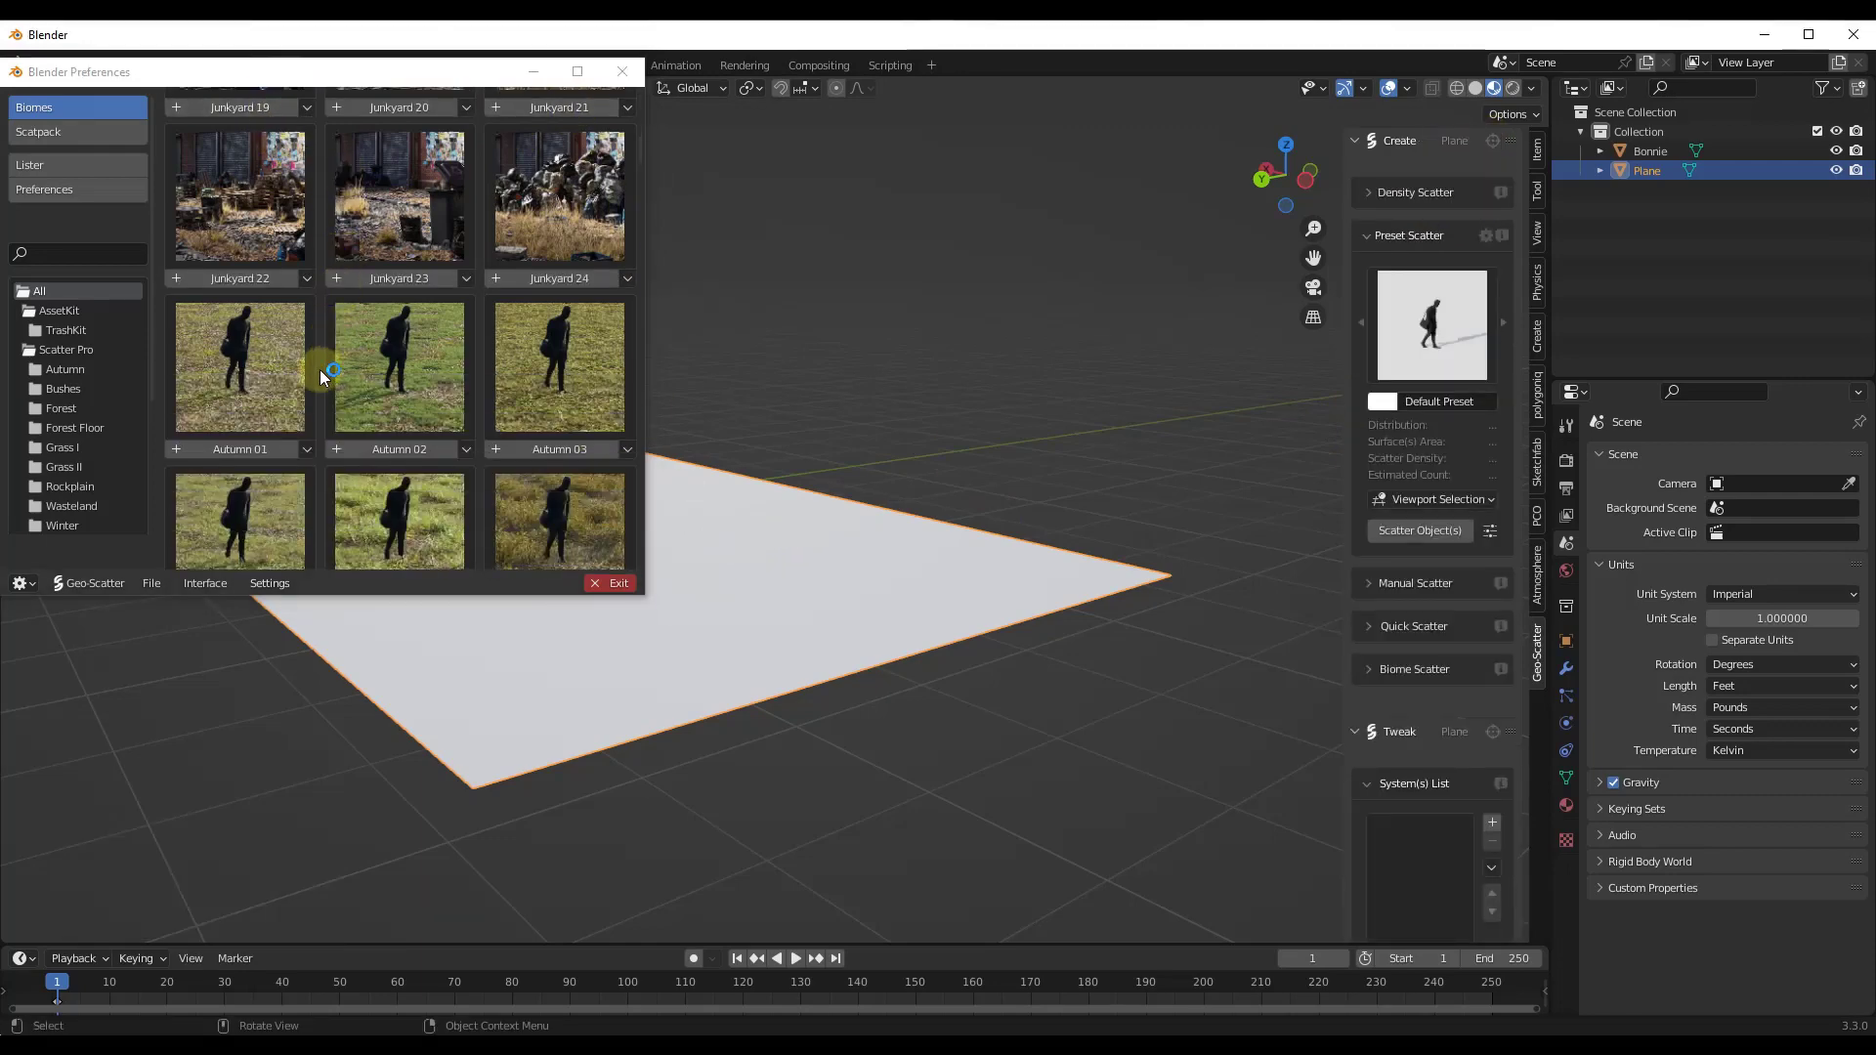
pyautogui.scroll(8, 335, 354)
pyautogui.scroll(-4, 349, 359)
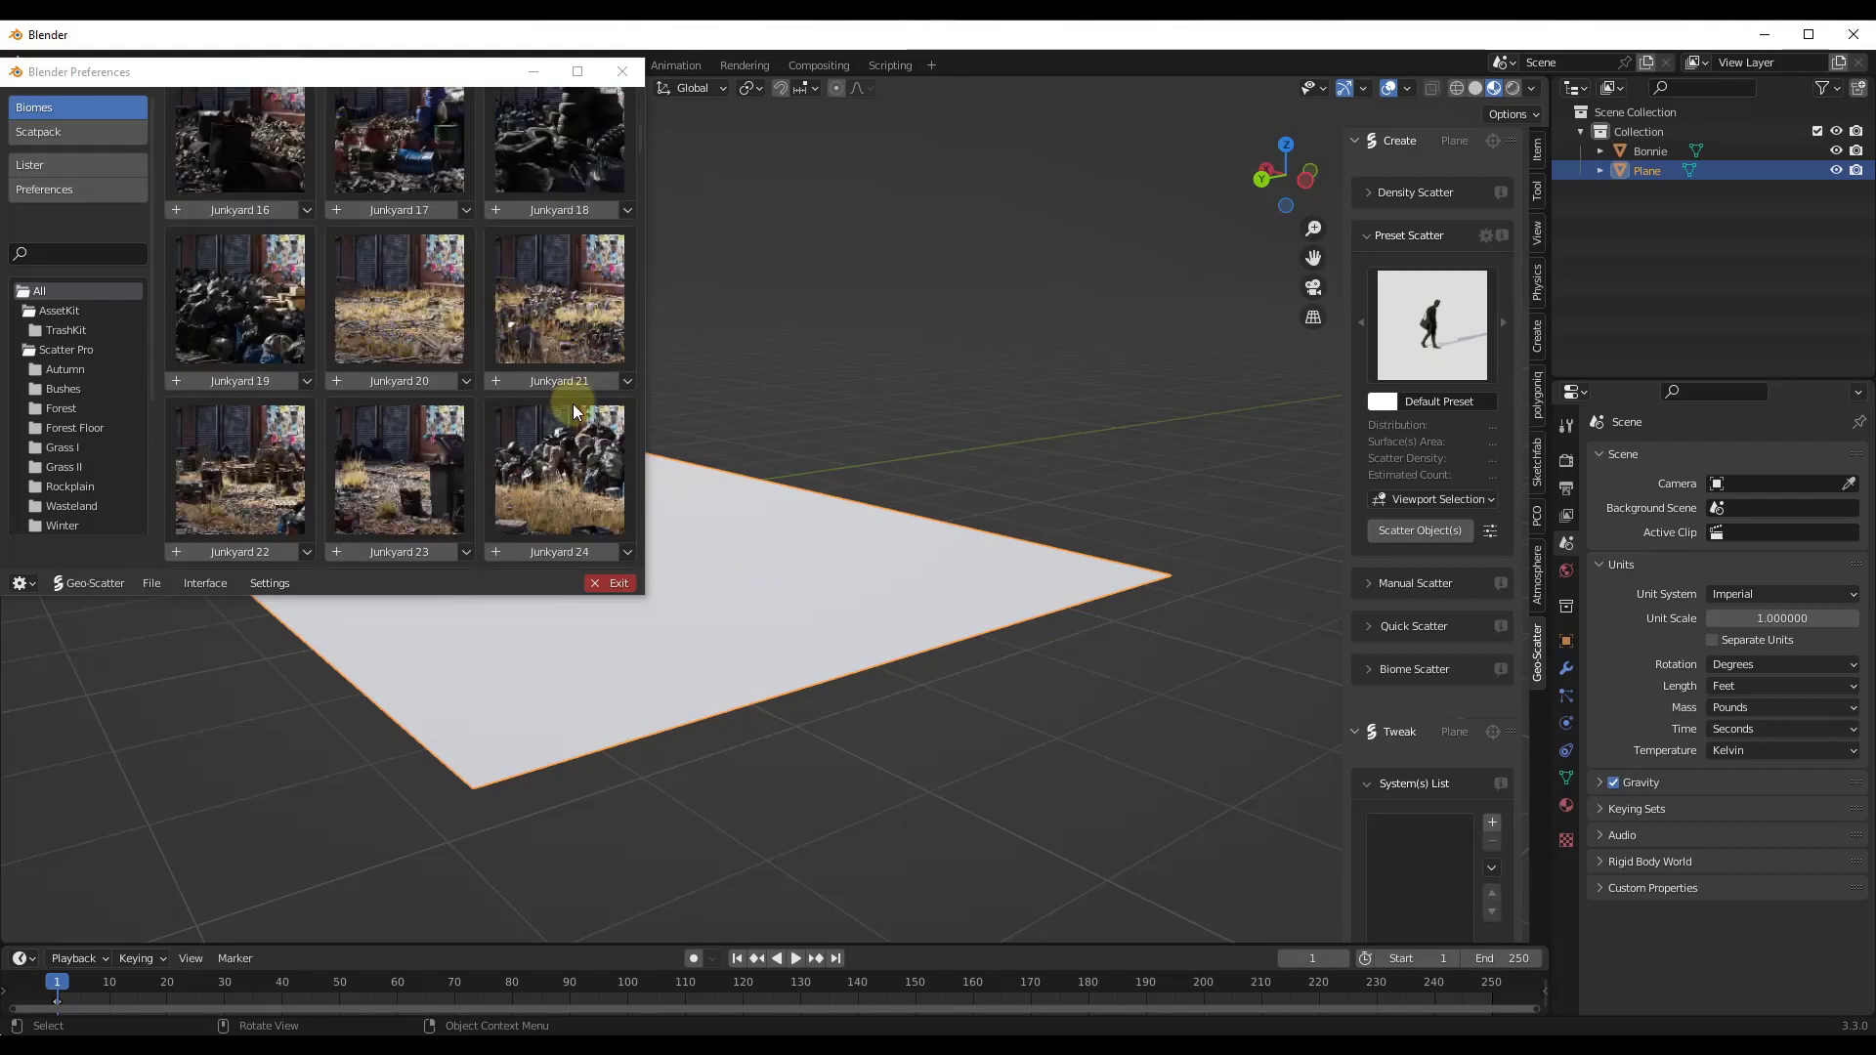
pyautogui.scroll(-1, 567, 420)
pyautogui.moveTo(494, 436)
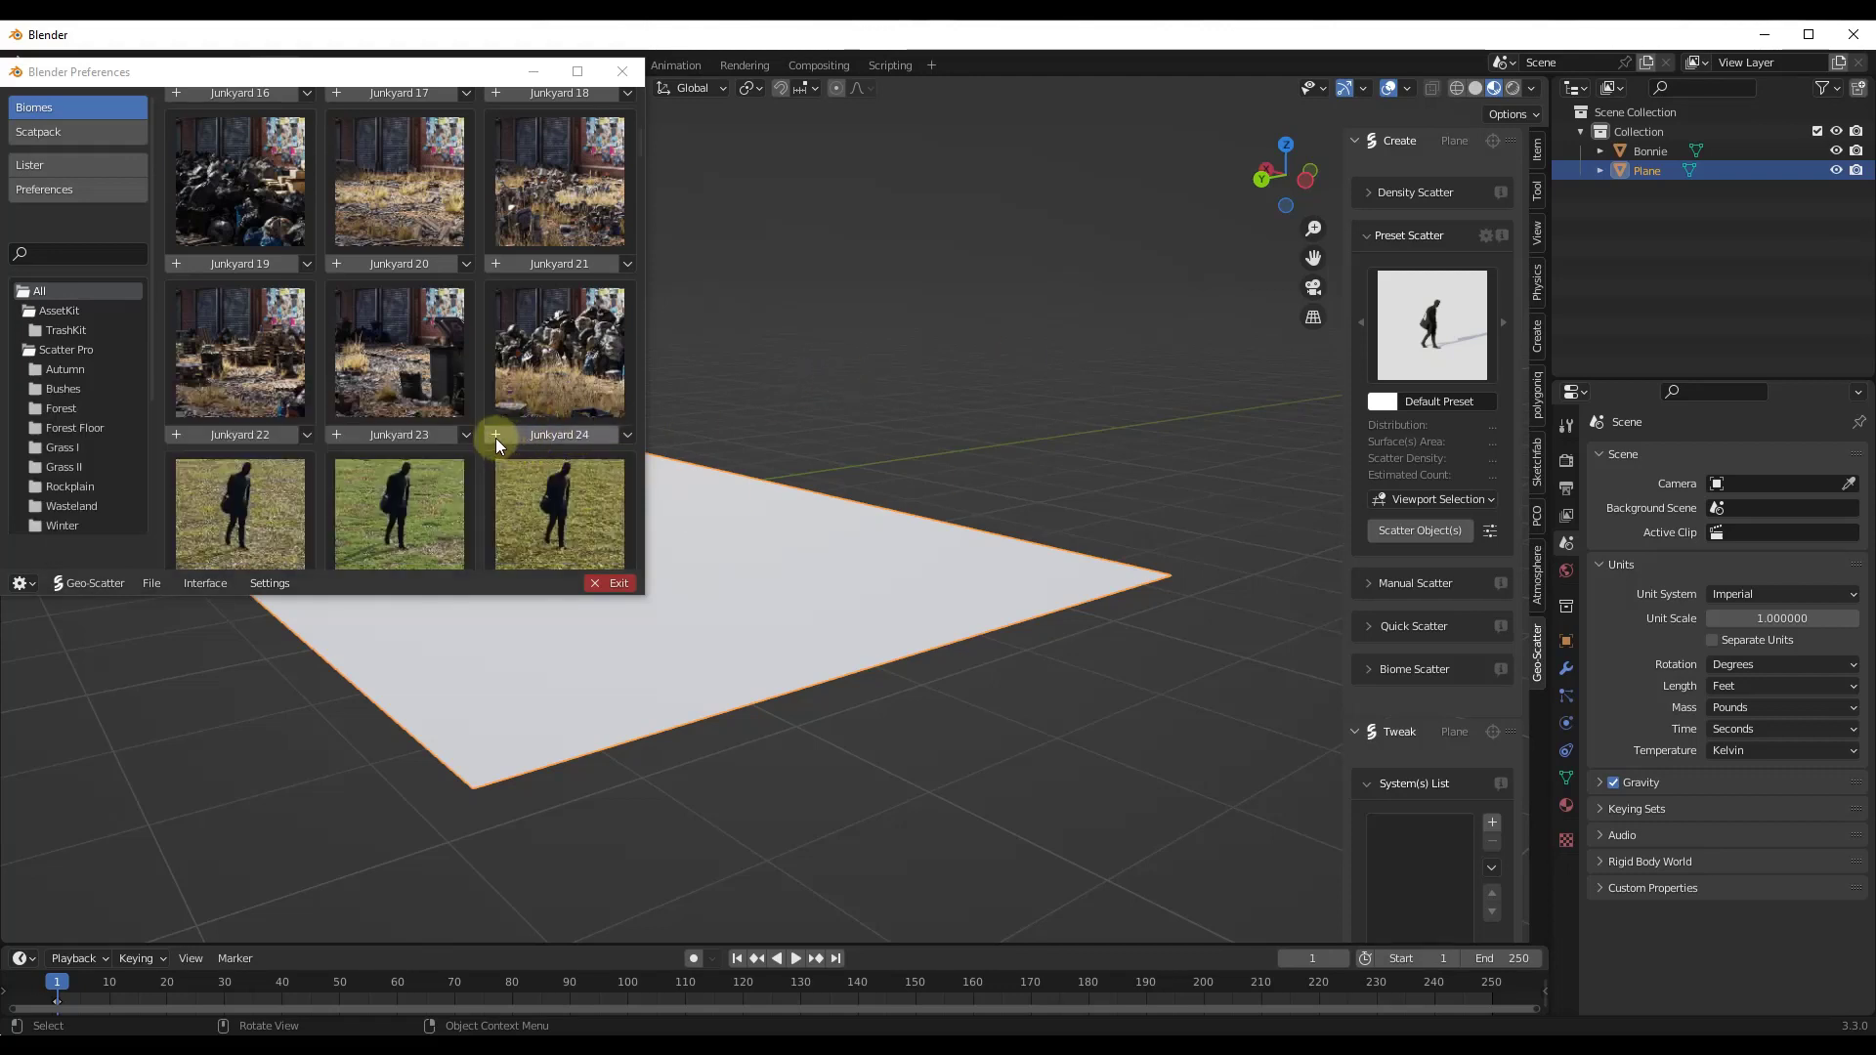
# Import the Junkyard 24 biome onto the plane and orbit to view the scattered junk.
pyautogui.click(495, 437)
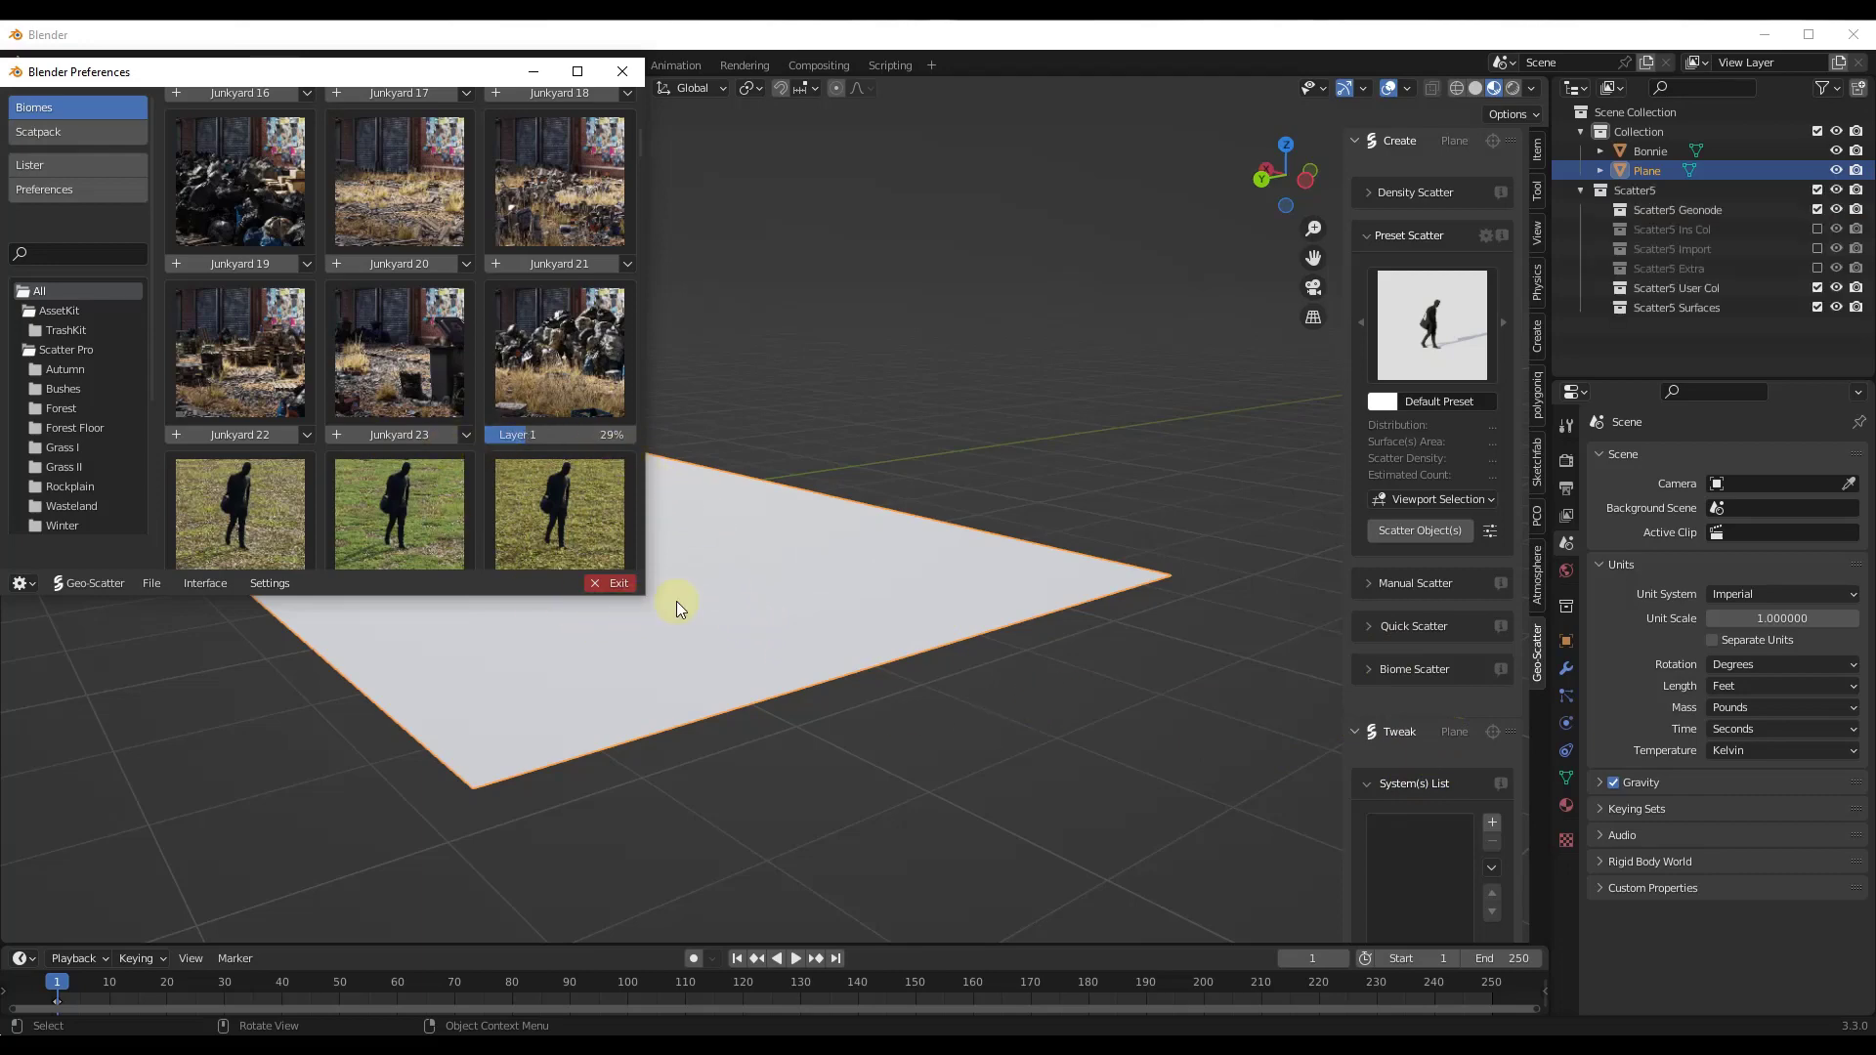
pyautogui.moveTo(677, 600); pyautogui.dragTo(506, 420, button='middle')
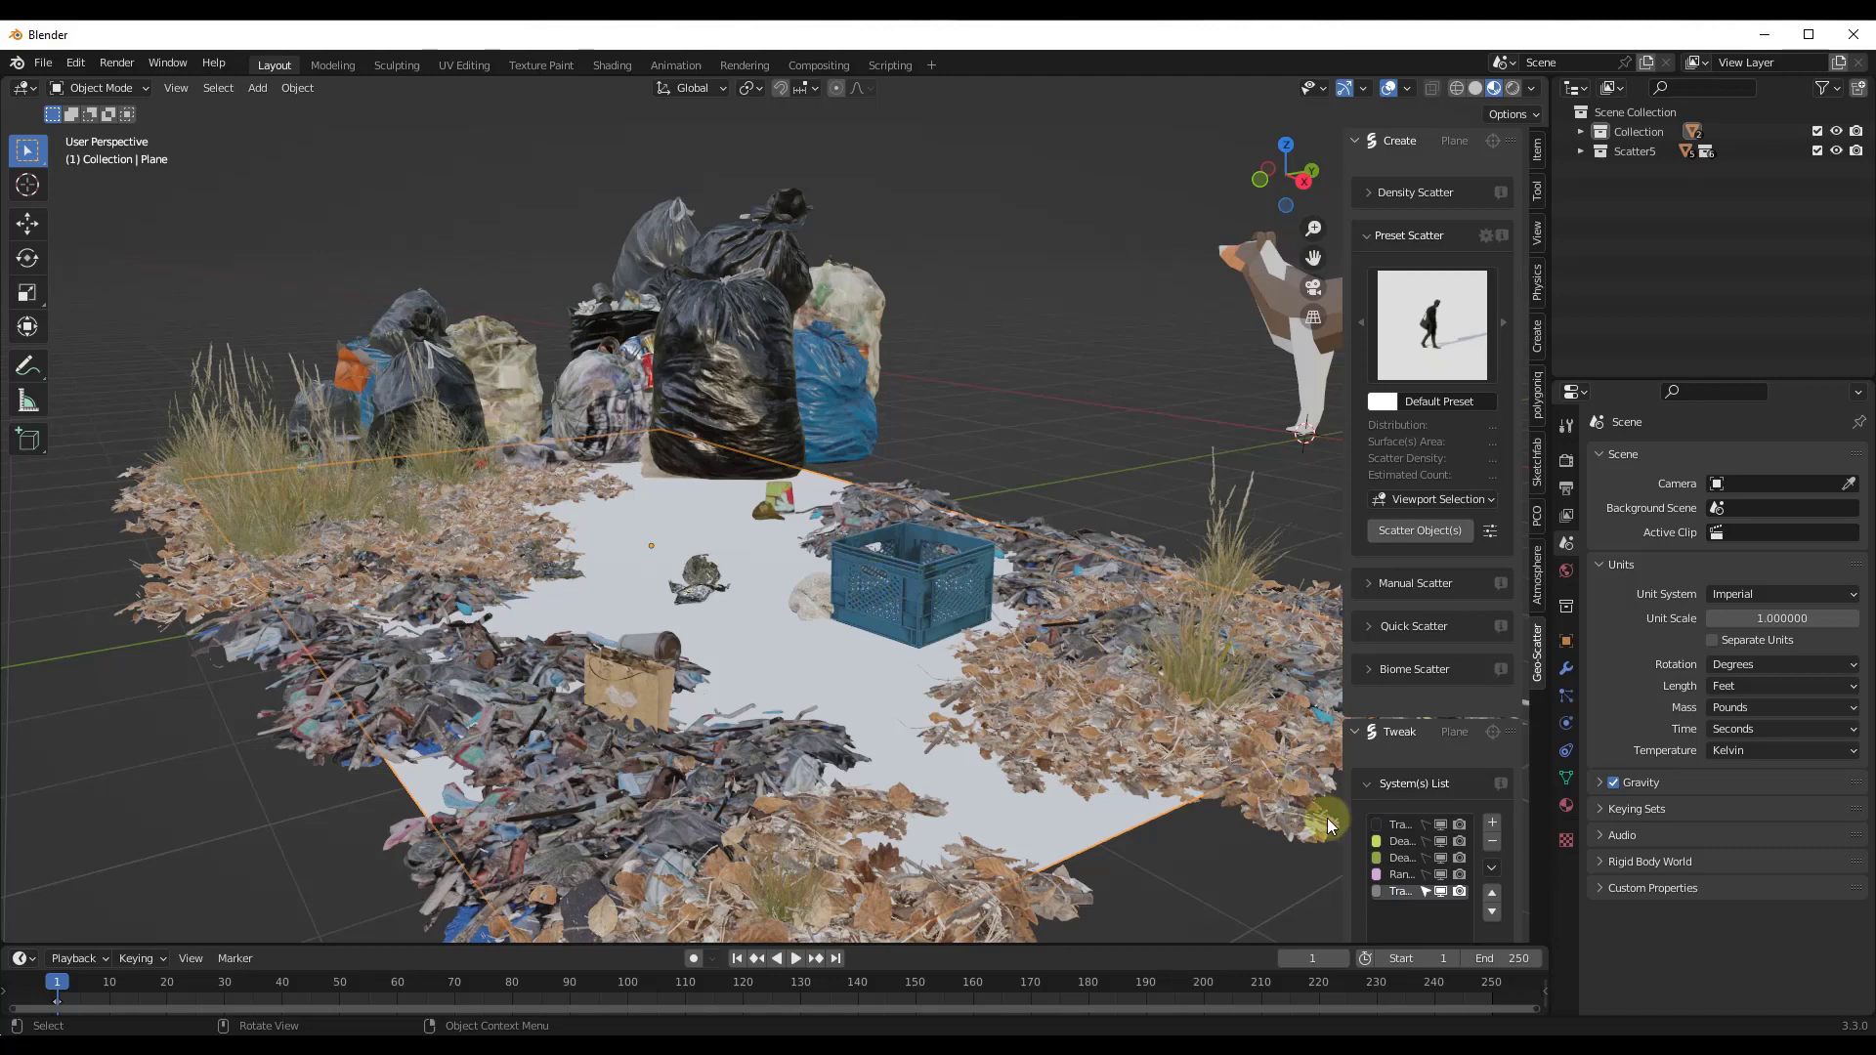
# Widen the scatter panel, deselect the plane, and make TrashBags XXL the active layer.
pyautogui.moveTo(1341, 825); pyautogui.dragTo(1132, 827)
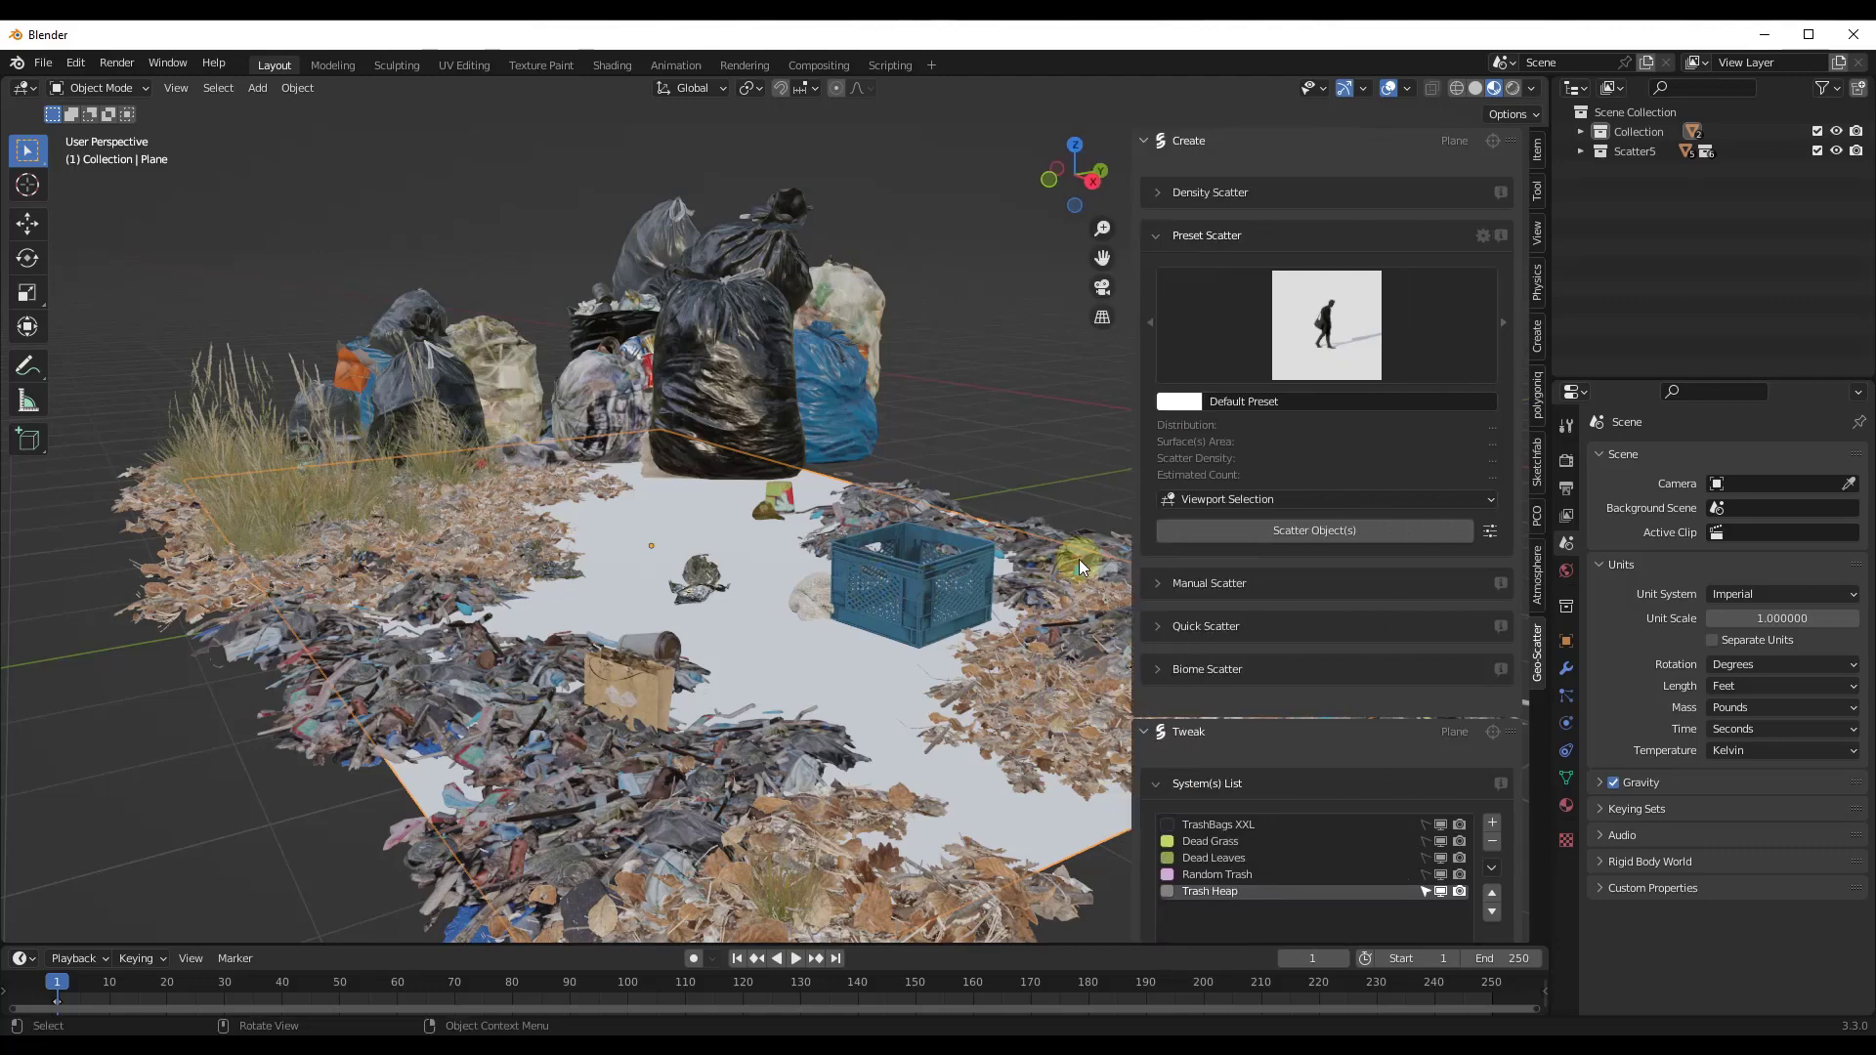
pyautogui.scroll(-8, 1299, 860)
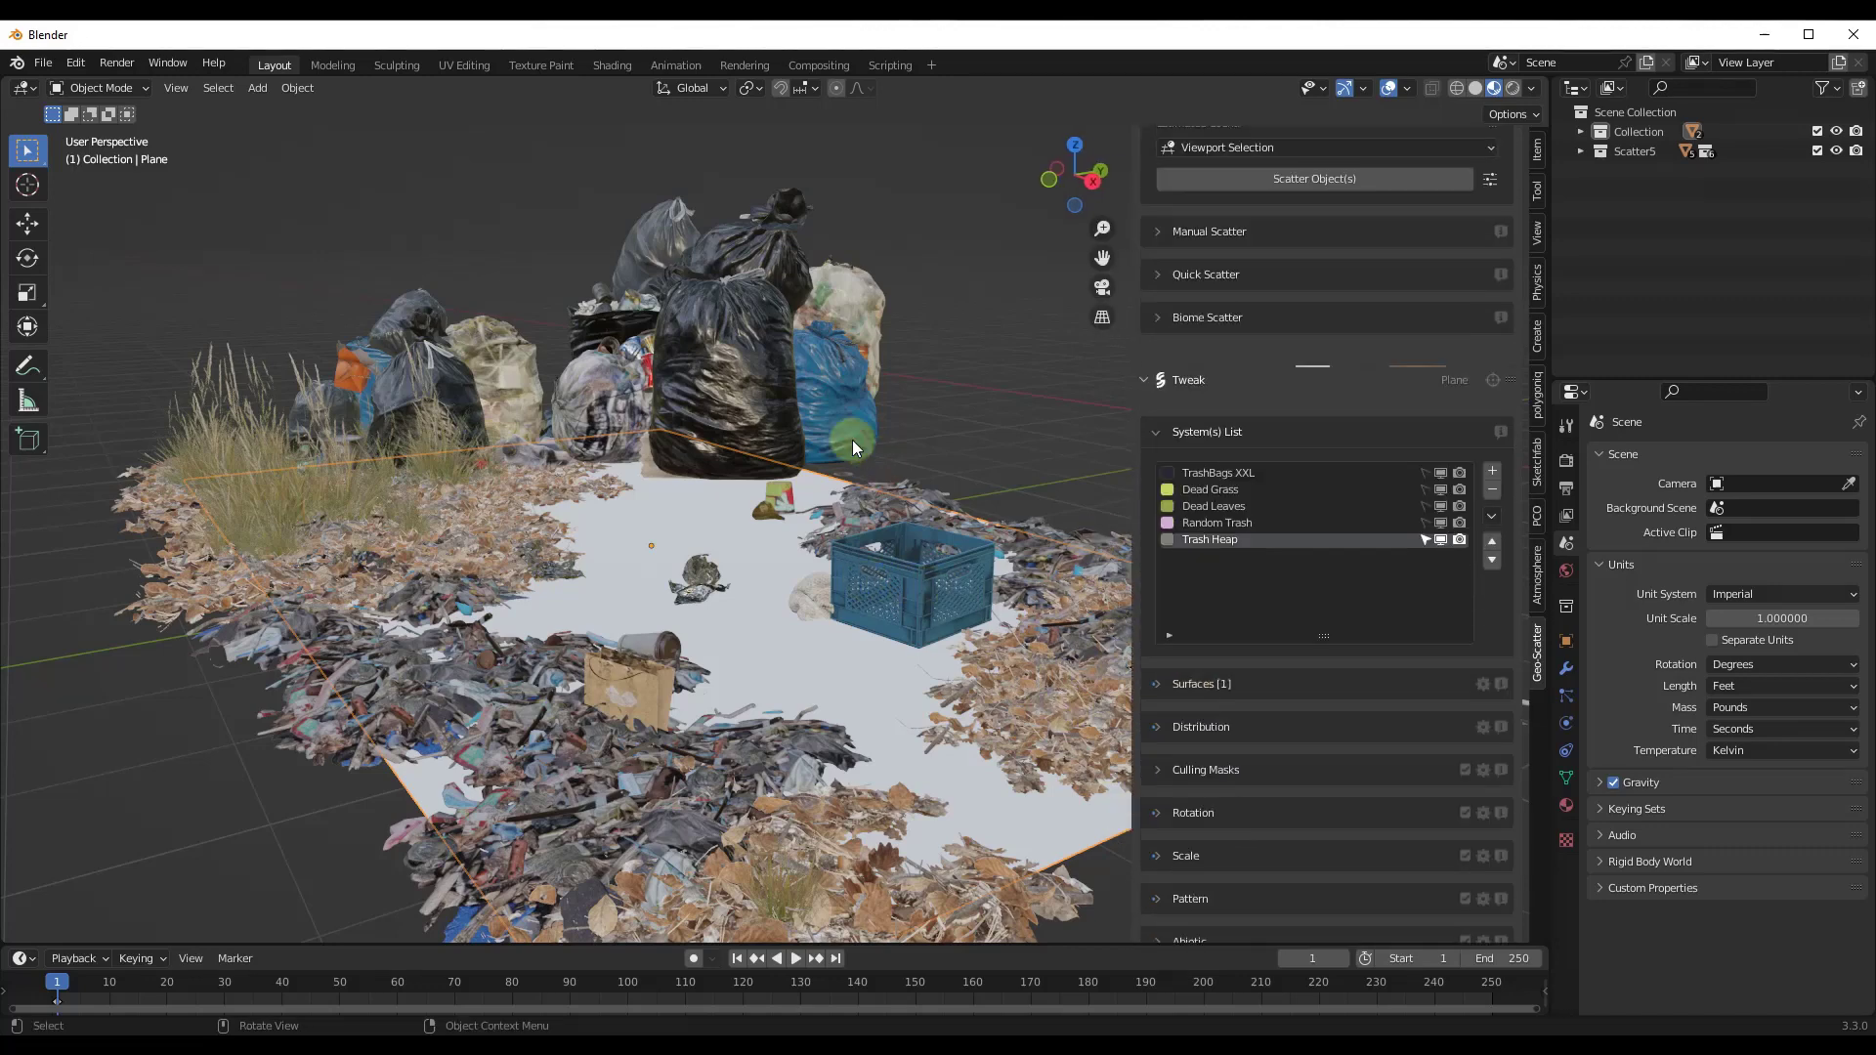
pyautogui.click(727, 327)
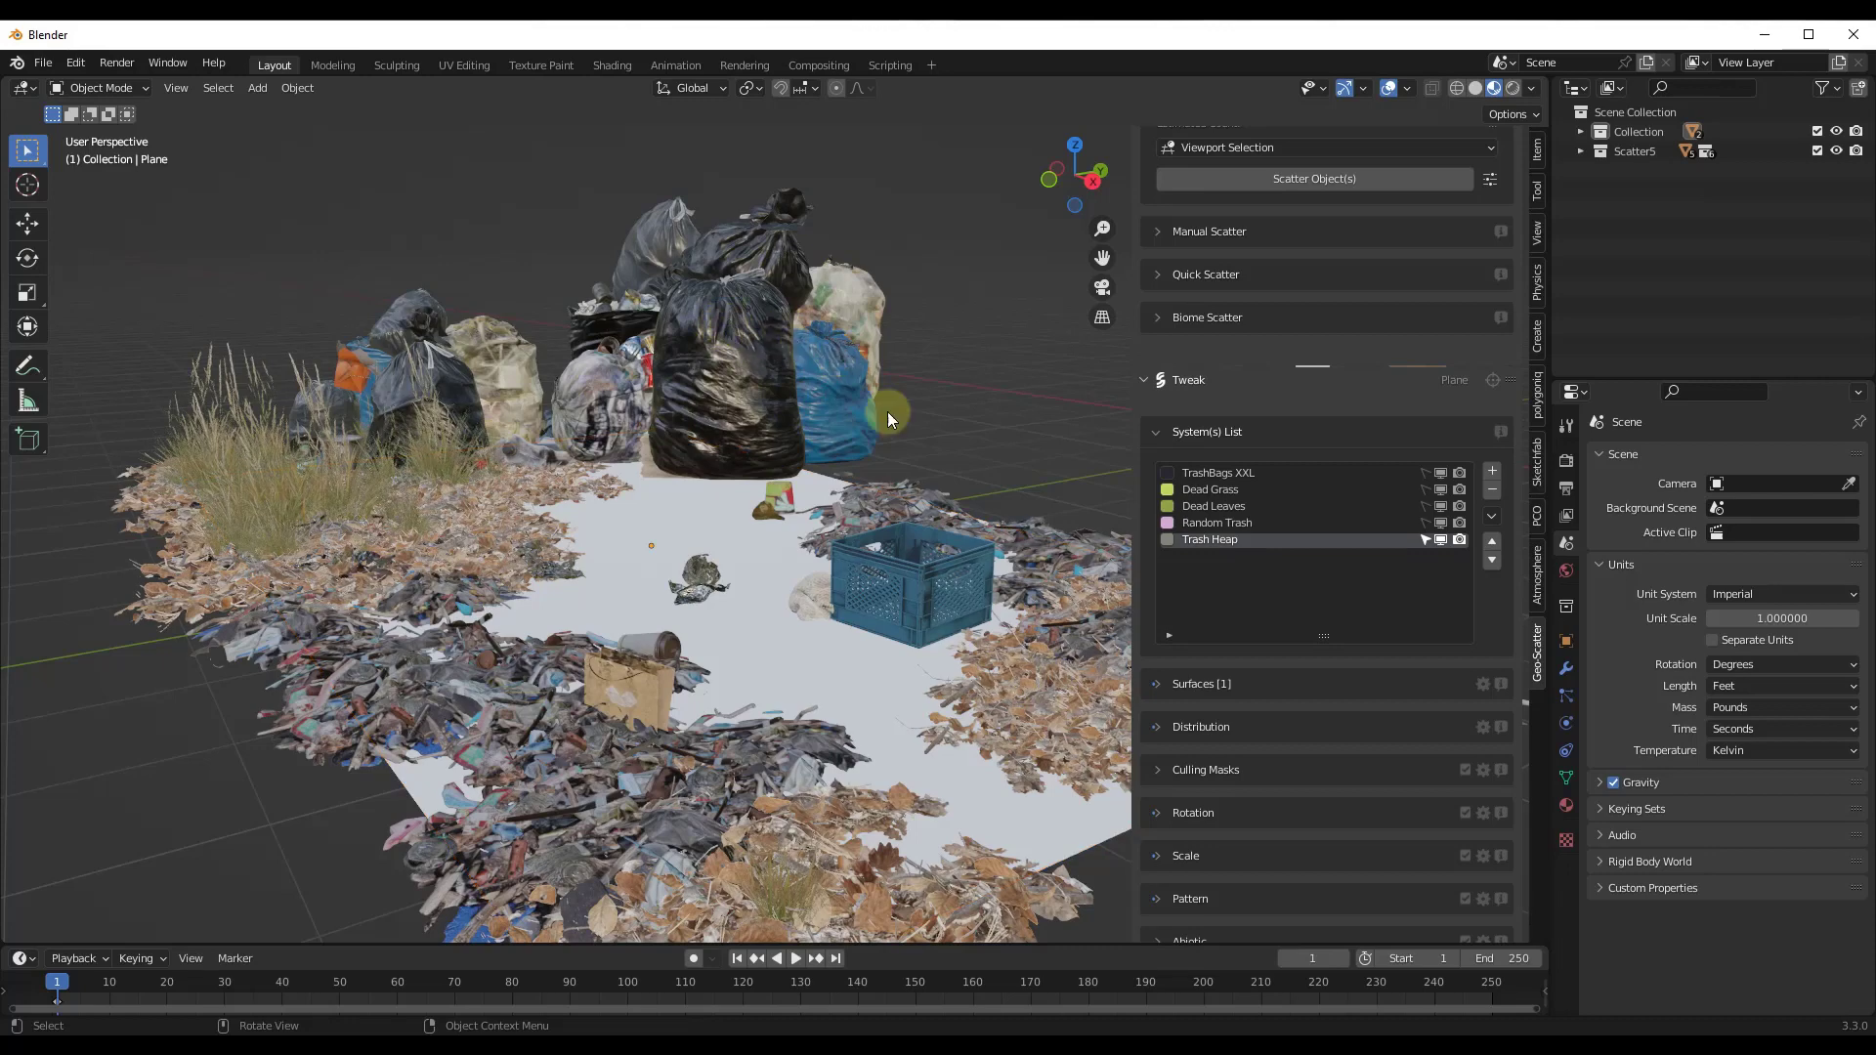
pyautogui.click(1217, 473)
pyautogui.scroll(-5, 1217, 473)
pyautogui.click(1440, 278)
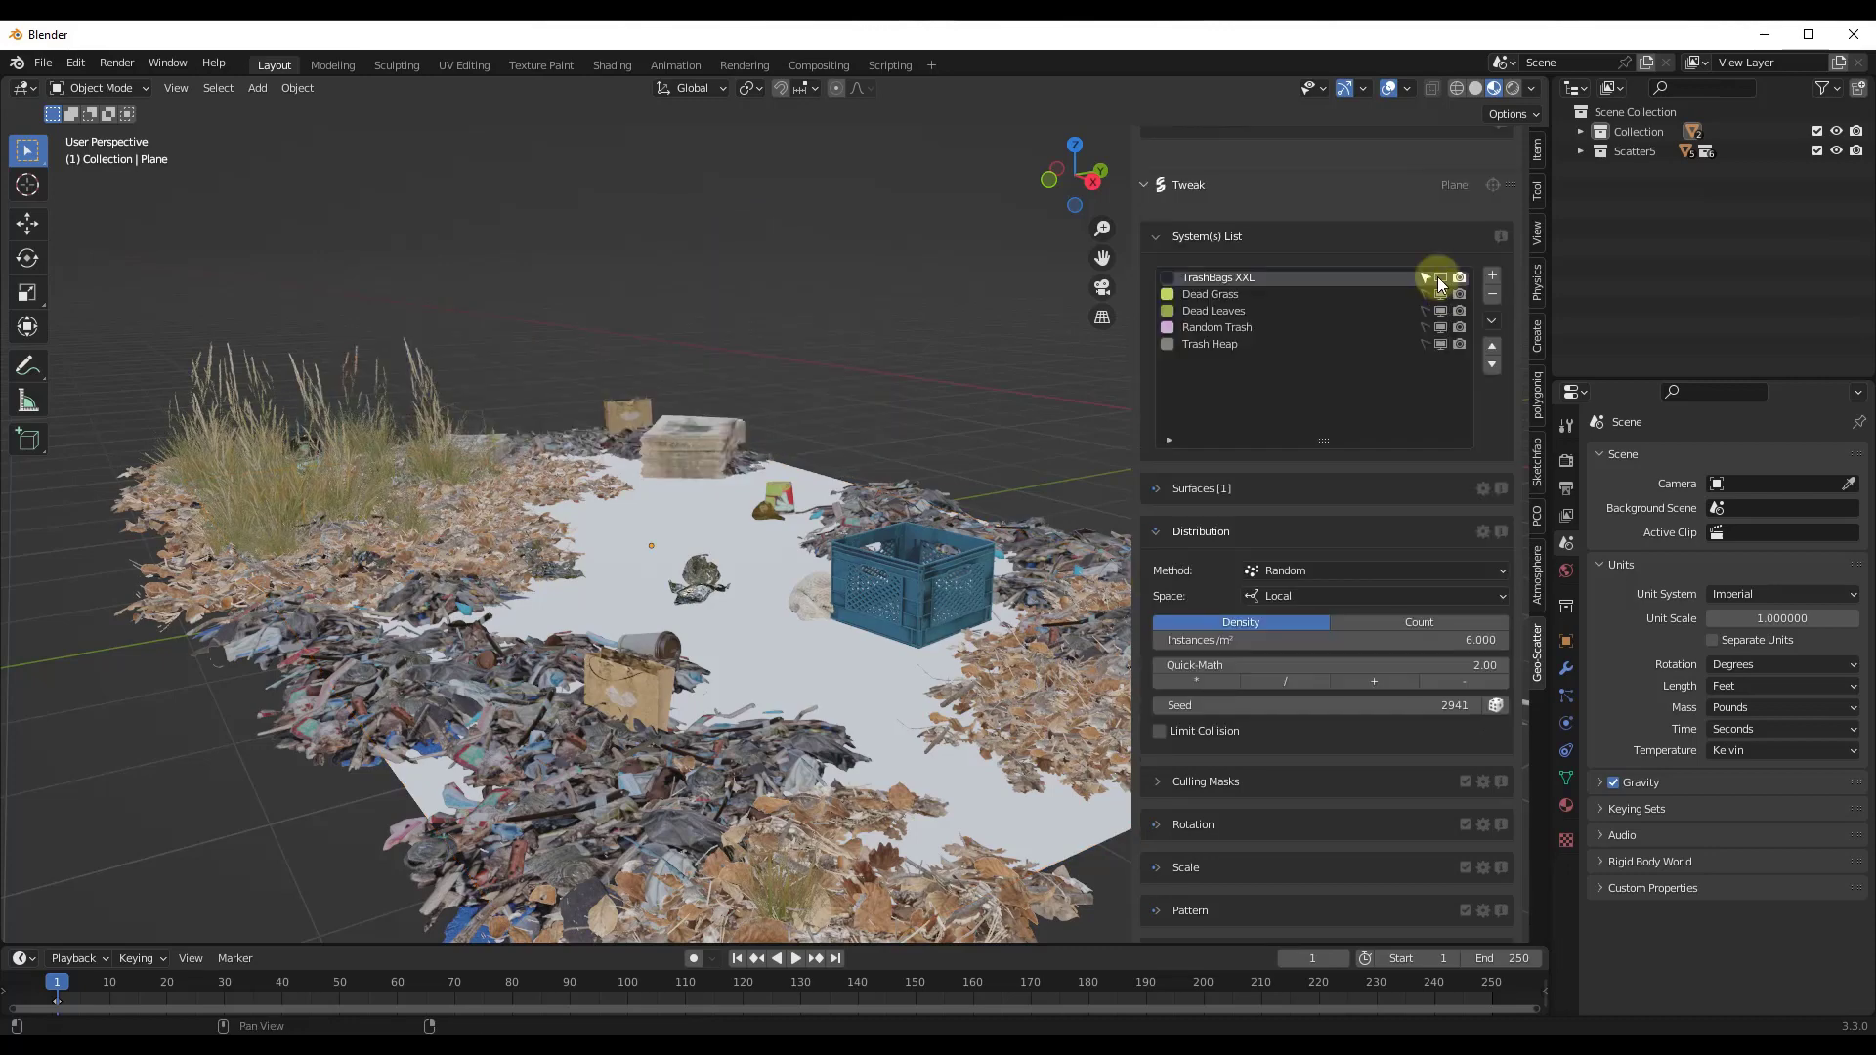
pyautogui.click(1440, 278)
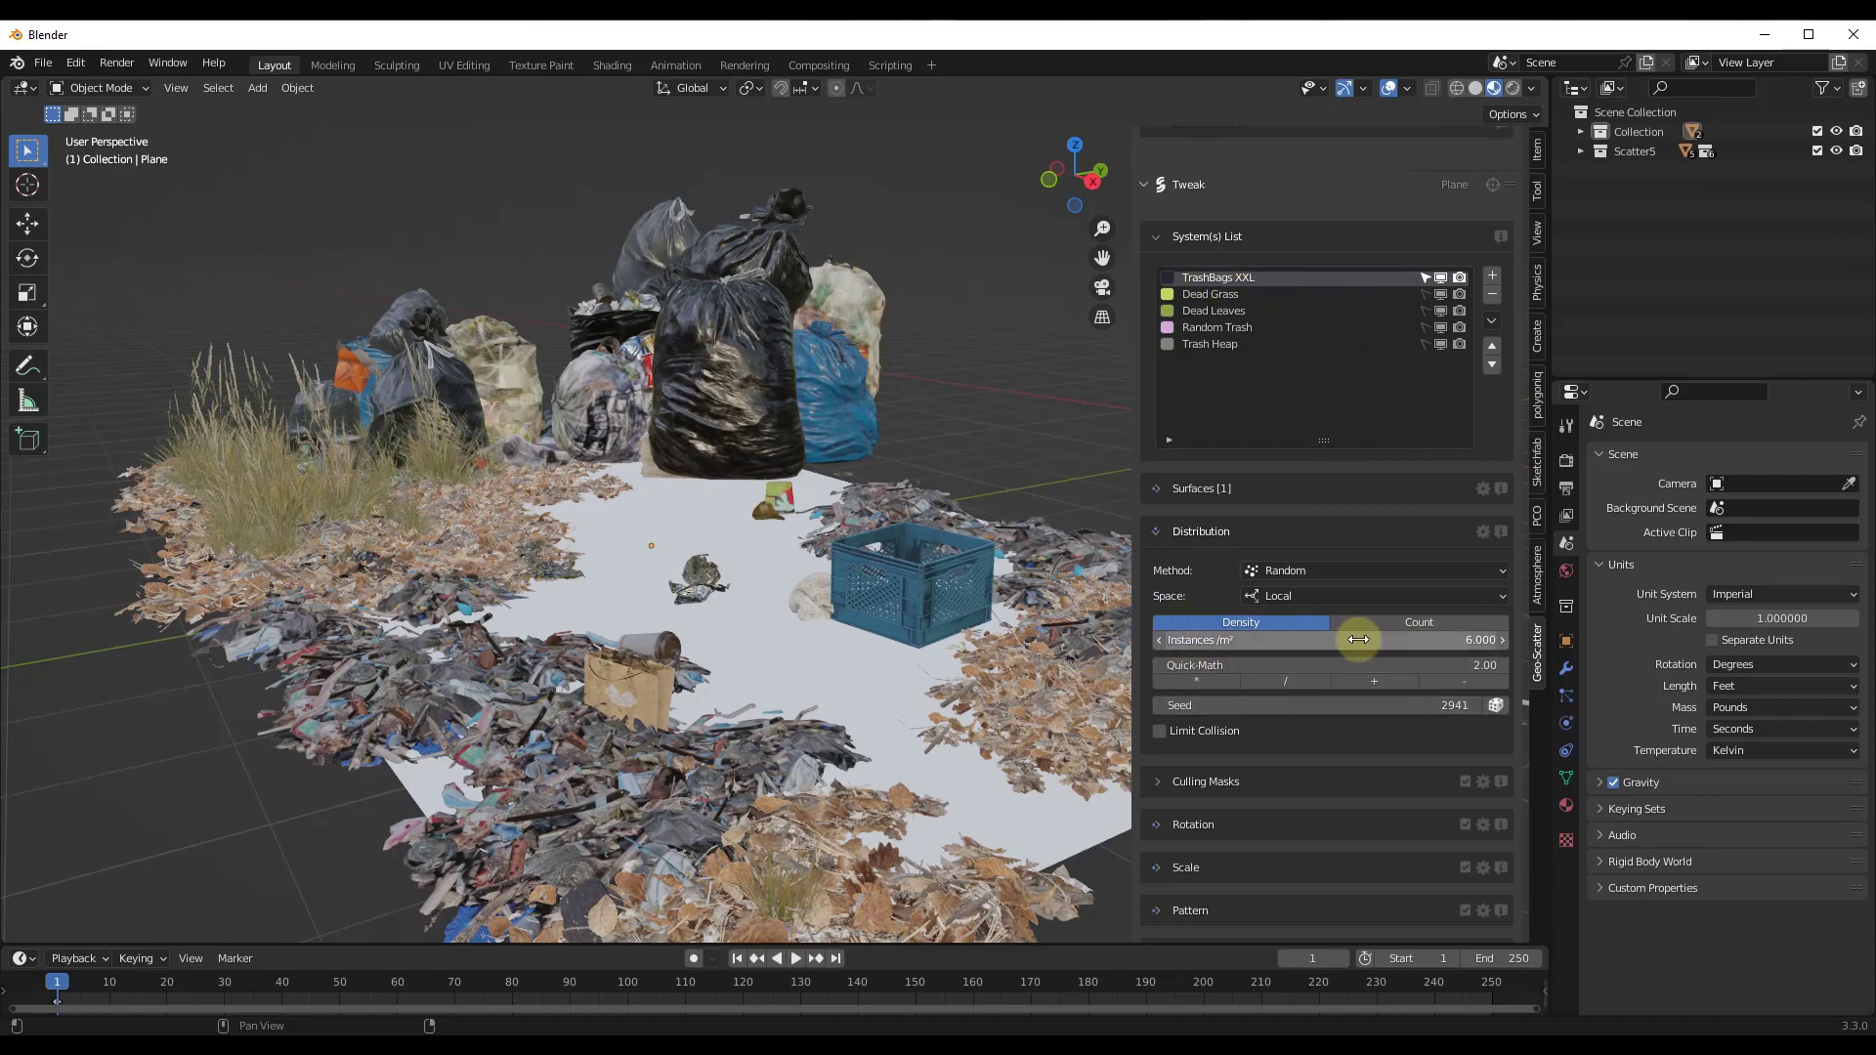
# Raise TrashBags XXL Instances /m² from 6 to 8.670 and orbit around the pile.
pyautogui.moveTo(1363, 642); pyautogui.dragTo(1453, 641)
pyautogui.moveTo(526, 336); pyautogui.dragTo(736, 438, button='middle')
pyautogui.scroll(-3, 736, 437)
pyautogui.scroll(5, 745, 432)
pyautogui.scroll(-1, 709, 378)
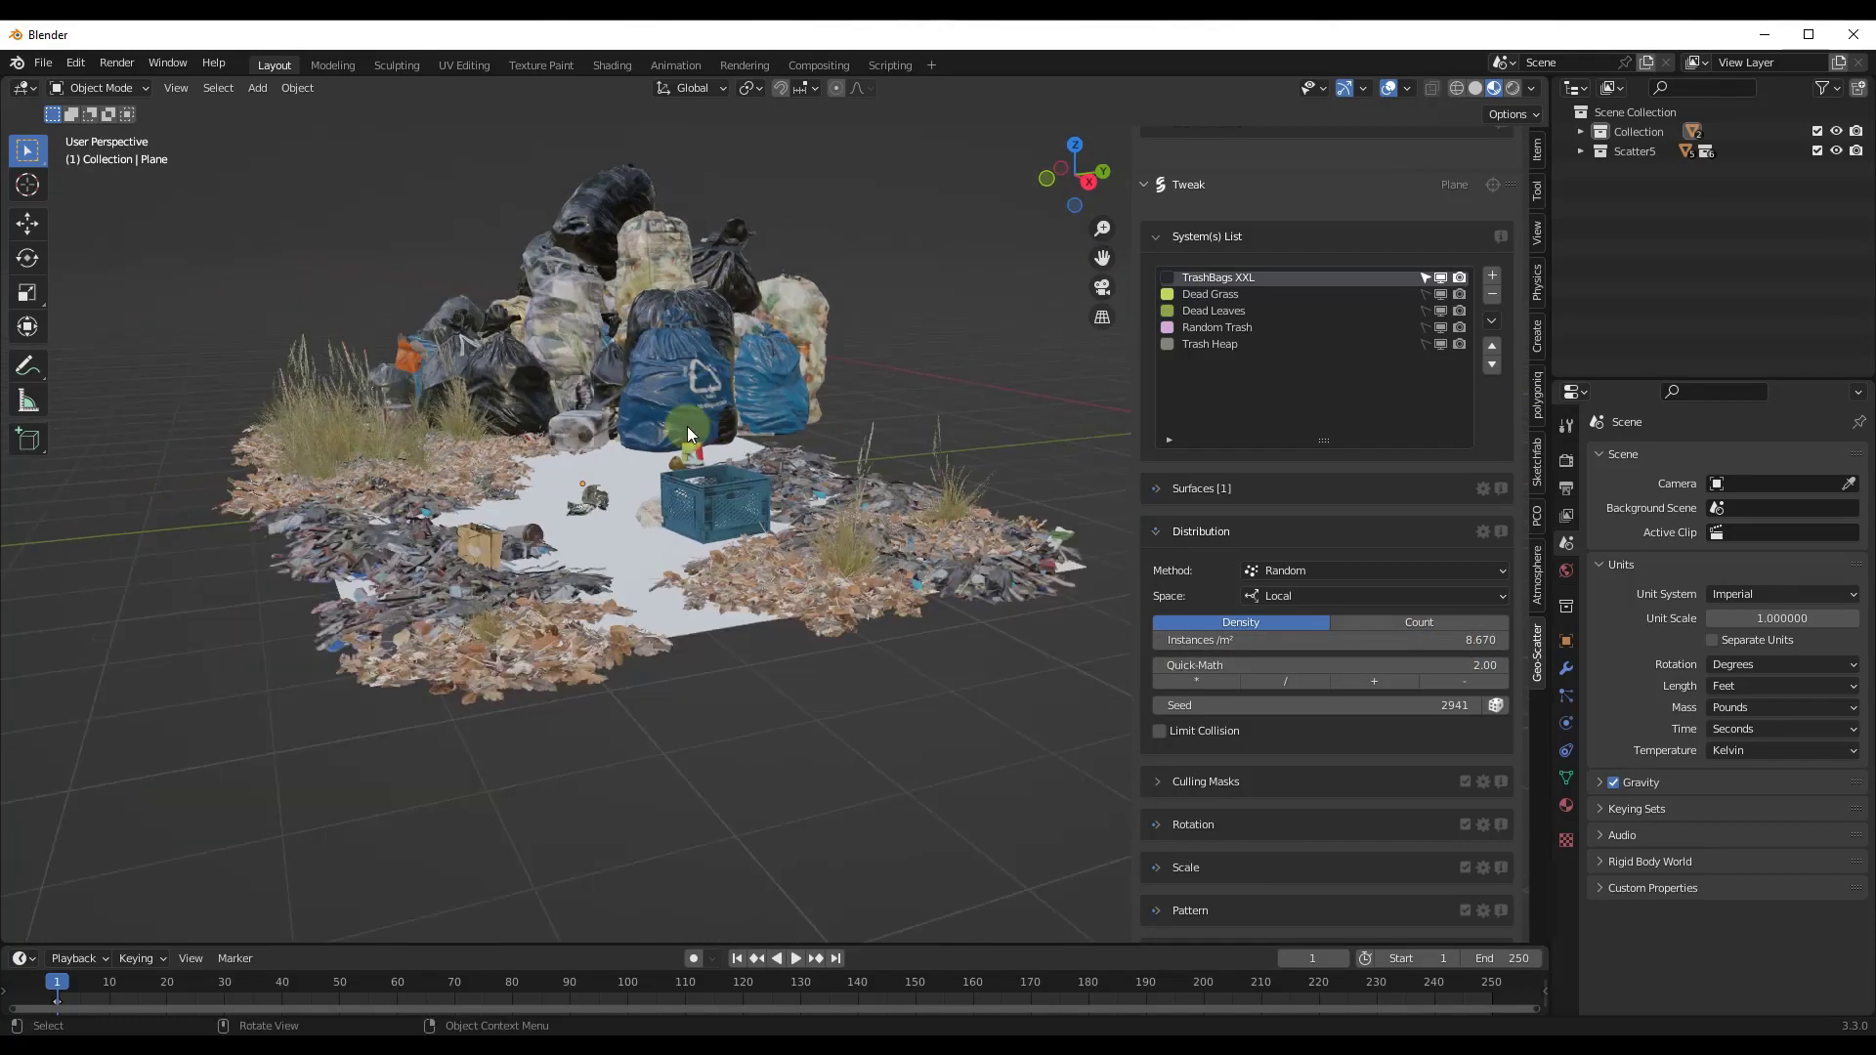
pyautogui.scroll(-2, 688, 427)
pyautogui.scroll(3, 589, 484)
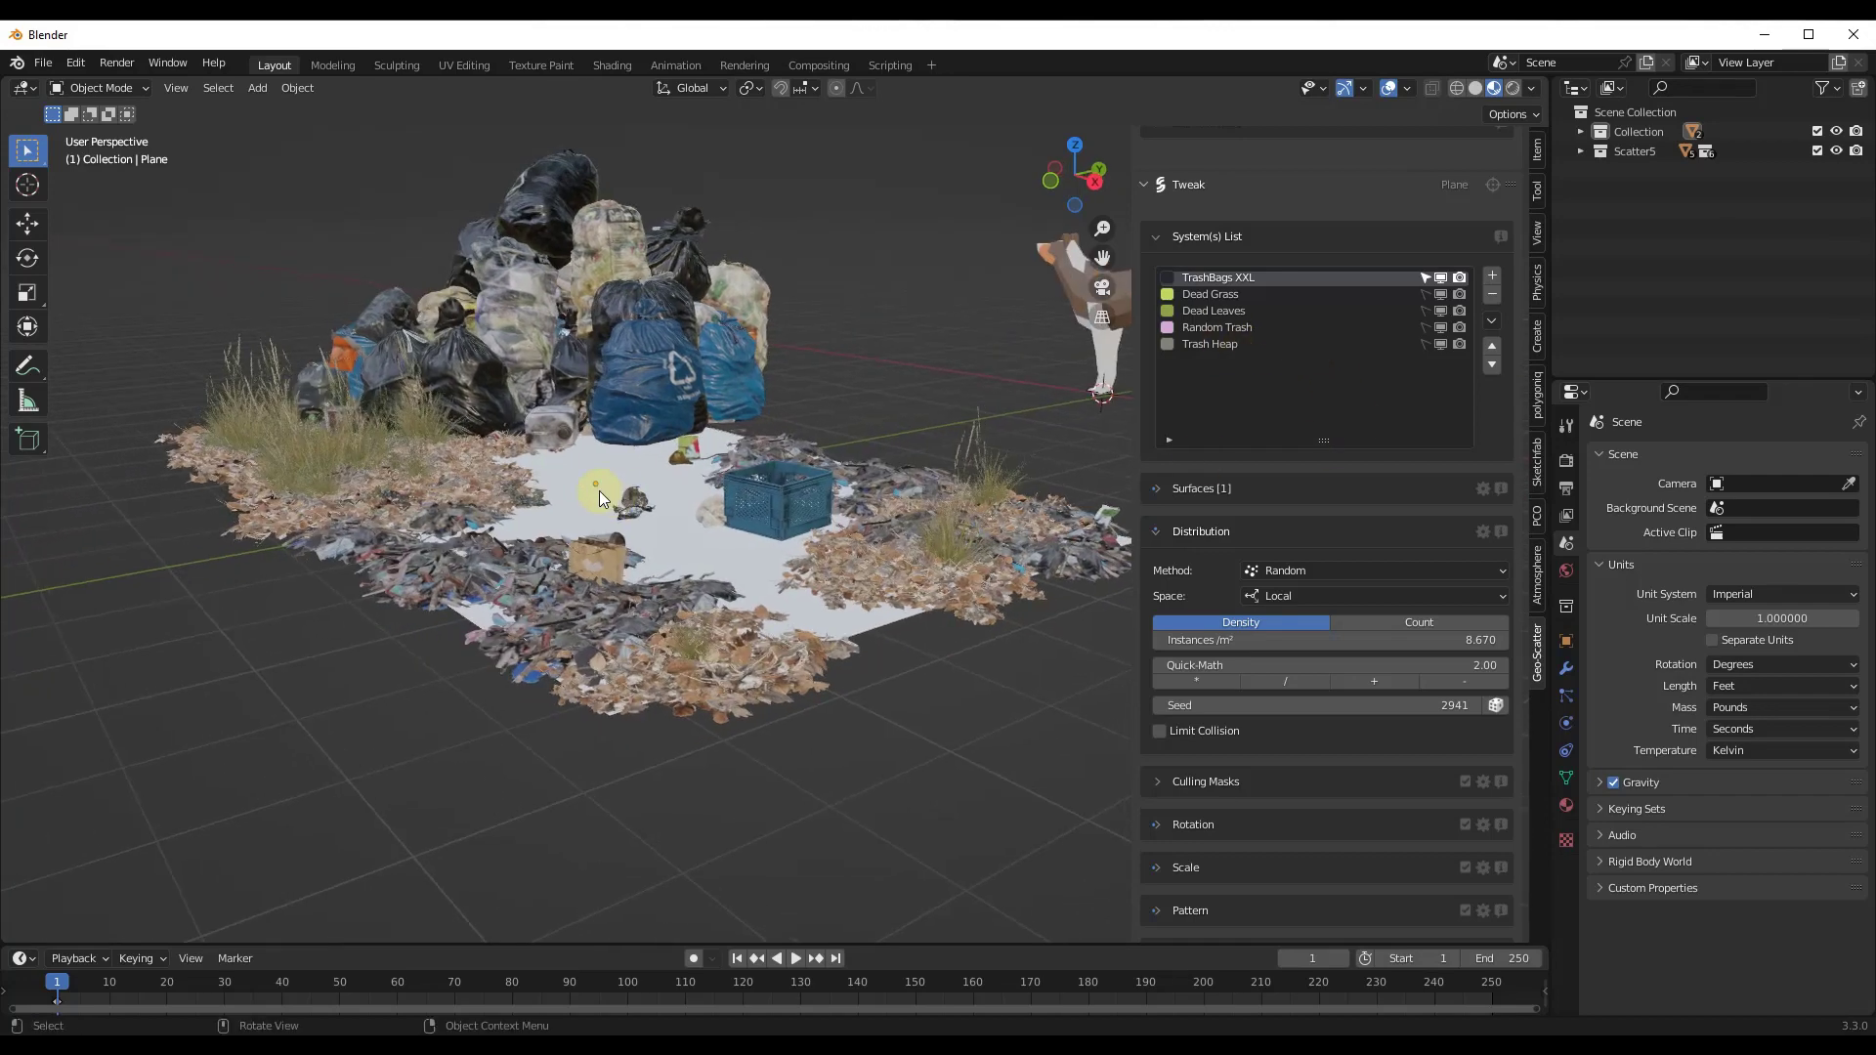
pyautogui.scroll(-2, 600, 491)
pyautogui.scroll(2, 564, 478)
pyautogui.moveTo(577, 507)
pyautogui.mouseDown(button='middle')
pyautogui.moveTo(619, 514)
pyautogui.moveTo(610, 495)
pyautogui.mouseUp(button='middle')
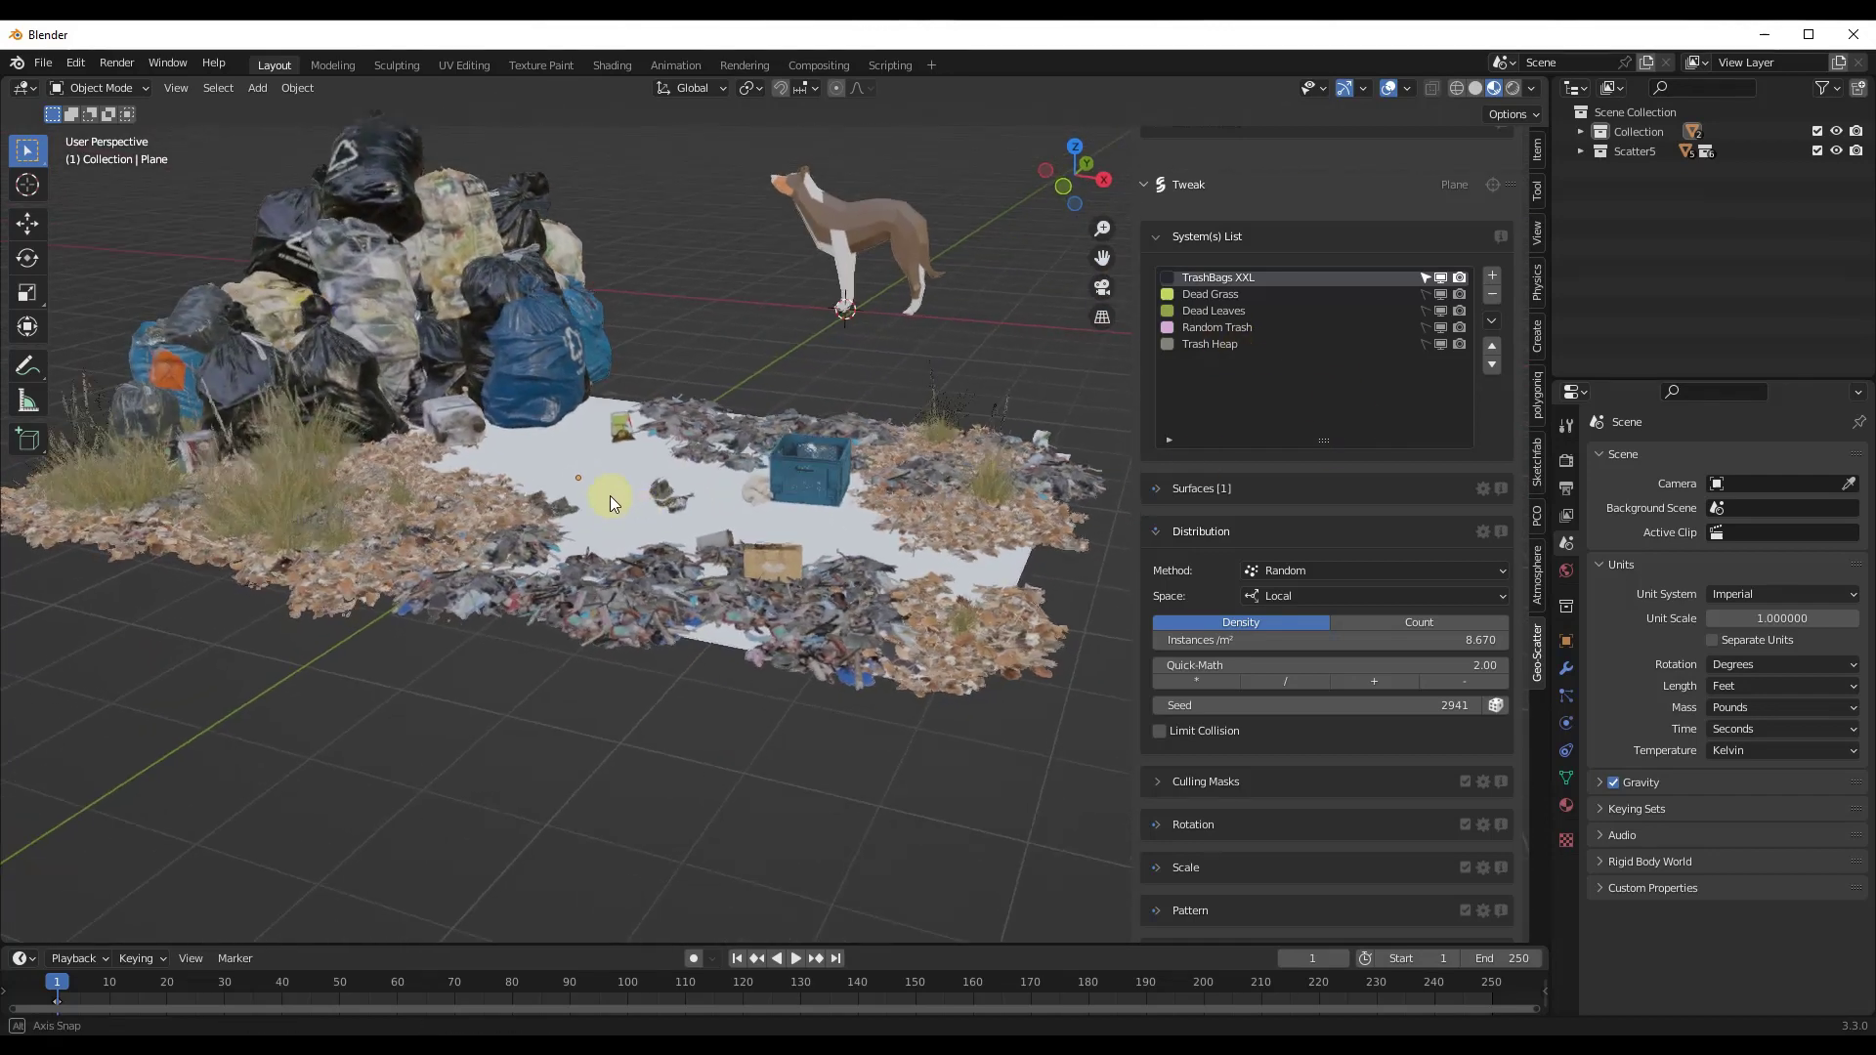
pyautogui.scroll(-3, 576, 479)
pyautogui.scroll(3, 548, 435)
pyautogui.scroll(-3, 601, 357)
pyautogui.scroll(4, 644, 302)
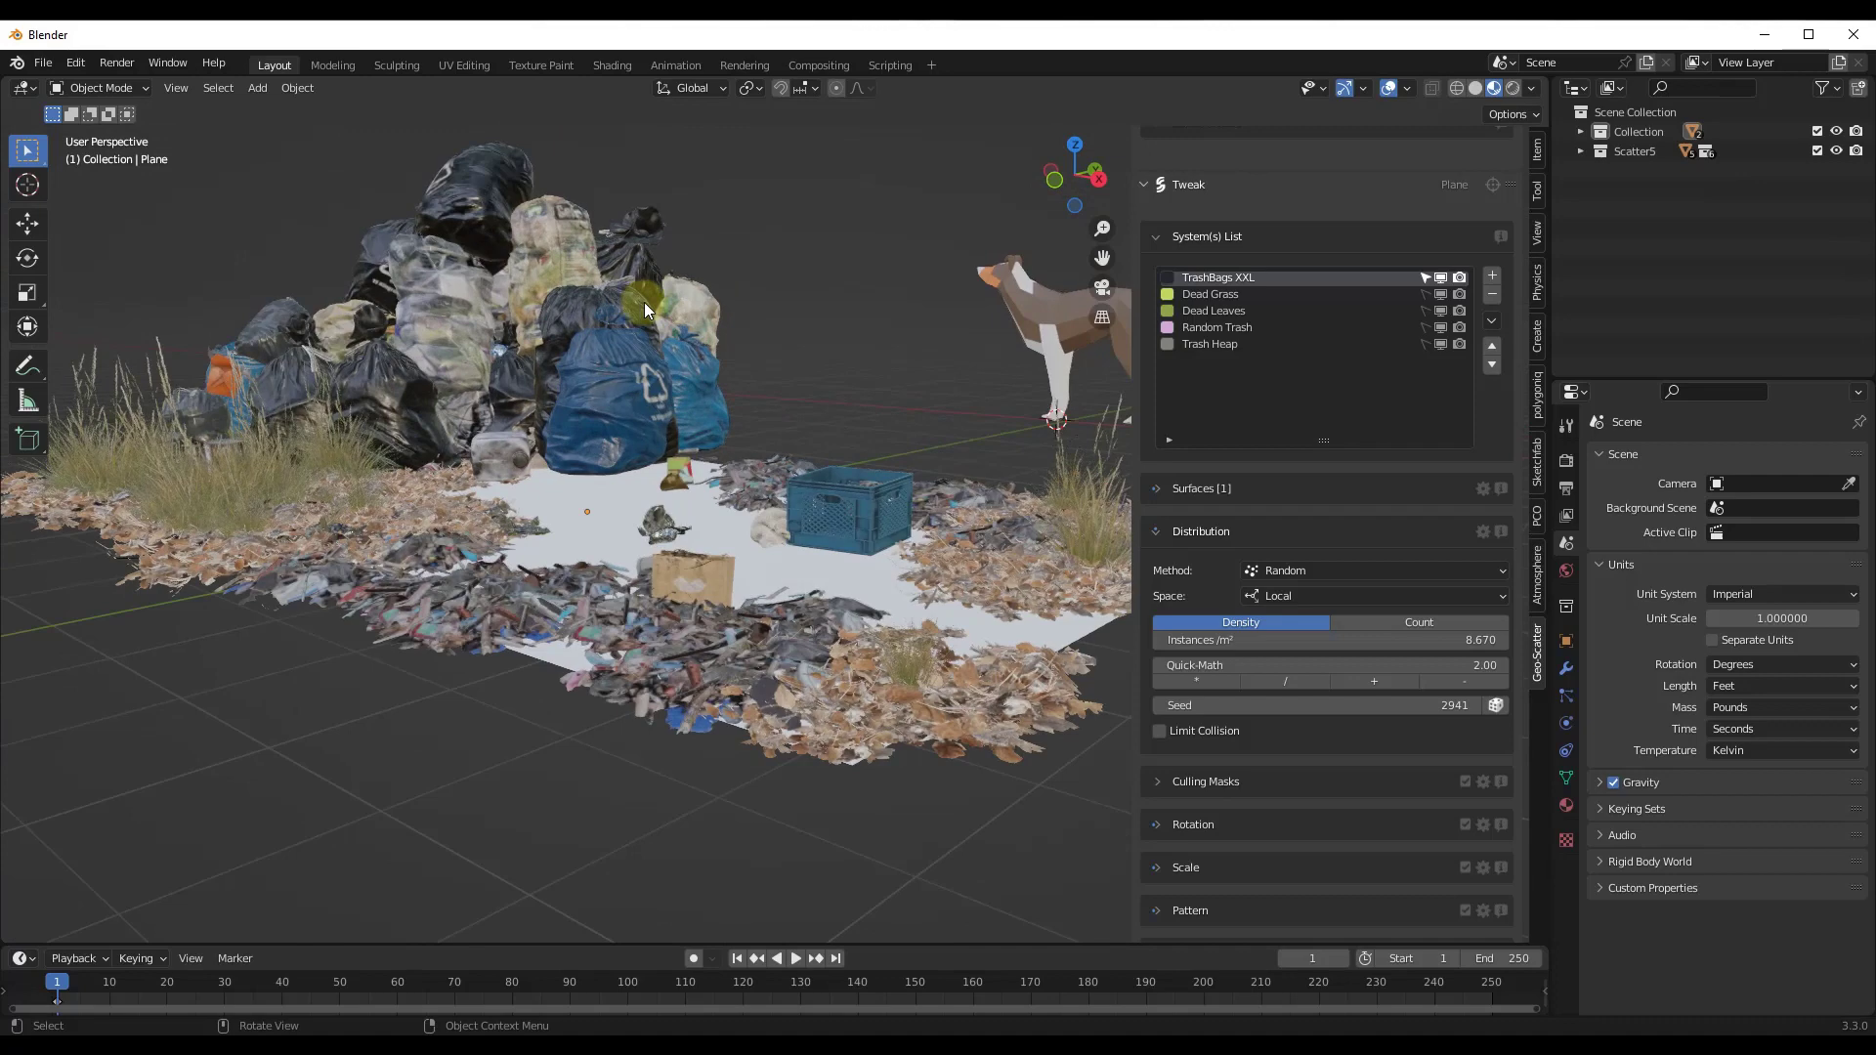
pyautogui.scroll(-3, 594, 402)
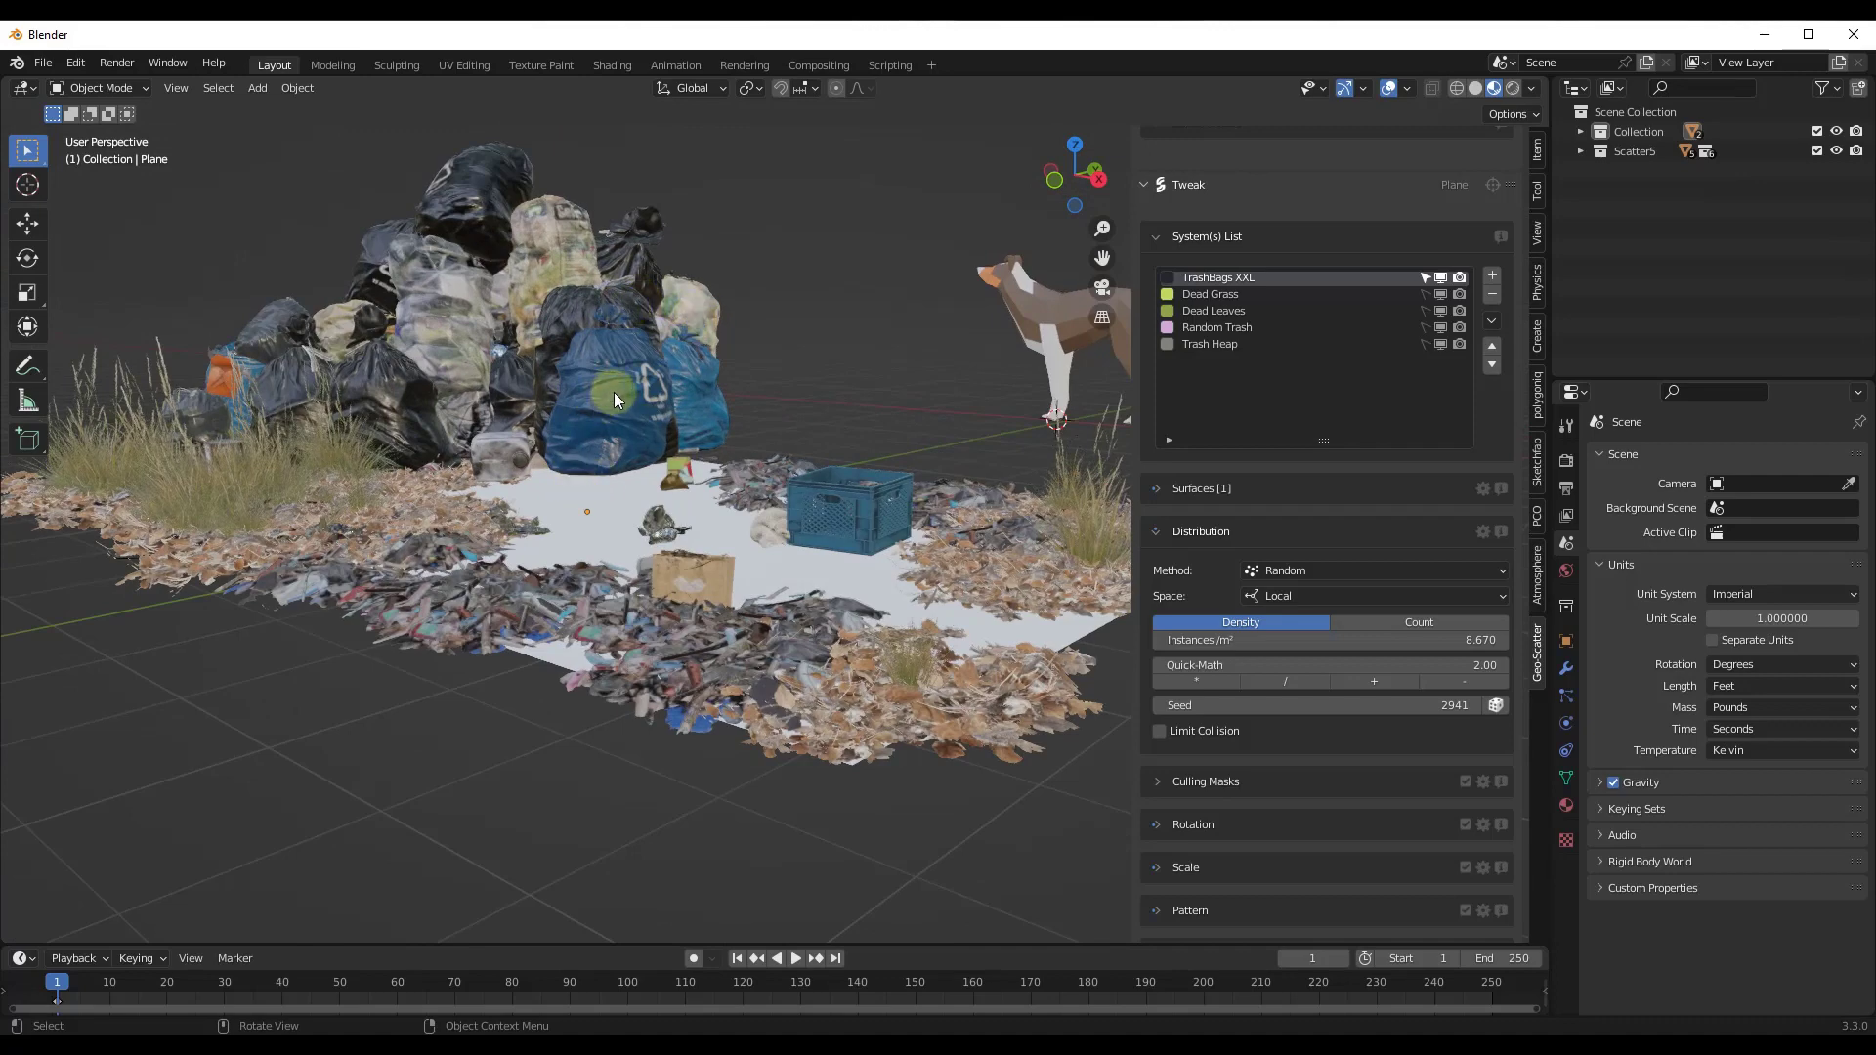